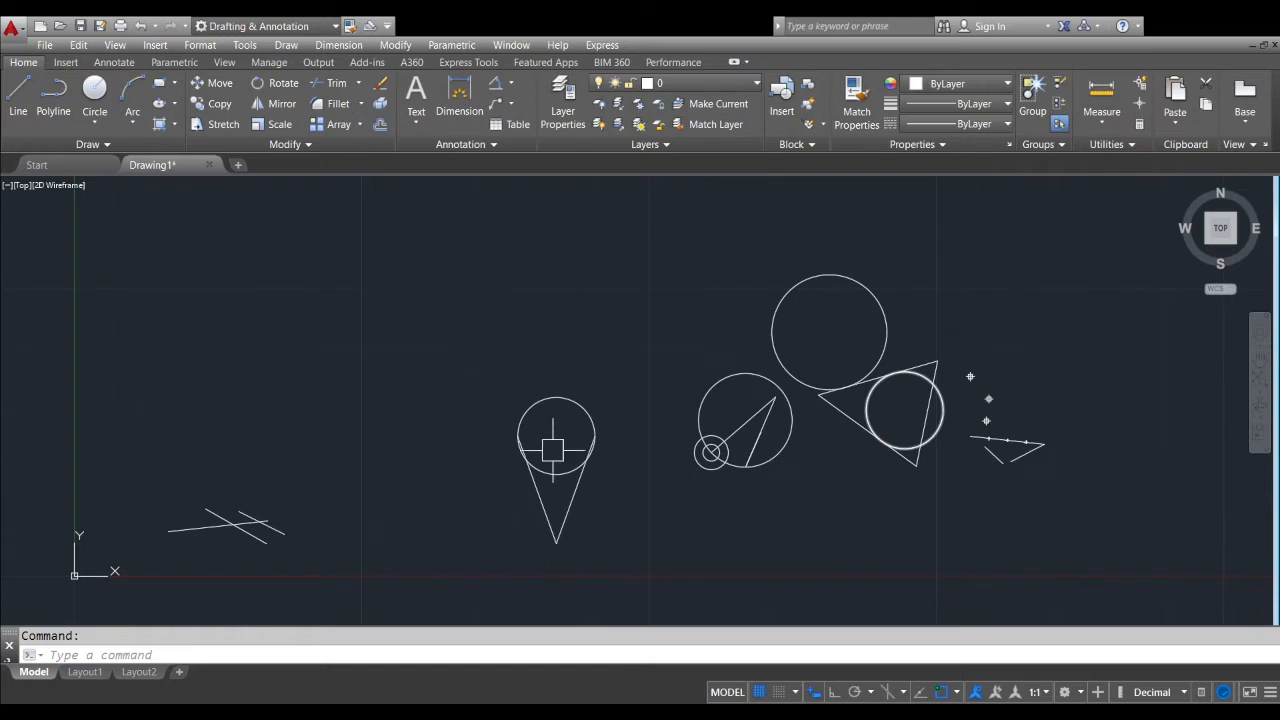
Erase the circle at the open end of the two V-shaped lines
scroll(720, 483, up, 2)
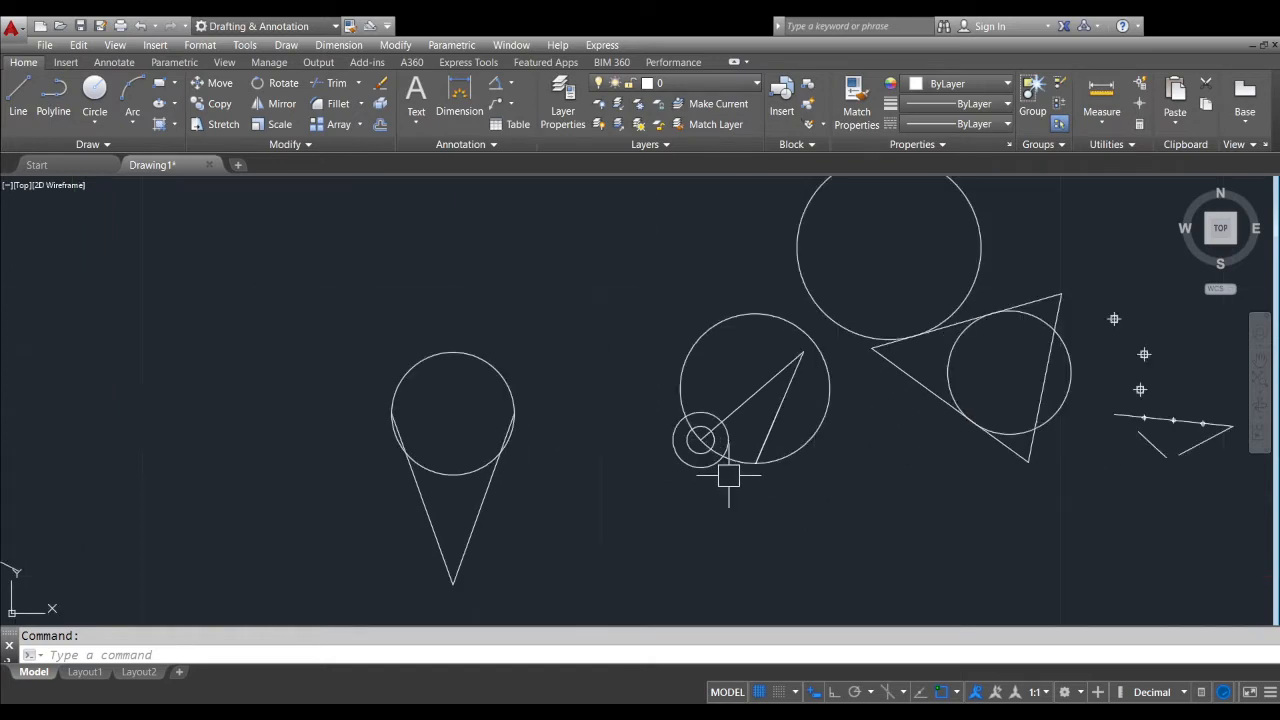
mouse_move(829, 449)
middle_down()
mouse_move(868, 440)
mouse_move(766, 480)
middle_up()
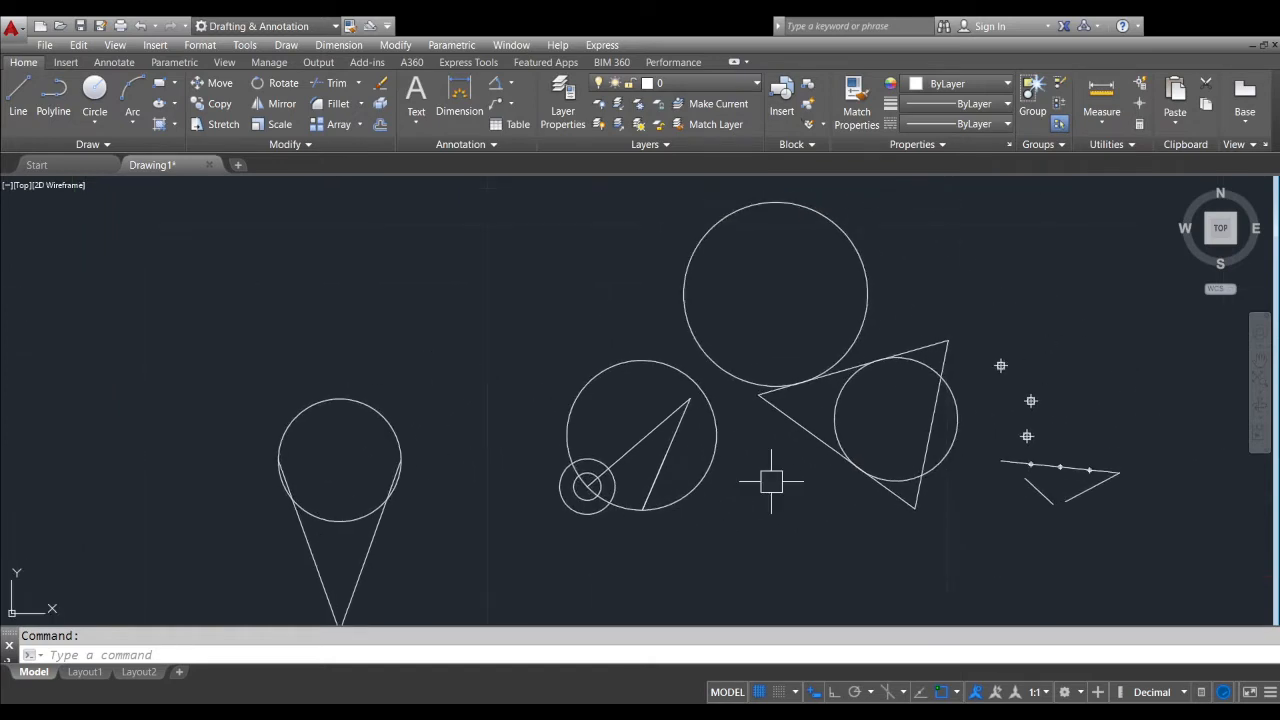
scroll(790, 475, up, 2)
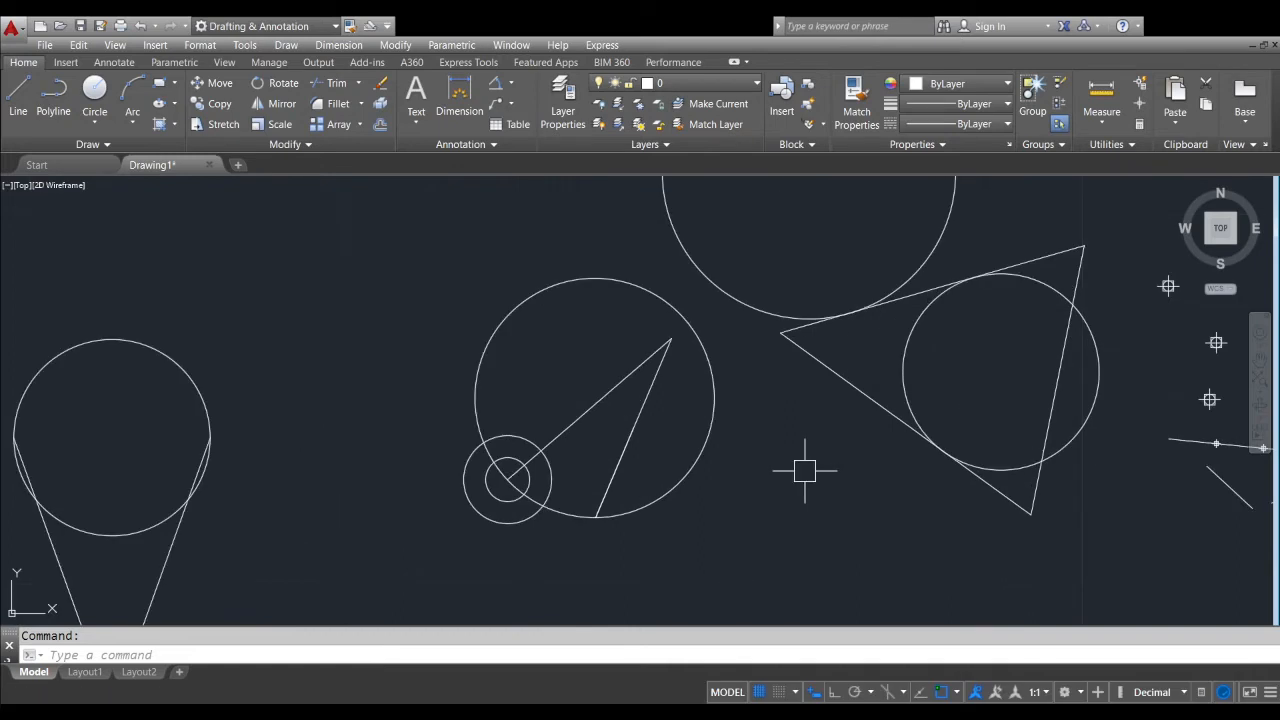
scroll(805, 470, down, 2)
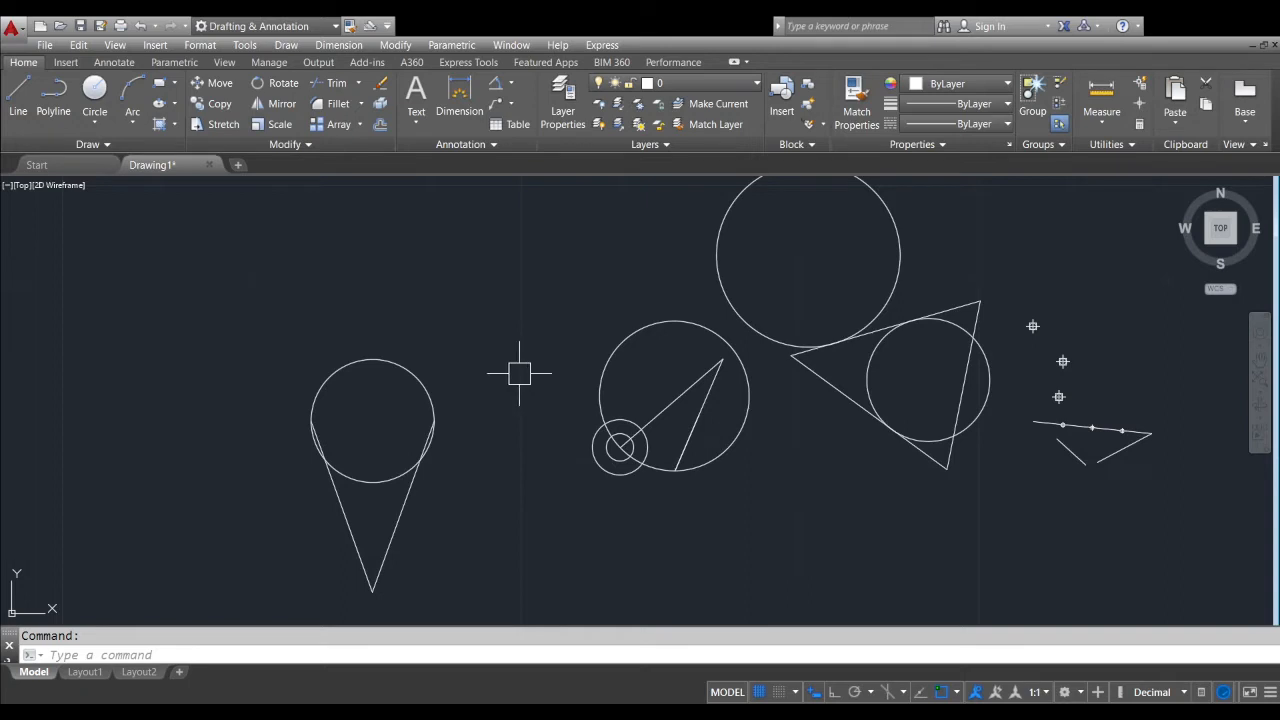
middle_drag(466, 432, 598, 385)
scroll(510, 406, up, 2)
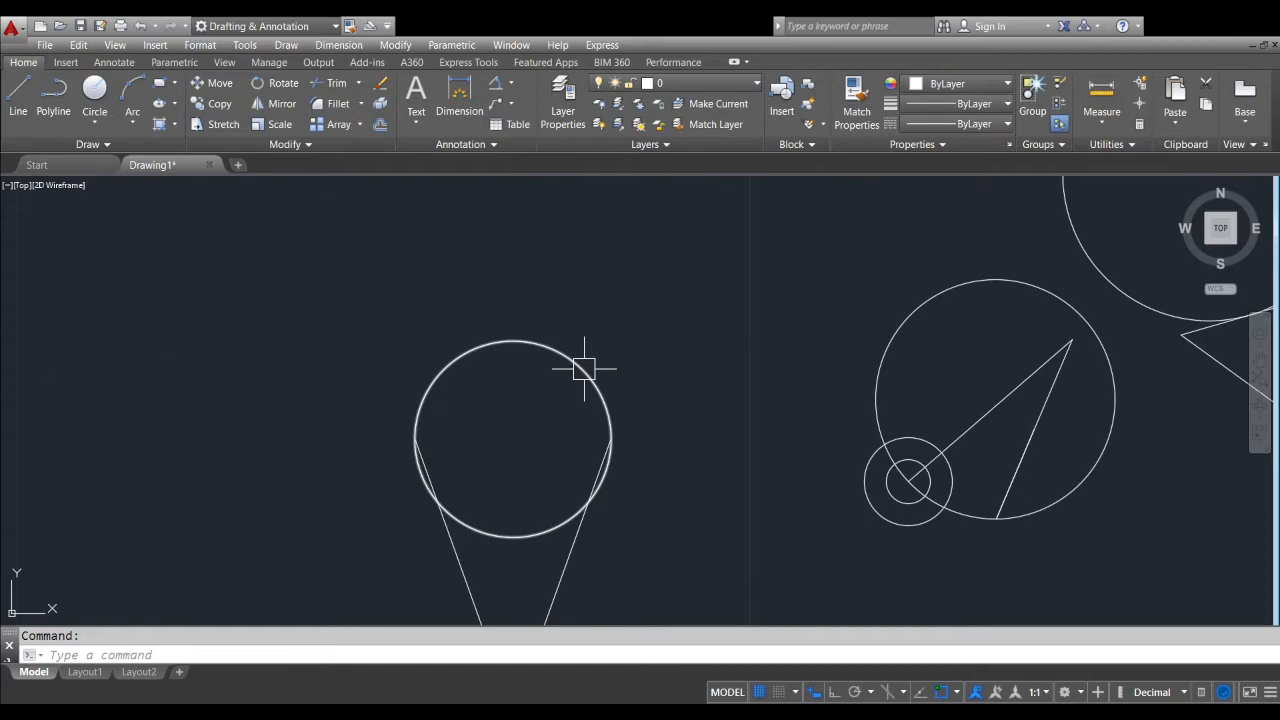
click(586, 368)
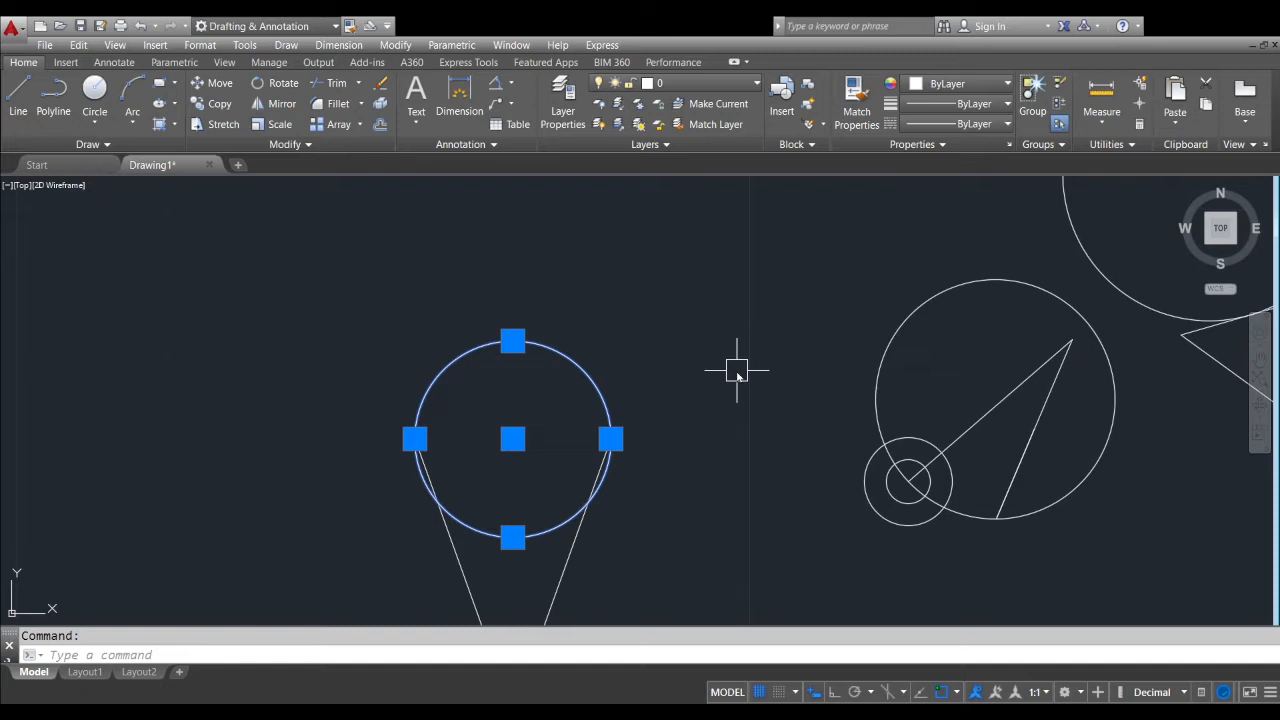
key(Delete)
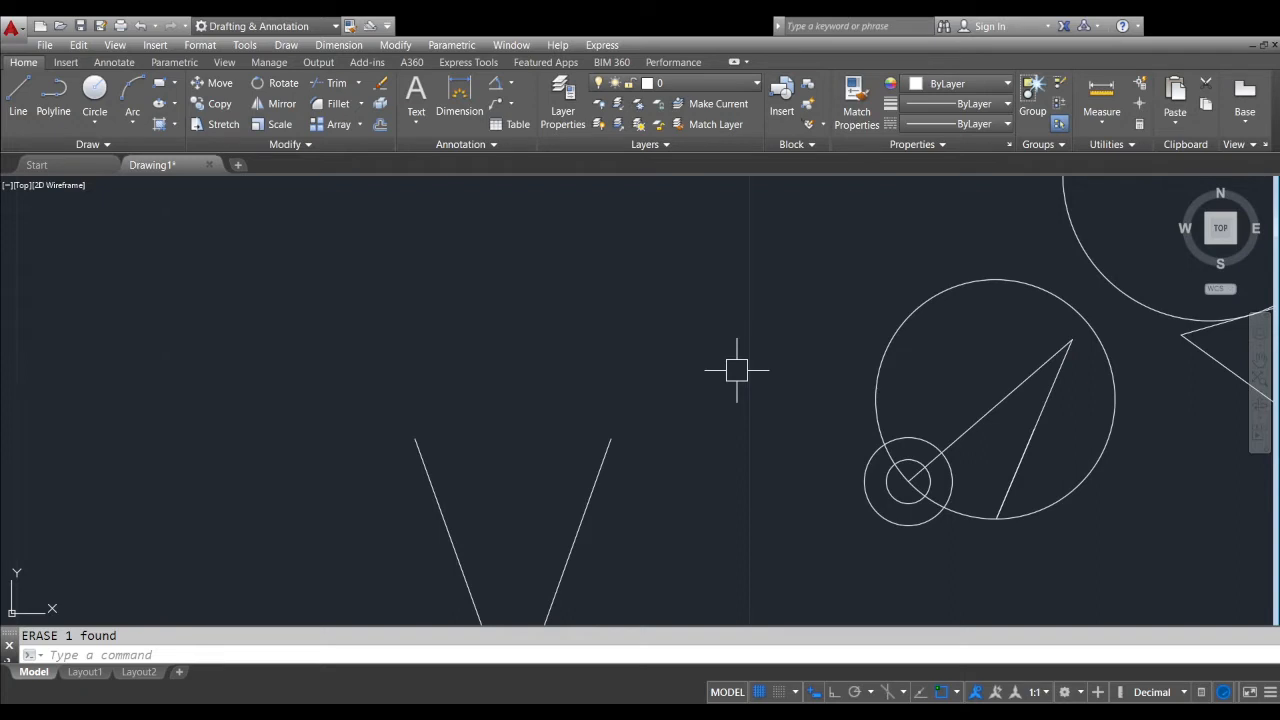
Erase the three loose points above the divided line as one selection
scroll(674, 394, down, 4)
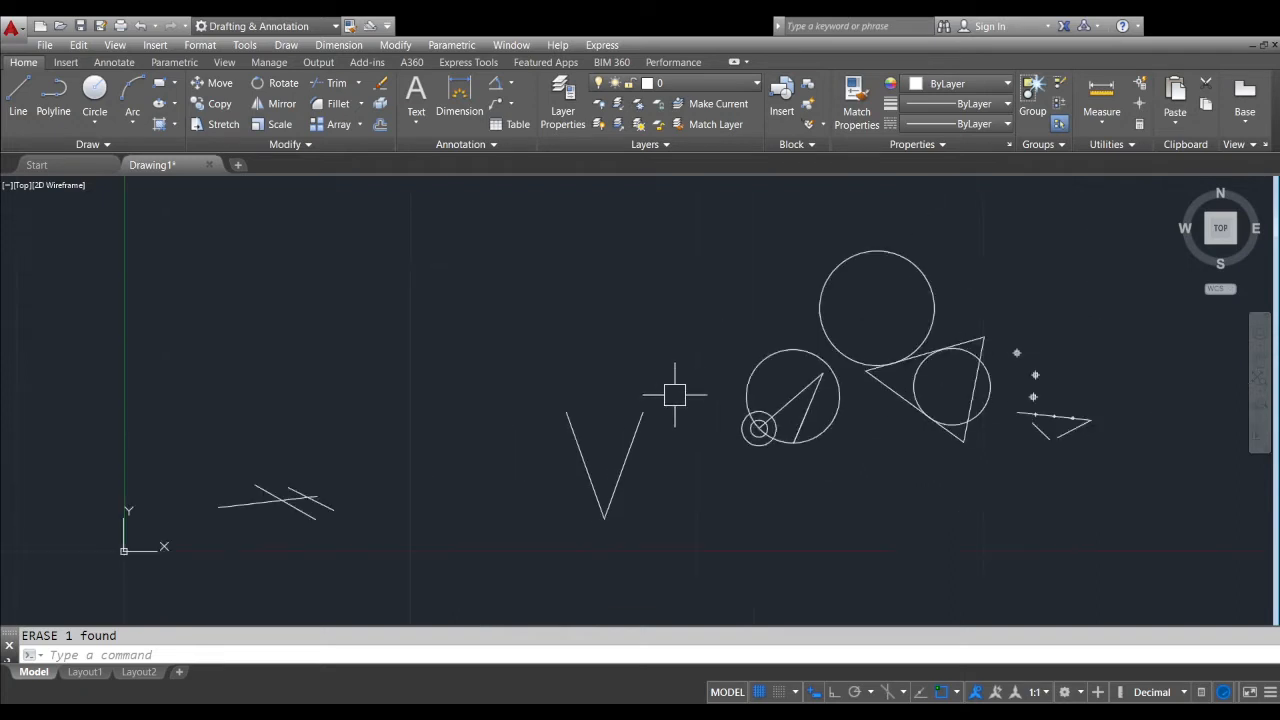
middle_drag(674, 394, 462, 468)
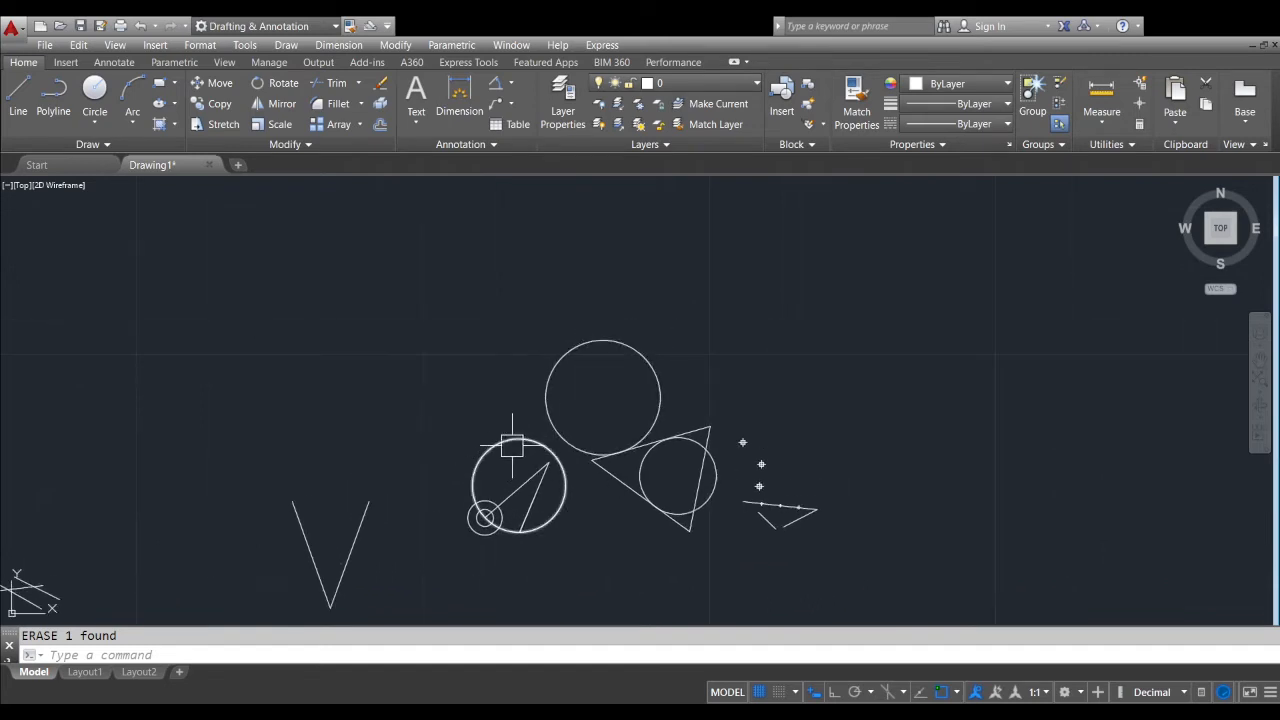
middle_drag(644, 464, 387, 434)
scroll(466, 446, up, 5)
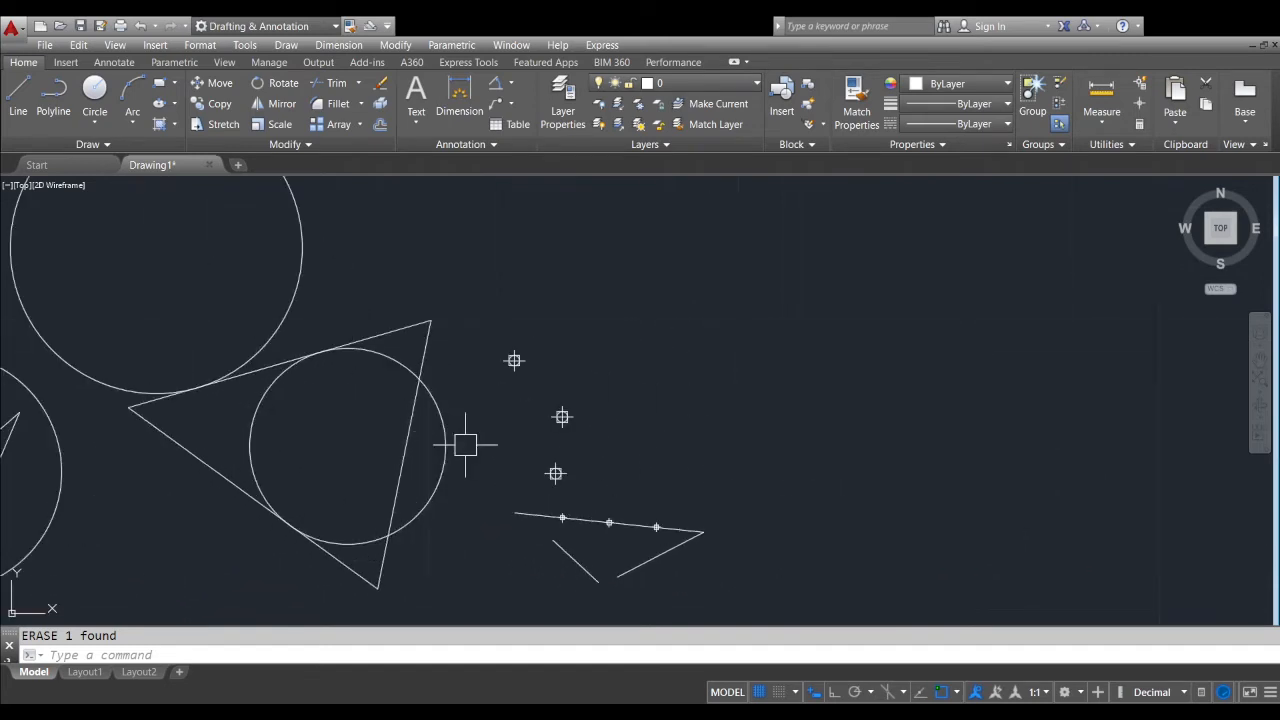
scroll(466, 446, down, 2)
middle_drag(479, 447, 313, 434)
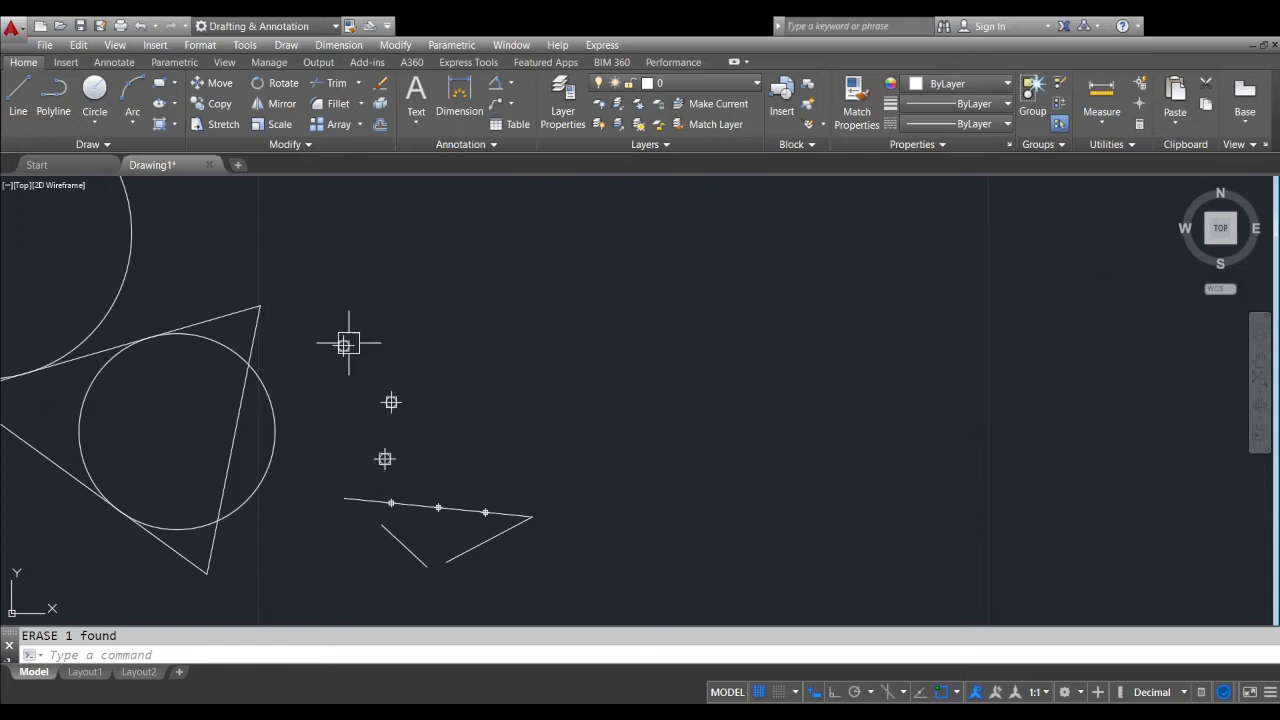
scroll(343, 345, up, 2)
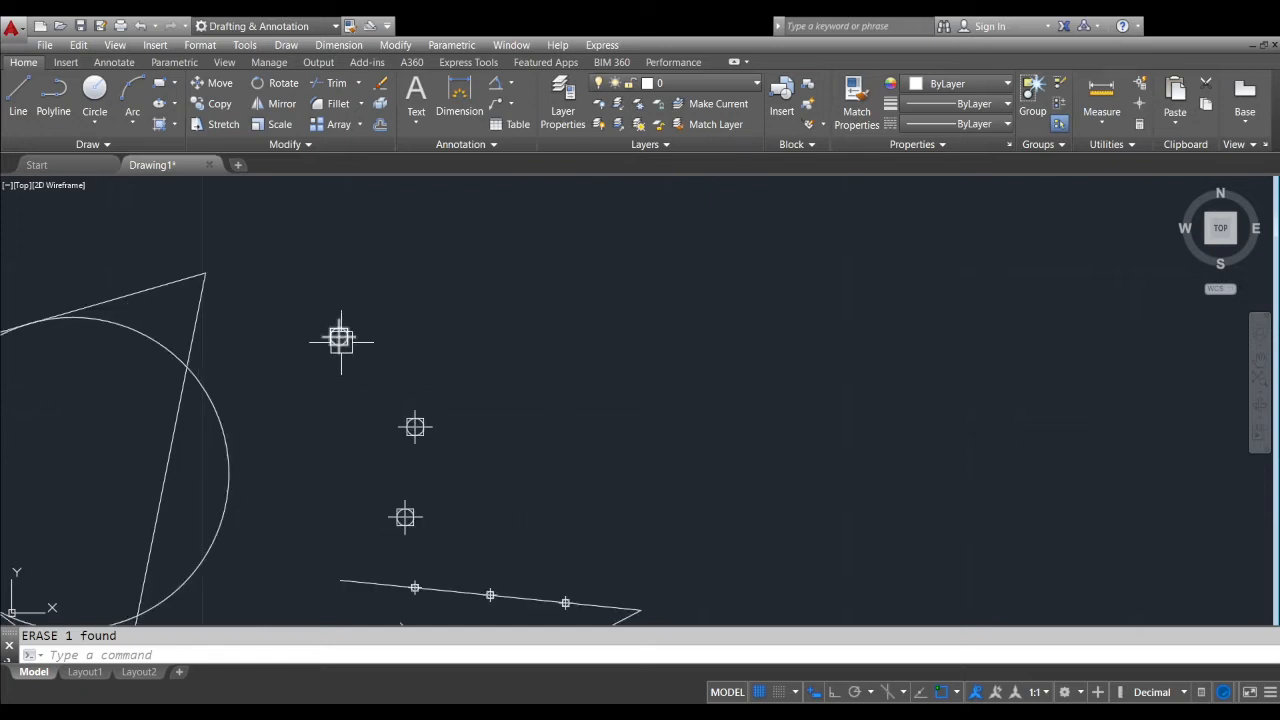
click(340, 338)
click(415, 427)
click(405, 516)
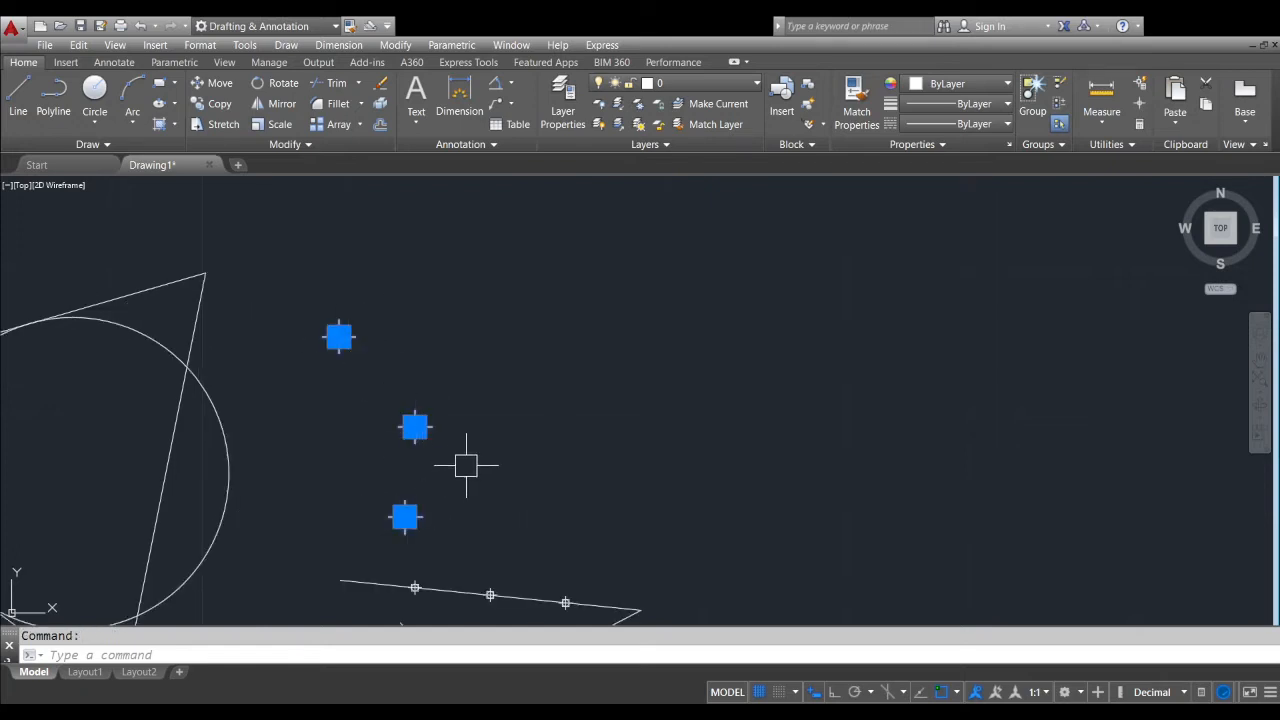
middle_drag(466, 465, 602, 391)
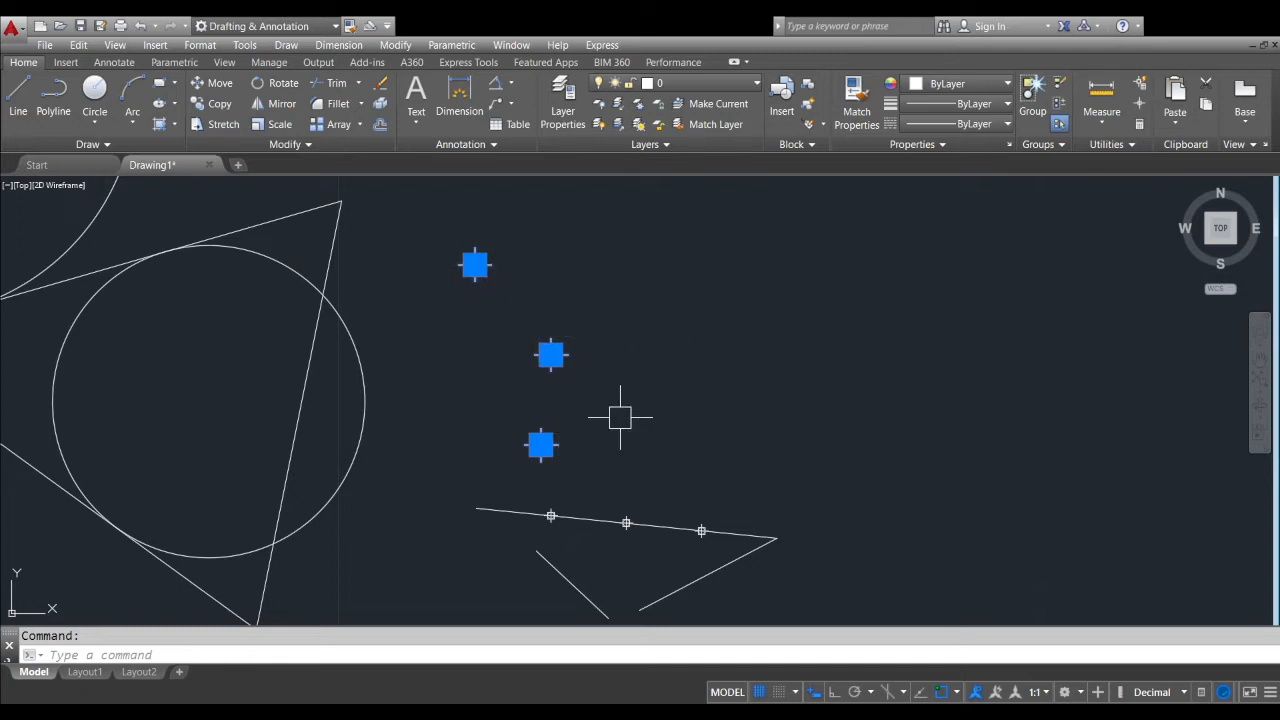
key(Delete)
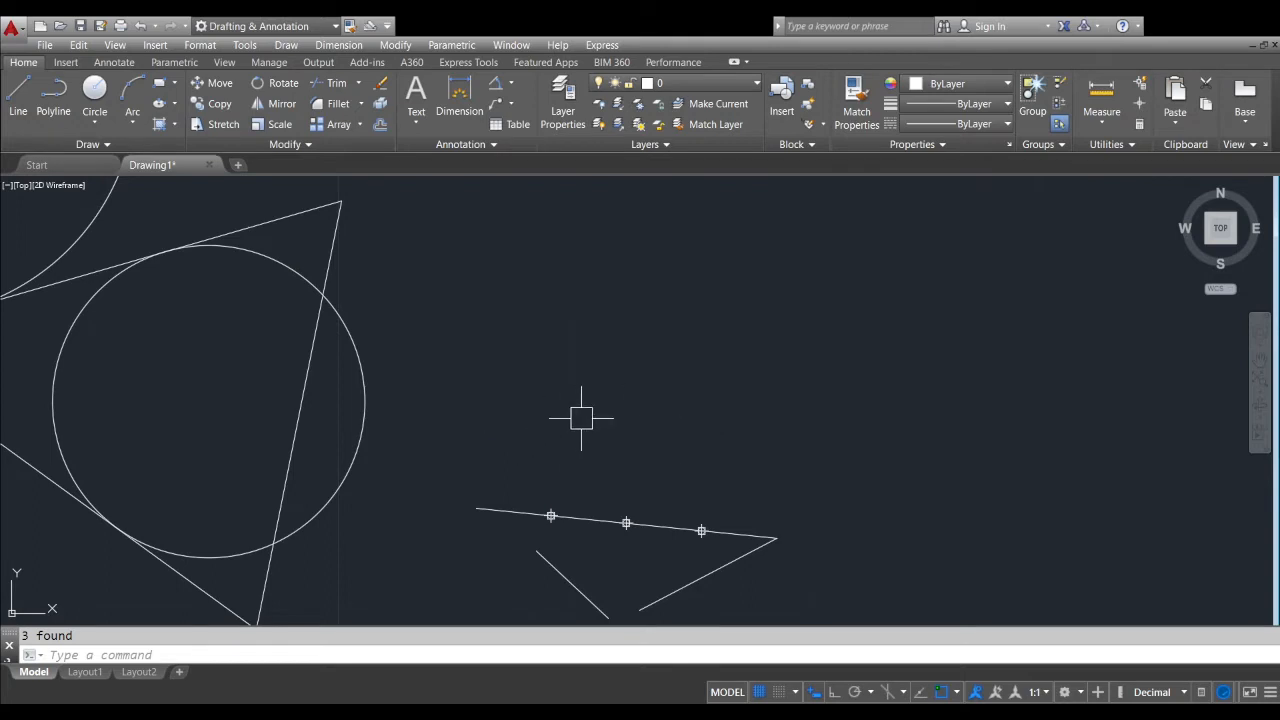
Erase the steep triangle side that cuts through the smaller tangent circle
middle_drag(580, 483, 571, 431)
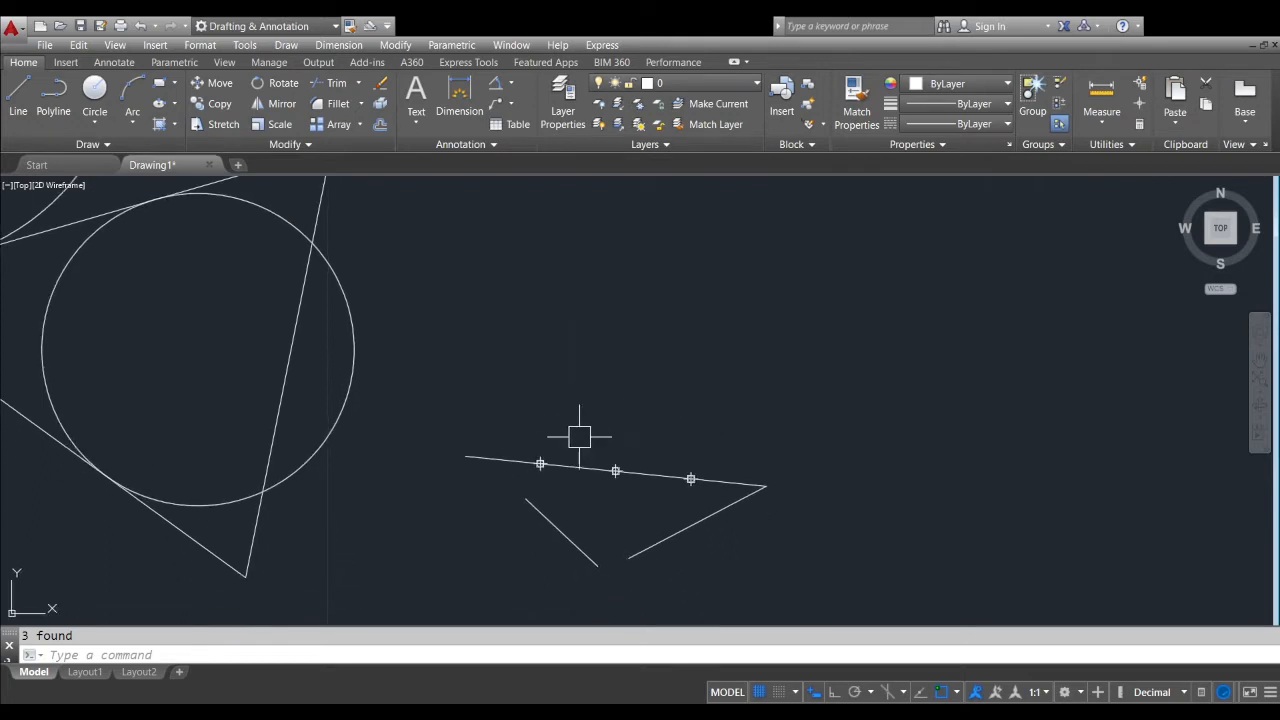
middle_drag(441, 423, 457, 476)
middle_drag(371, 437, 680, 436)
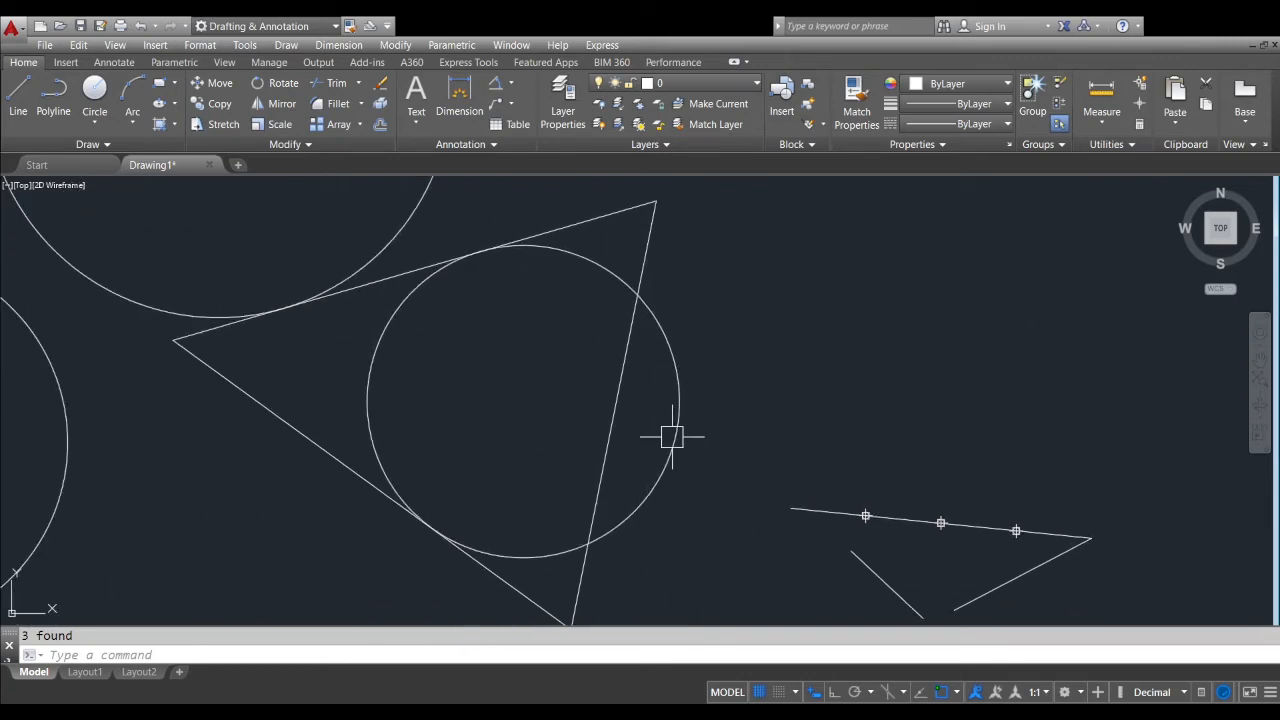
mouse_move(599, 379)
middle_down()
mouse_move(581, 468)
mouse_move(610, 327)
mouse_move(618, 382)
middle_up()
click(630, 329)
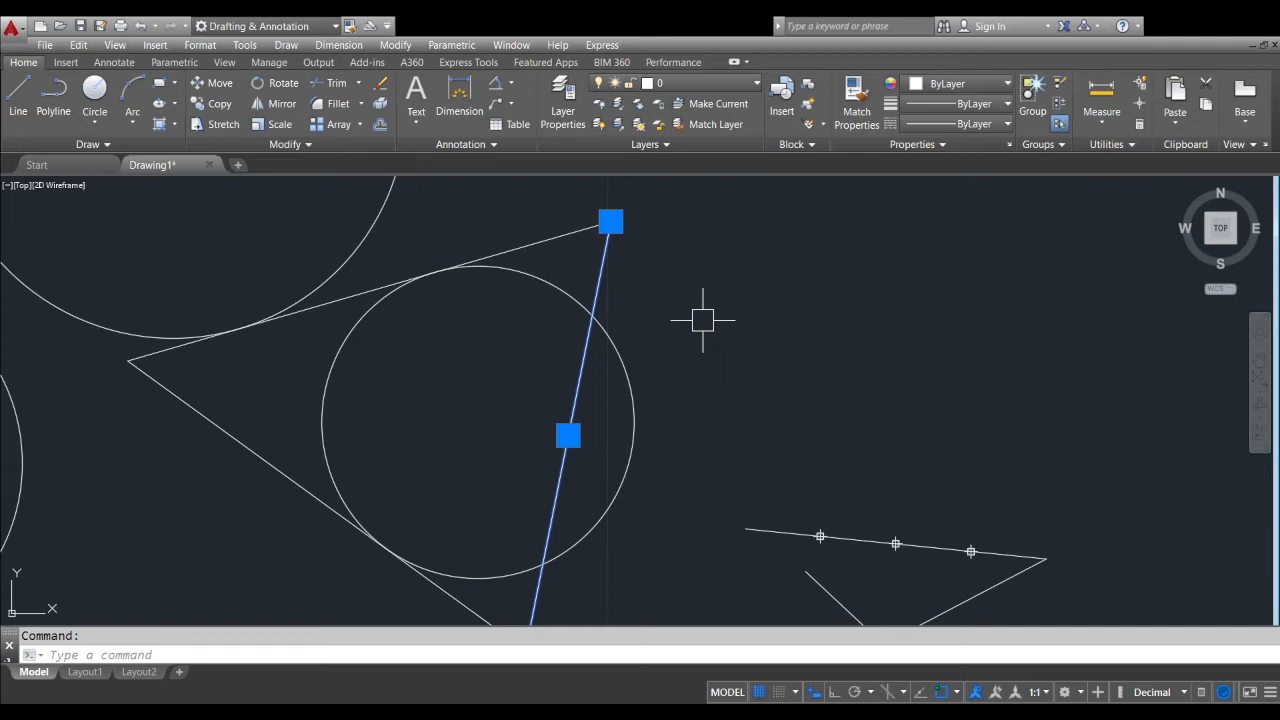
key(Delete)
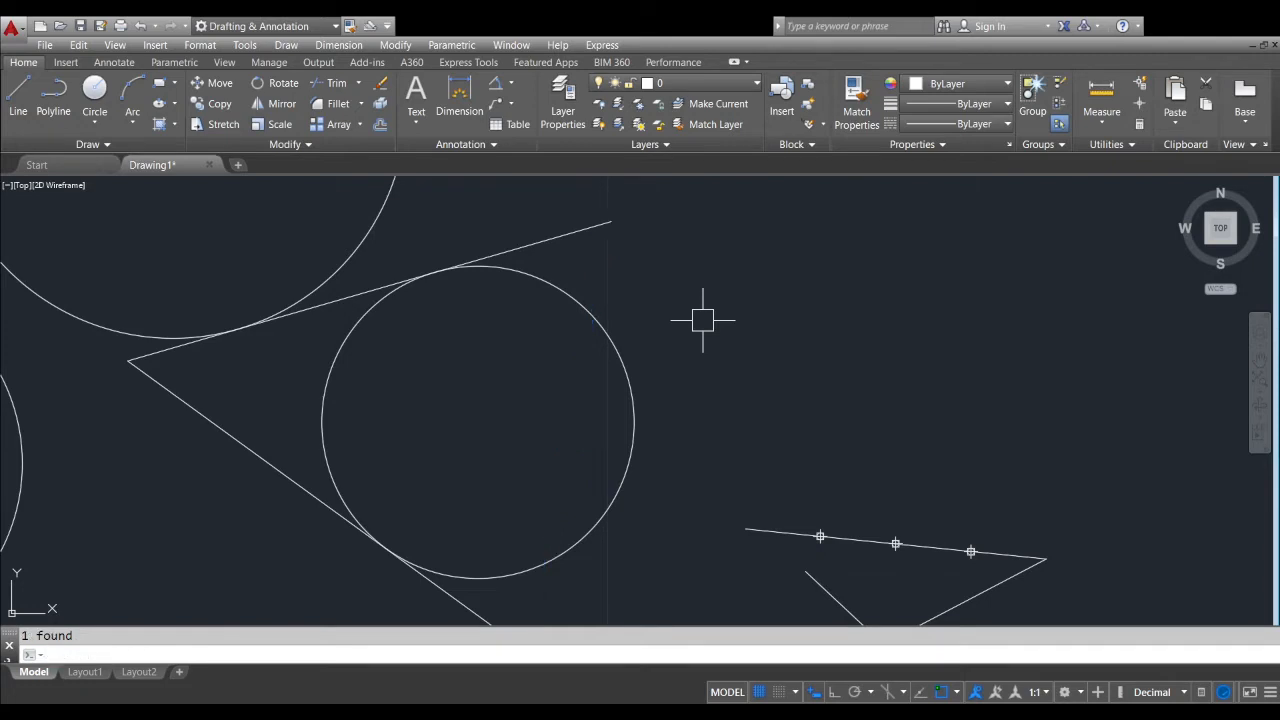
Run the UNDO command to undo one operation, accepting the default number of 1
scroll(449, 357, down, 2)
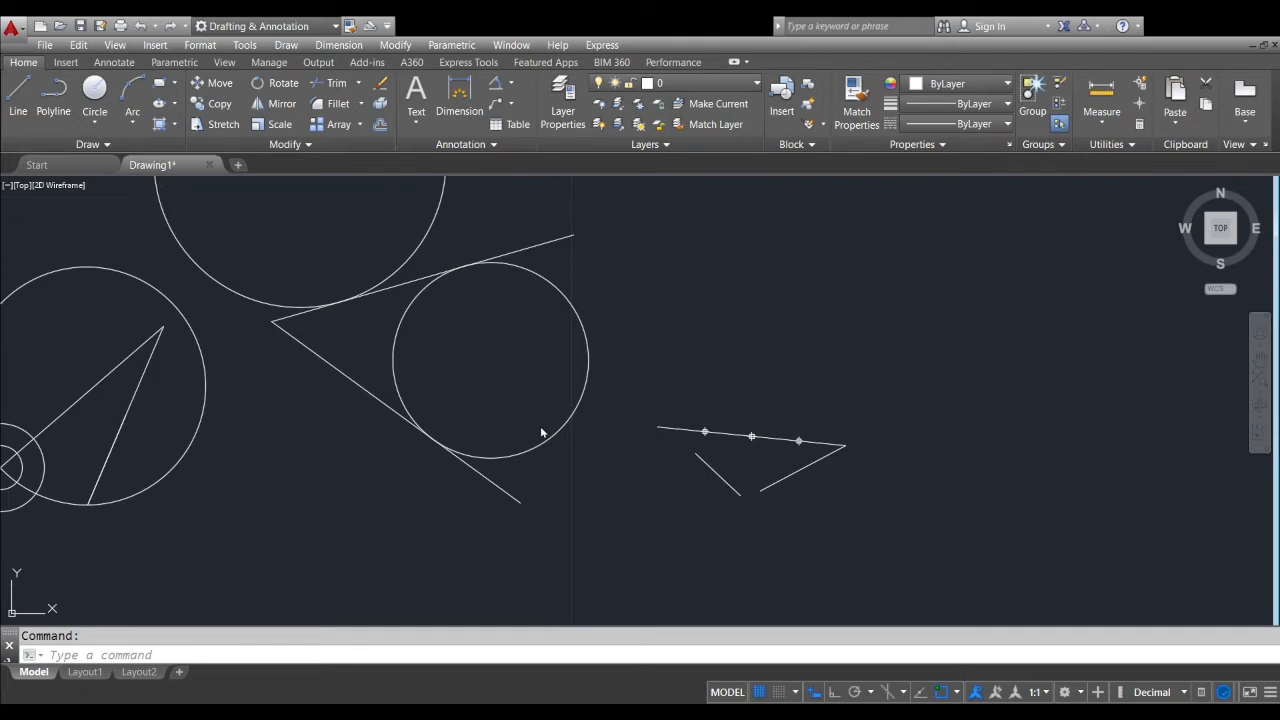
scroll(541, 432, up, 2)
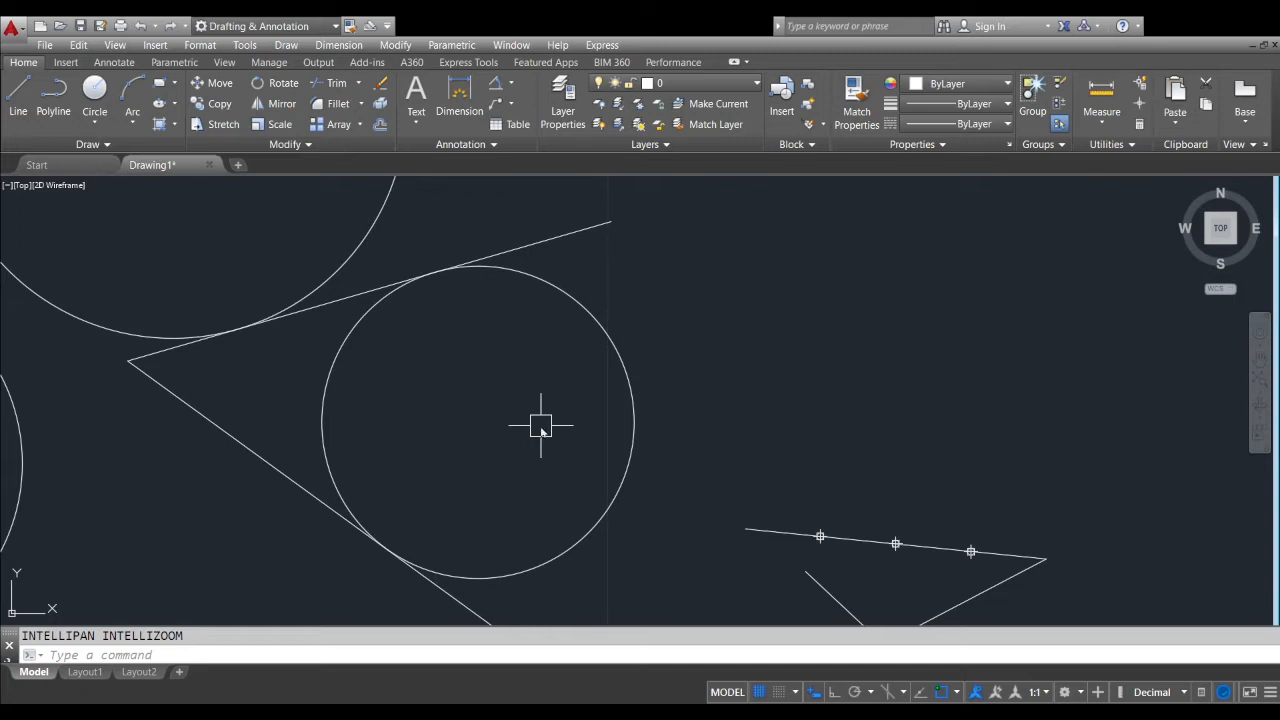
text(undo)
key(Return)
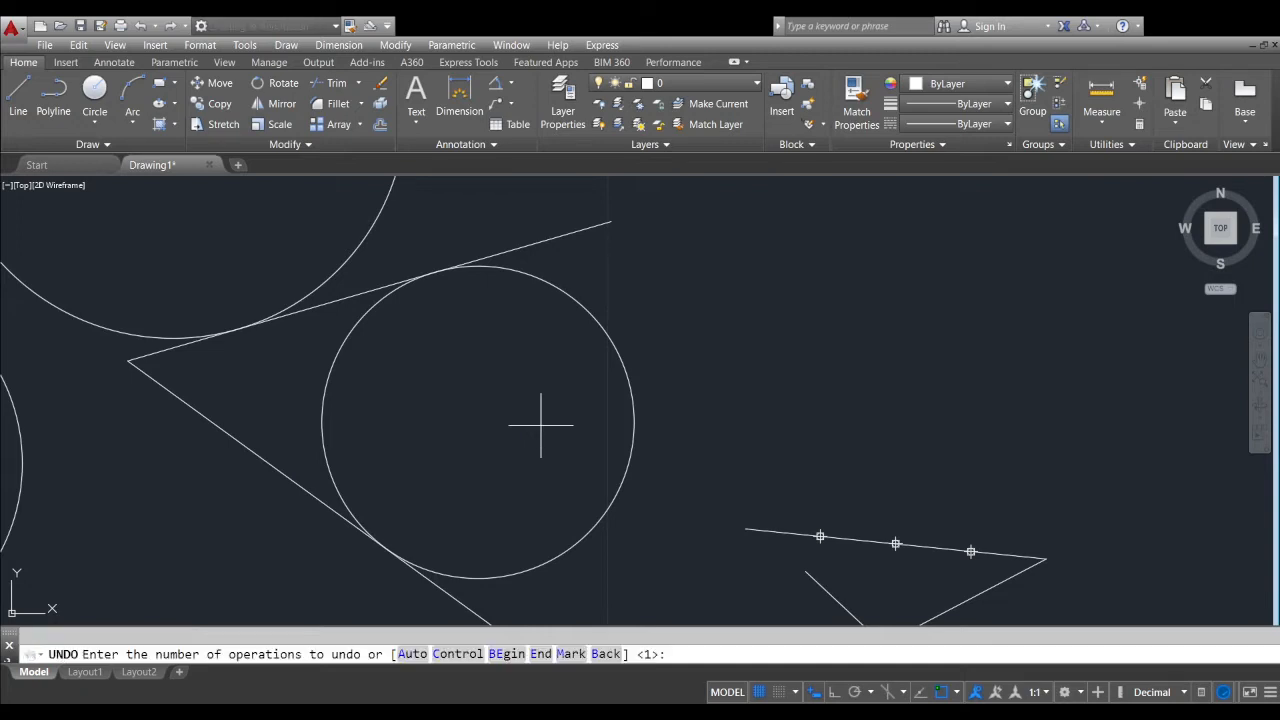
key(Return)
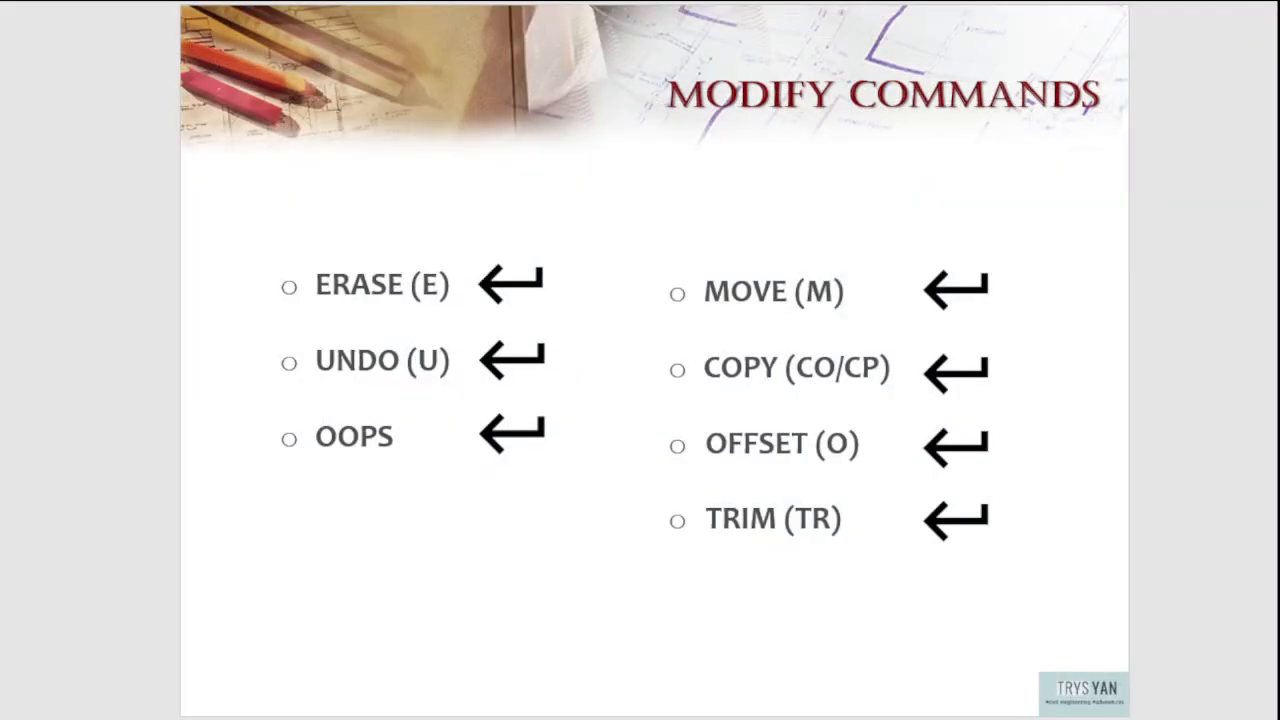
Switch to the Modify Commands slide and replace the shortcut in parentheses after UNDO with UNDO
click(440, 362)
text(undo)
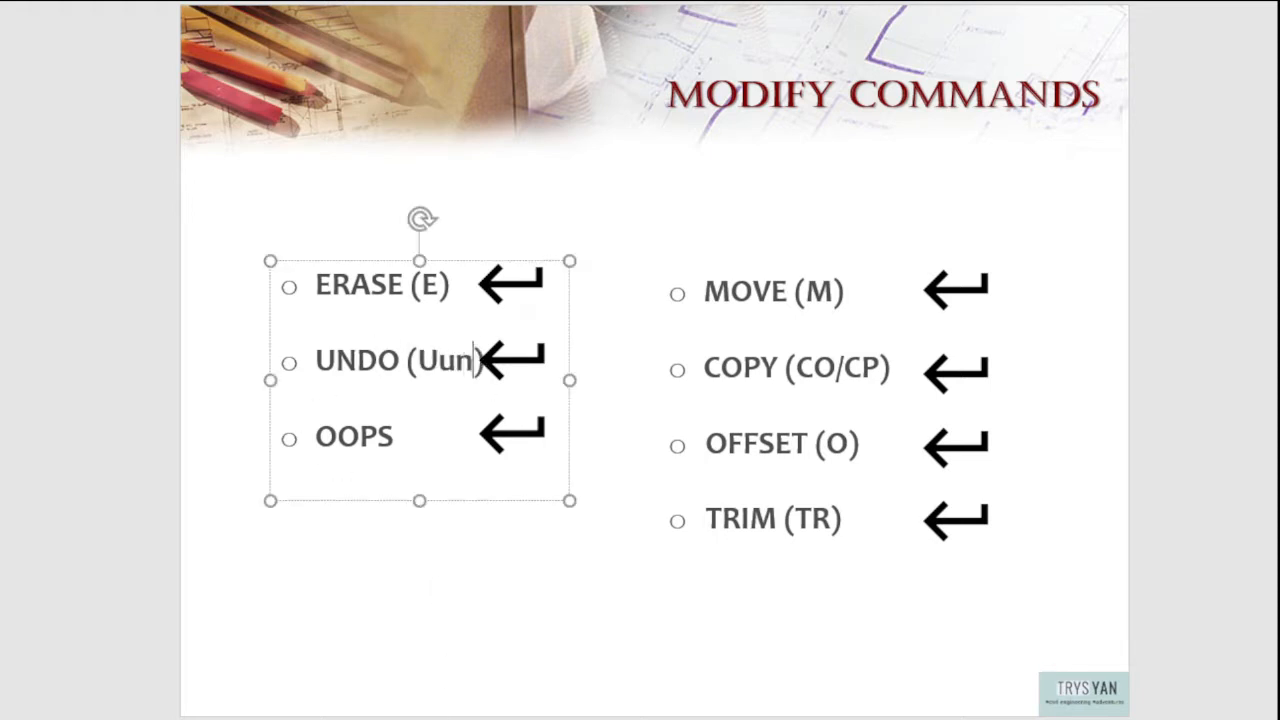
key(BackSpace)
key(BackSpace)
key(BackSpace)
key(BackSpace)
key(BackSpace)
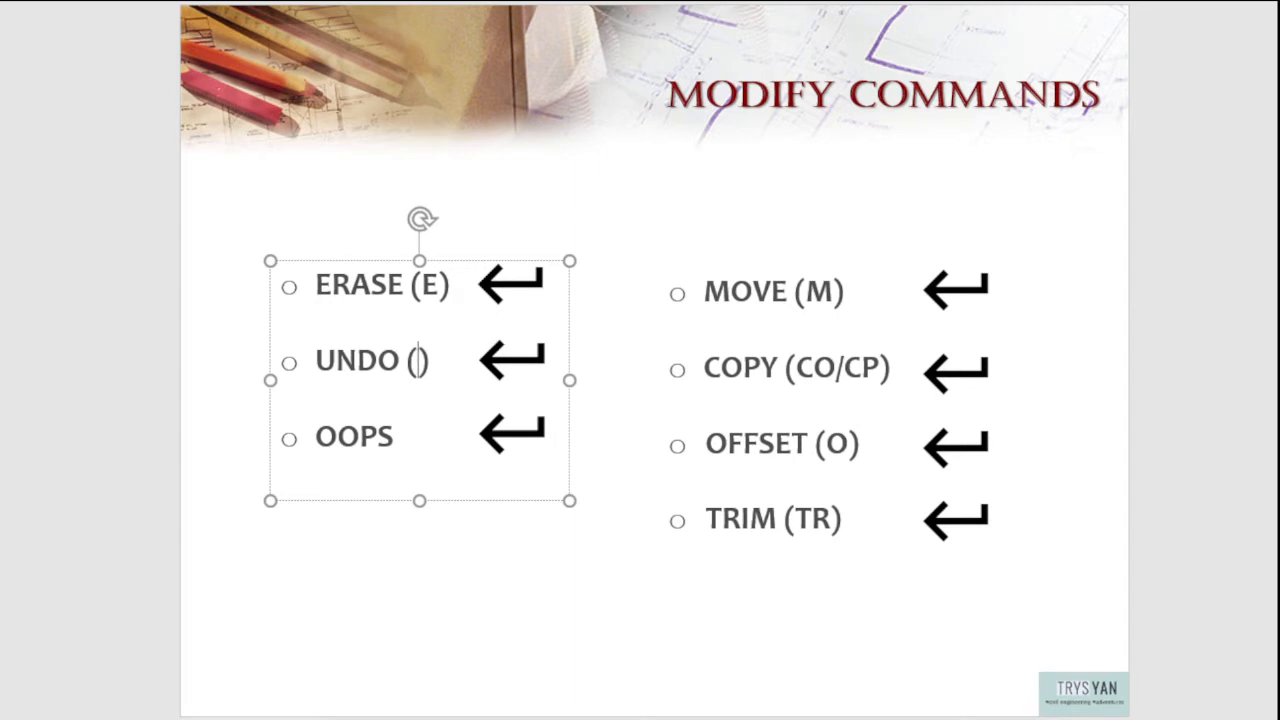
text(UNDO)
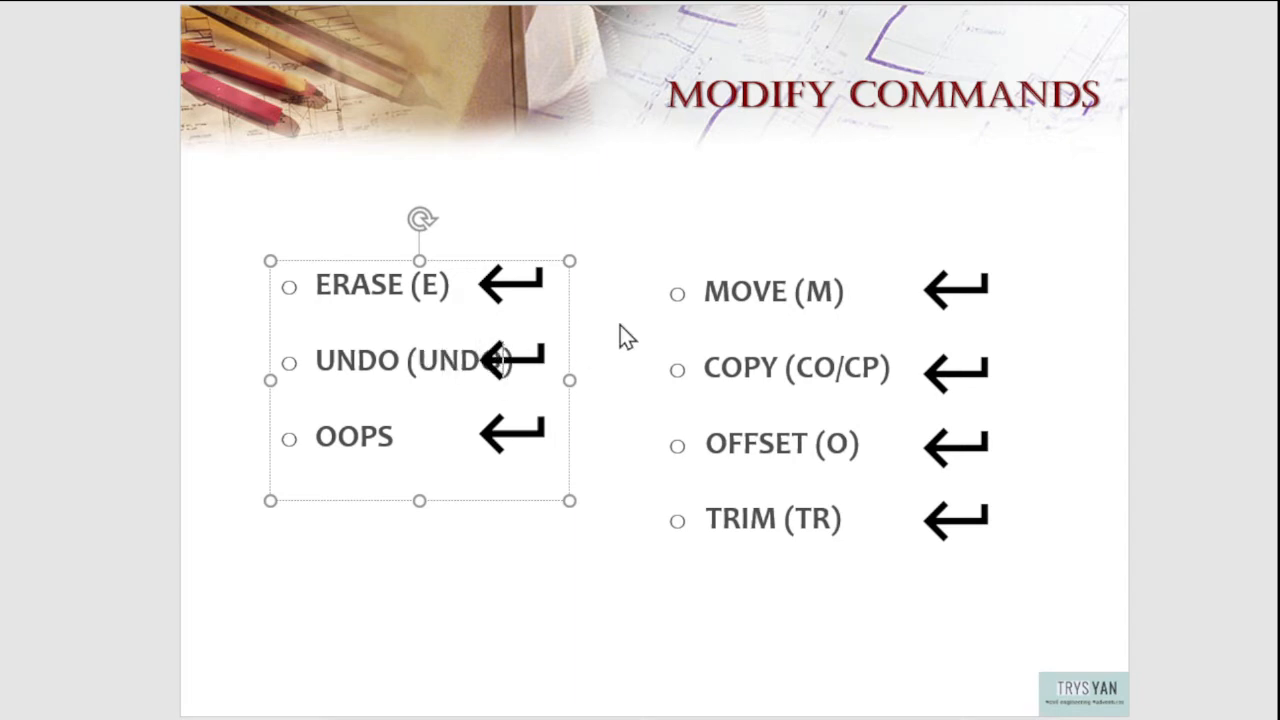
Move the Enter arrow beside the UNDO entry clear of the lengthened text
click(620, 330)
click(540, 357)
mouse_move(540, 357)
mouse_down()
mouse_move(578, 357)
mouse_move(470, 362)
mouse_move(528, 361)
mouse_up()
Delete the parenthesised text after UNDO and move its Enter arrow back towards the column of arrows
click(635, 270)
click(496, 372)
click(487, 364)
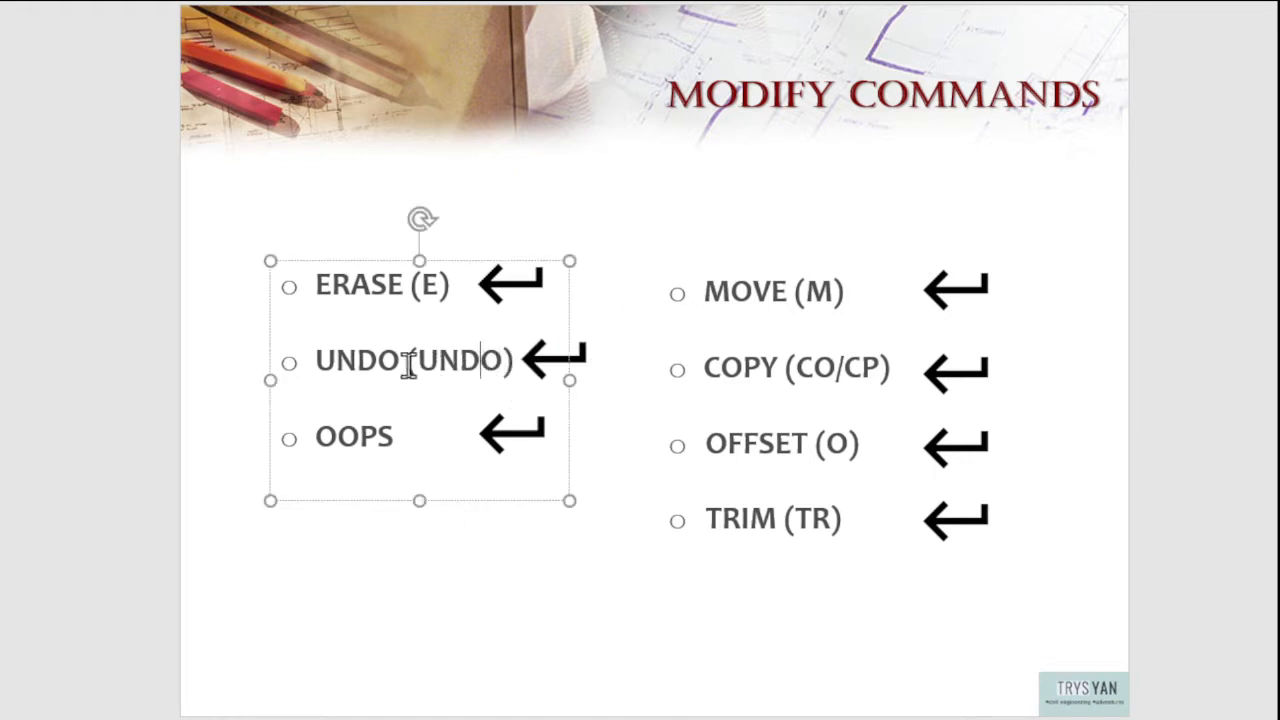
key(Delete)
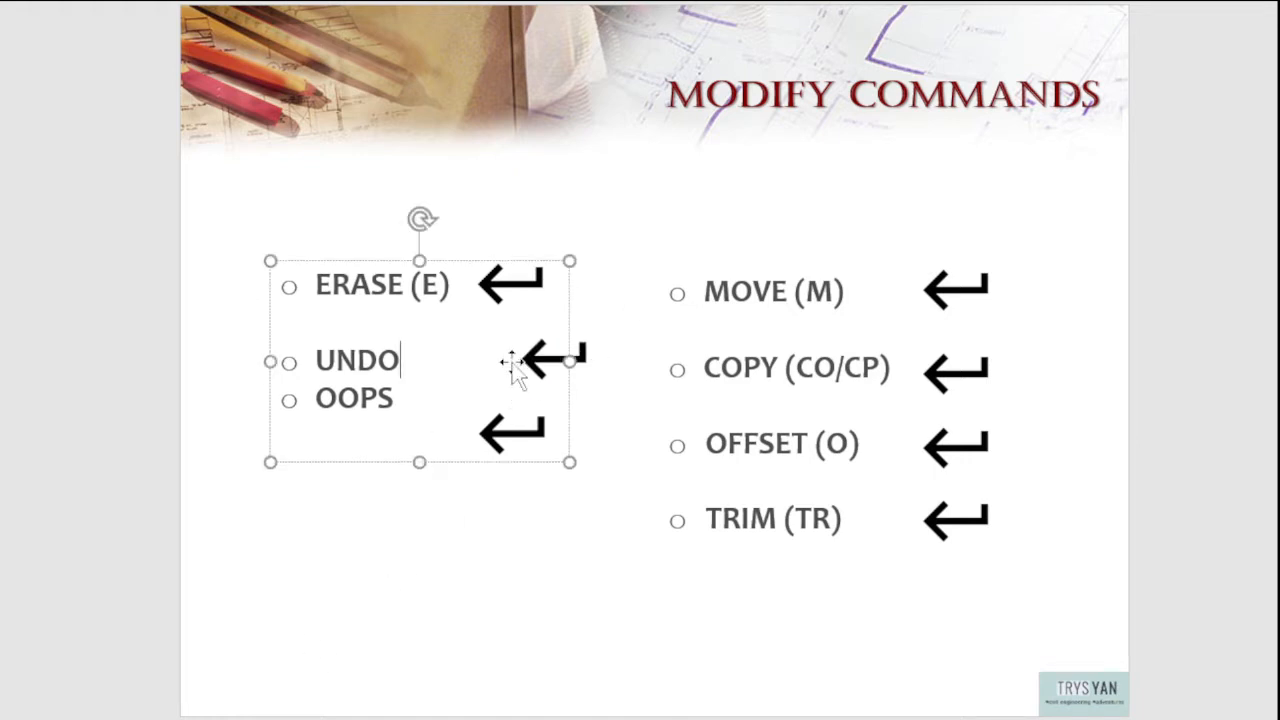
click(1219, 252)
click(566, 370)
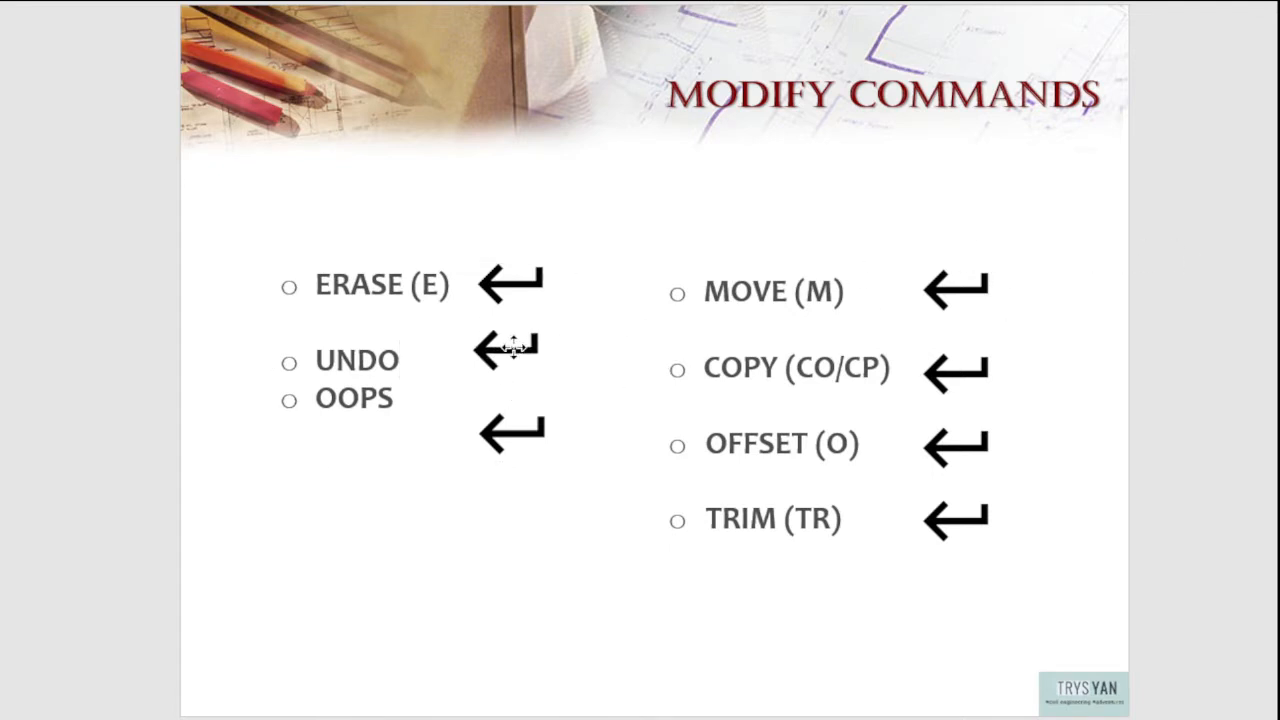
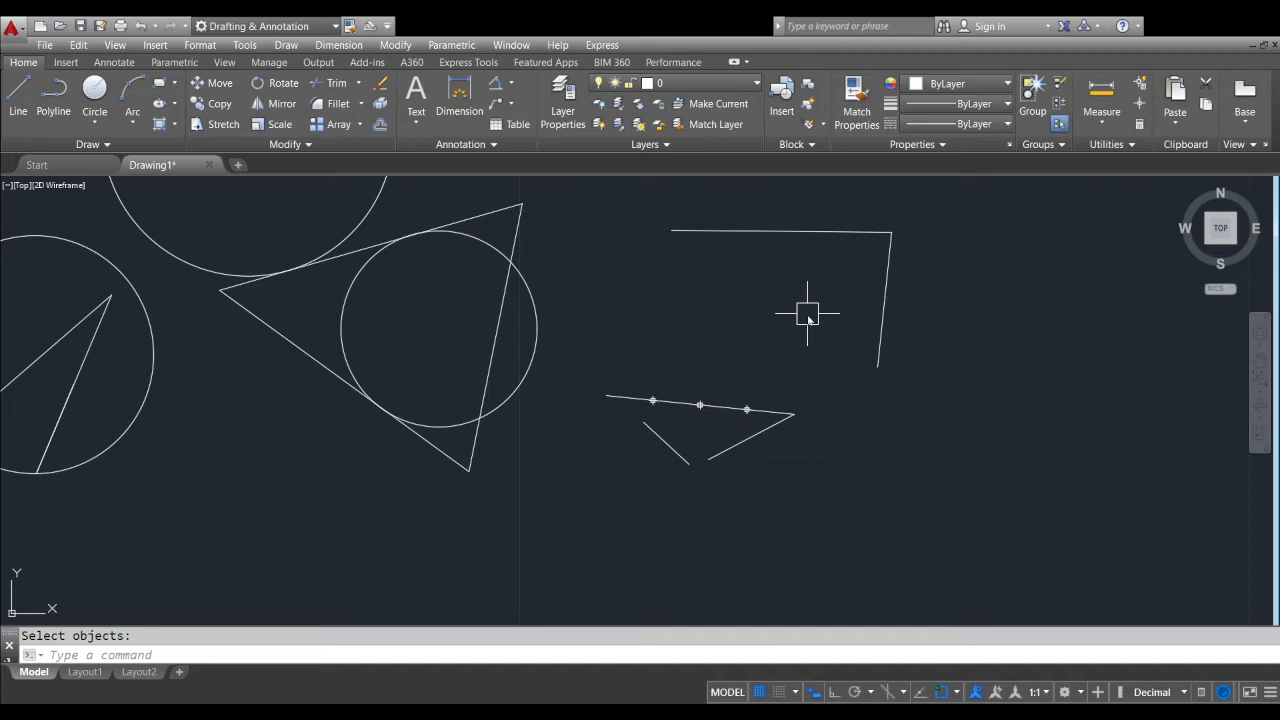
Run the UNDO command to reverse several earlier operations, including the two connected lines beside the triangle
text(undo)
key(Return)
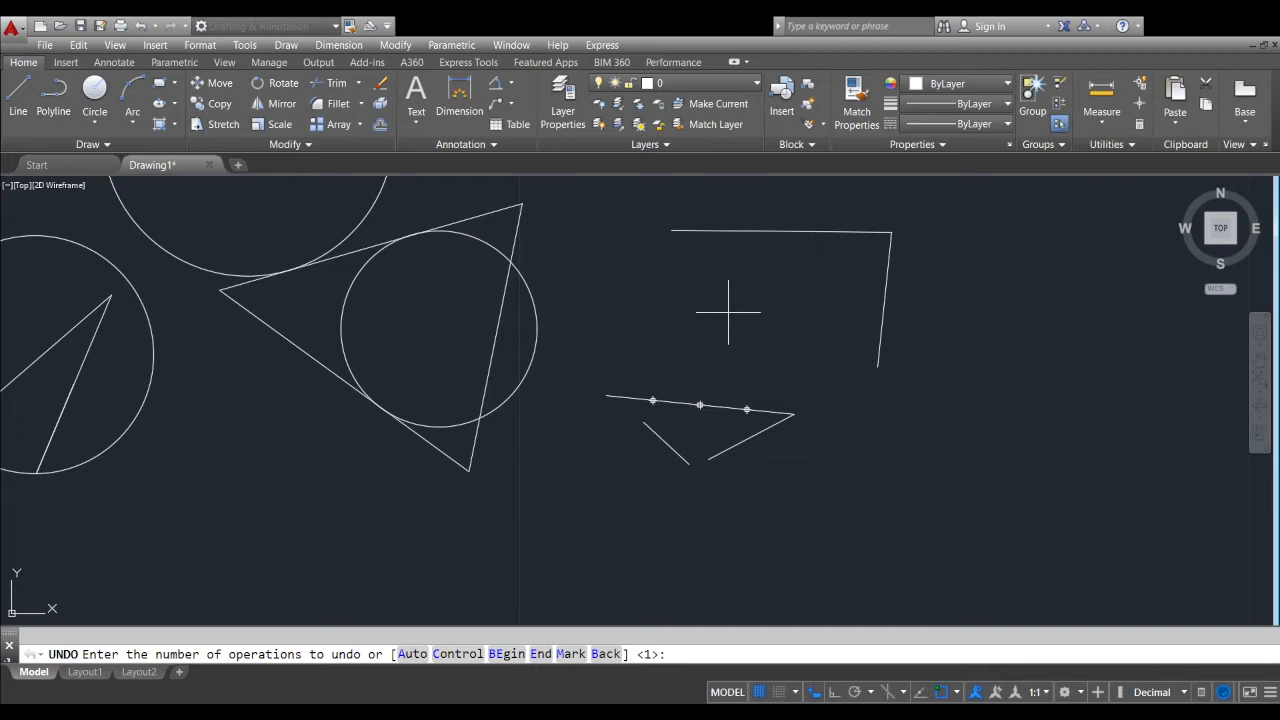
middle_drag(734, 193, 728, 312)
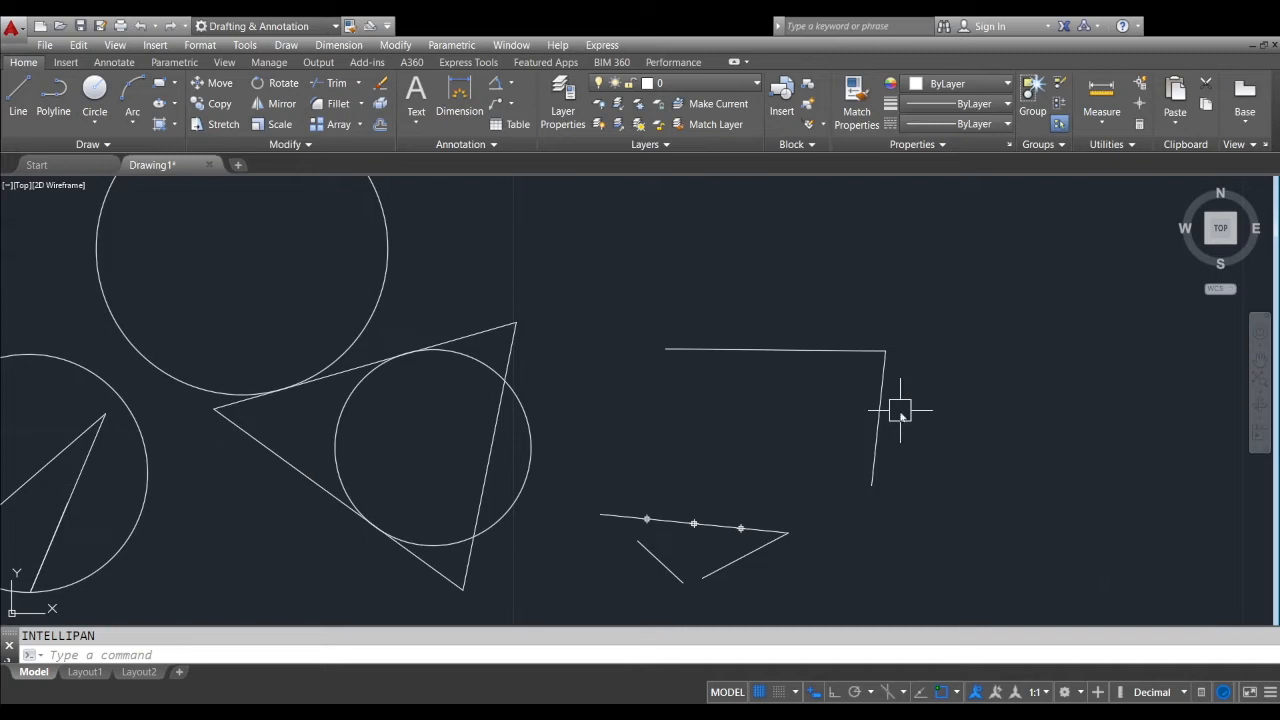
text(undo)
key(Return)
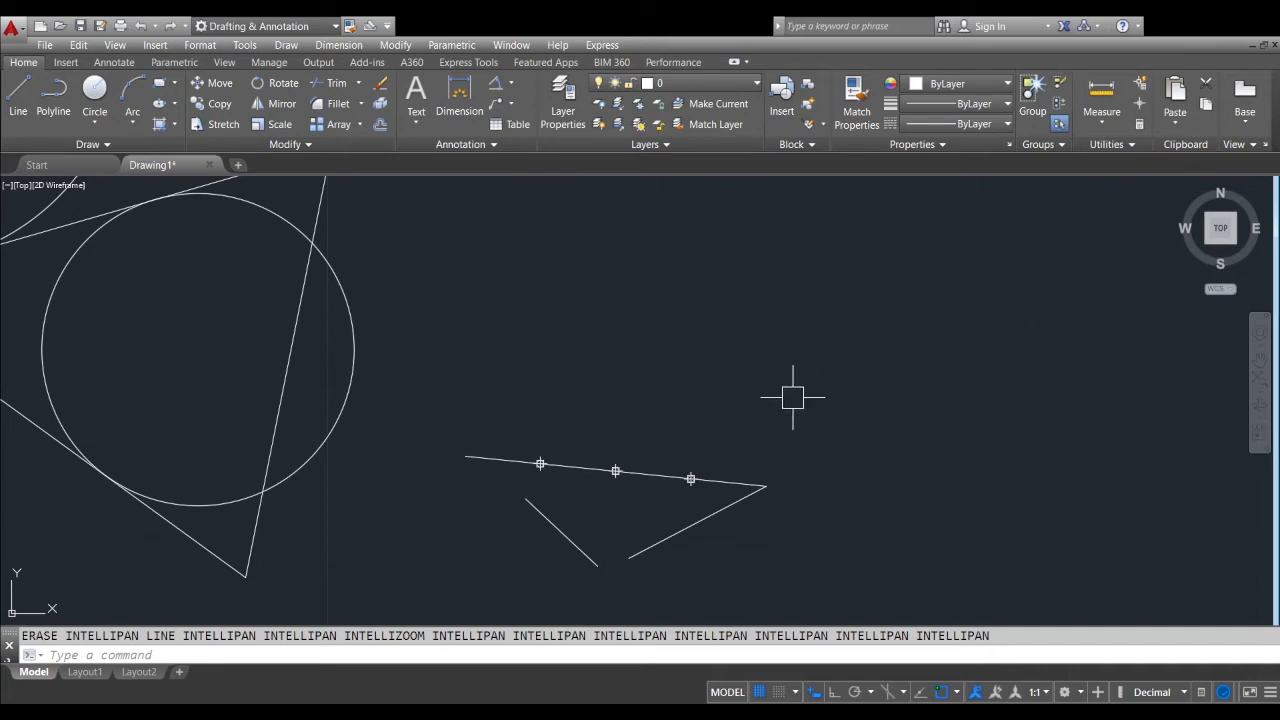
Draw two connected line segments above the small figure with the point markers
text(l)
key(Return)
click(603, 301)
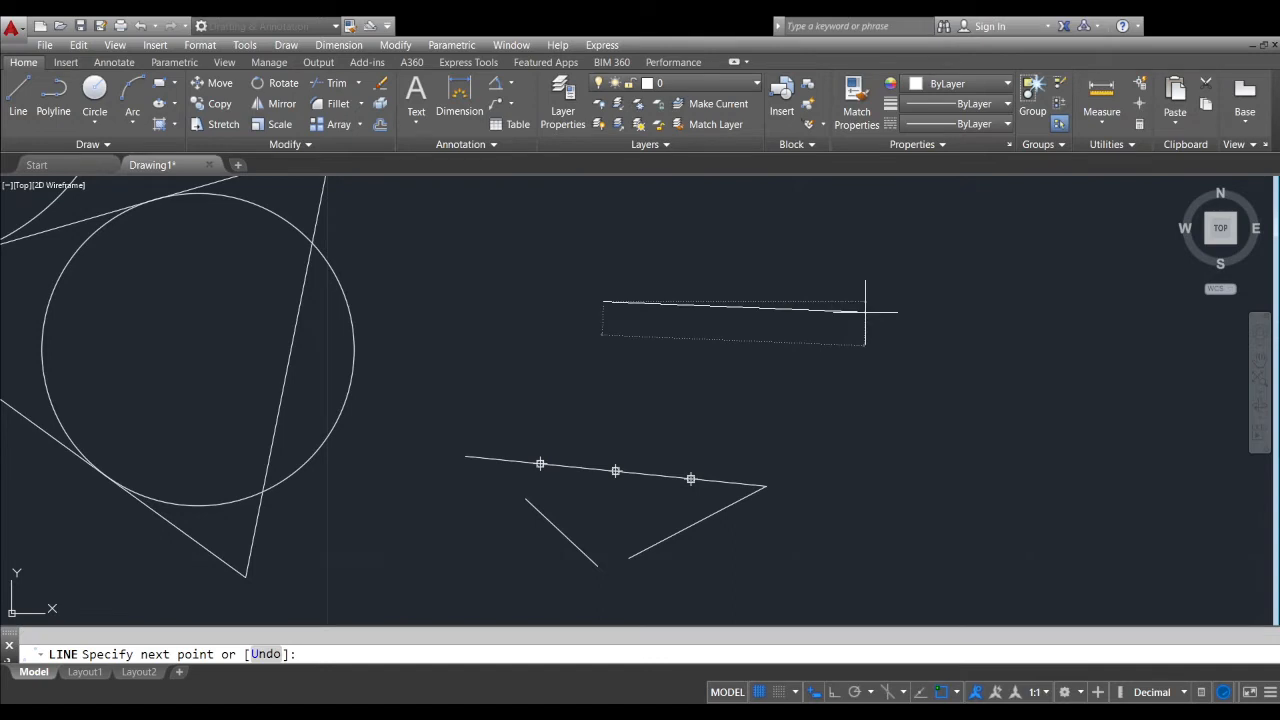
click(865, 312)
click(763, 437)
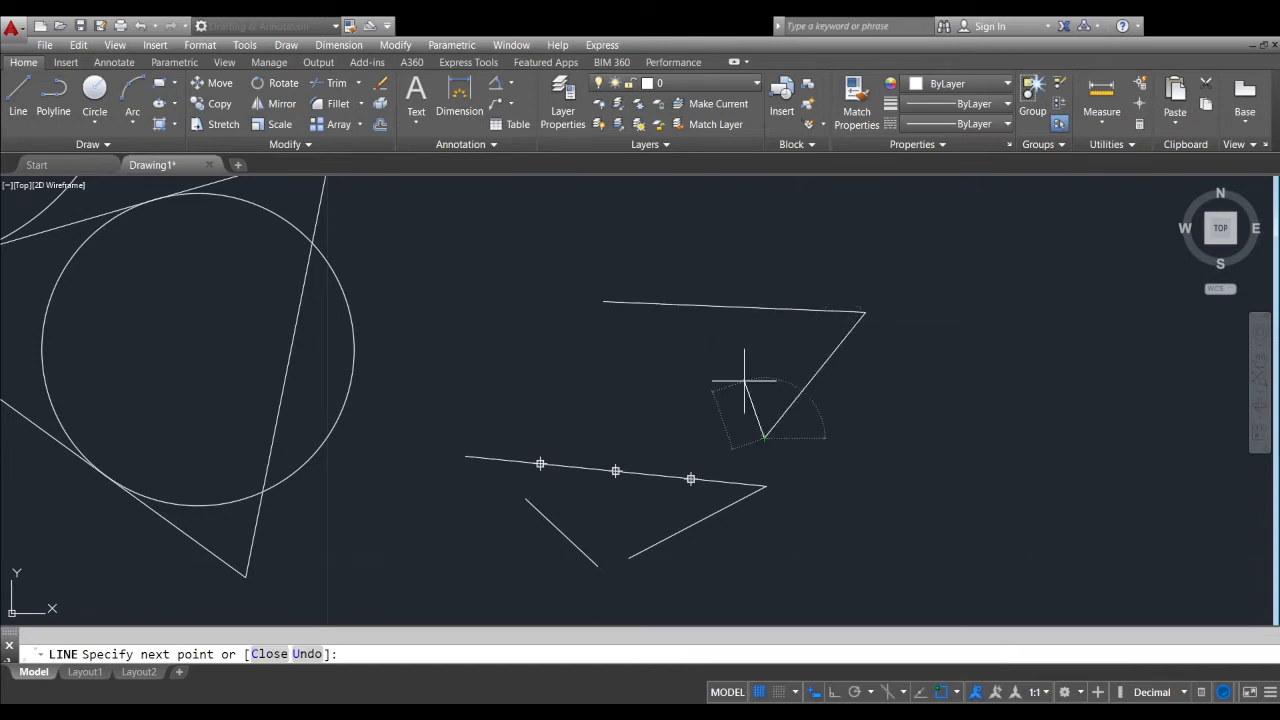
key(Return)
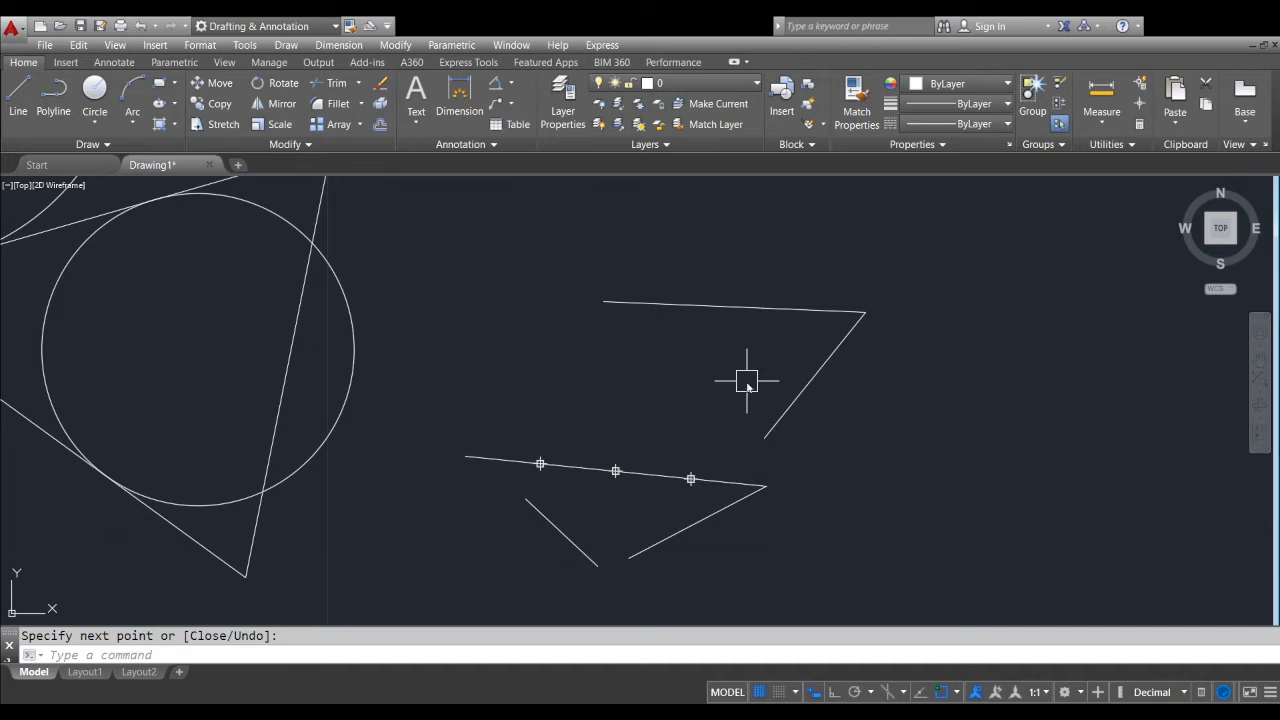
Undo the newly drawn pair of lines with the UNDO command, accepting the default number of 1
text(undo)
key(Return)
key(Return)
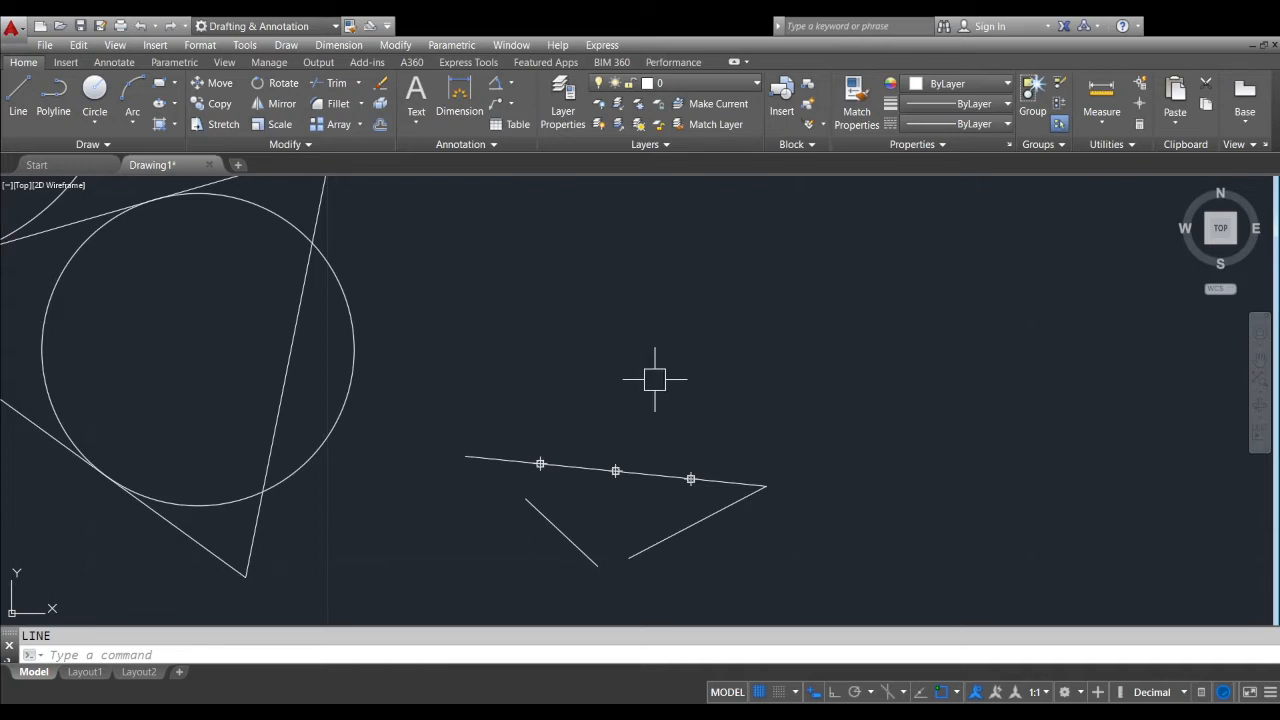
Draw an open figure of four connected line segments beside the triangle, with the last segment crossing the first
scroll(660, 376, down, 3)
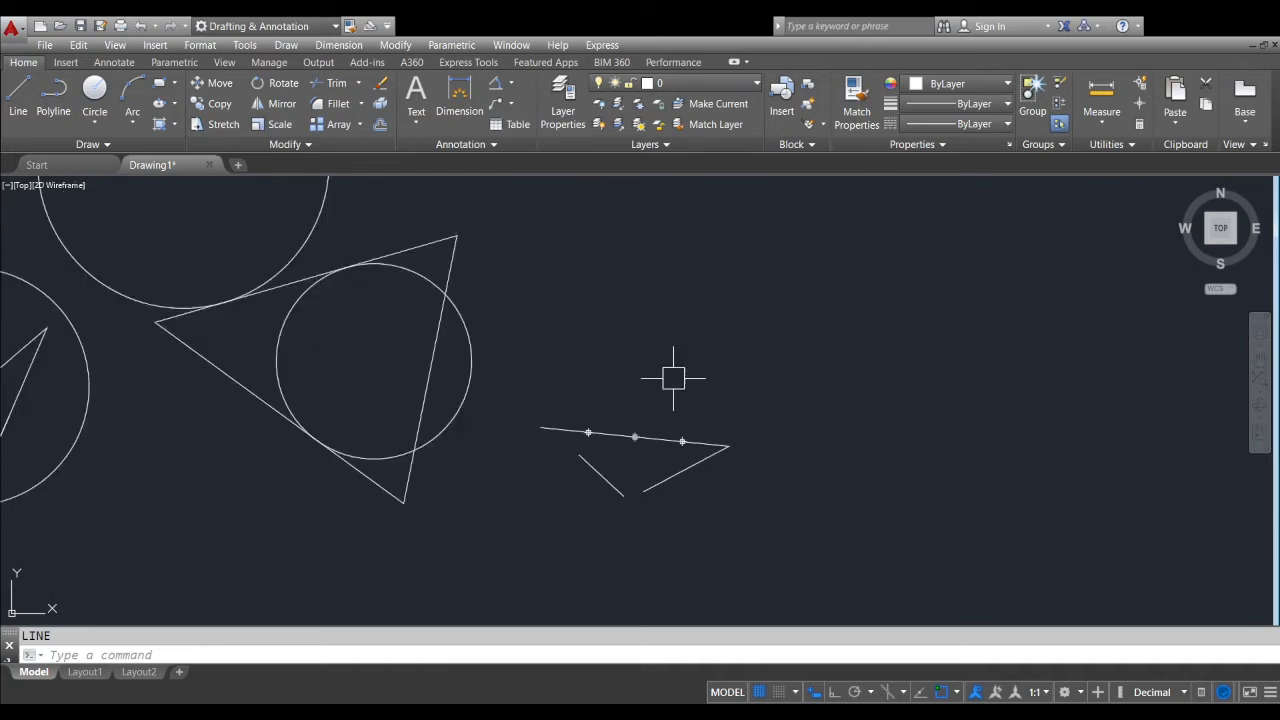
mouse_move(671, 371)
middle_down()
mouse_move(646, 491)
mouse_move(722, 462)
middle_up()
key(Return)
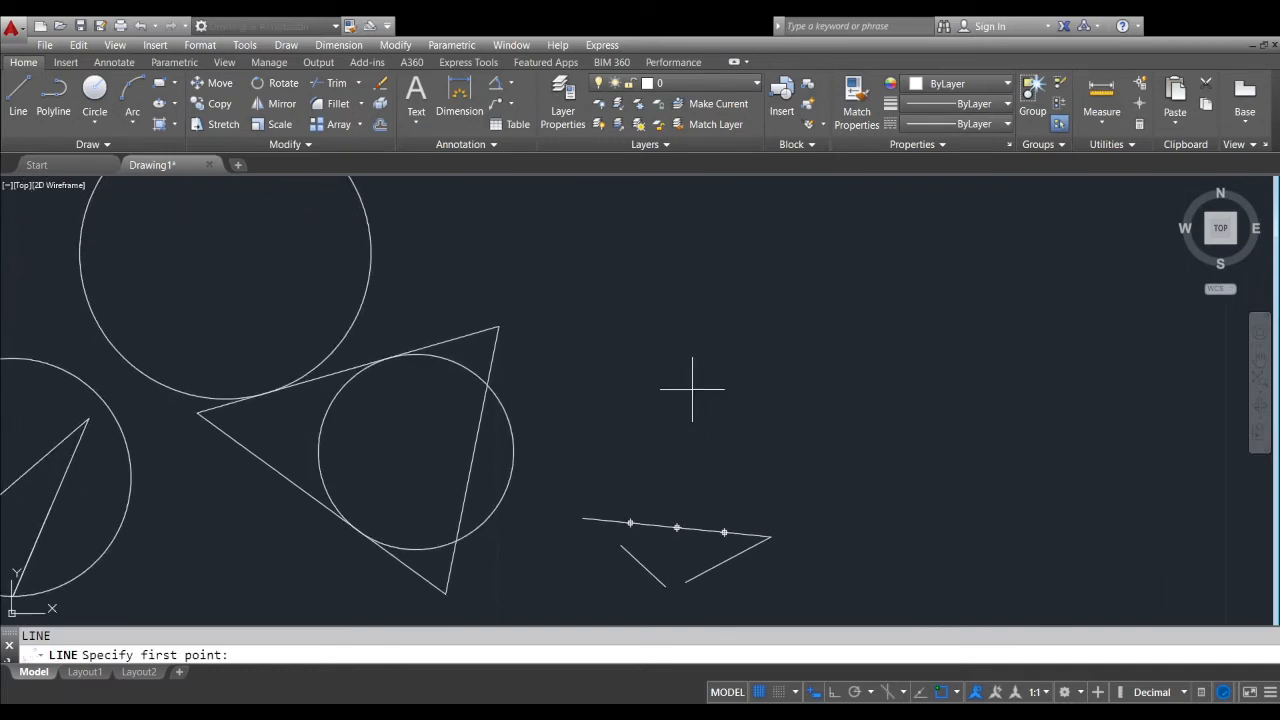
click(692, 389)
click(991, 381)
click(932, 518)
click(813, 466)
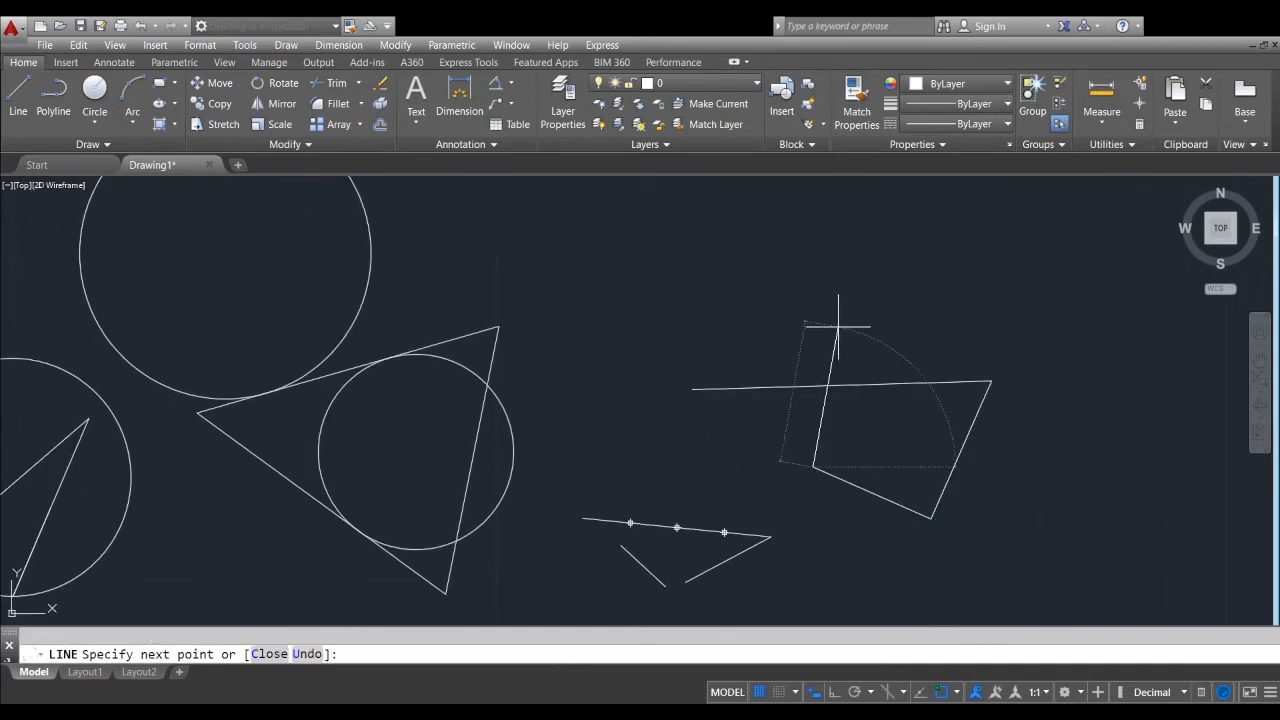
click(838, 327)
key(Return)
key(Return)
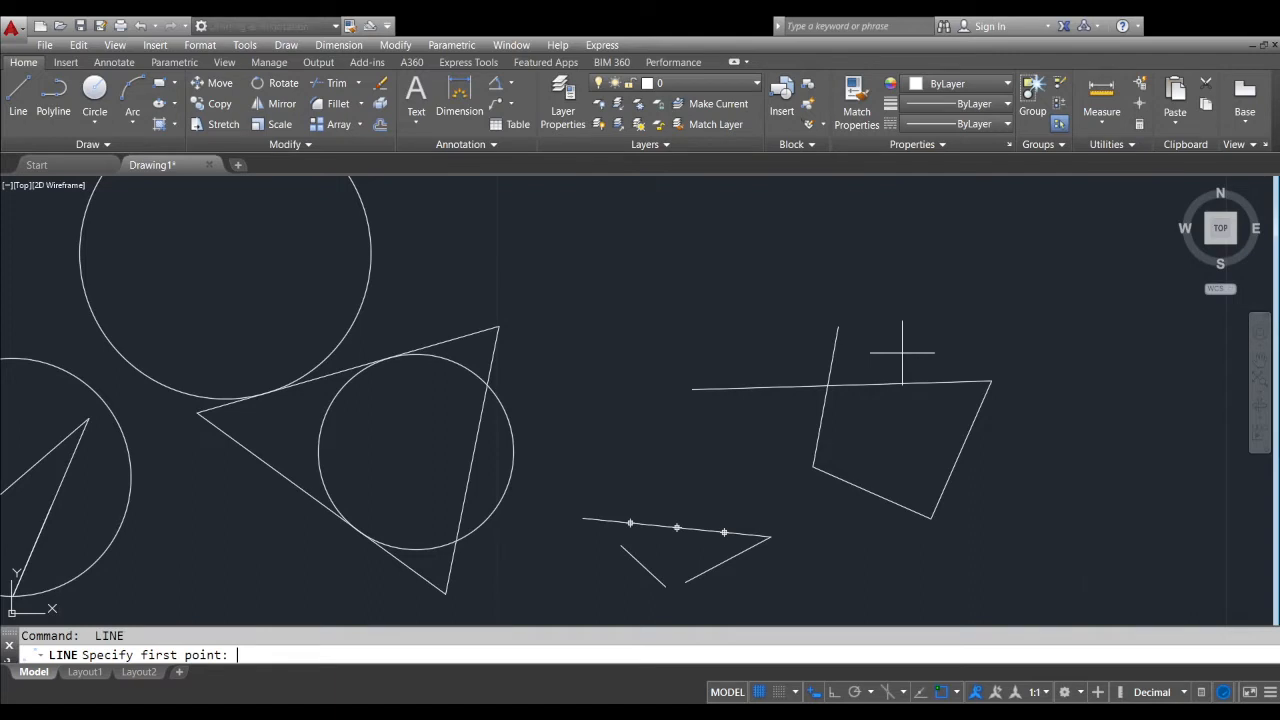
key(Escape)
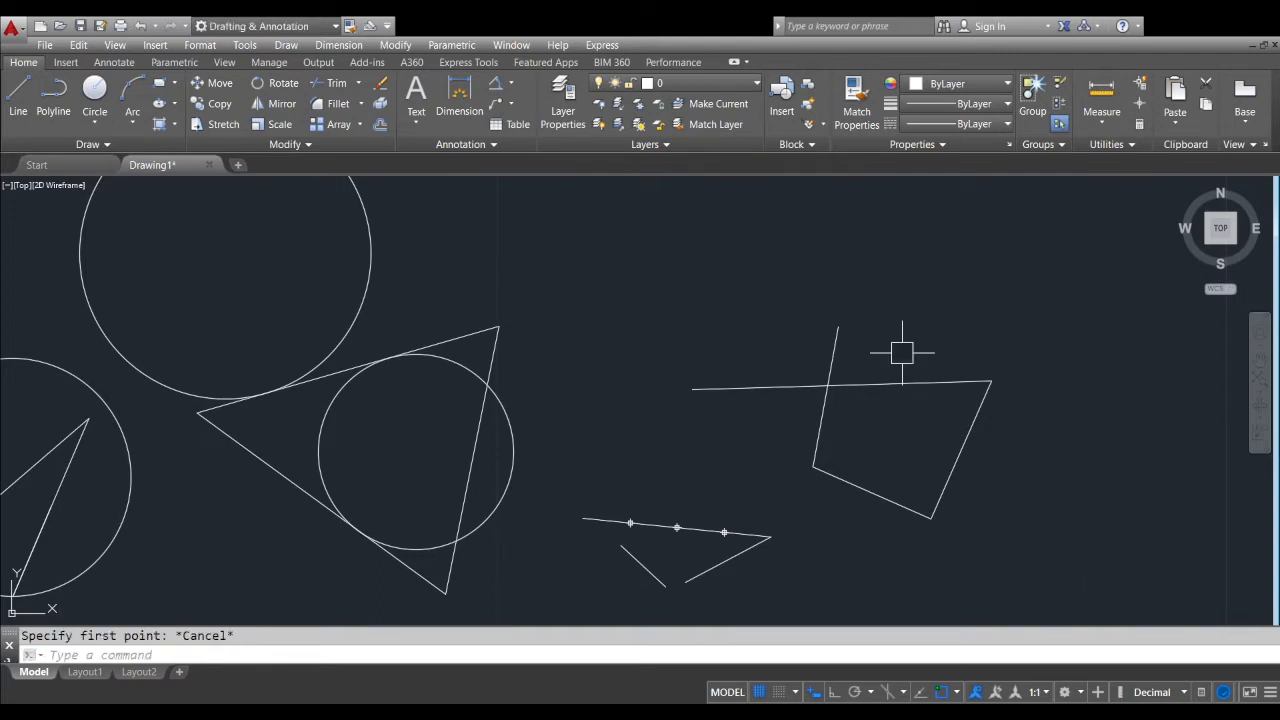
Set the UNDO command's Auto mode to On and run UNDO again with the default of 1 operation
text(undo)
key(Return)
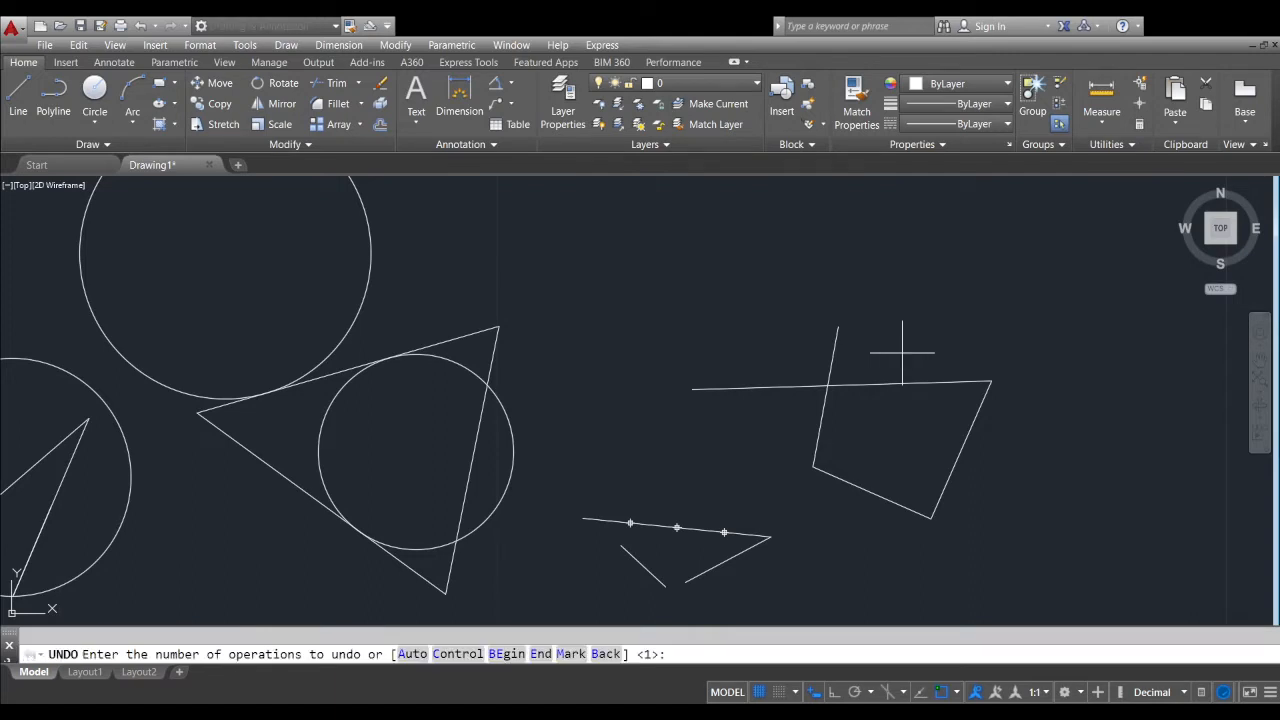
click(422, 654)
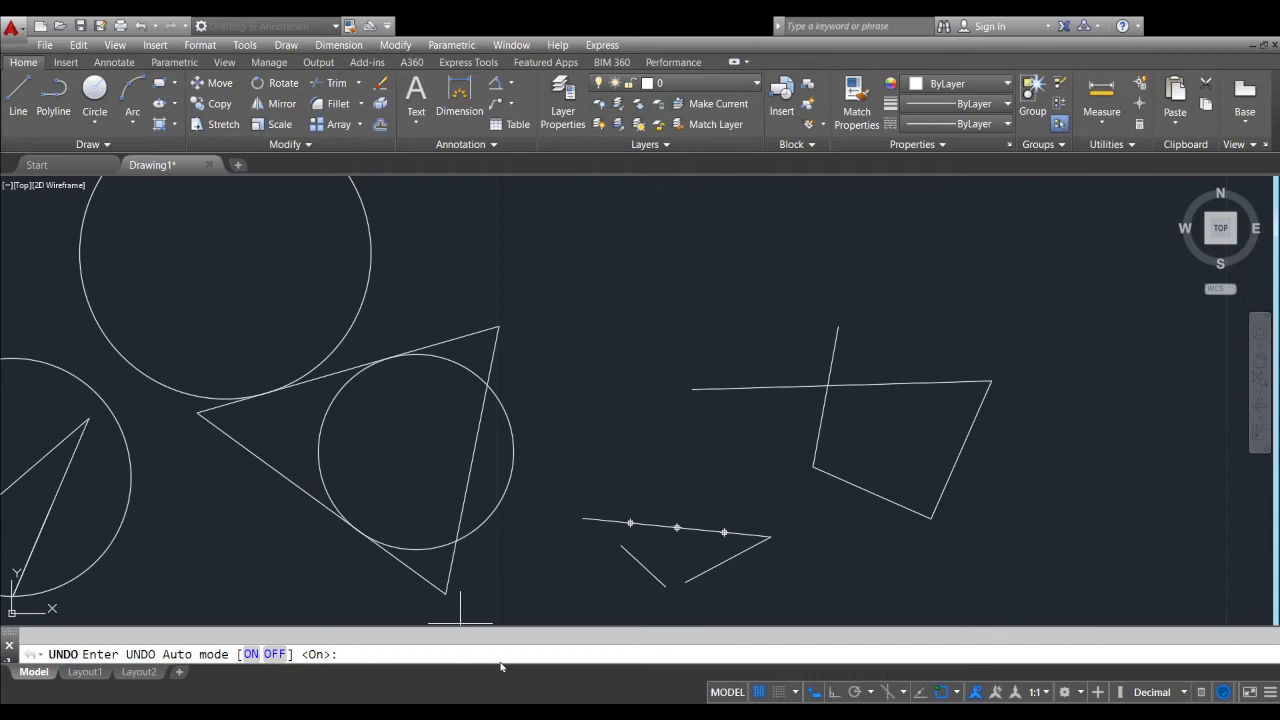
key(Return)
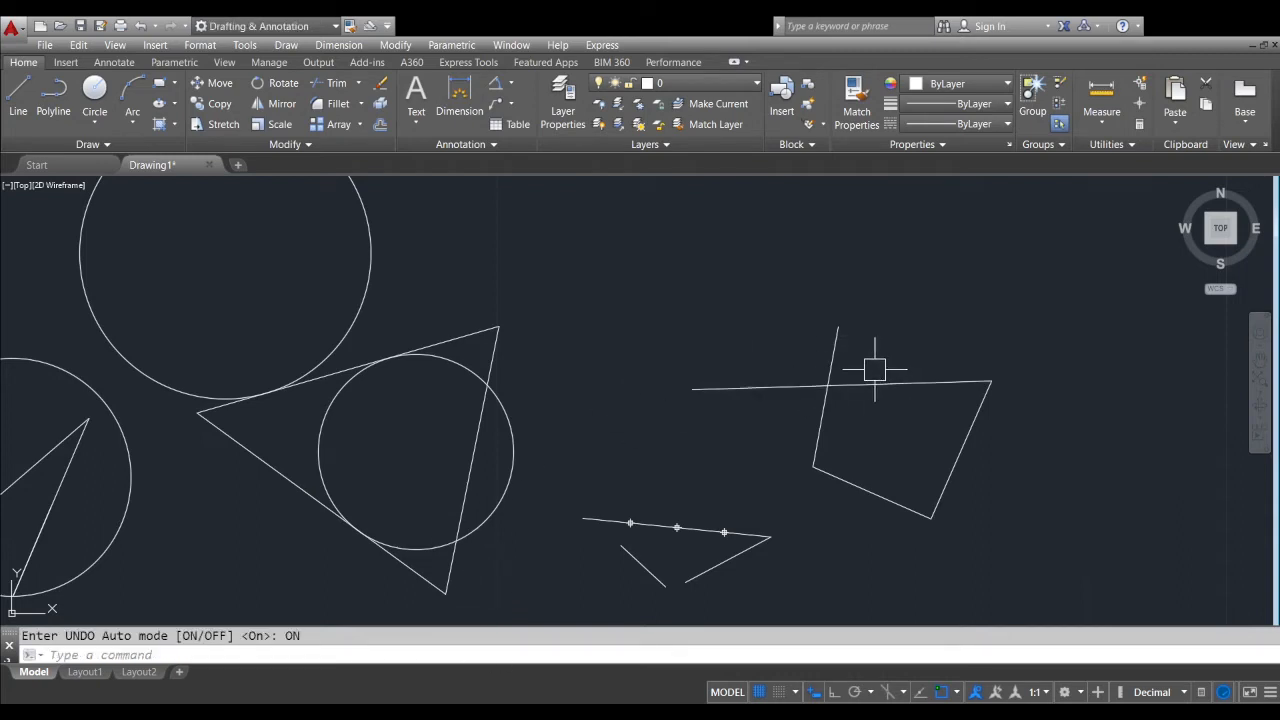
key(Return)
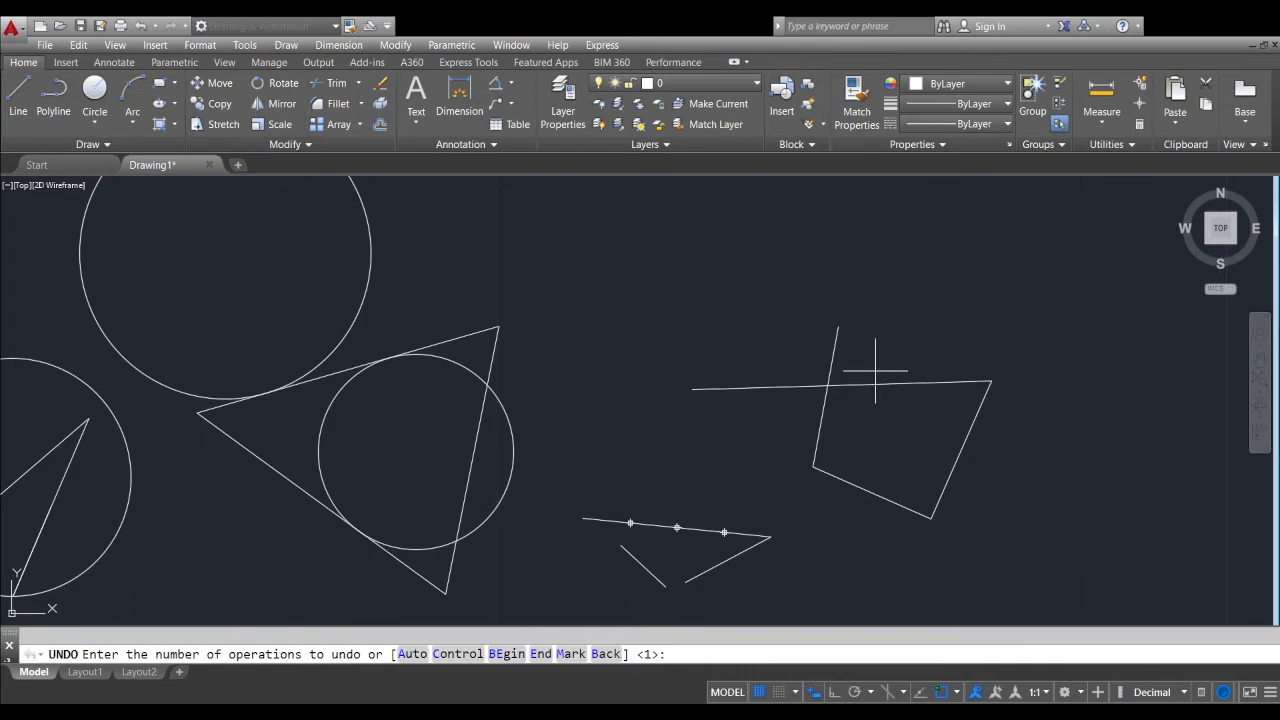
key(Return)
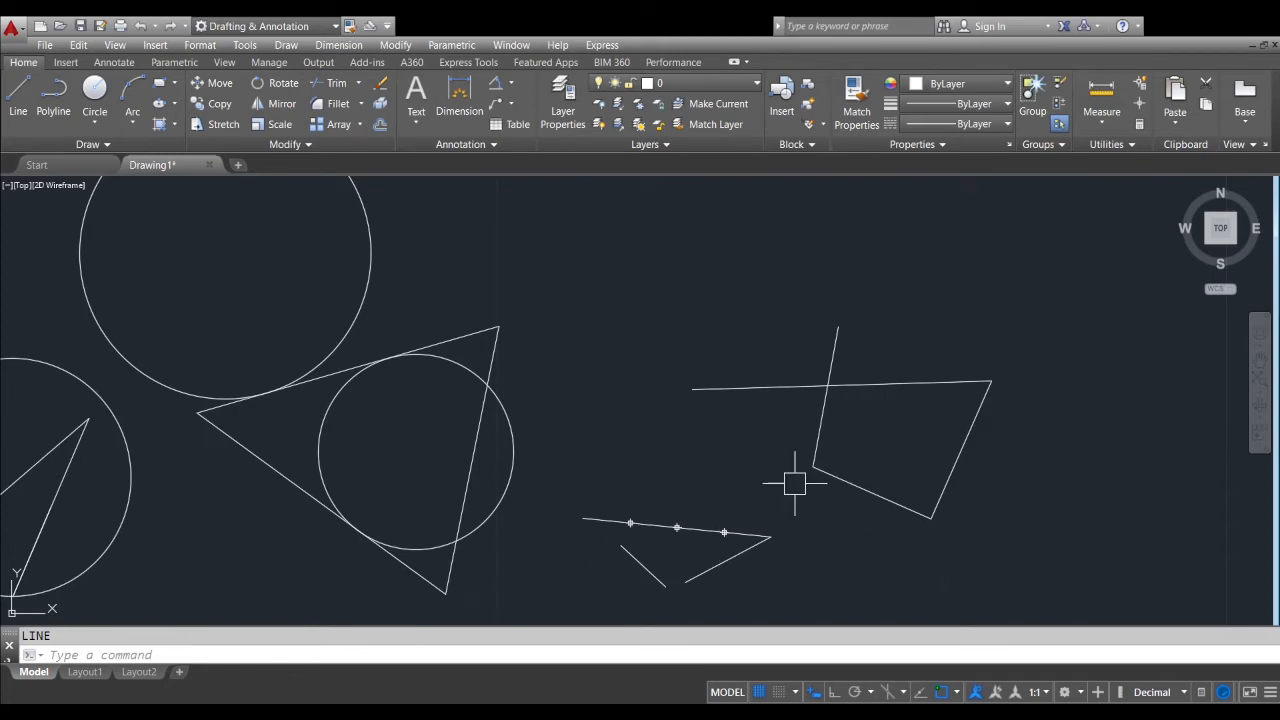
Run the OOPS command to bring back the last erased objects and check the whole drawing
mouse_move(700, 429)
middle_down()
mouse_move(794, 463)
mouse_move(469, 503)
mouse_move(479, 438)
middle_up()
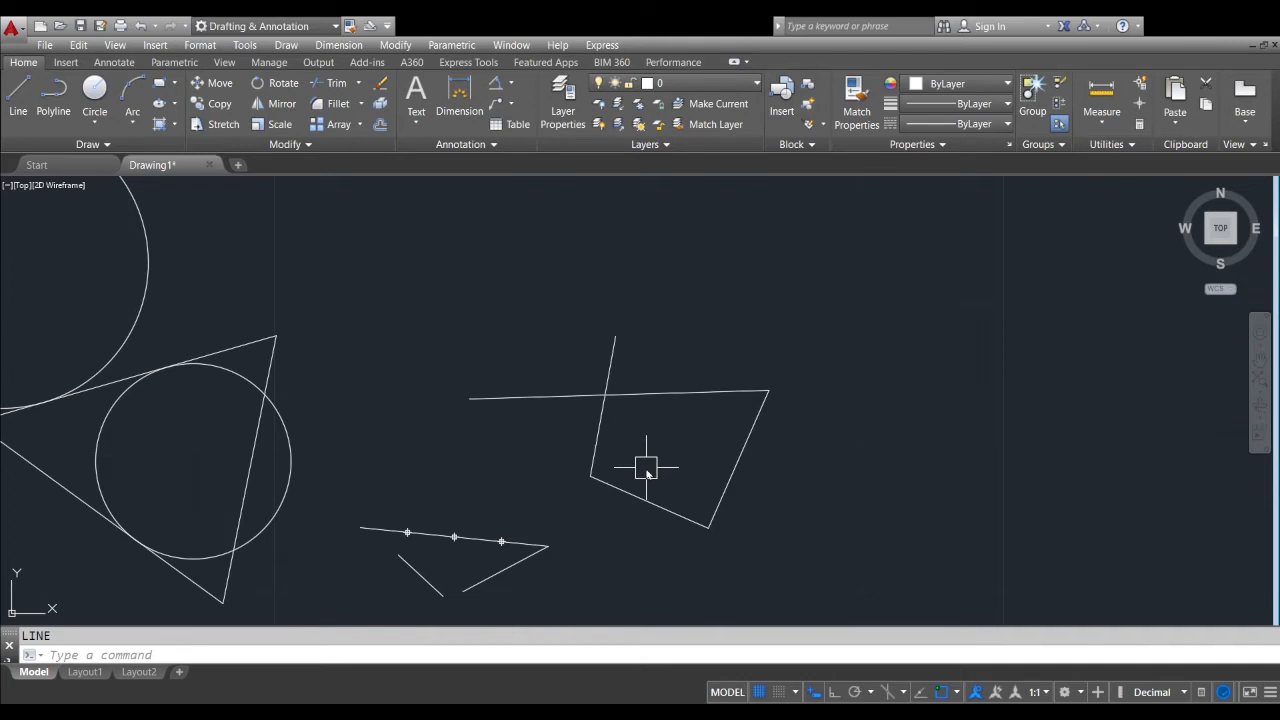
text(oops)
key(Return)
scroll(728, 420, down, 5)
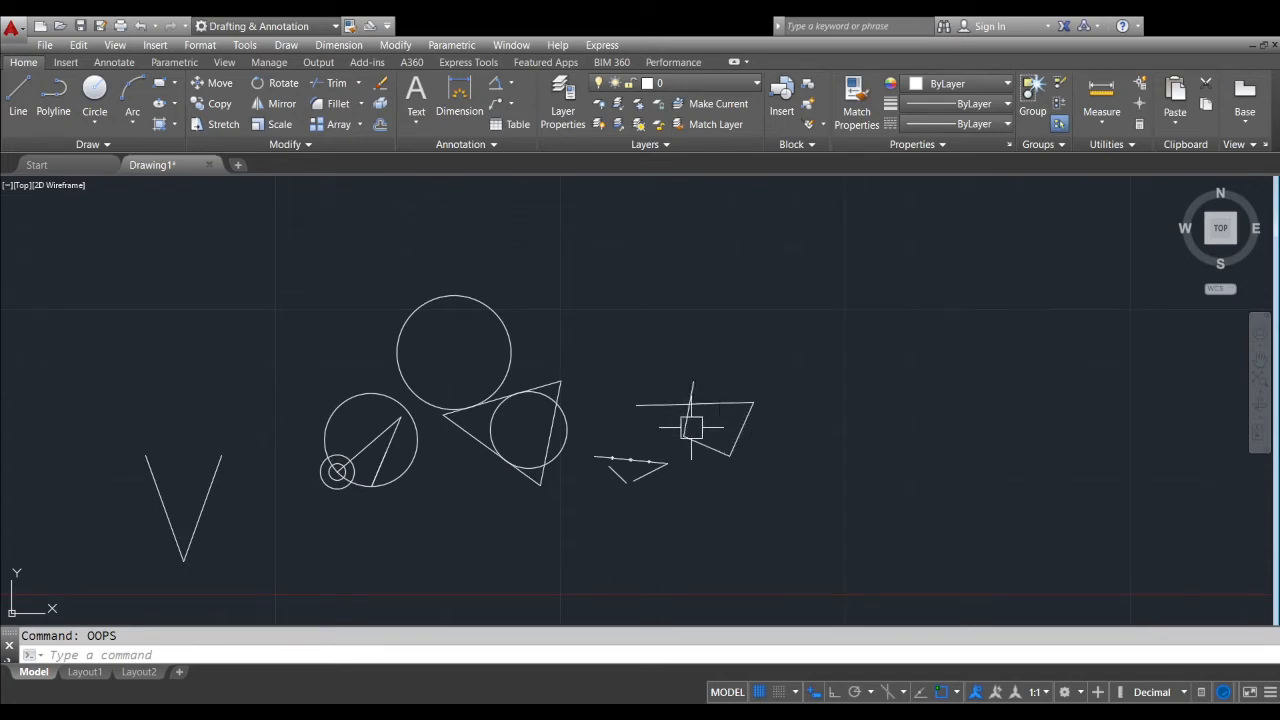
scroll(680, 409, up, 5)
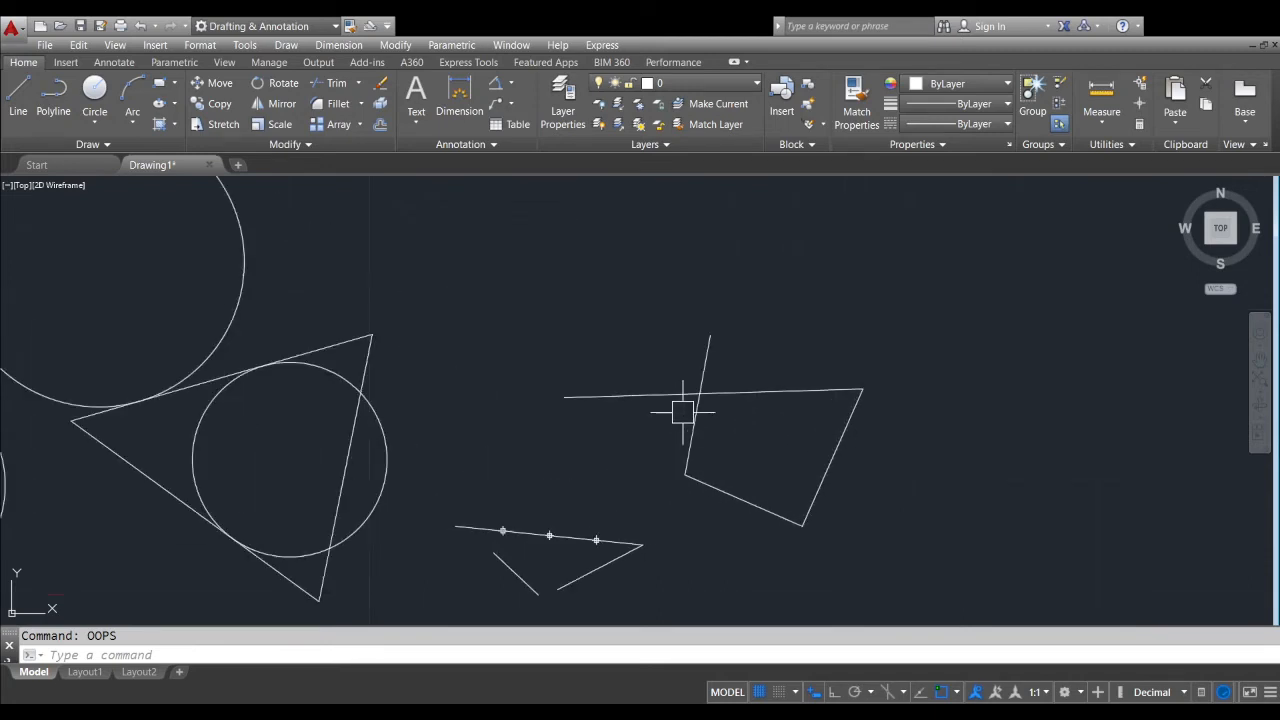
Delete the large circle that touches the upper side of the triangle
click(948, 314)
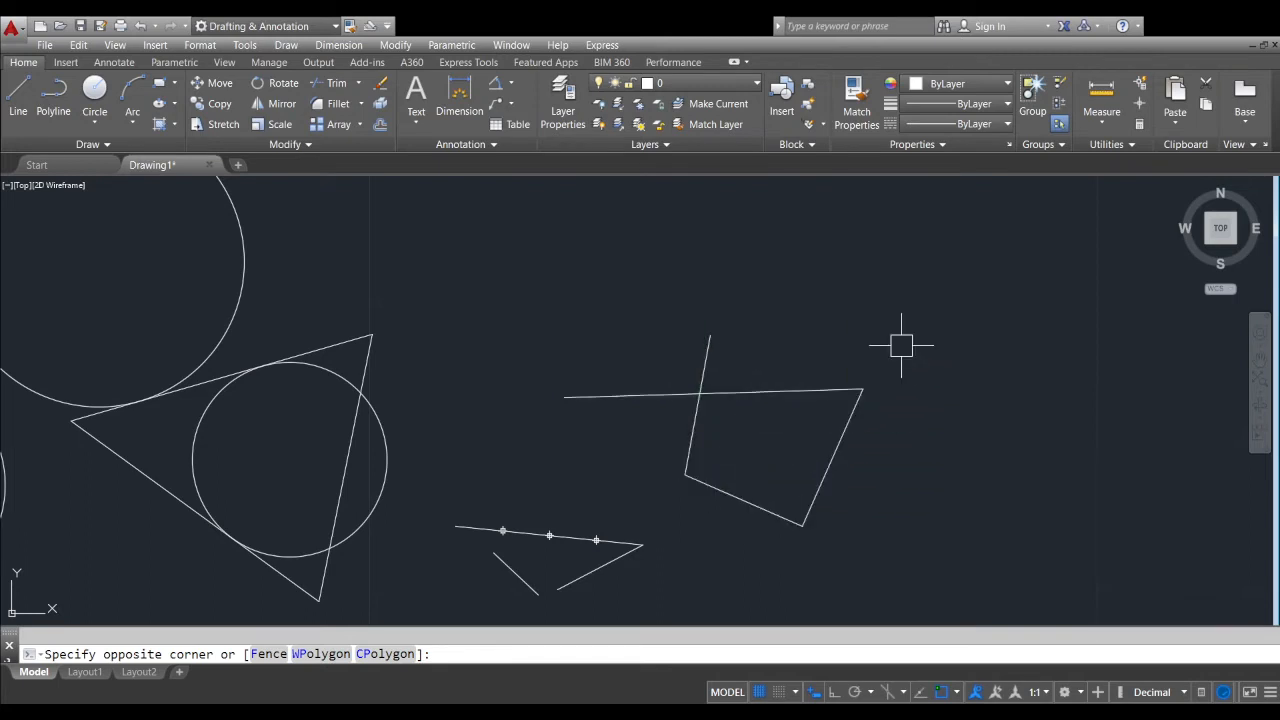
scroll(893, 446, down, 3)
middle_drag(712, 394, 781, 470)
click(680, 357)
click(542, 400)
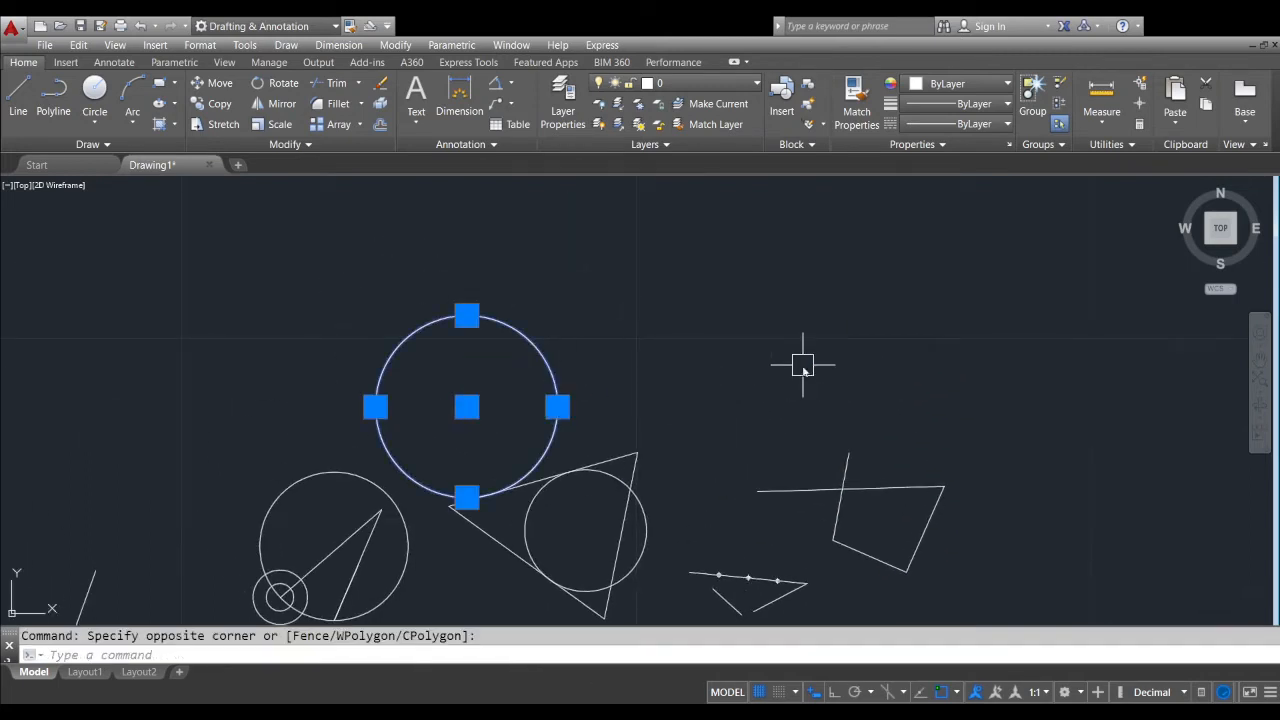
key(Delete)
Draw two connected line segments above the triangle, beside the place where the large circle stood
scroll(573, 390, up, 2)
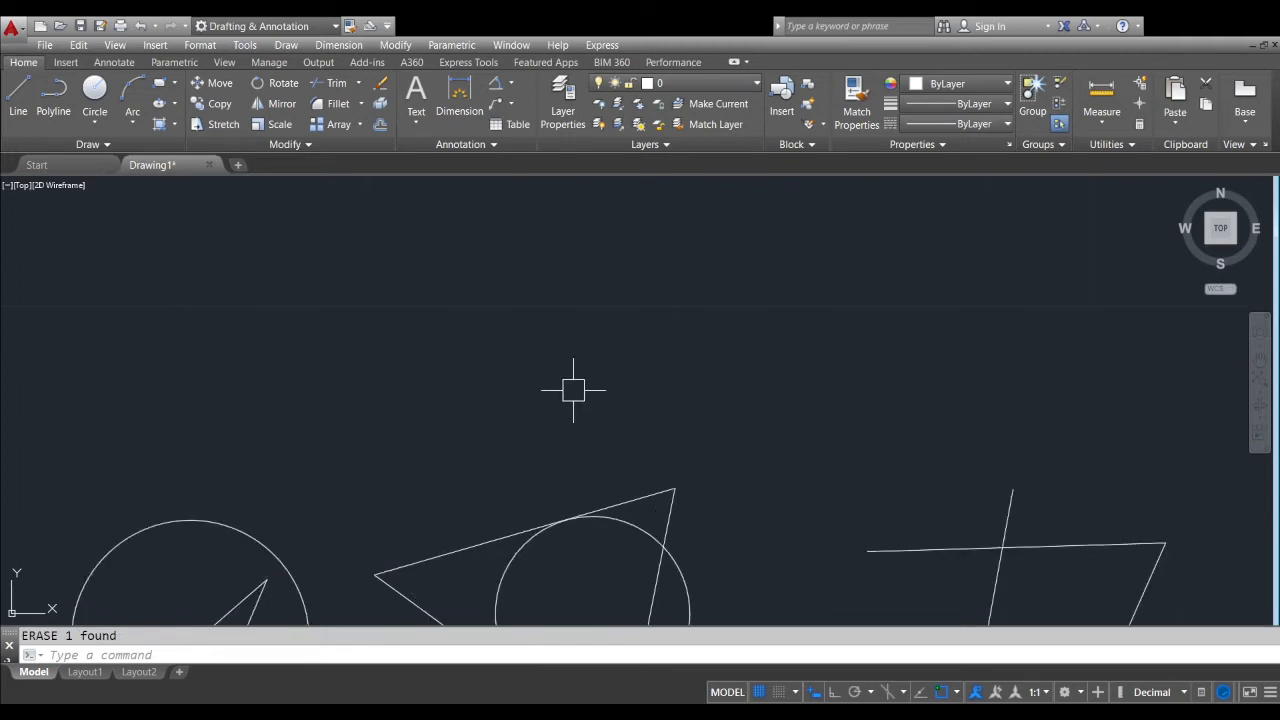
text(l)
key(Return)
click(595, 341)
click(904, 355)
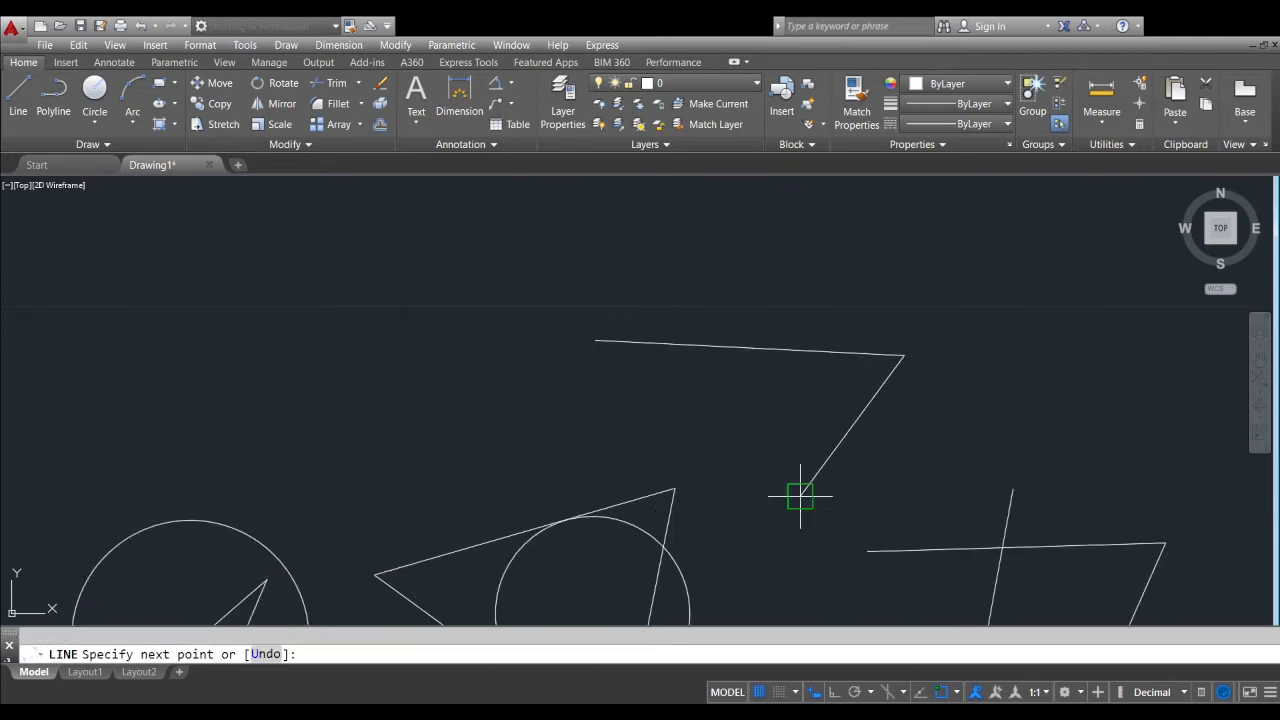
click(800, 495)
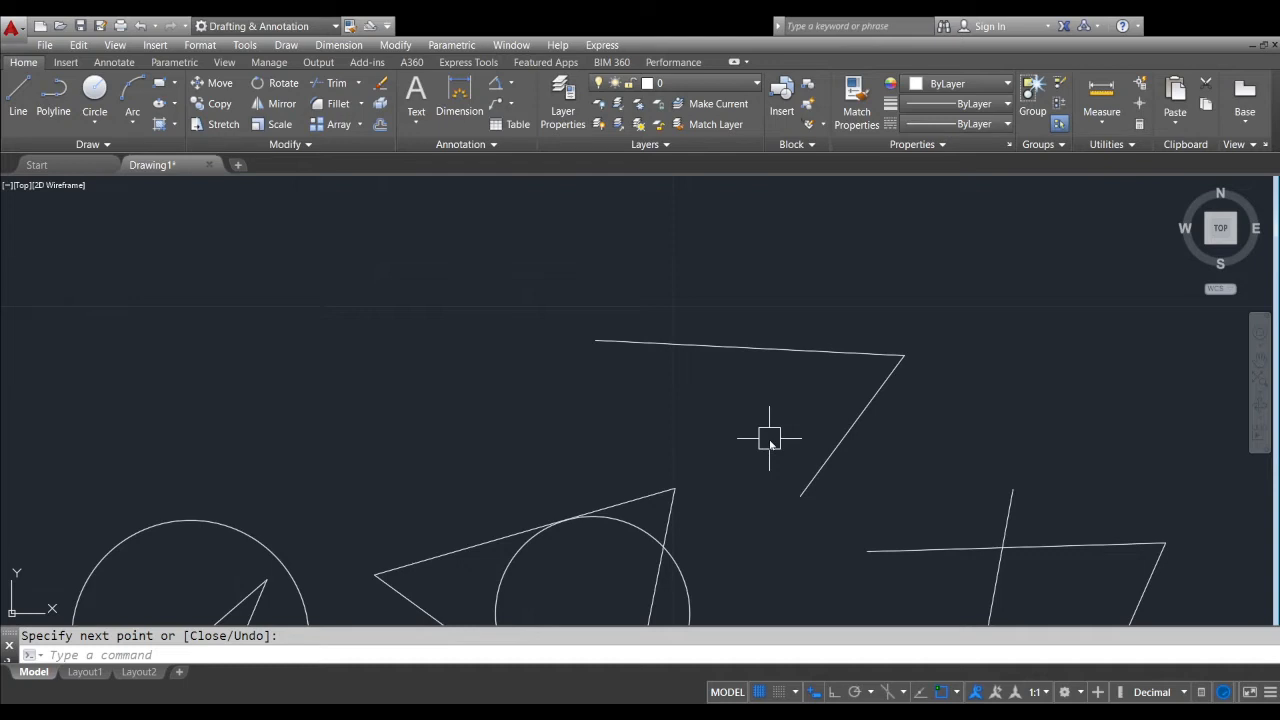
Restore the erased large circle with the OOPS command
text(oops)
key(Return)
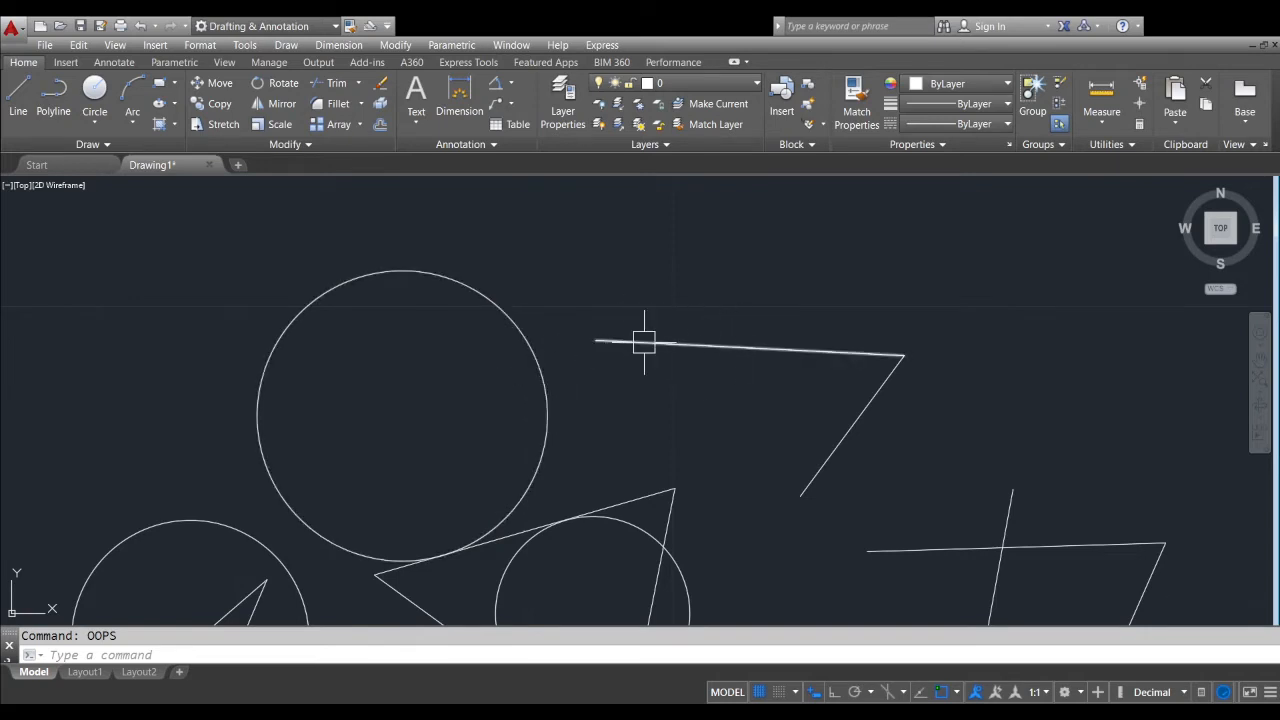
Move the large circle by its right quadrant onto the left quadrant of the circle containing the angled lines
click(547, 371)
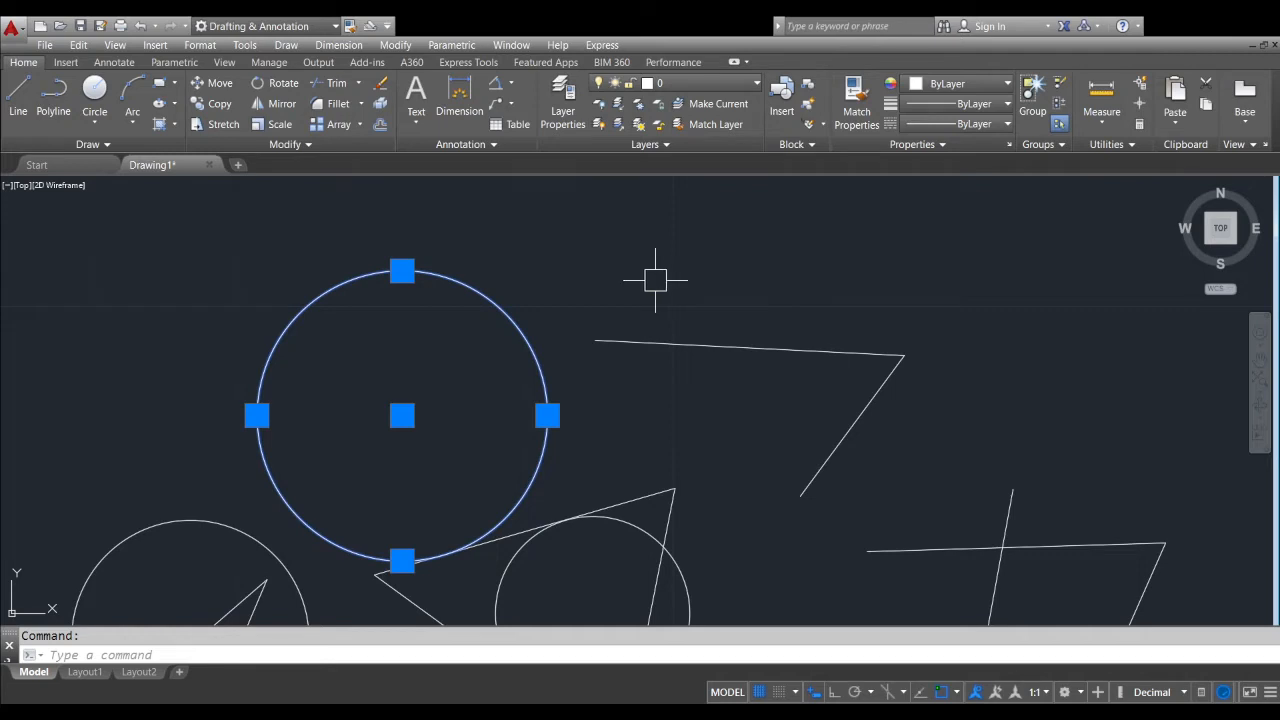
middle_drag(651, 323, 450, 314)
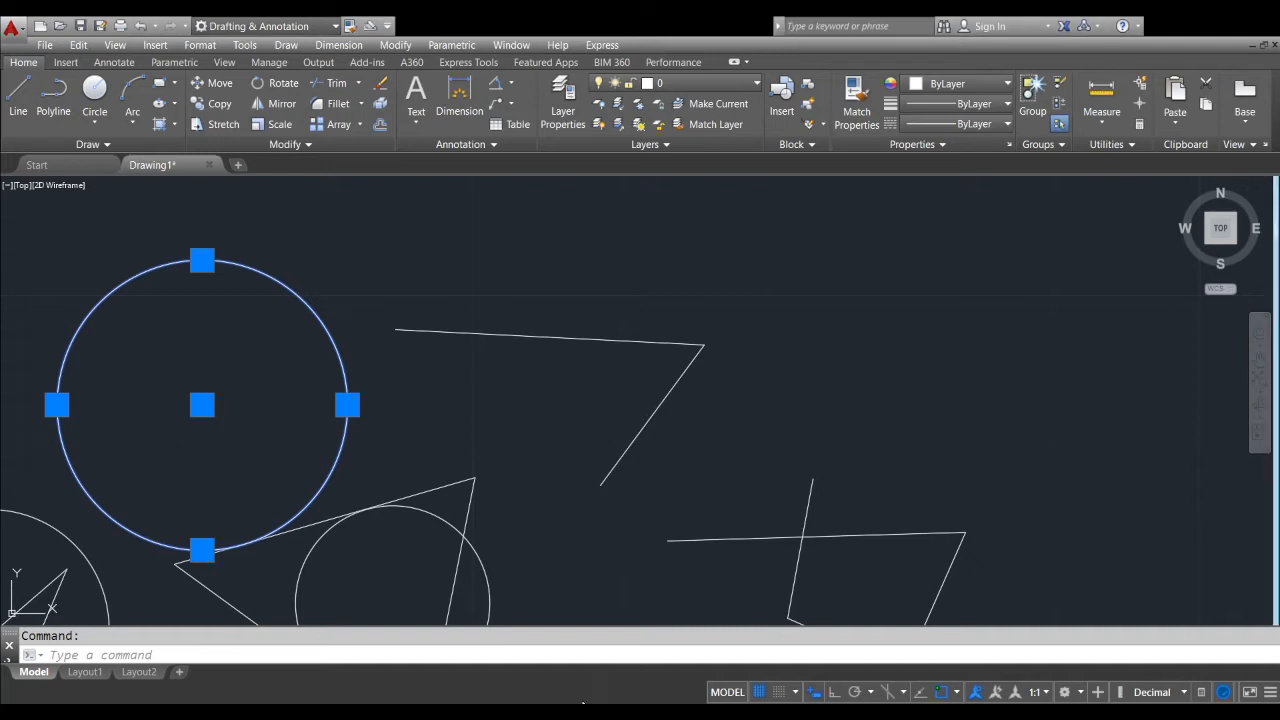
middle_drag(509, 390, 662, 334)
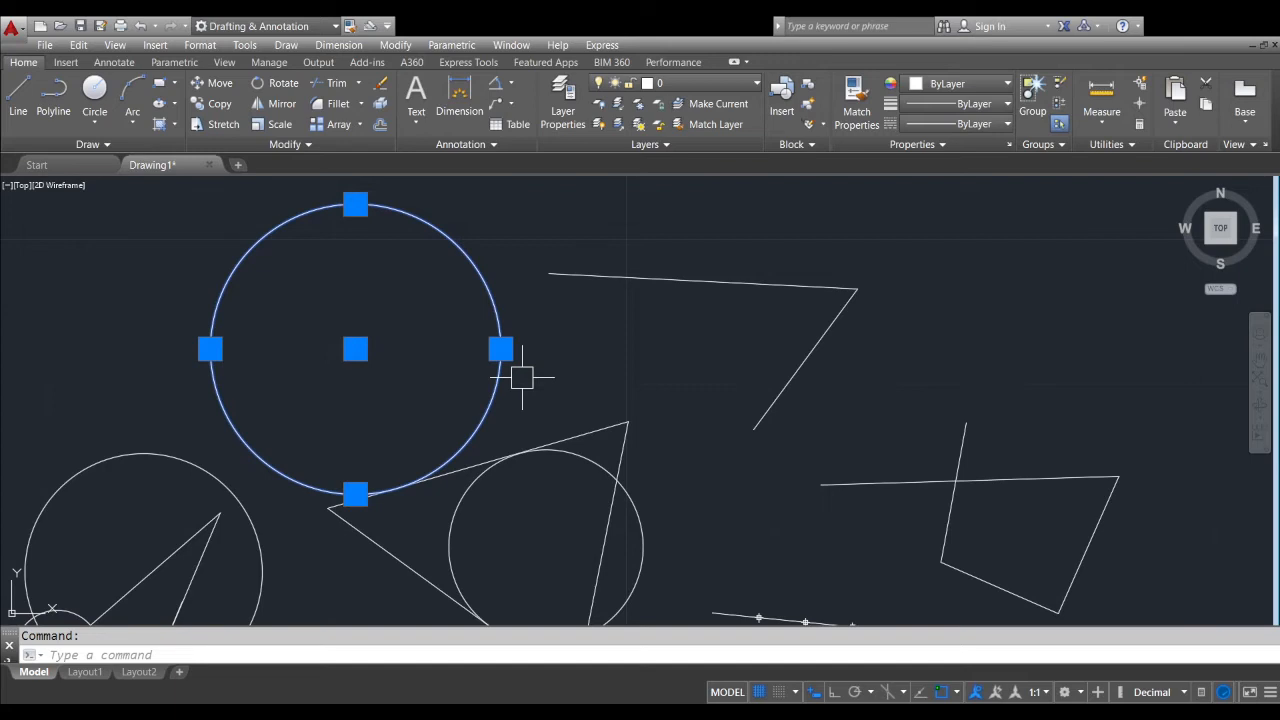
text(m)
key(Return)
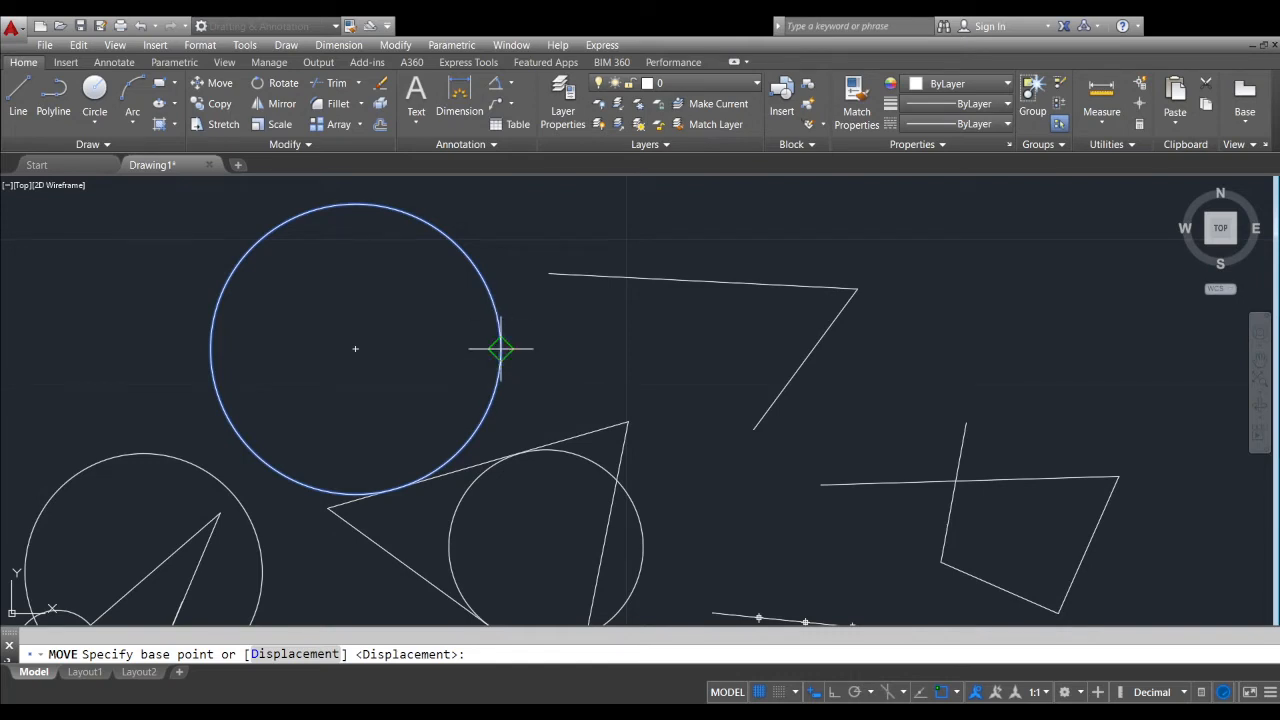
click(501, 348)
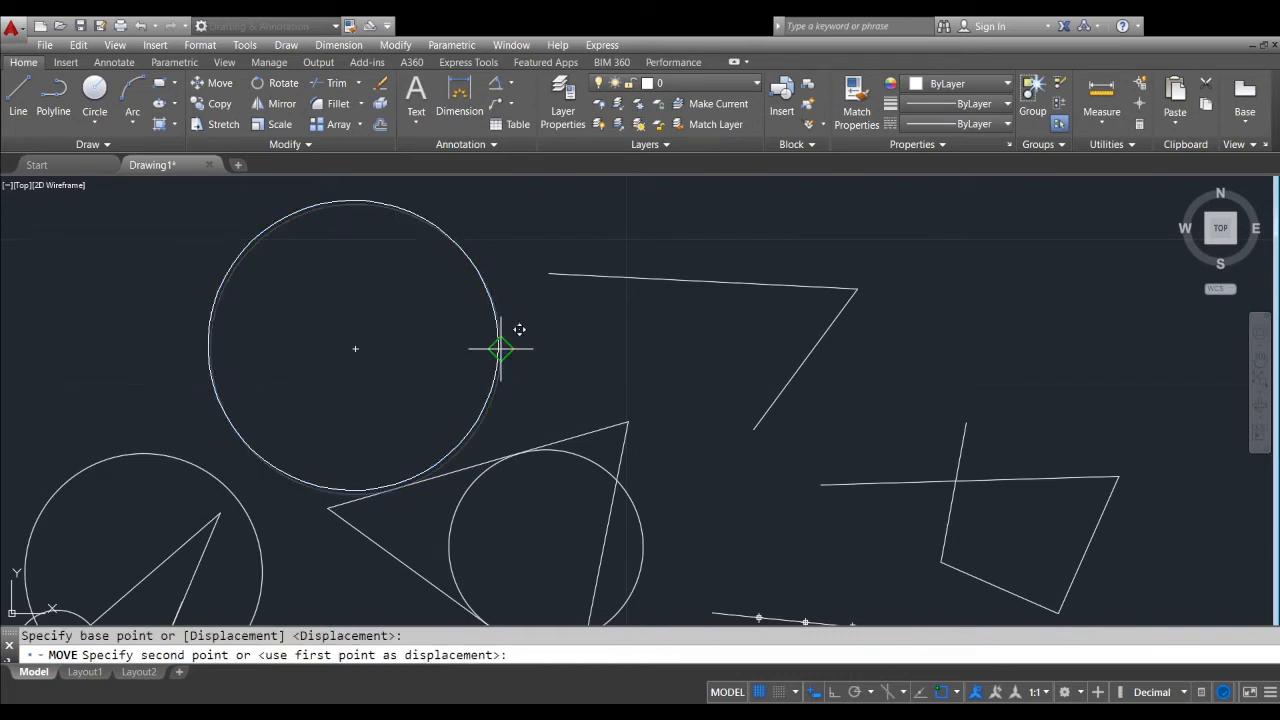
scroll(500, 340, down, 6)
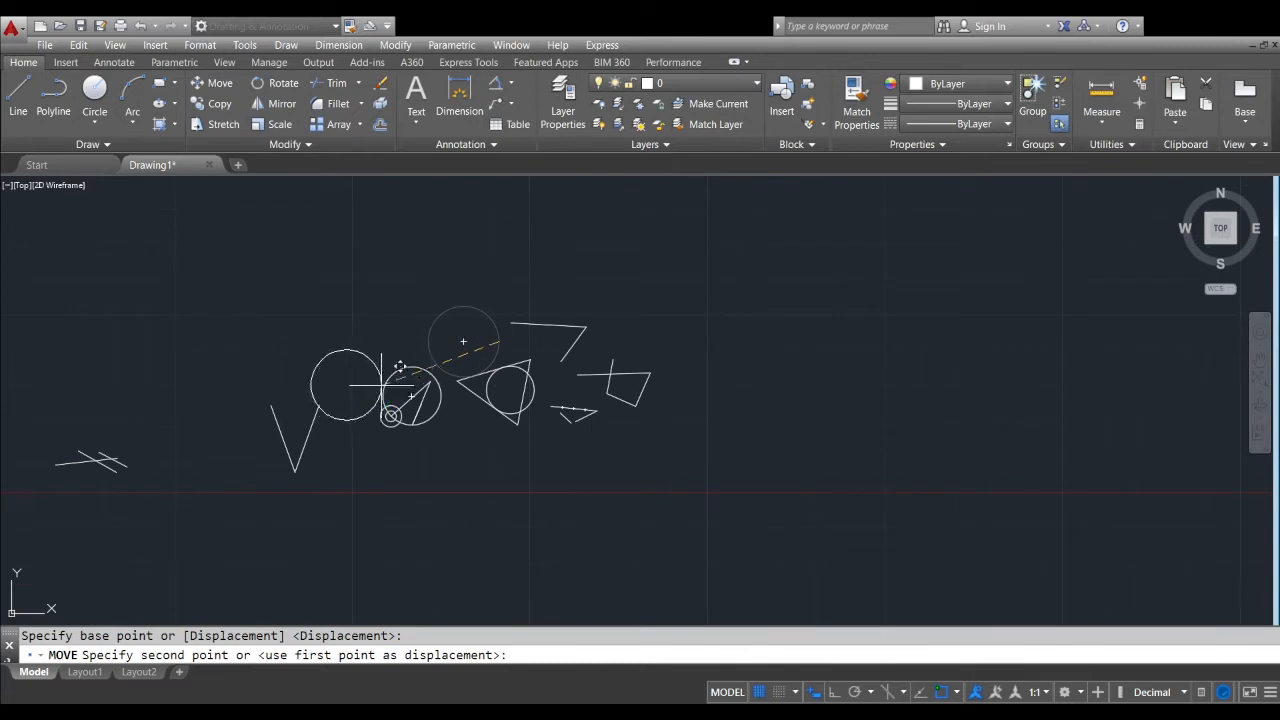
scroll(388, 390, up, 10)
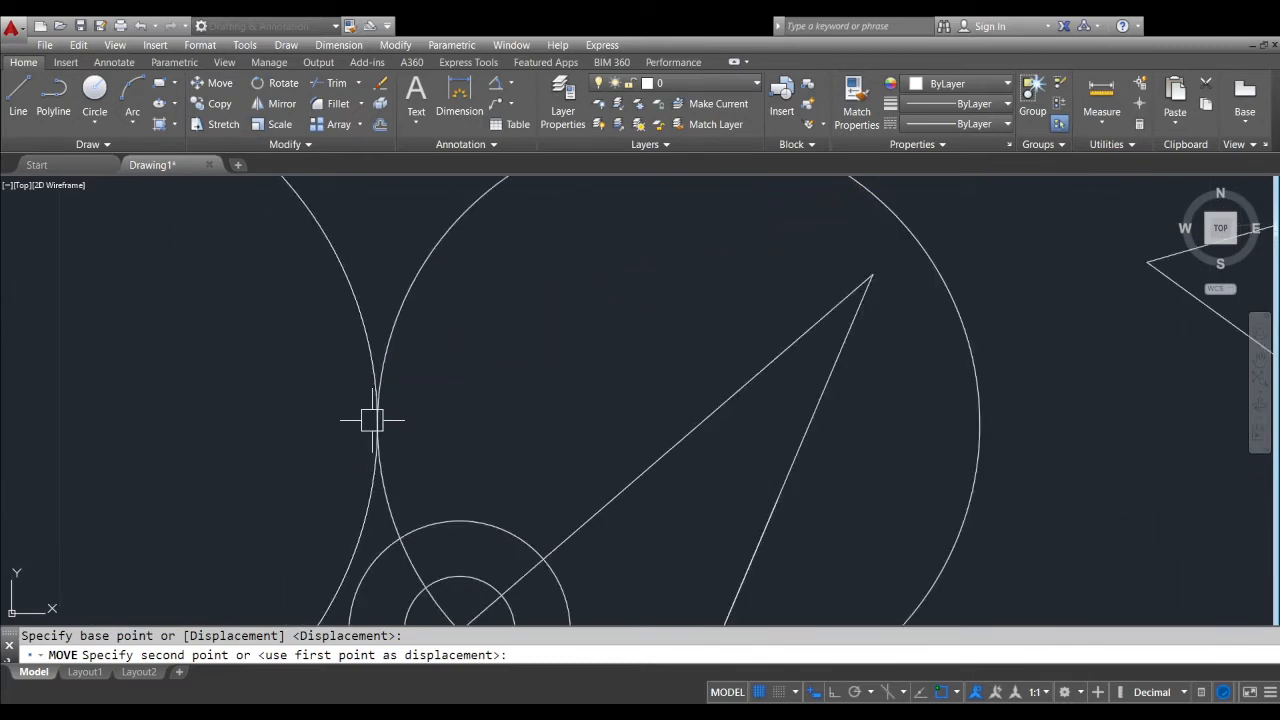
click(377, 424)
scroll(400, 410, down, 8)
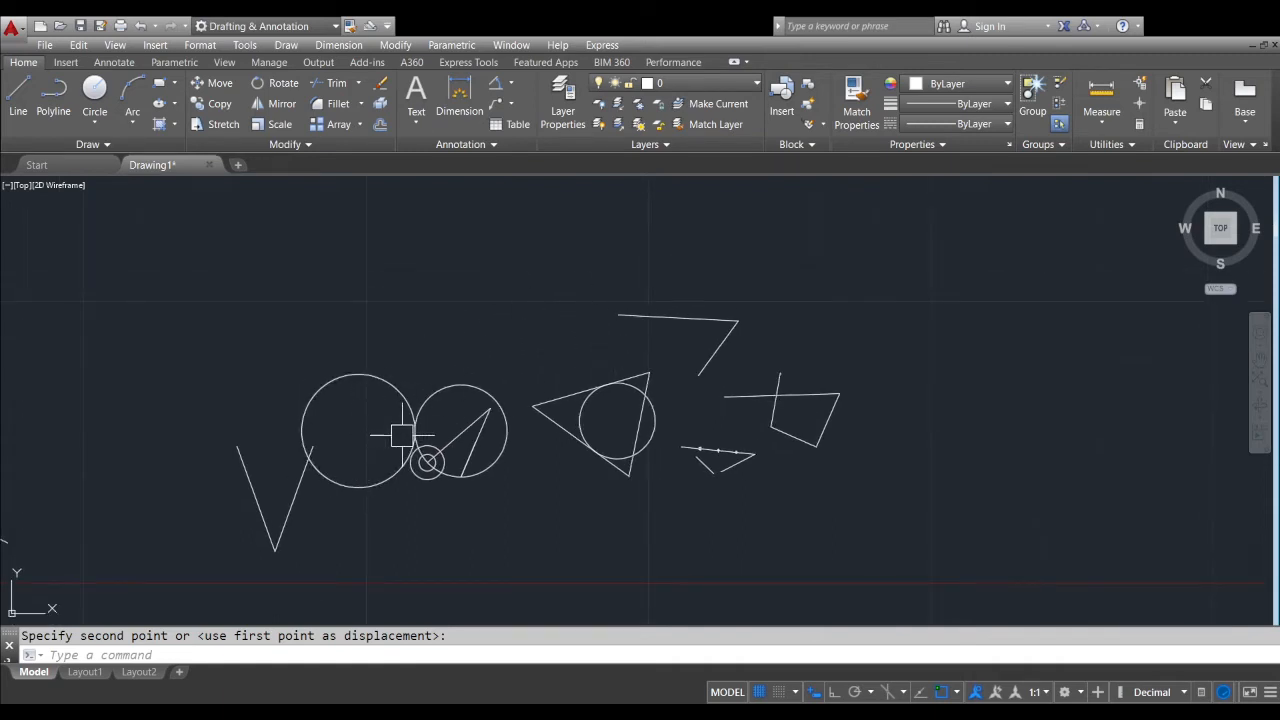
scroll(400, 434, up, 8)
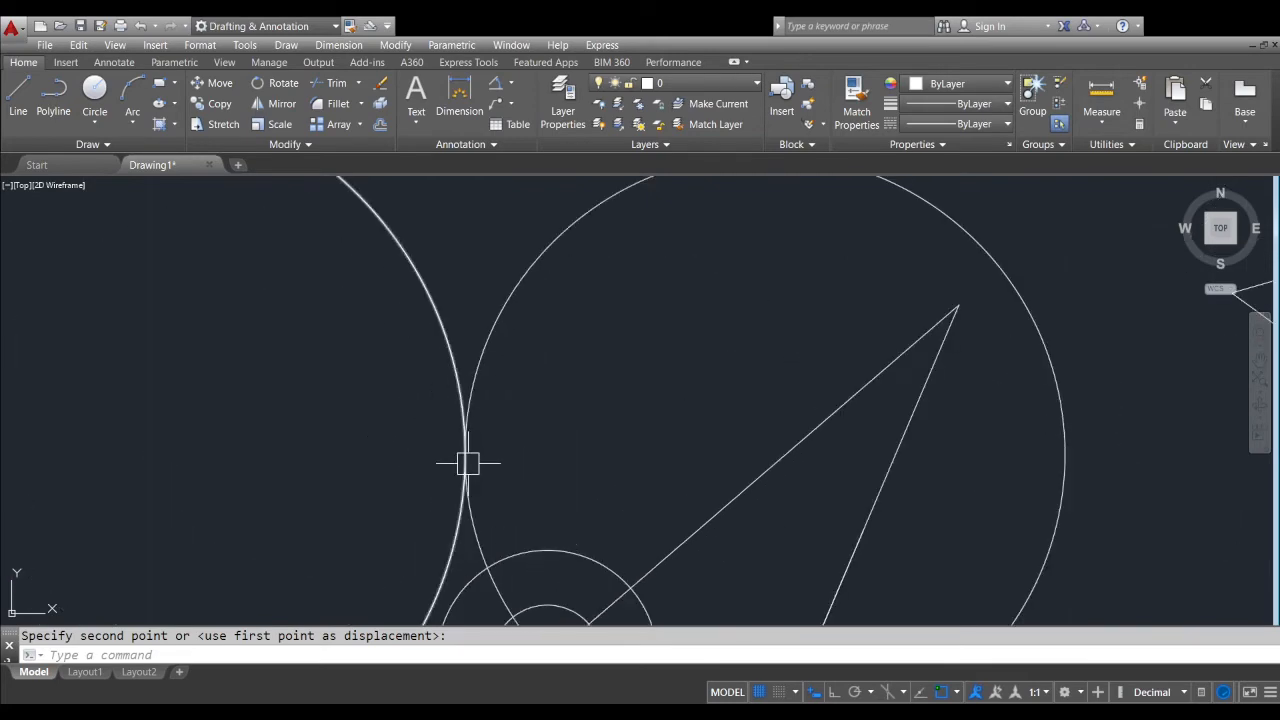
Move the large circle by its center onto the center of the adjacent circle containing the angled lines
scroll(489, 389, down, 6)
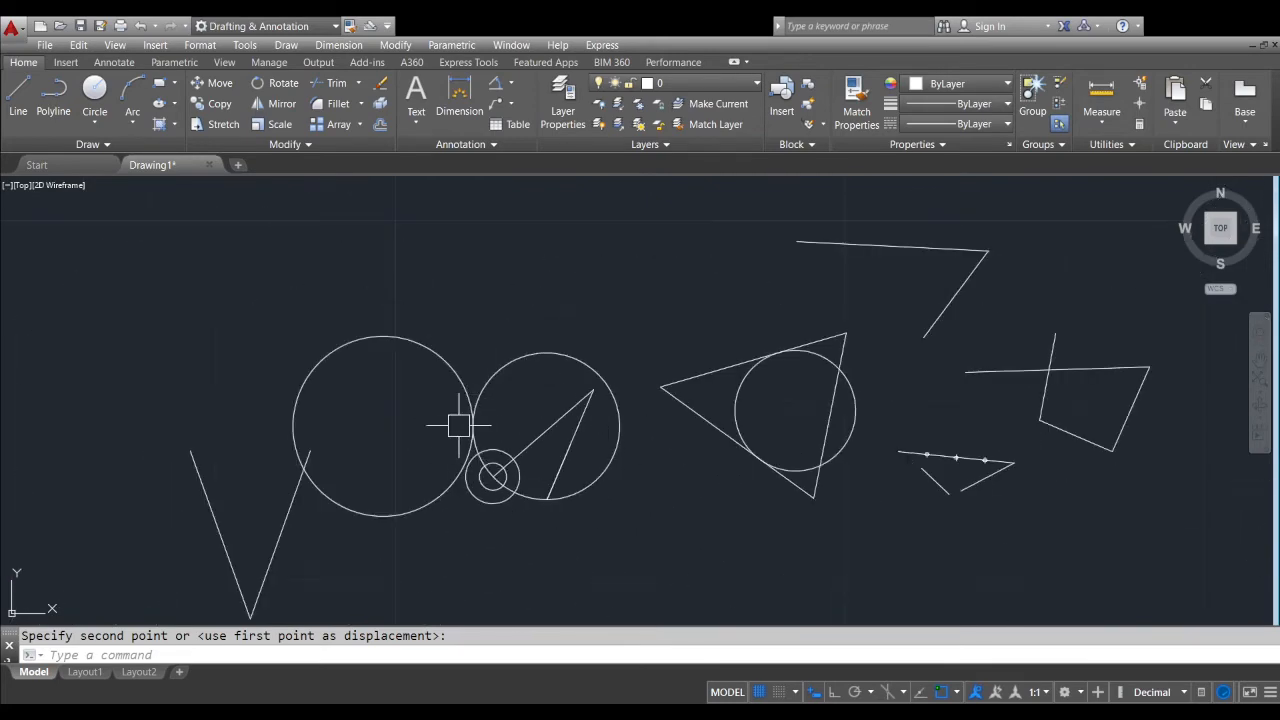
scroll(459, 433, up, 3)
scroll(459, 433, up, 2)
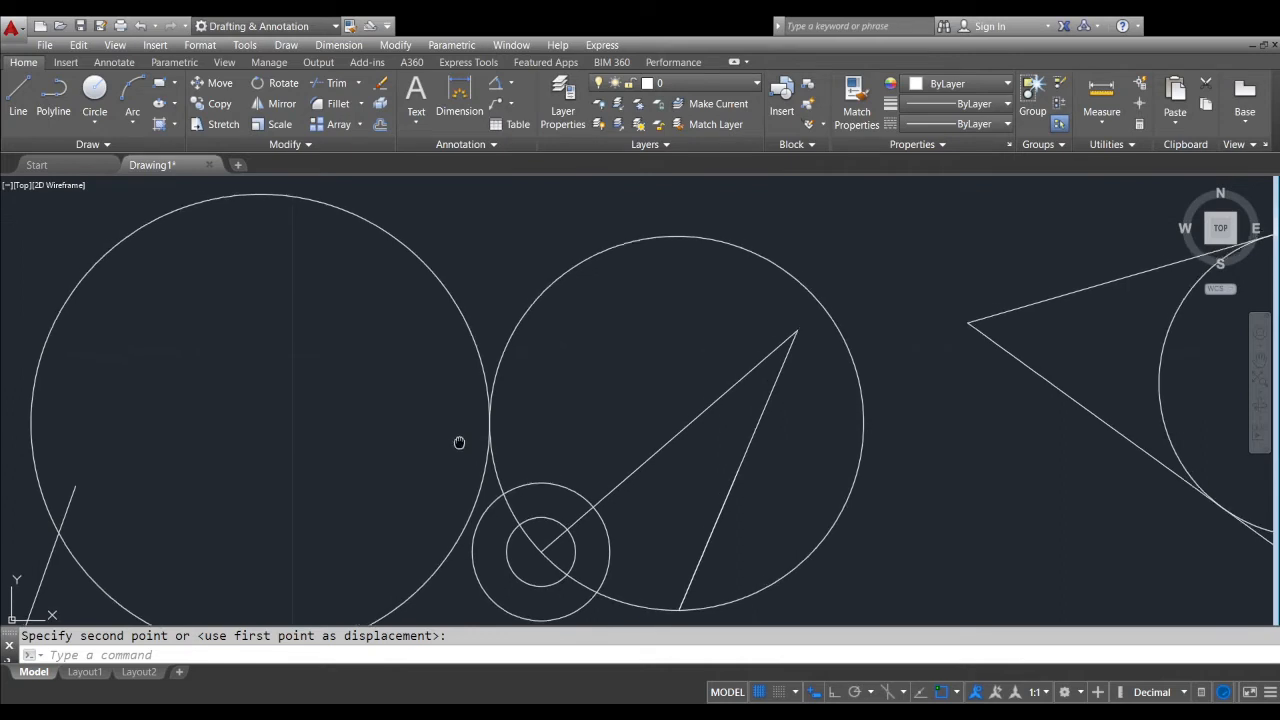
mouse_move(460, 443)
middle_down()
mouse_move(589, 434)
mouse_move(592, 400)
mouse_move(592, 426)
middle_up()
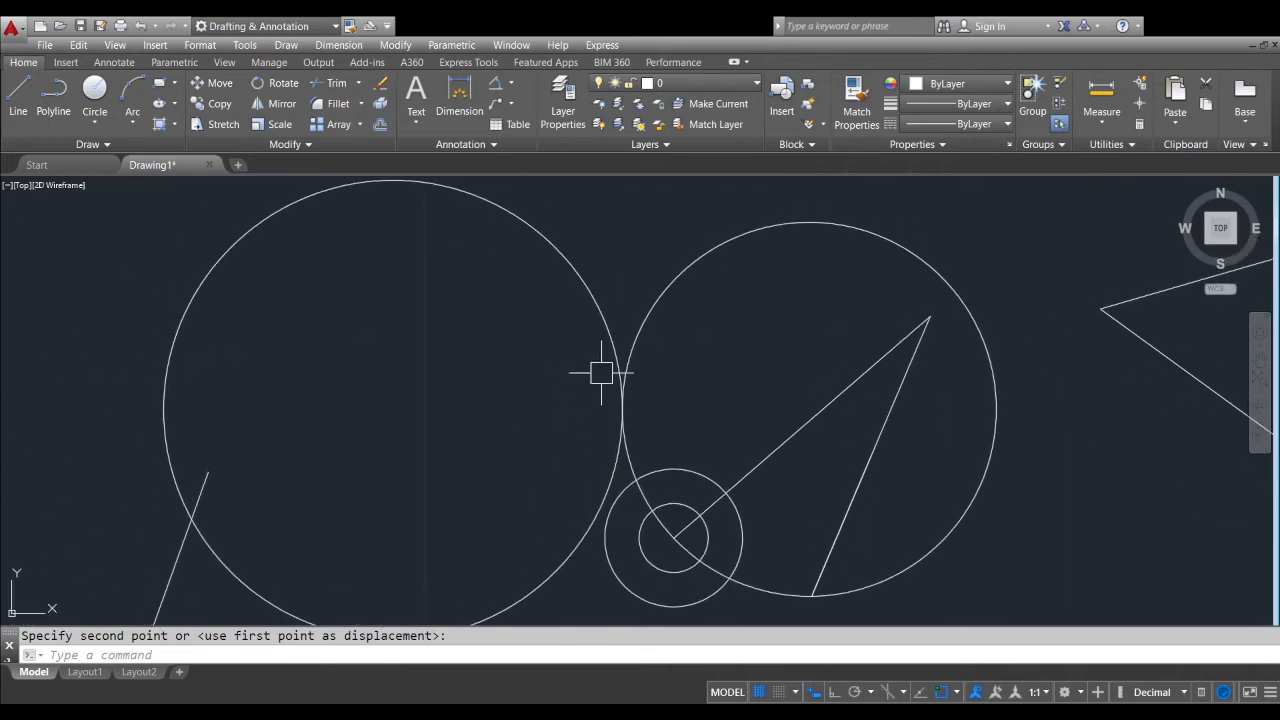
click(571, 268)
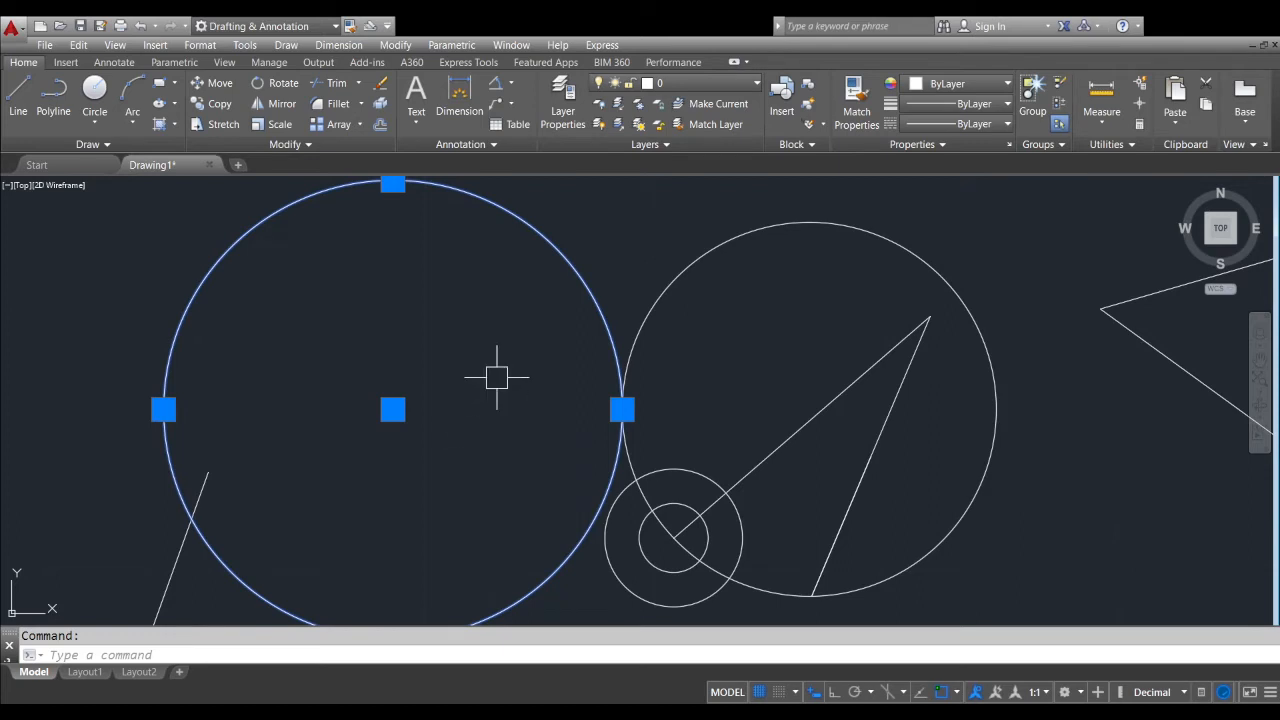
text(m)
key(Return)
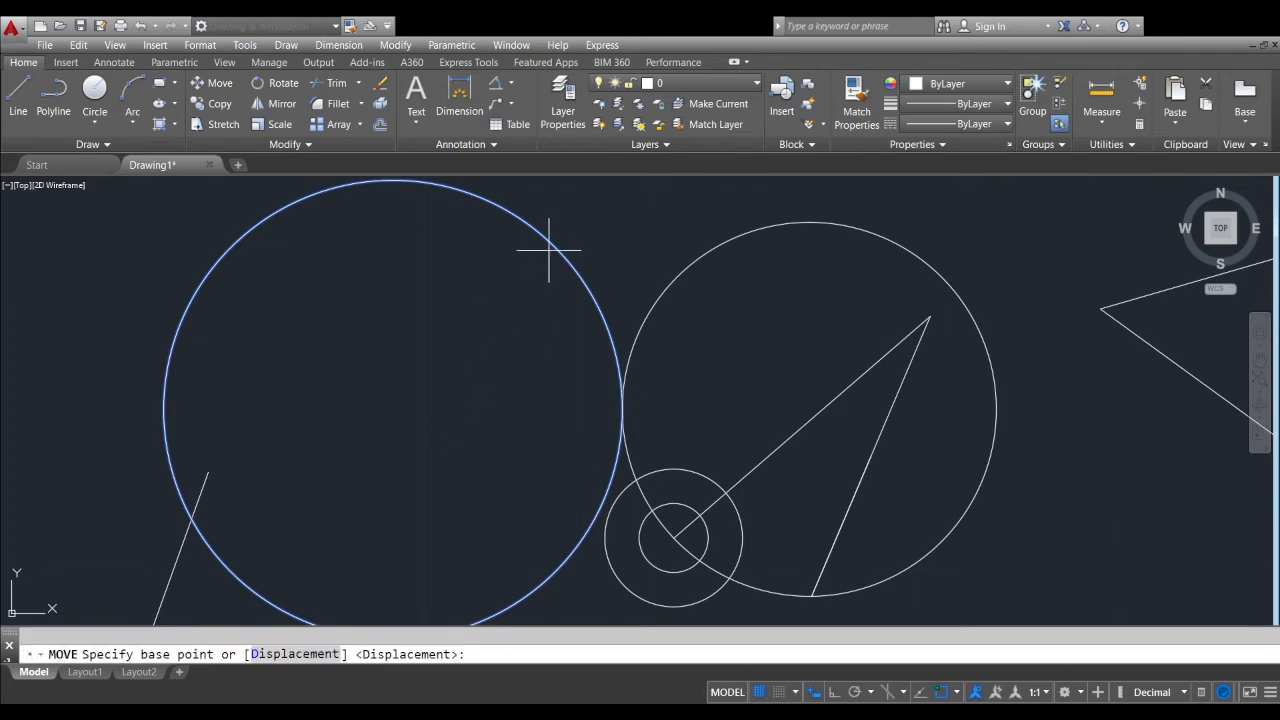
click(393, 409)
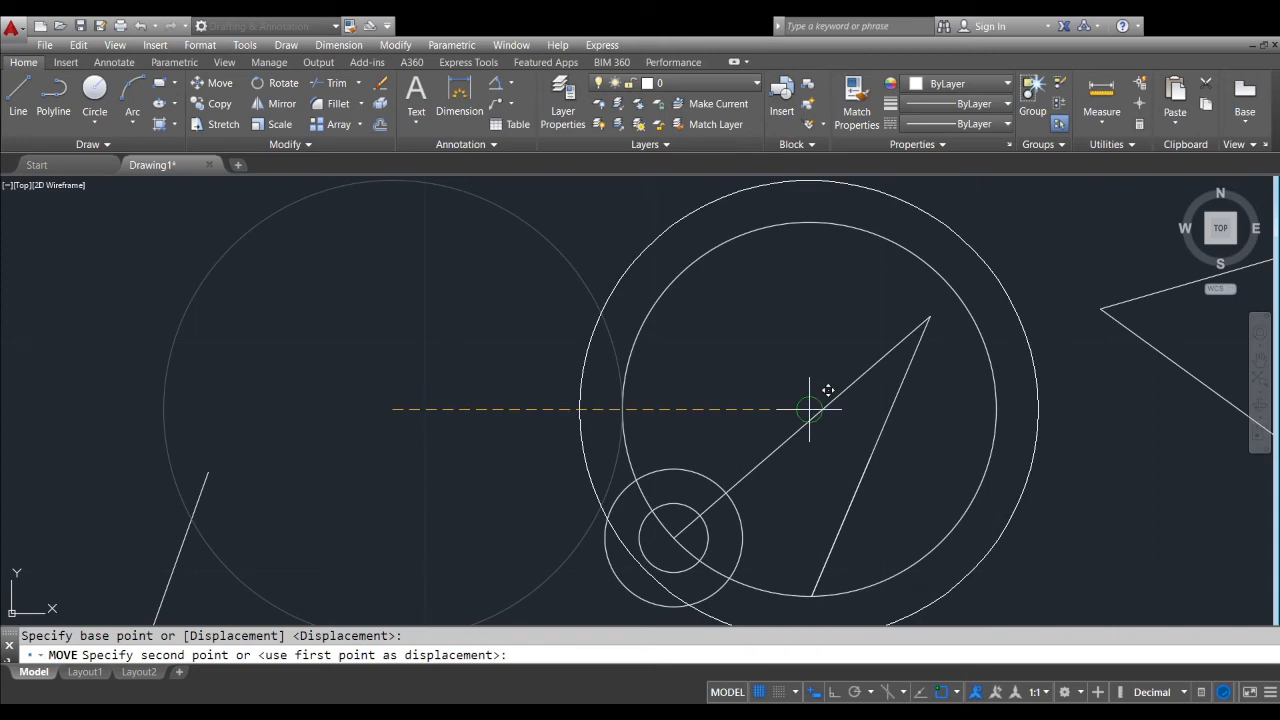
middle_drag(828, 390, 616, 416)
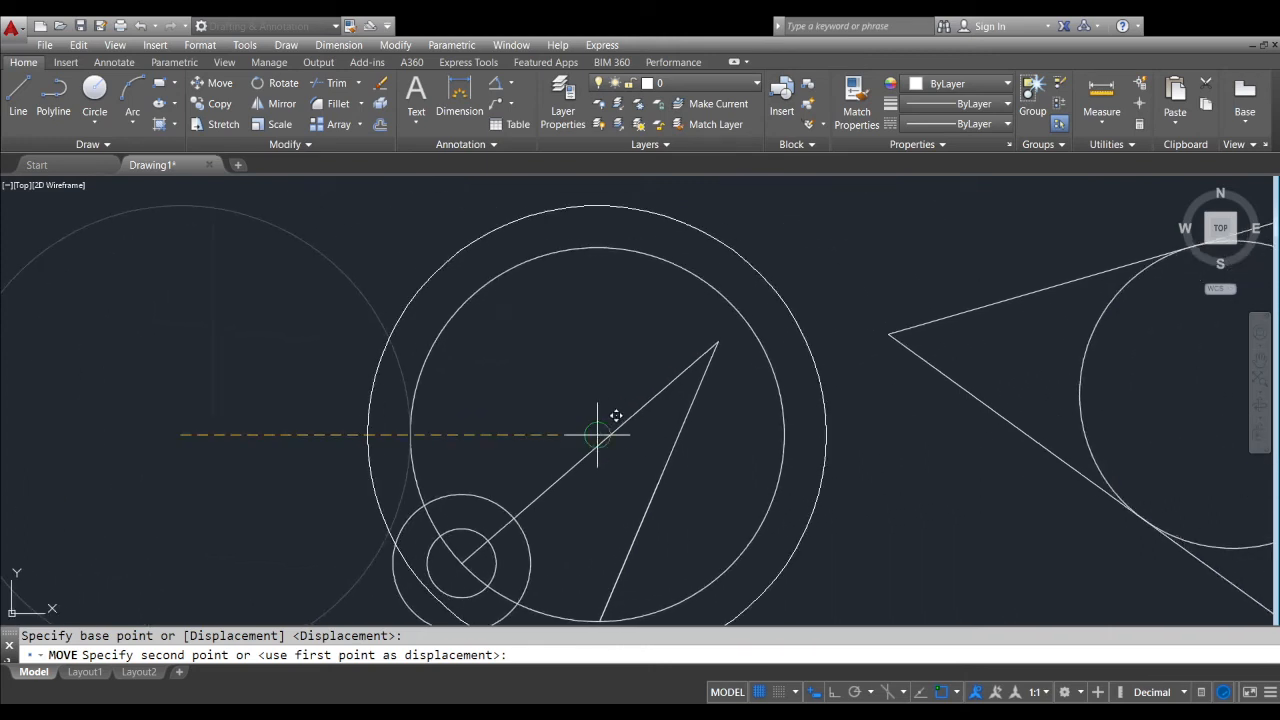
click(597, 434)
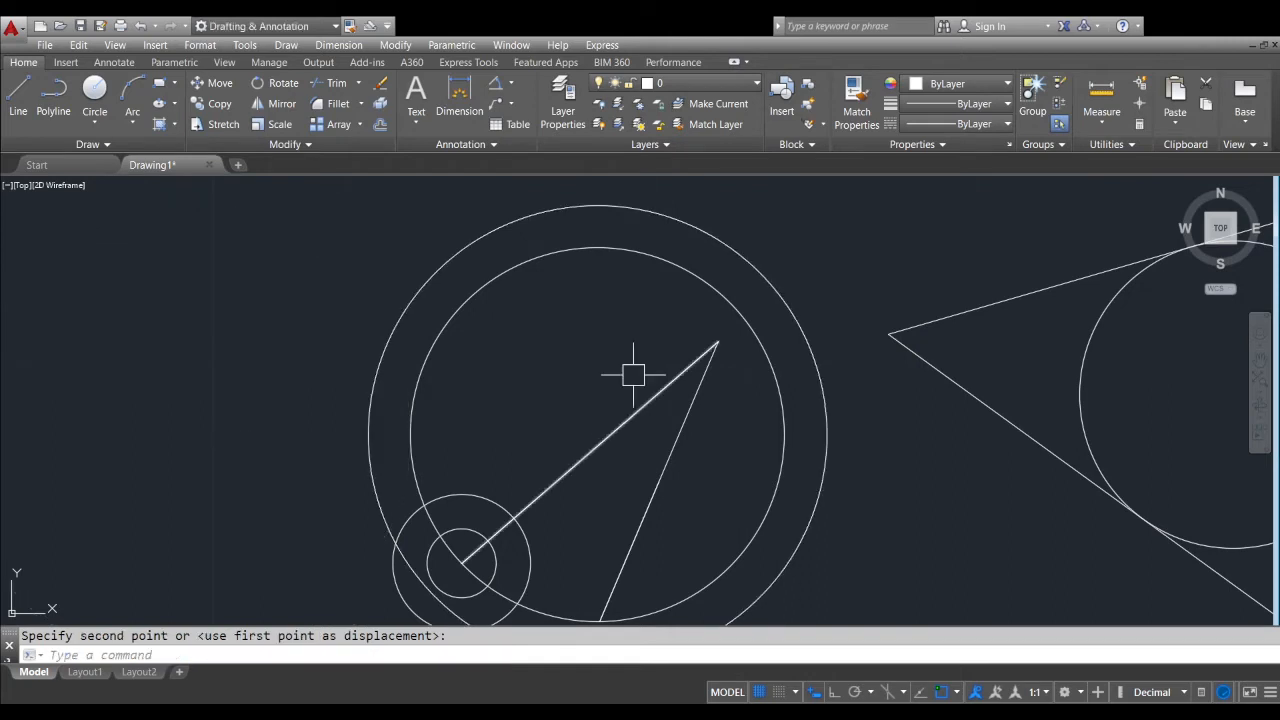
scroll(630, 362, down, 2)
click(711, 298)
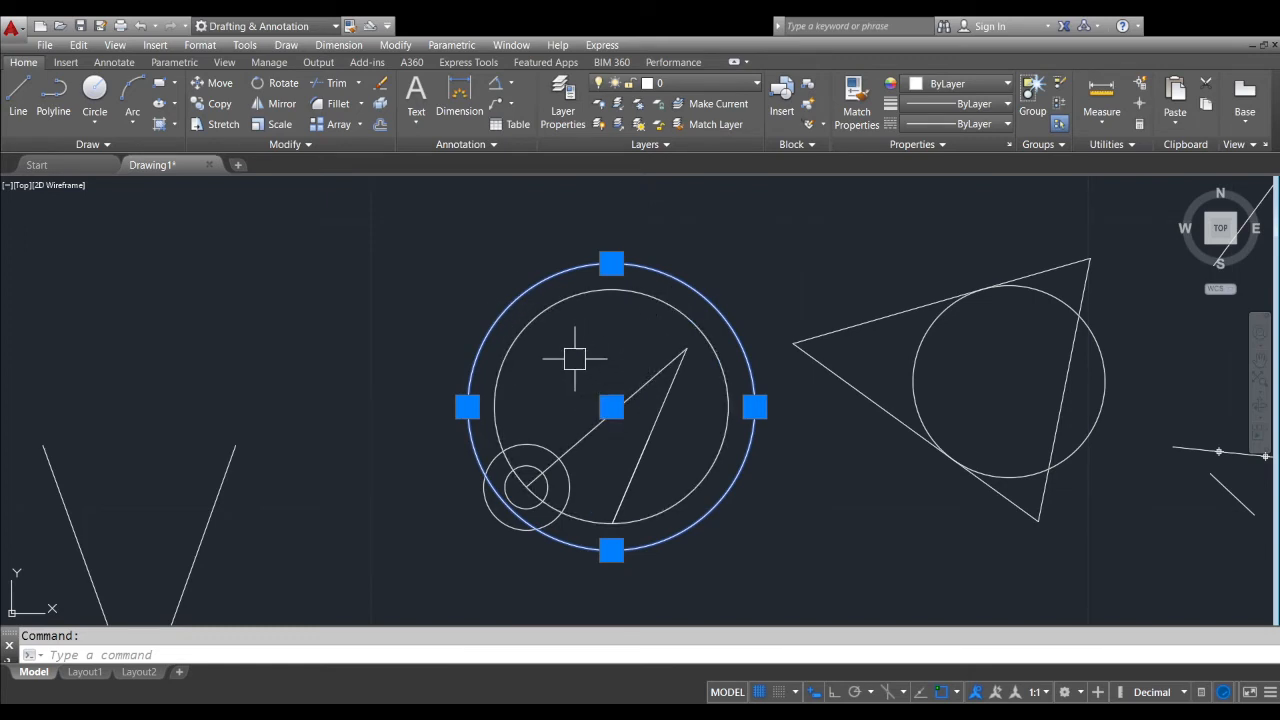
mouse_move(577, 354)
middle_down()
mouse_move(606, 380)
mouse_move(619, 372)
middle_up()
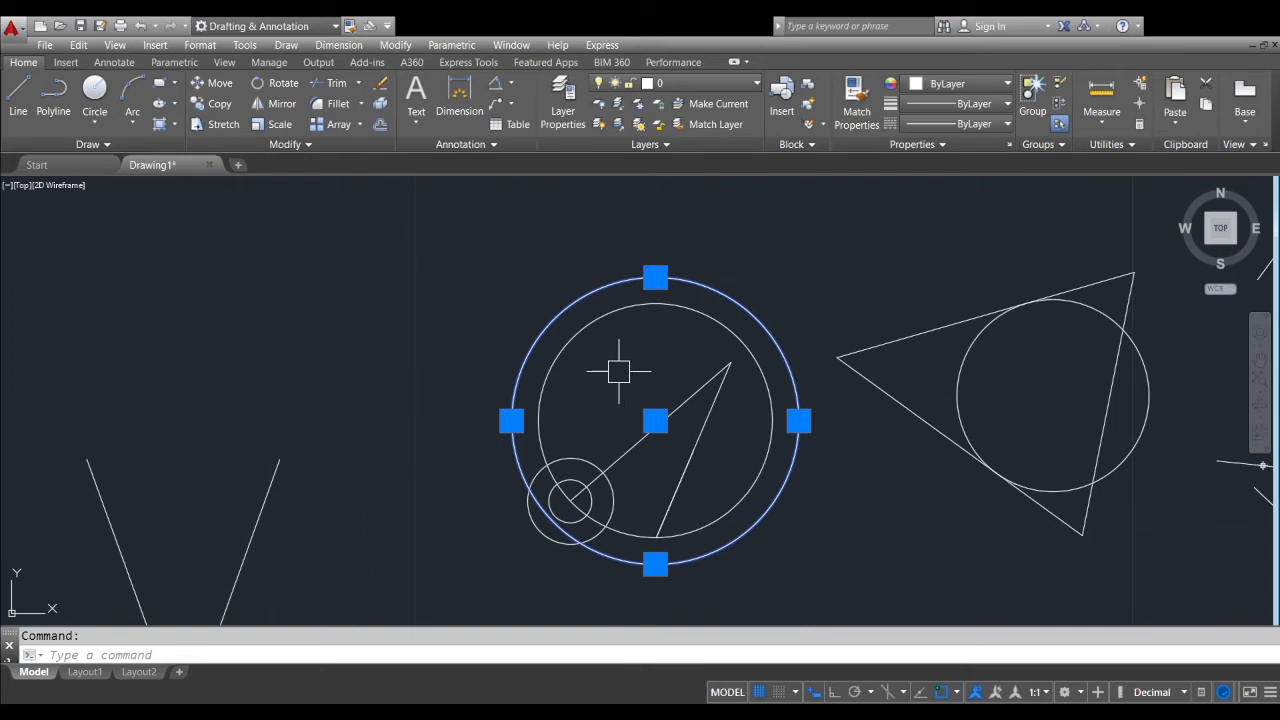
key(Escape)
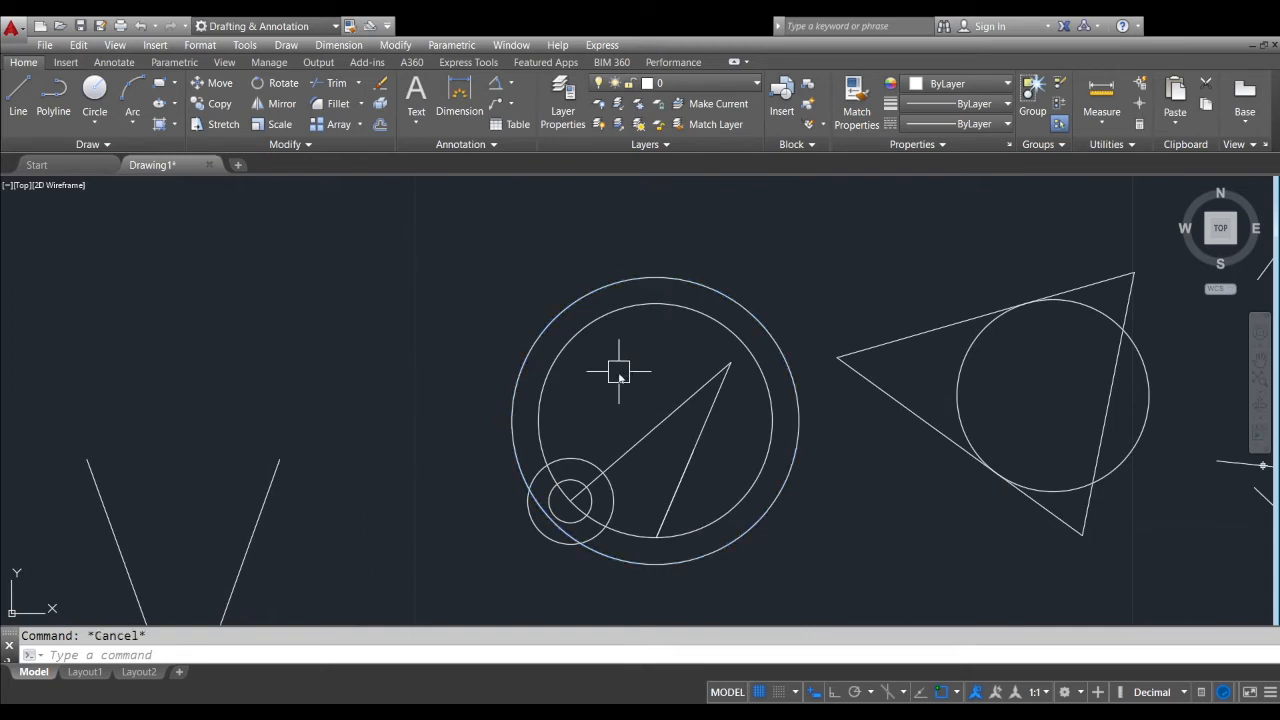
Move the two large concentric circles together by their shared center onto the center of the two small concentric circles
text(m)
key(Return)
scroll(599, 372, up, 4)
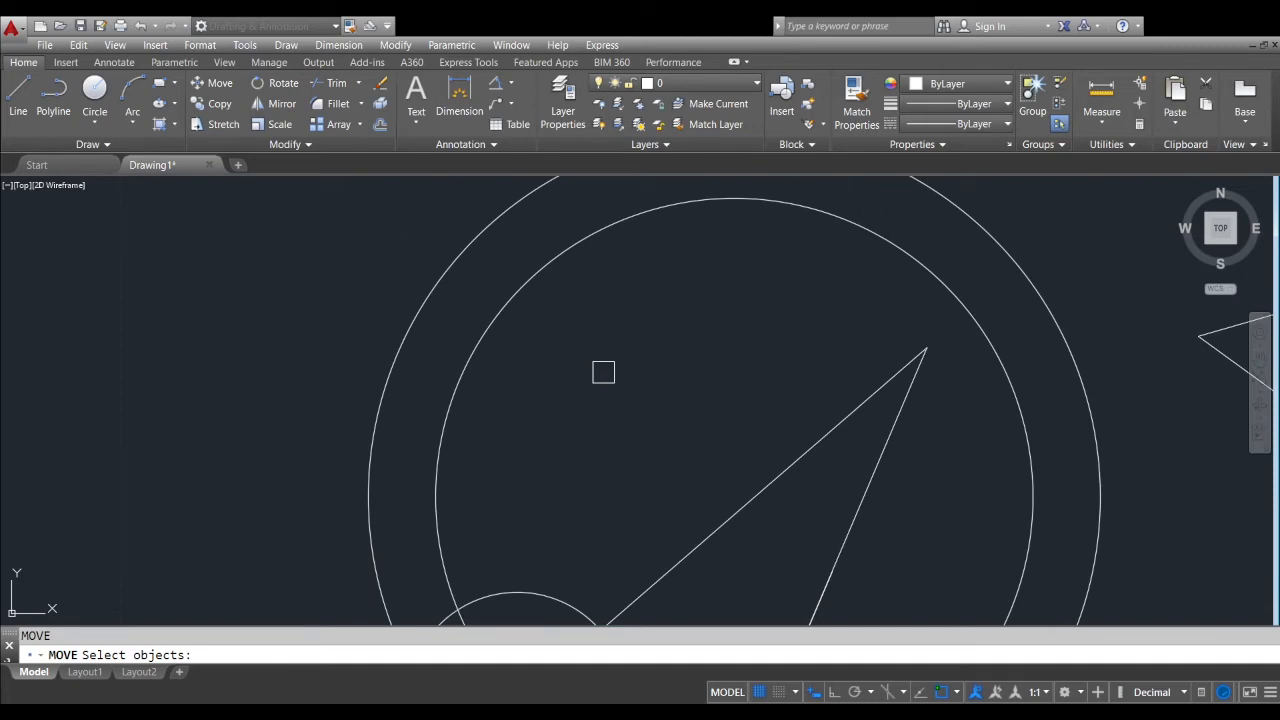
scroll(600, 373, down, 2)
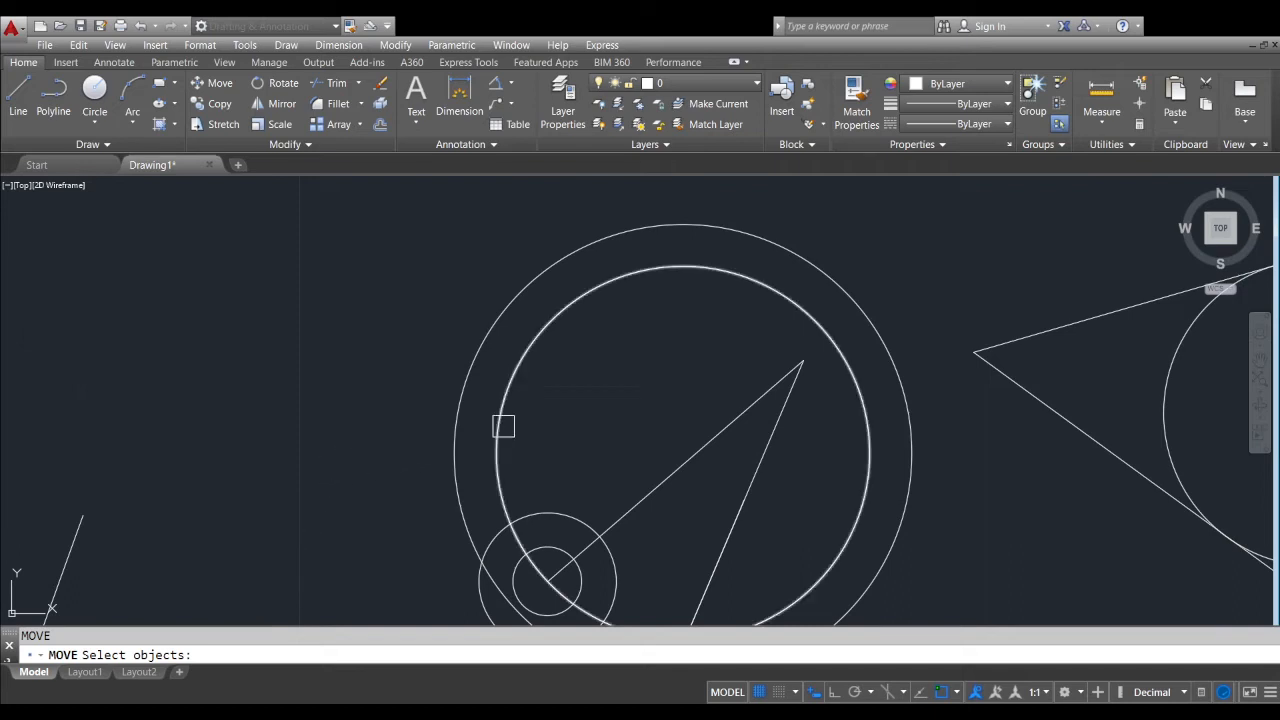
click(588, 366)
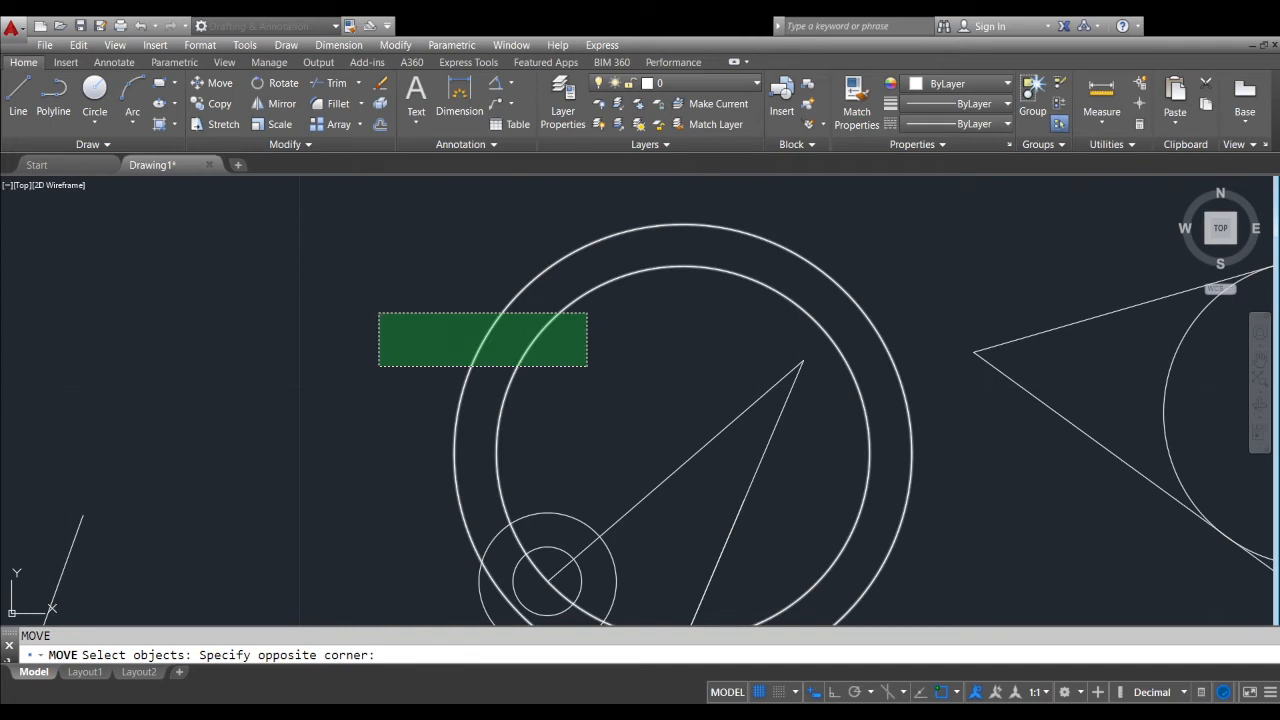
click(379, 313)
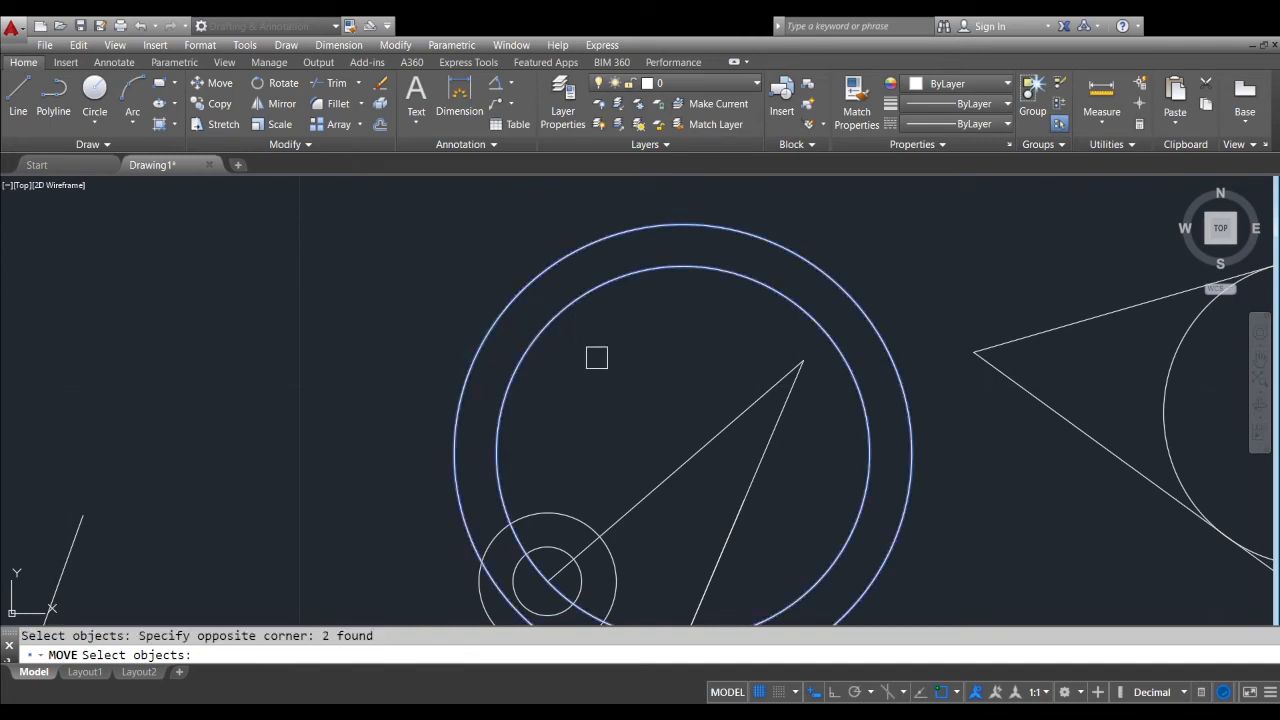
key(Return)
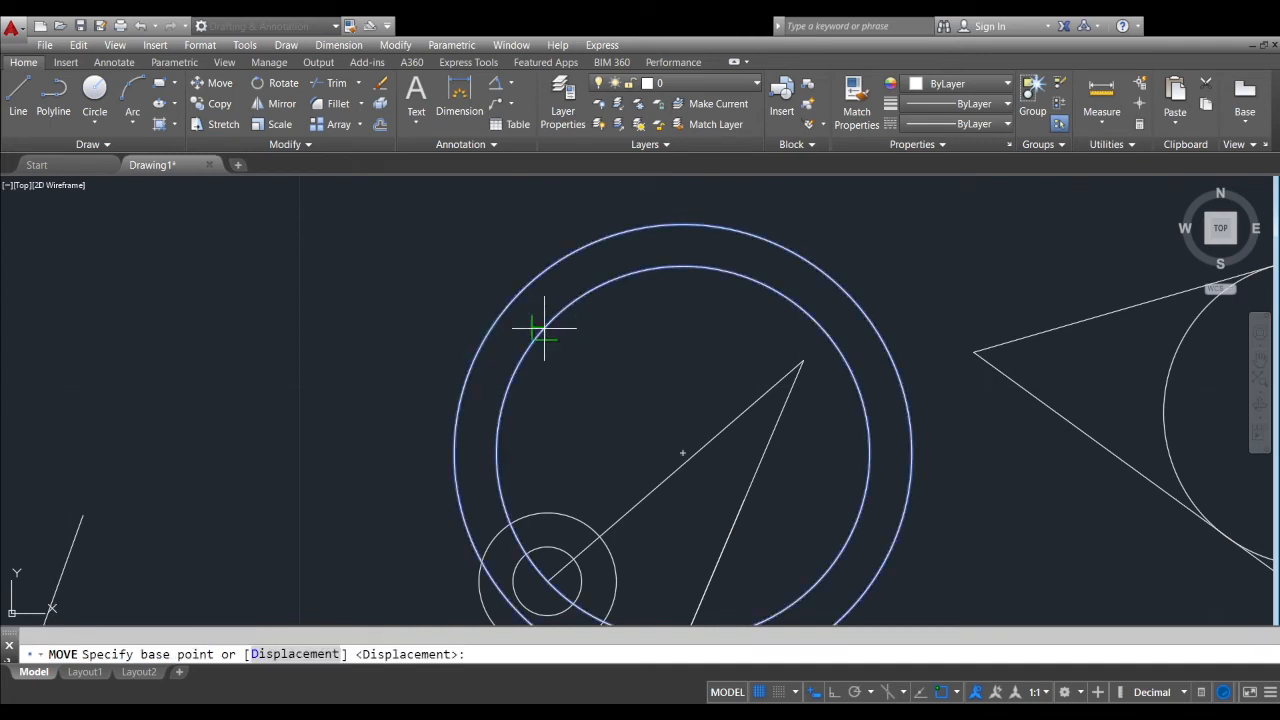
click(683, 453)
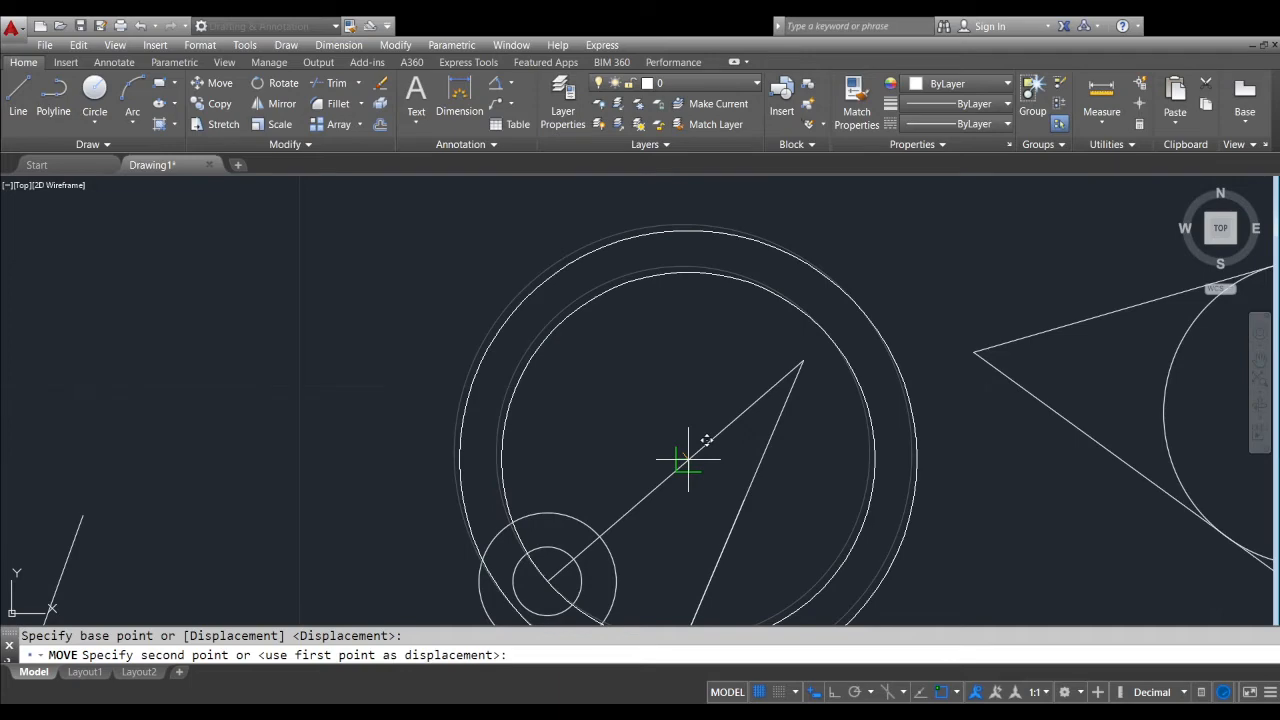
scroll(686, 390, down, 4)
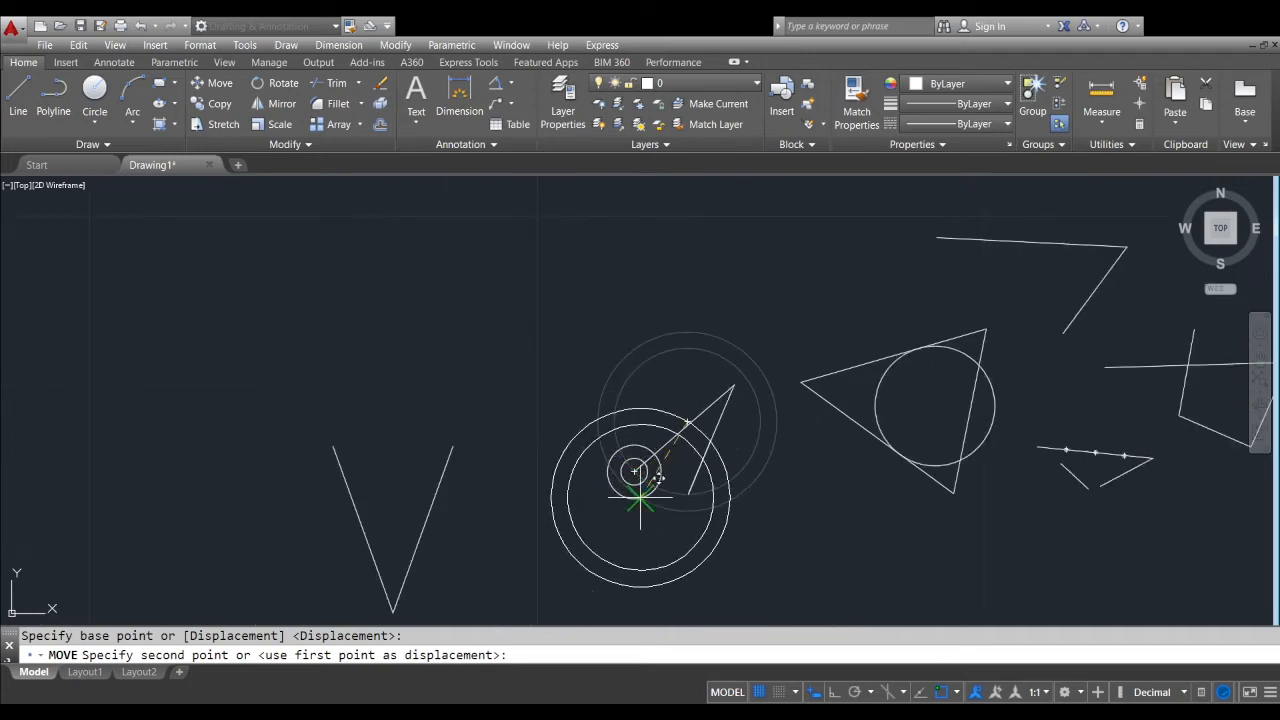
scroll(640, 497, up, 4)
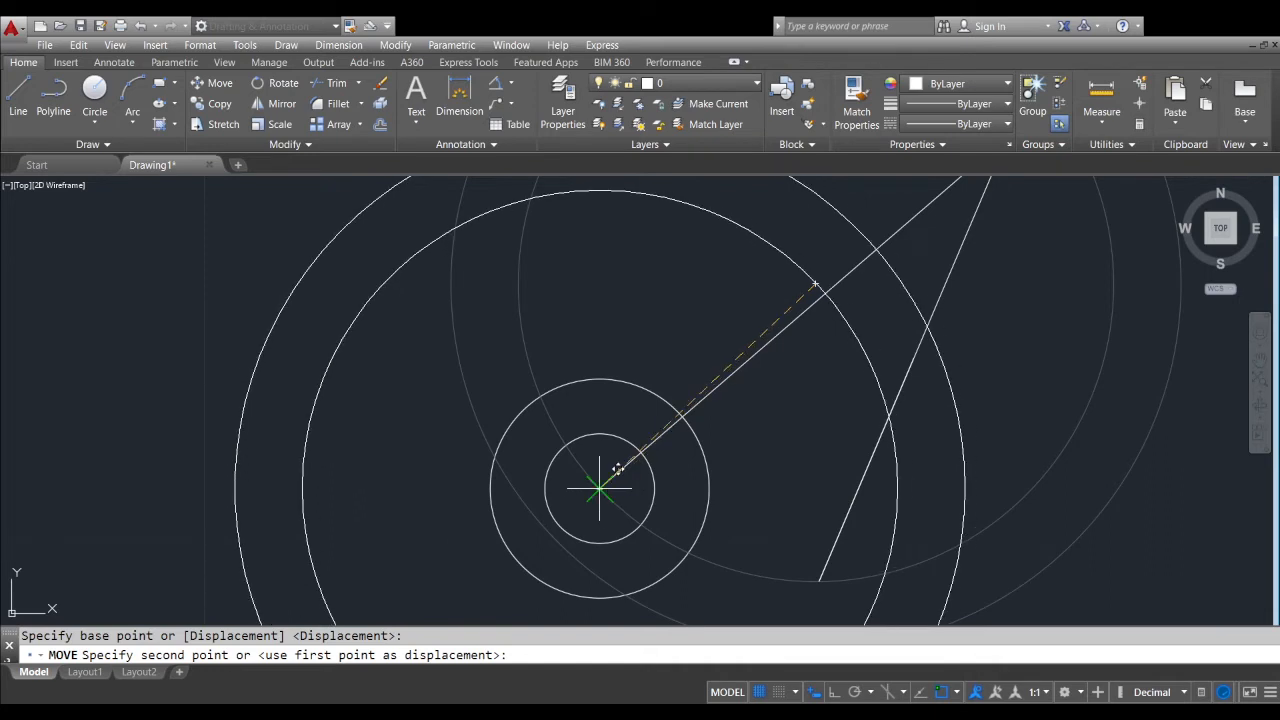
click(618, 468)
scroll(710, 360, down, 3)
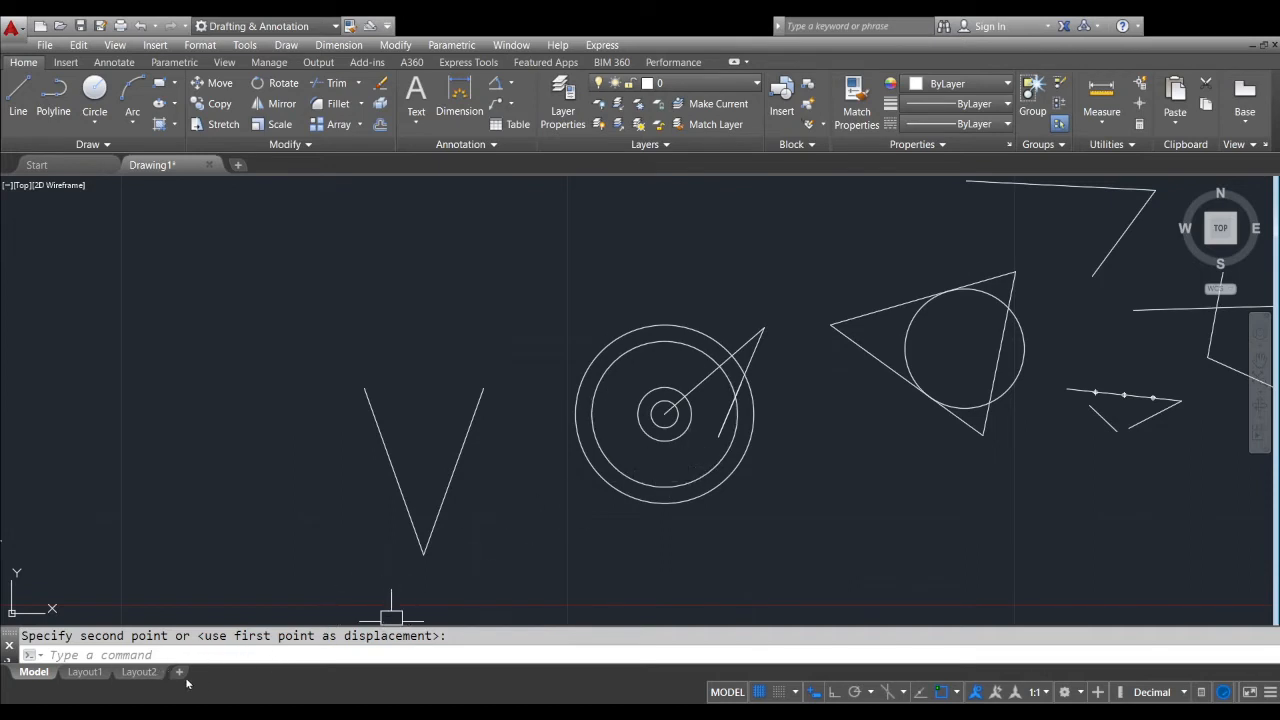
Move all four concentric circles using the MOVE command's Displacement option with a displacement of 0,0
text(M)
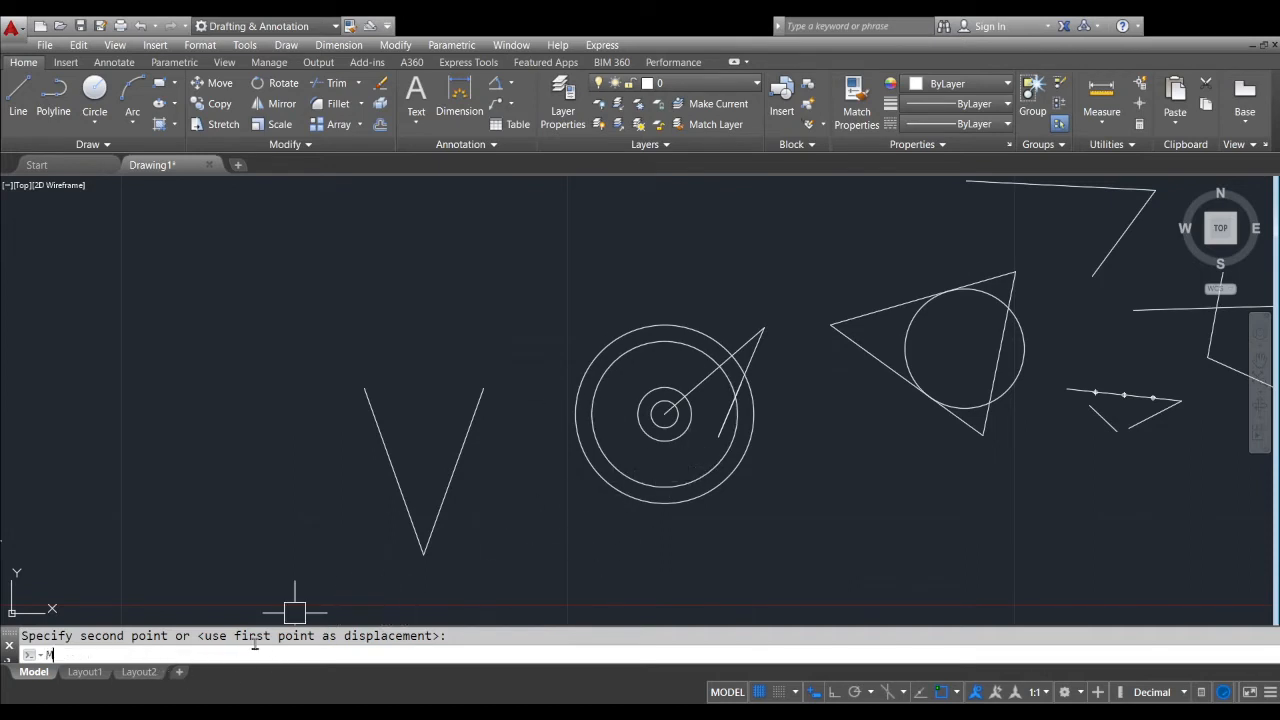
text(OVE)
key(Return)
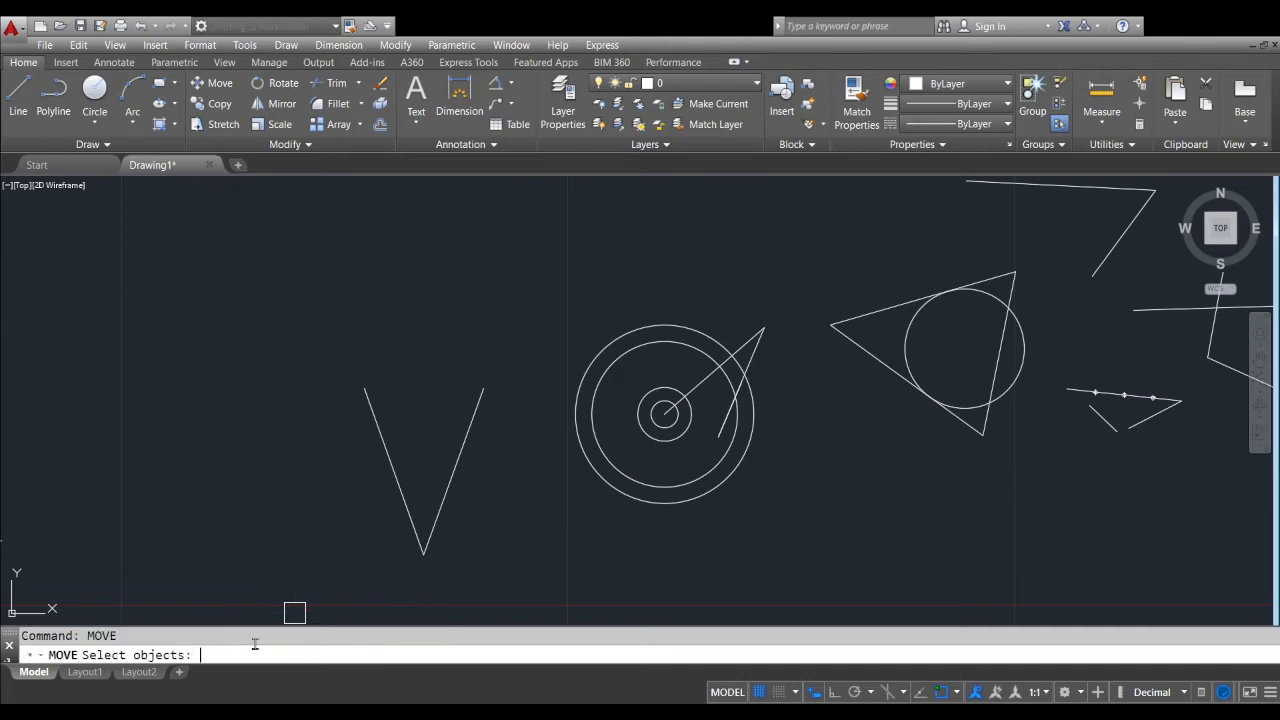
click(640, 452)
click(584, 512)
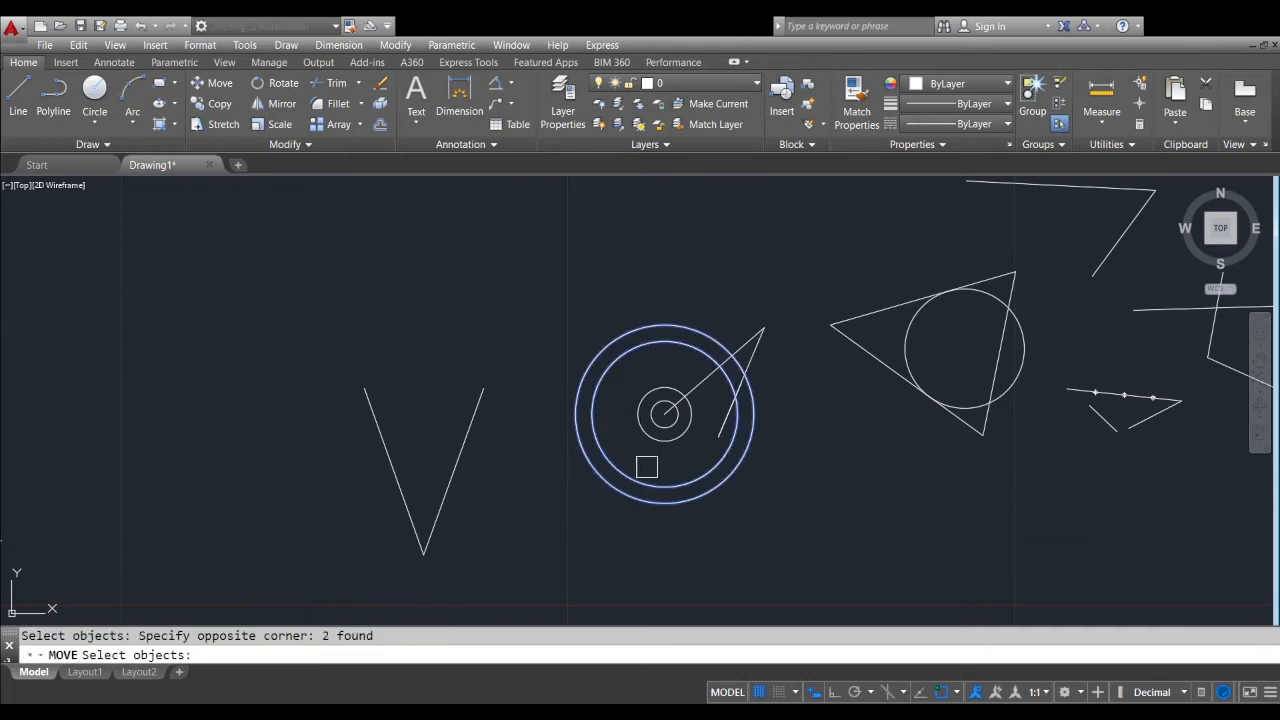
scroll(649, 463, up, 8)
click(691, 483)
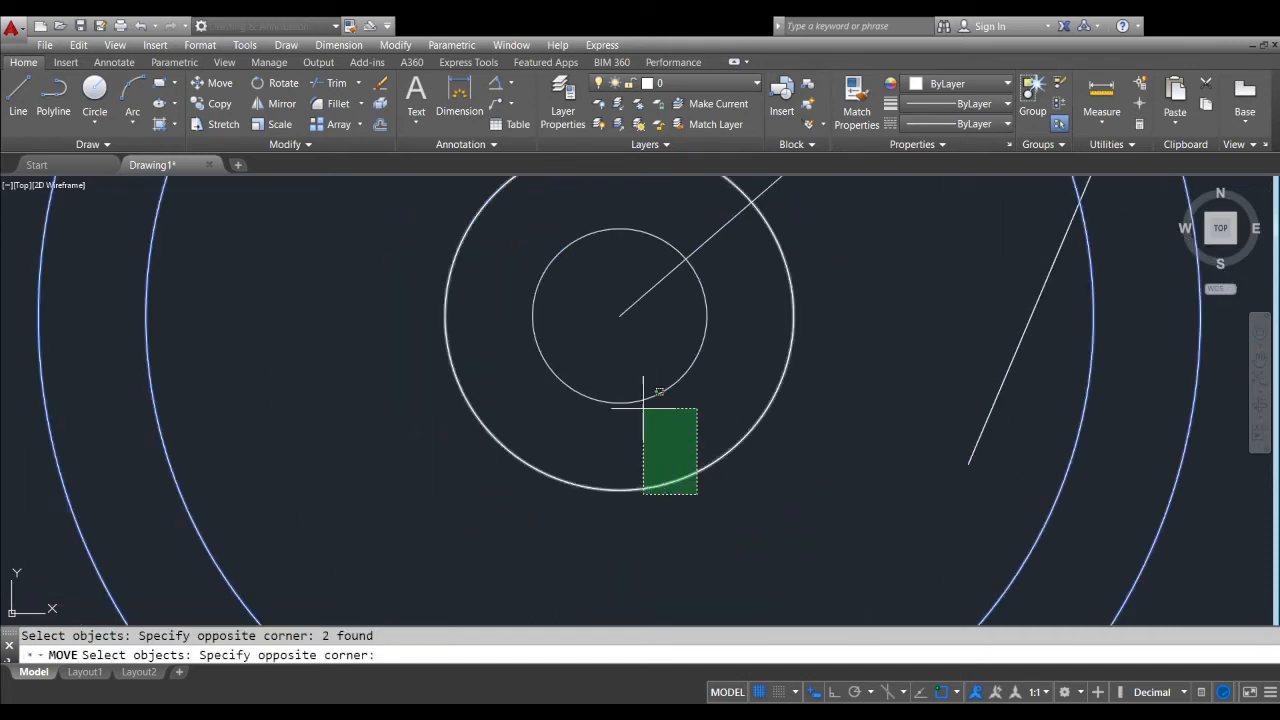
click(608, 355)
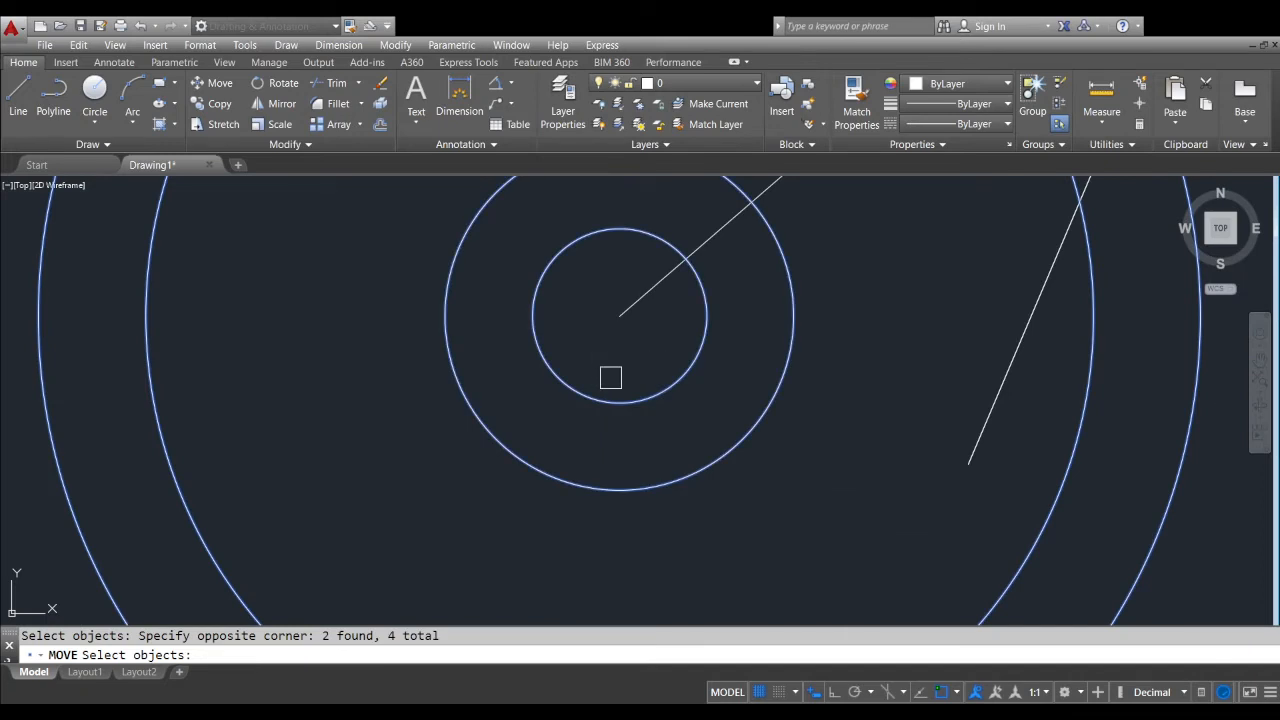
key(Return)
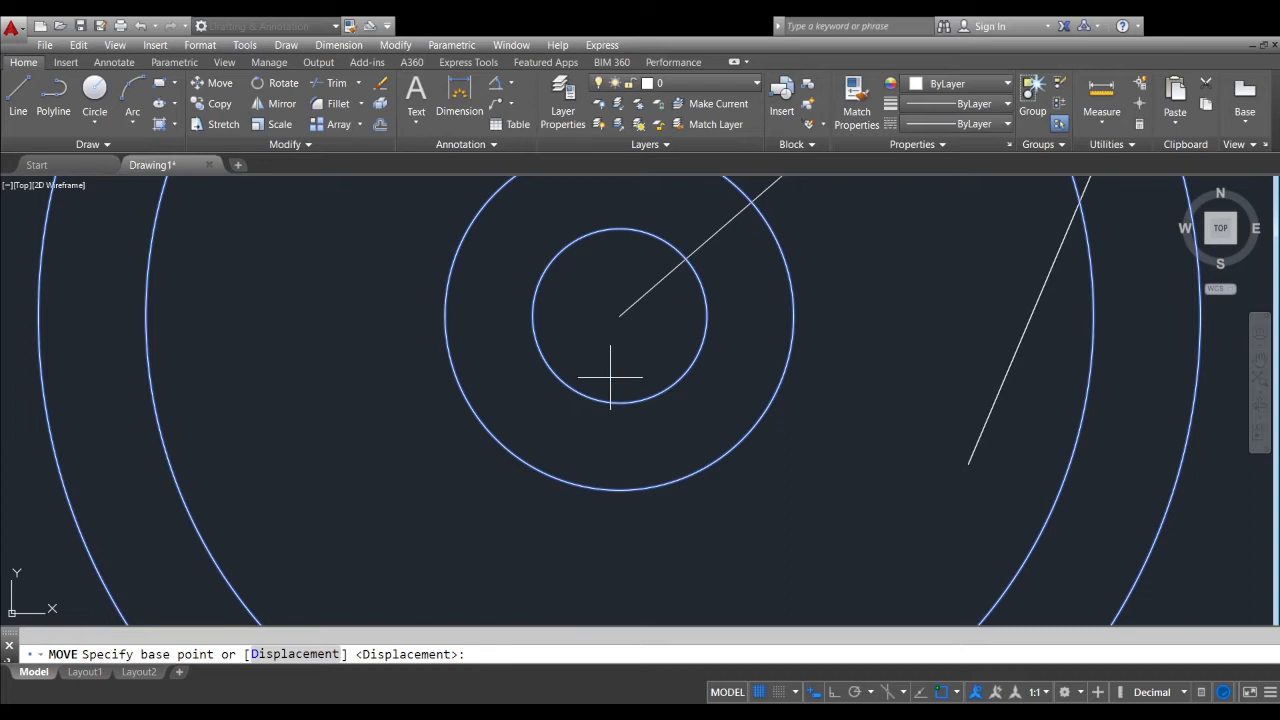
key(Return)
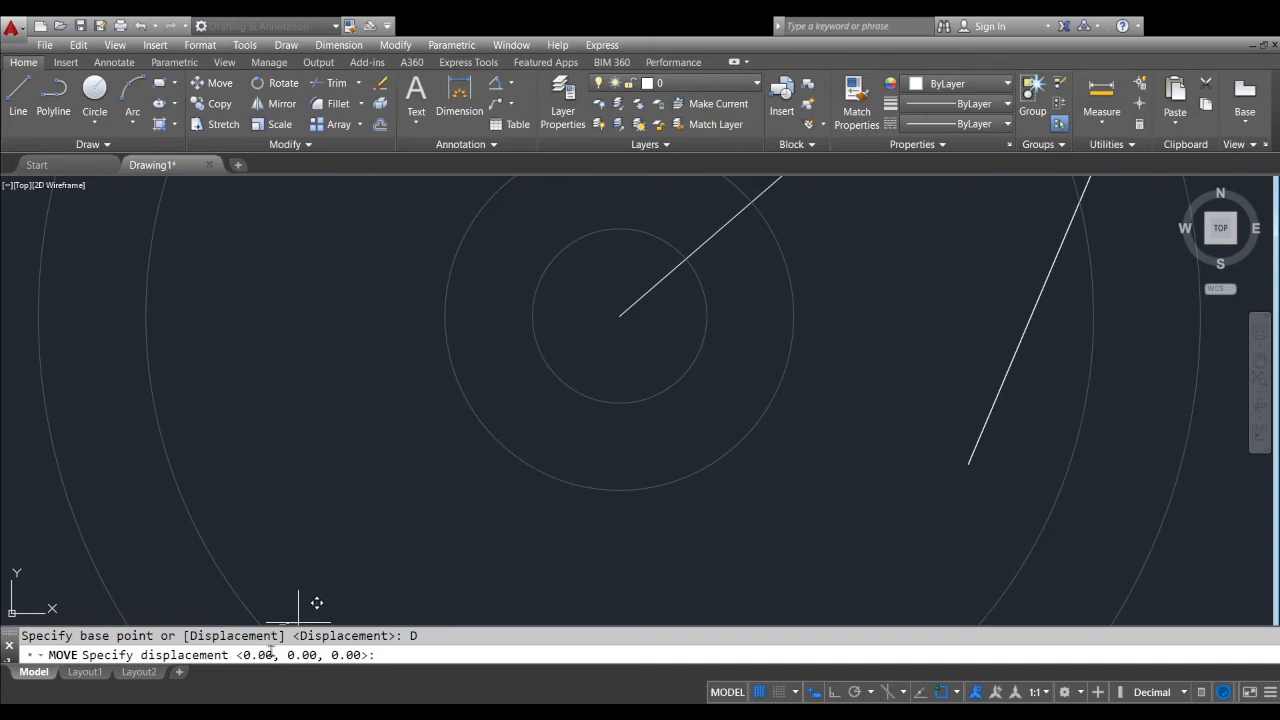
scroll(650, 367, down, 4)
scroll(650, 362, down, 8)
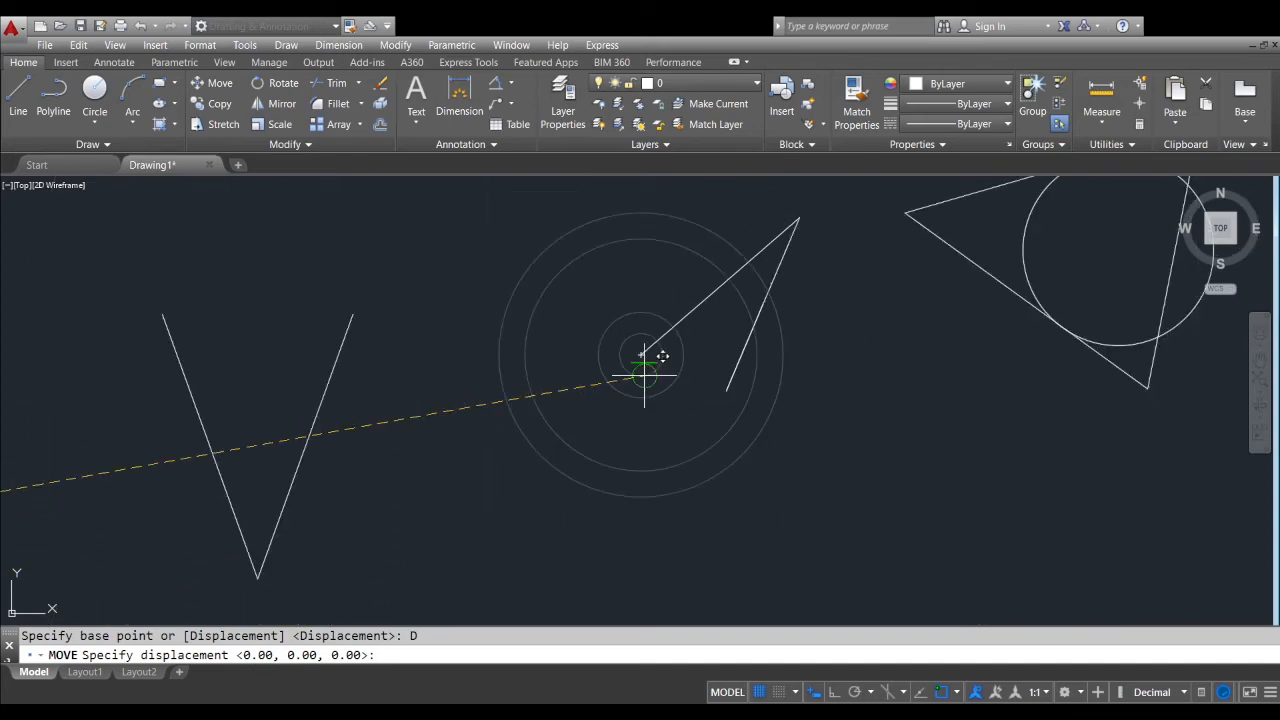
scroll(651, 363, up, 3)
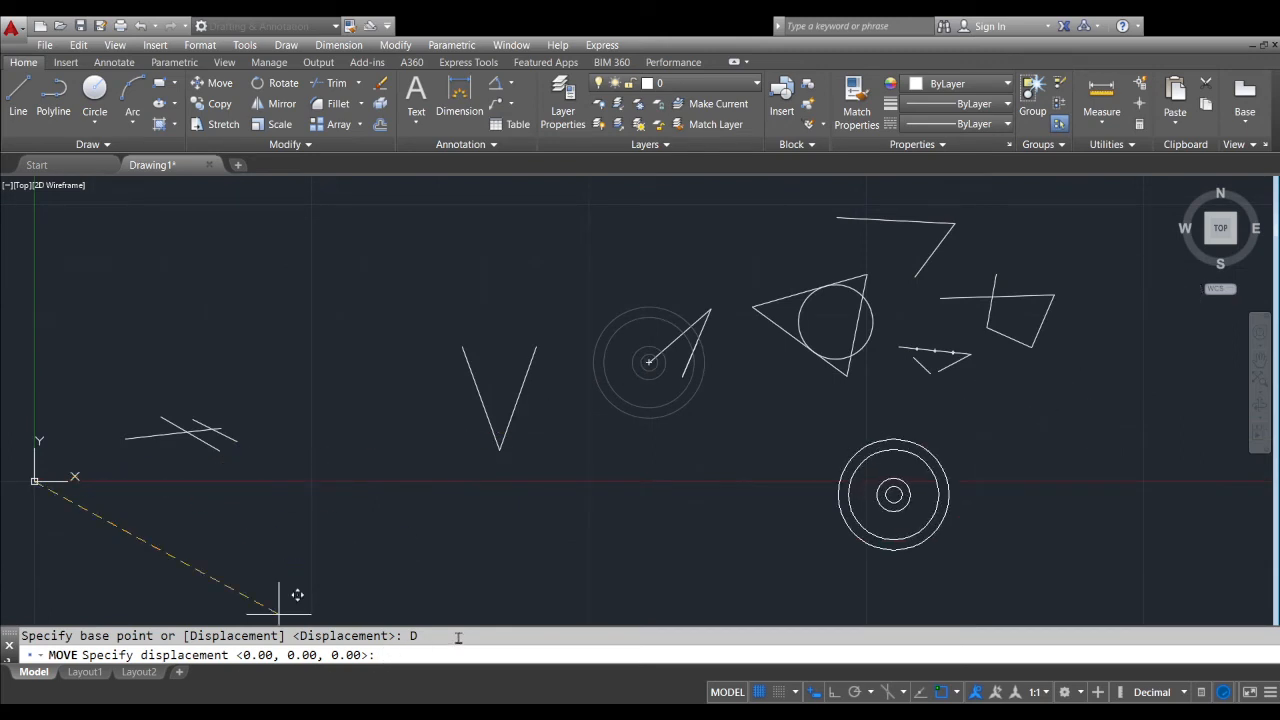
text(0,0)
key(Return)
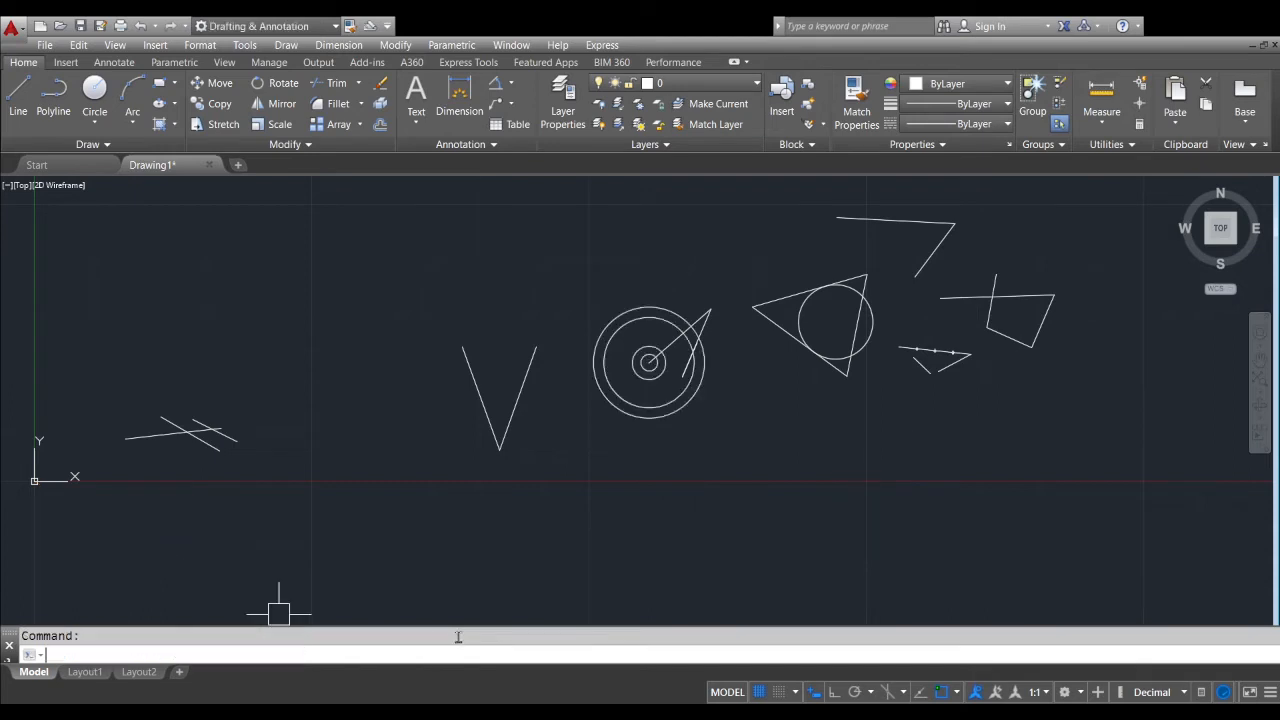
scroll(648, 348, up, 3)
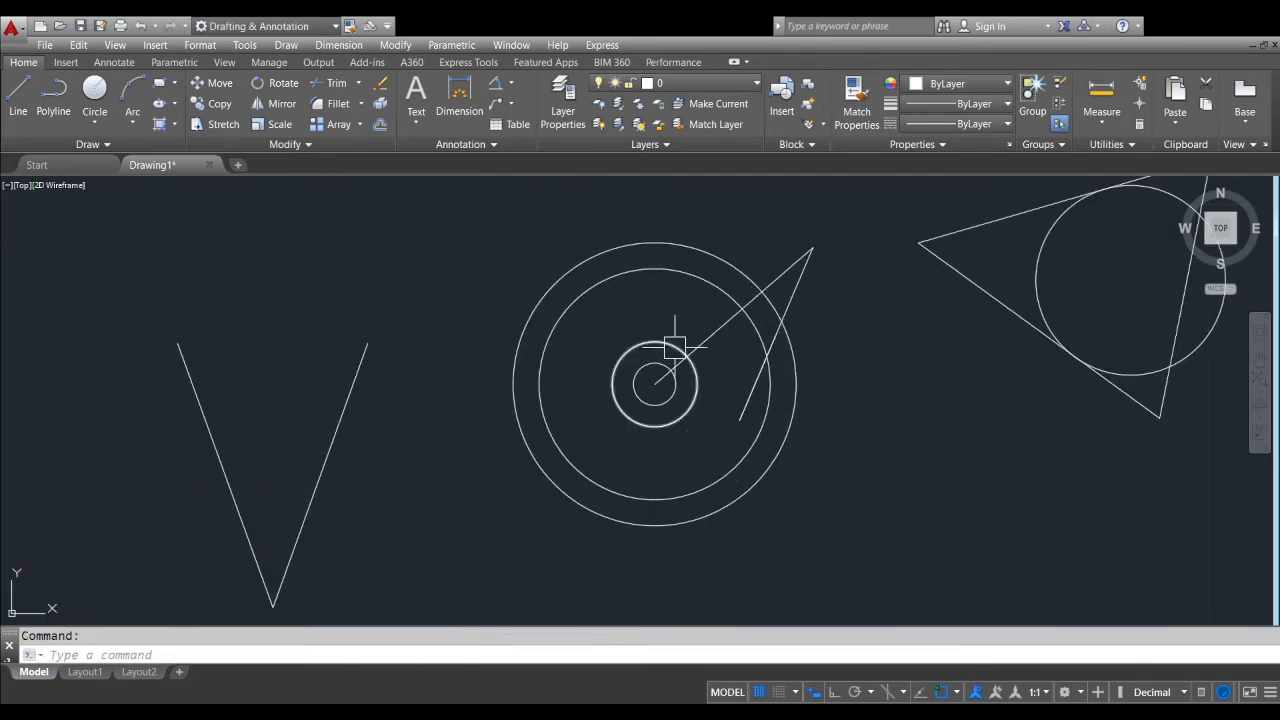
middle_drag(674, 348, 603, 391)
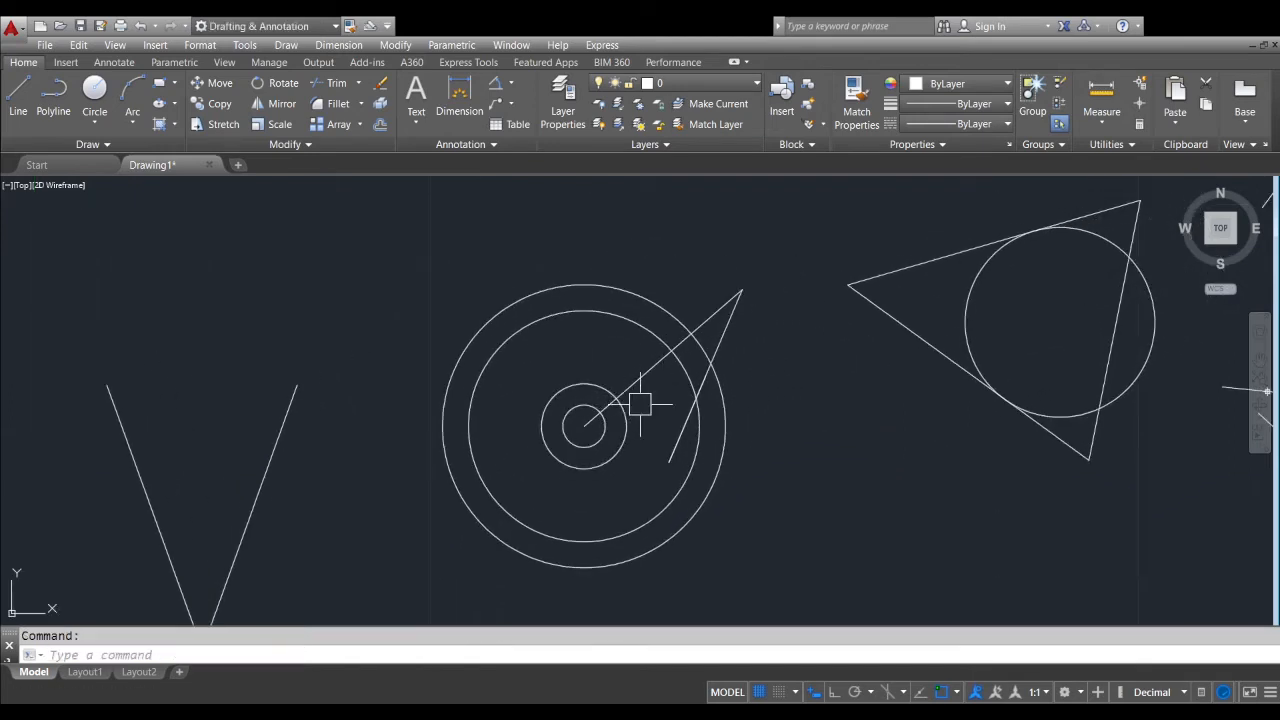
scroll(600, 428, up, 2)
scroll(629, 374, down, 1)
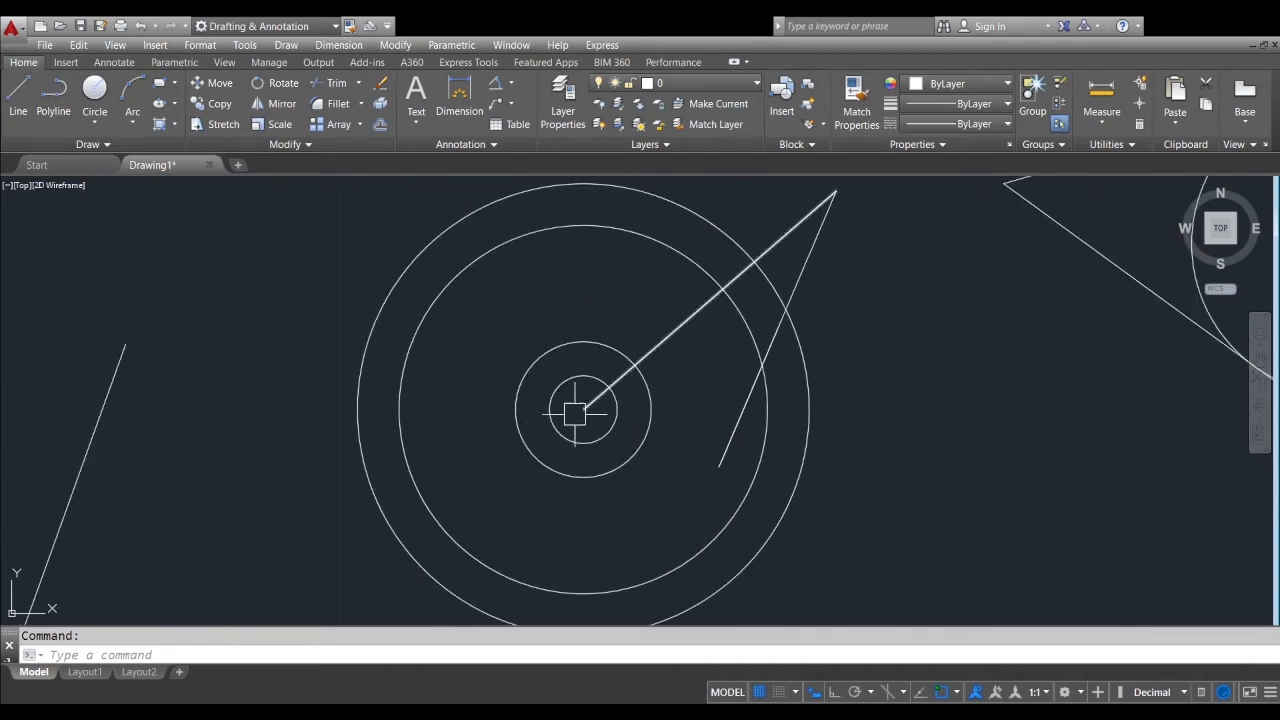
scroll(576, 412, up, 4)
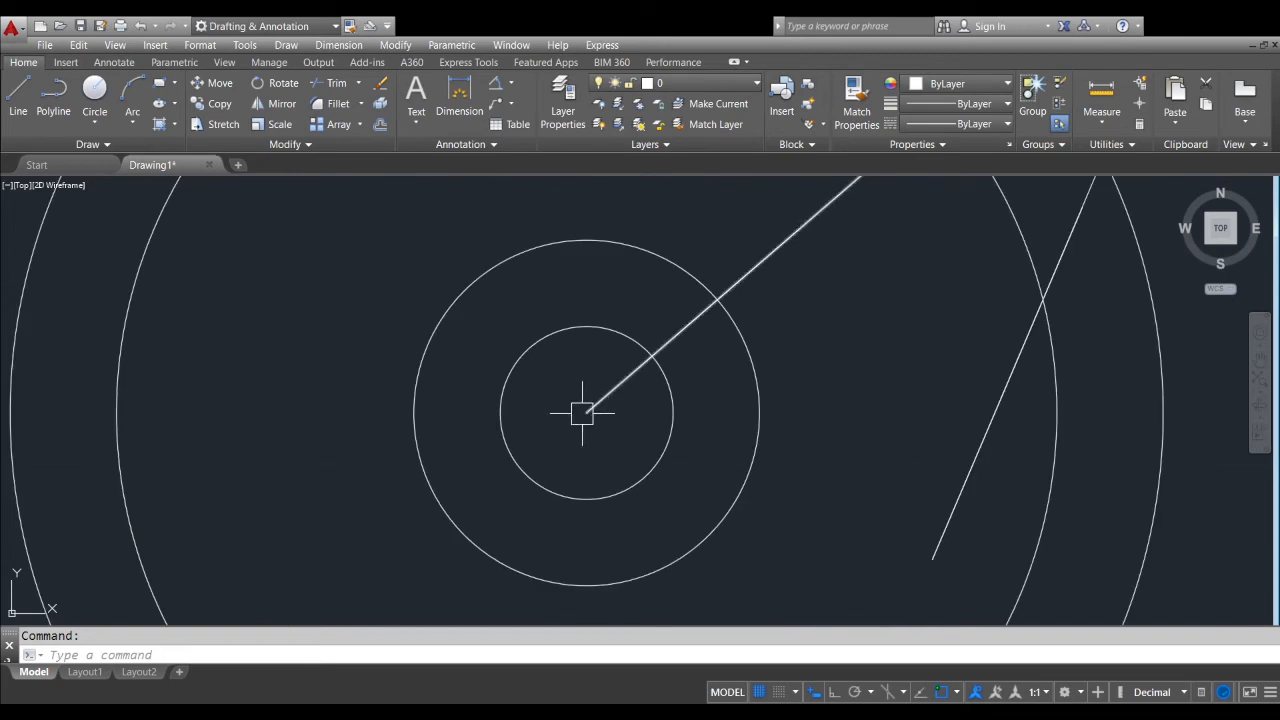
scroll(563, 424, down, 2)
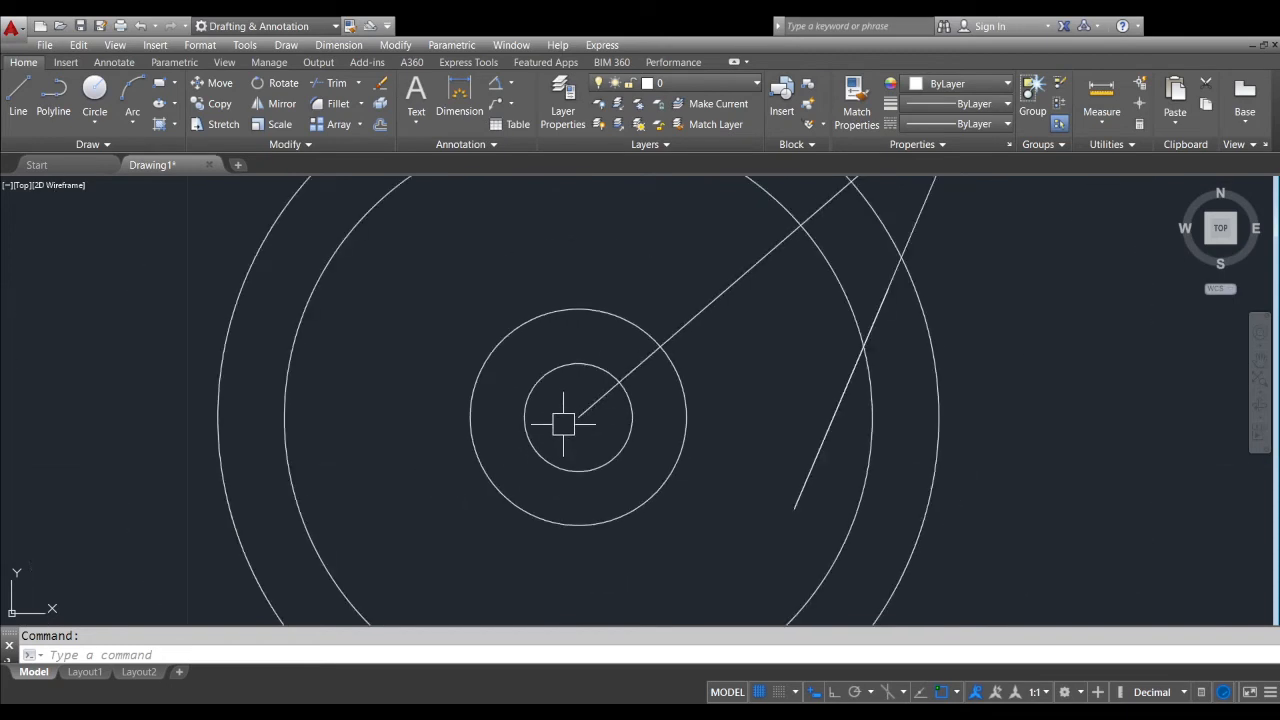
Move all four concentric circles using the MOVE command's Displacement option with a displacement of 1,0,3
scroll(563, 424, down, 2)
click(546, 430)
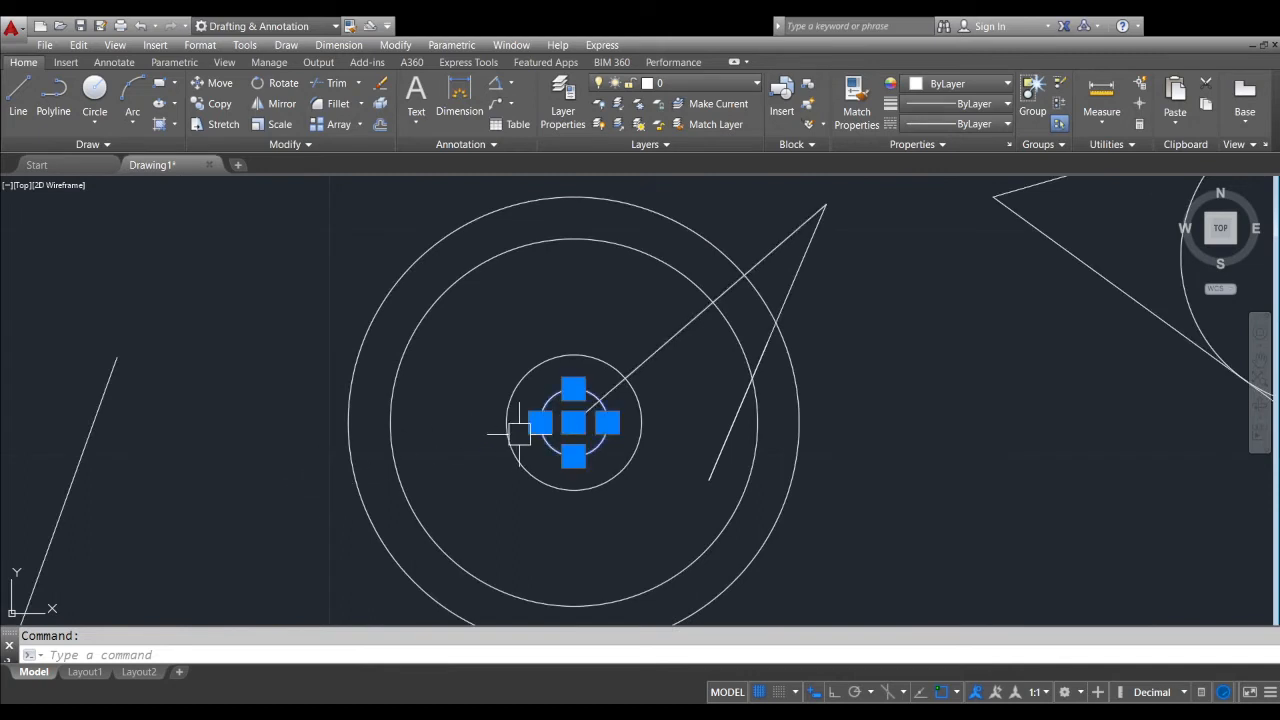
key(Escape)
click(543, 429)
scroll(543, 429, up, 2)
scroll(550, 430, down, 4)
click(397, 453)
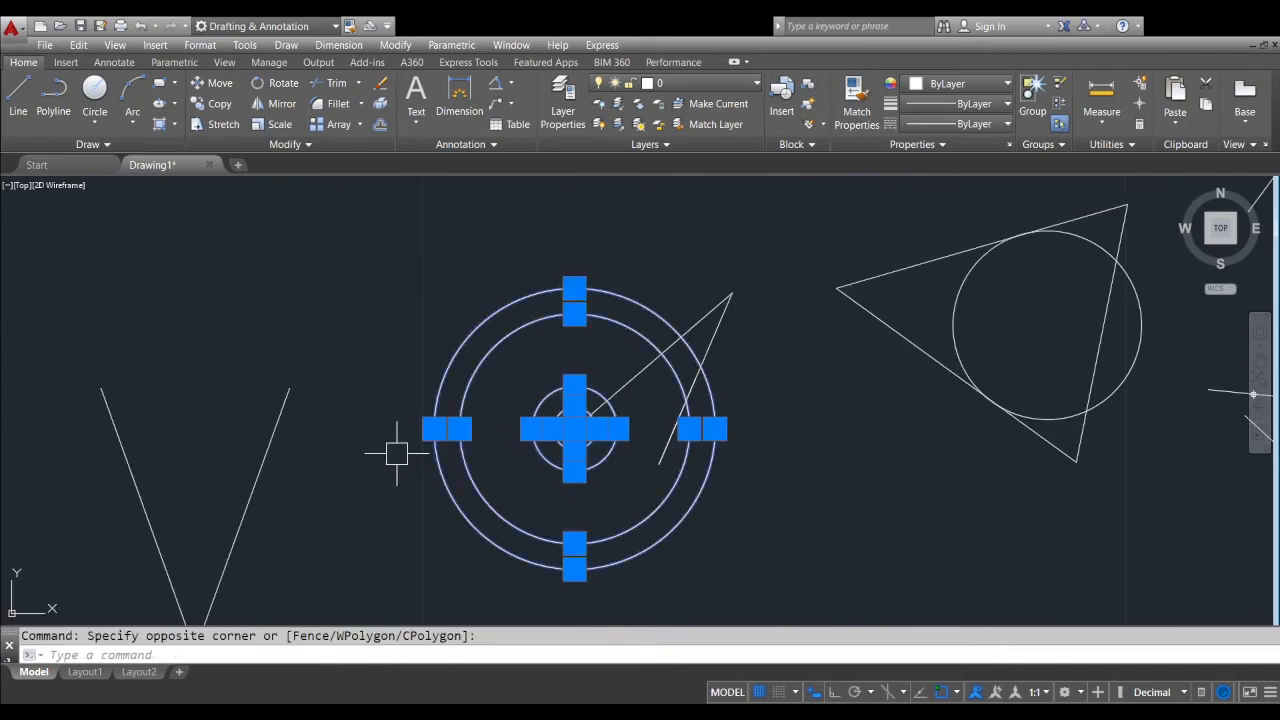
scroll(558, 447, up, 4)
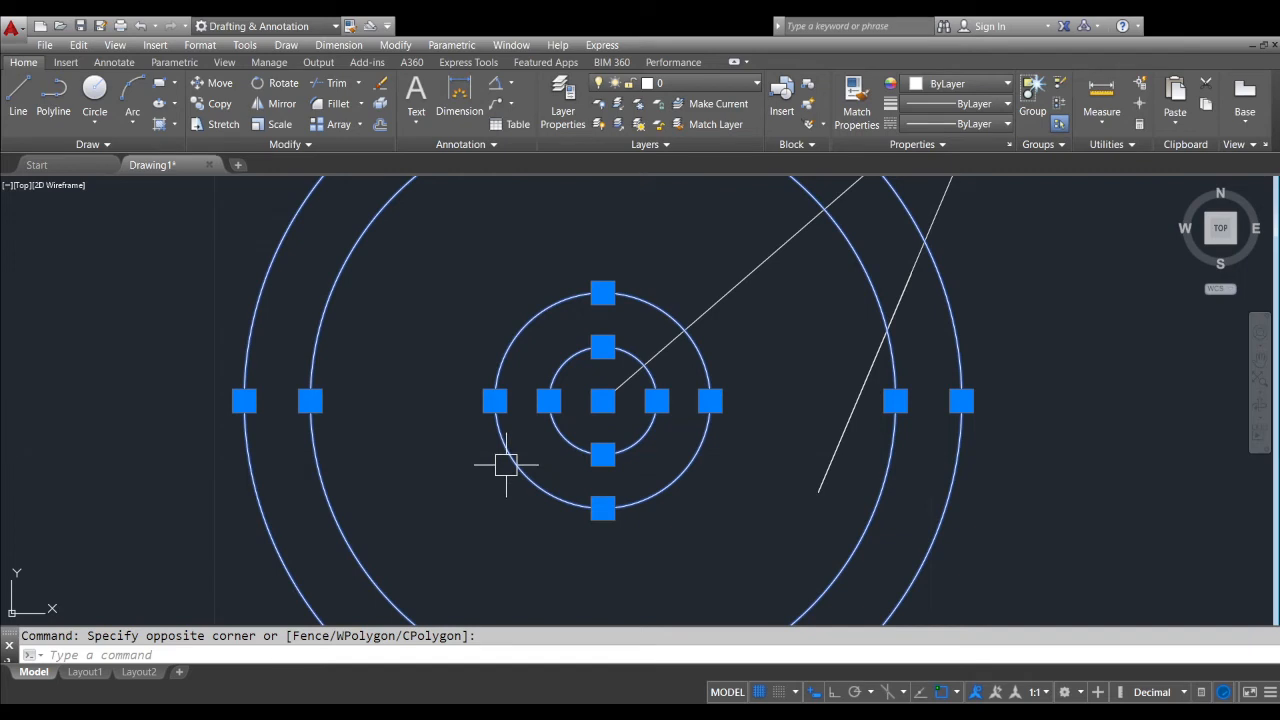
text(m)
key(Return)
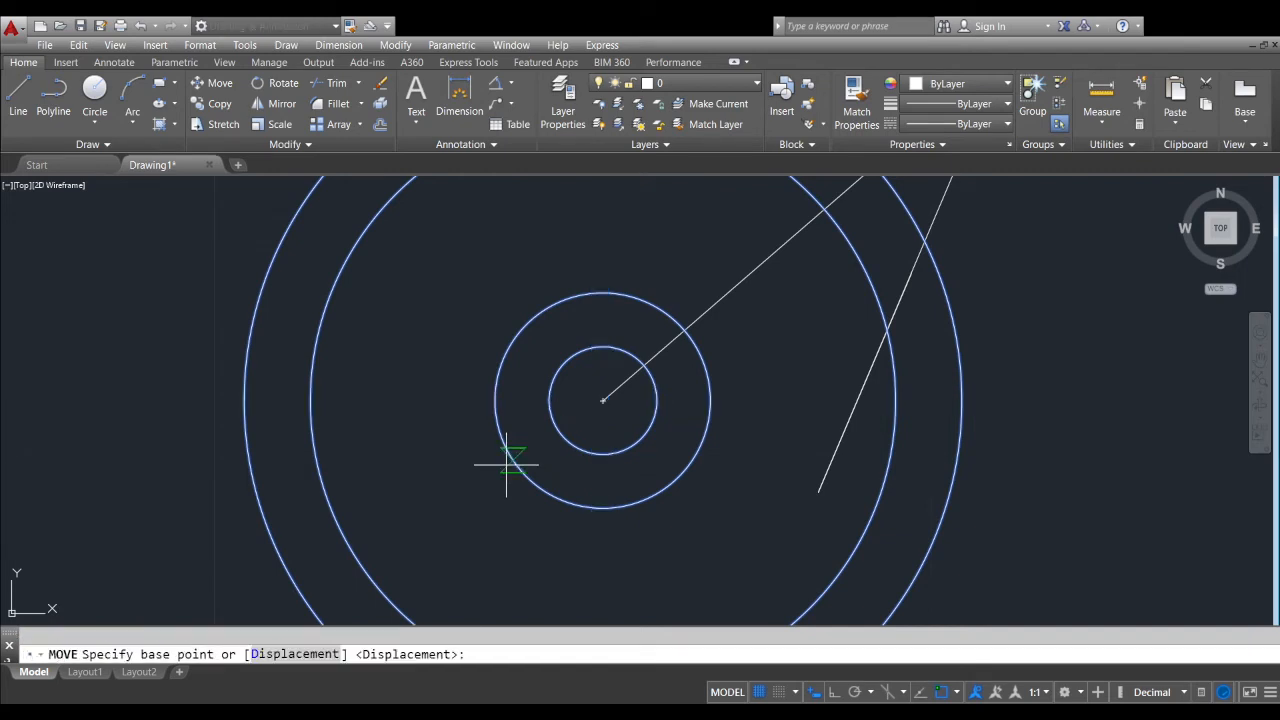
click(292, 655)
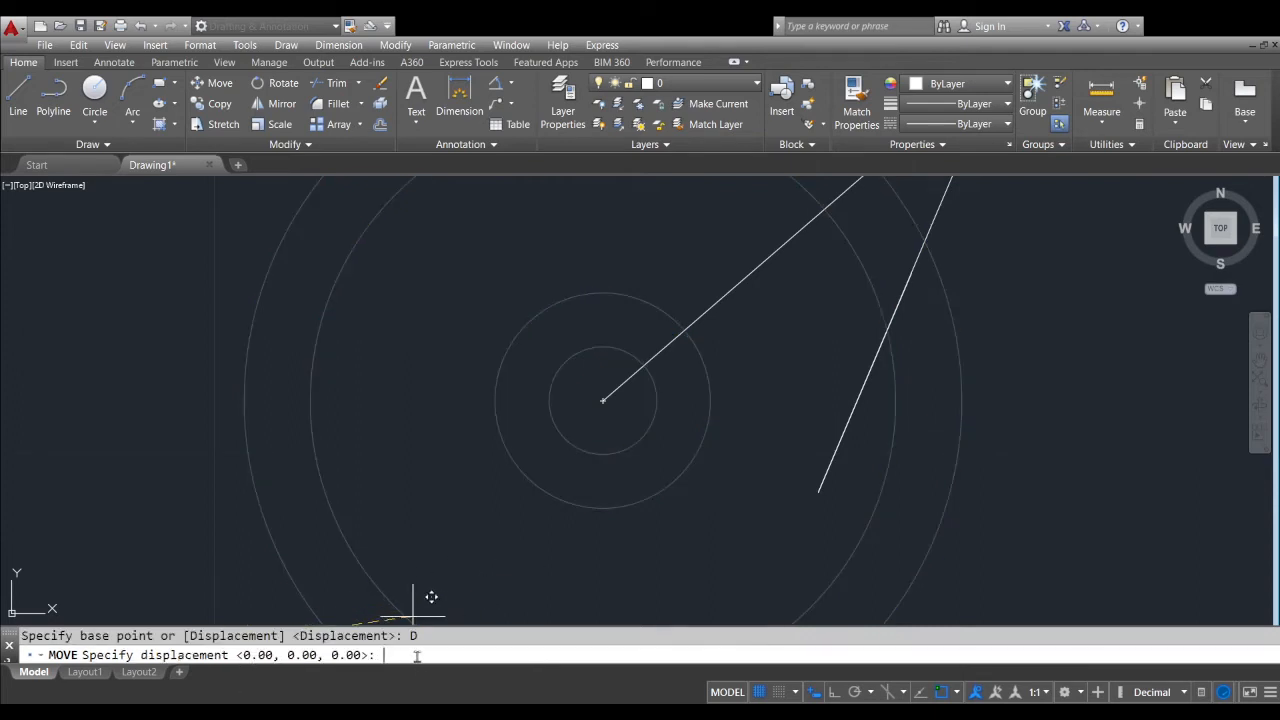
text(1,0,3)
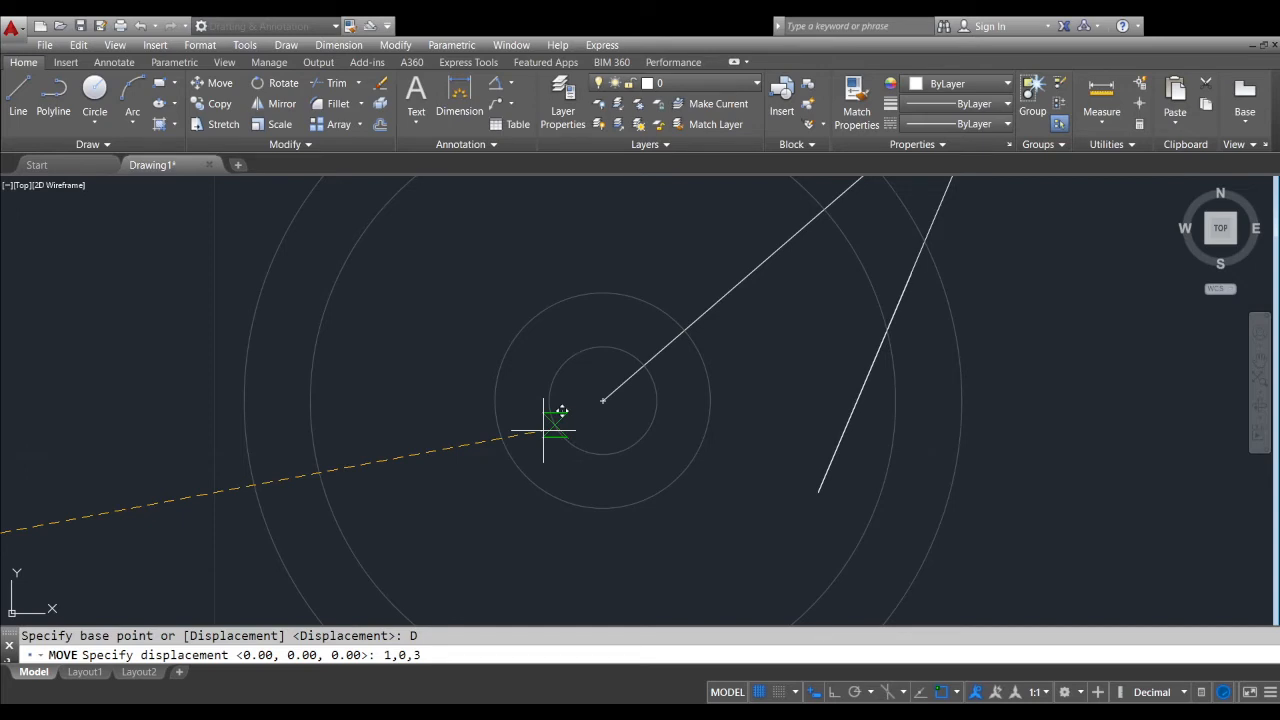
key(Return)
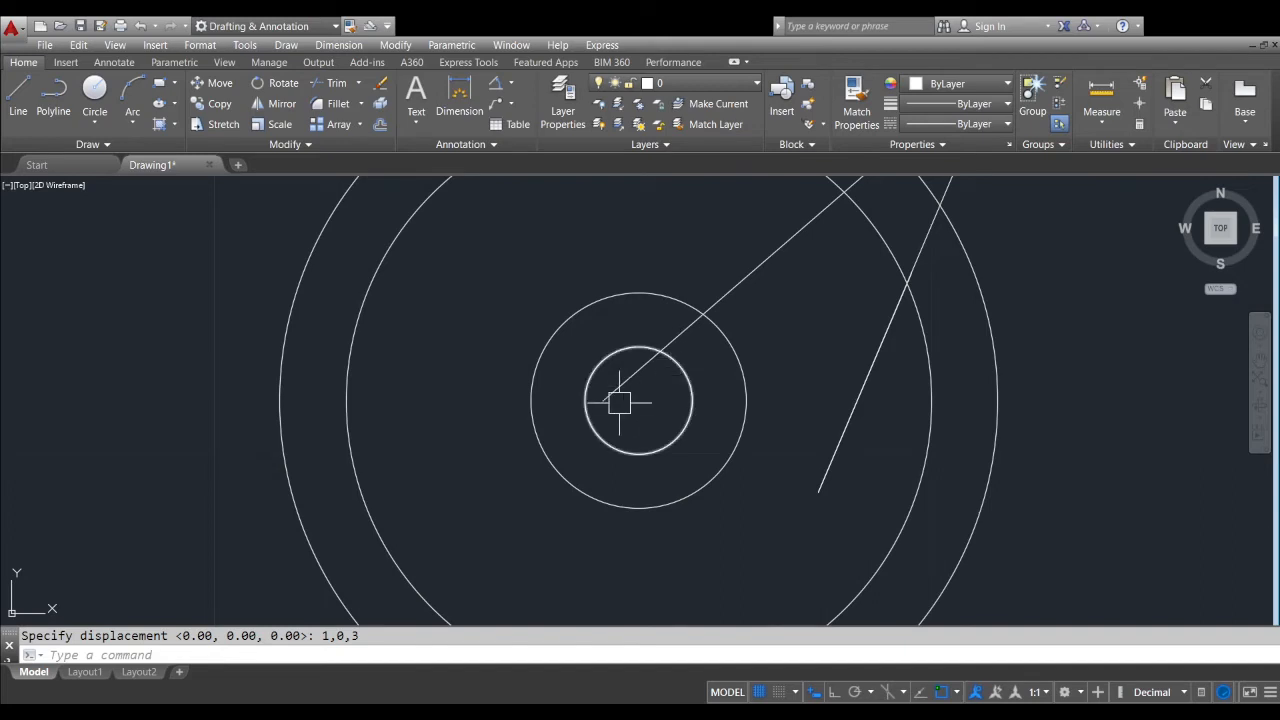
Examine the shift between the angled line's lower endpoint and the center of the moved concentric circles
scroll(654, 385, down, 3)
scroll(617, 429, up, 5)
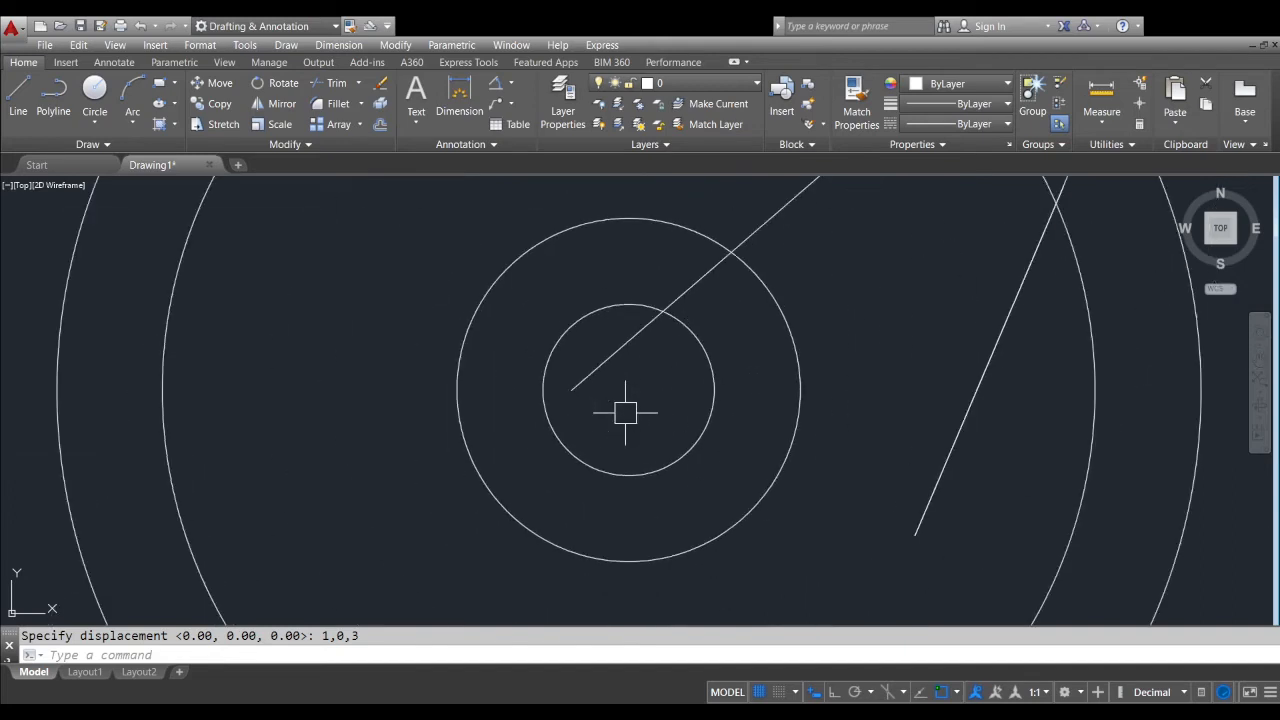
scroll(625, 412, down, 3)
scroll(598, 380, up, 5)
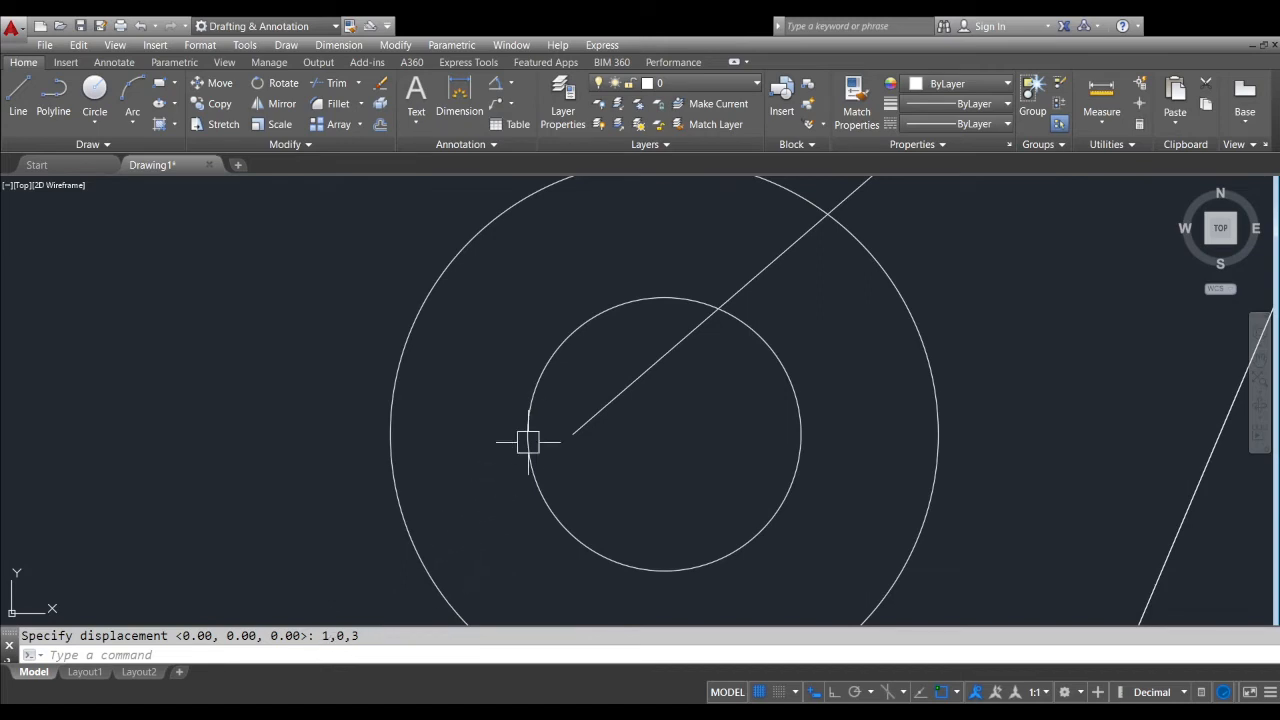
scroll(577, 430, down, 3)
scroll(574, 430, up, 3)
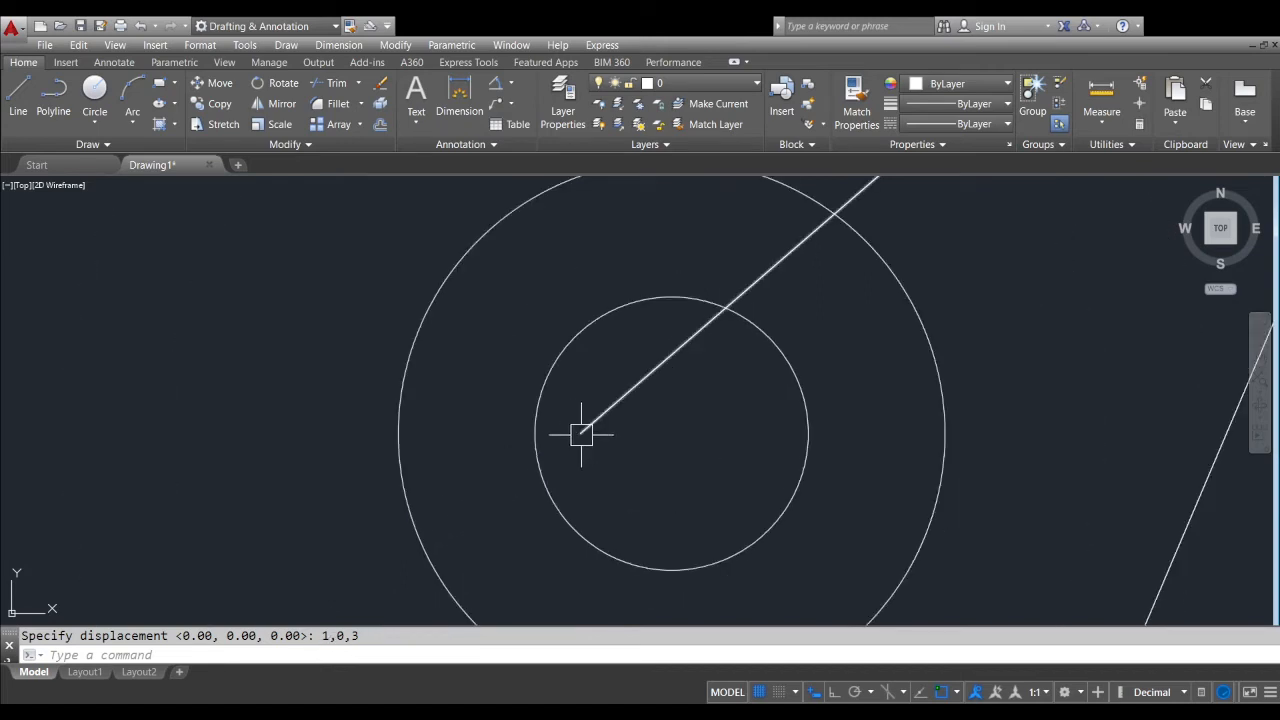
click(581, 433)
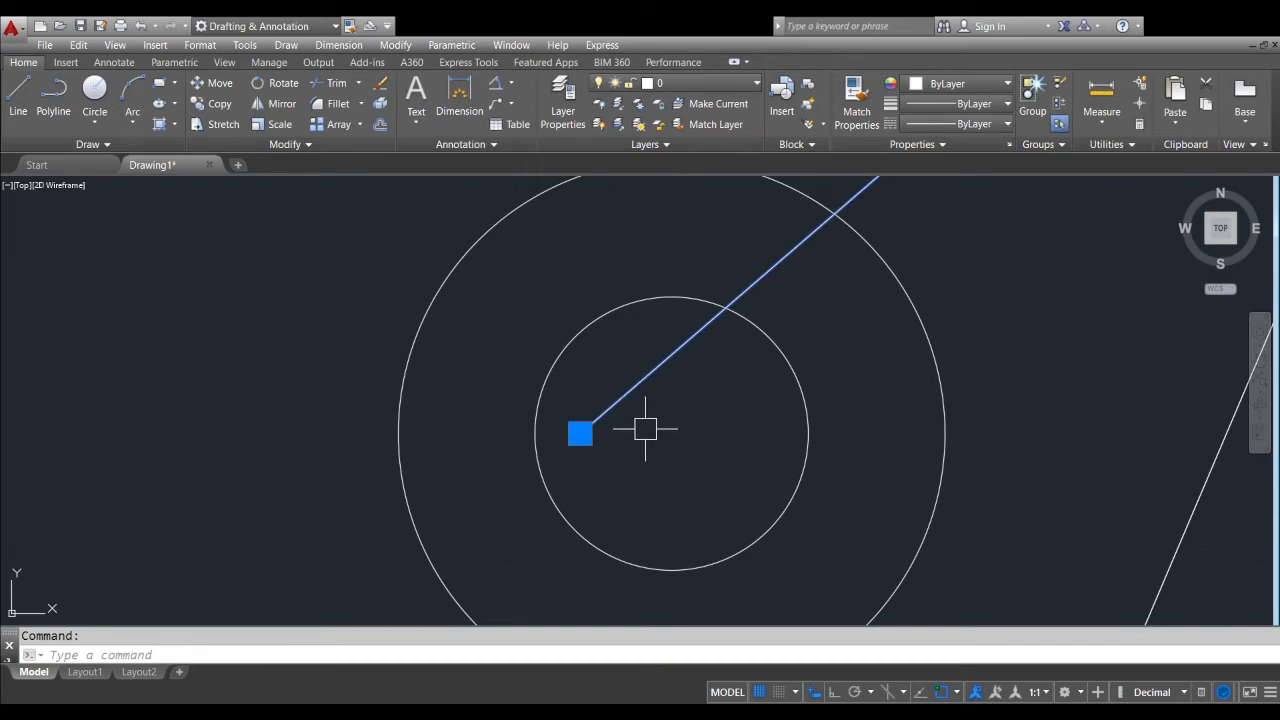
key(Escape)
scroll(640, 434, down, 3)
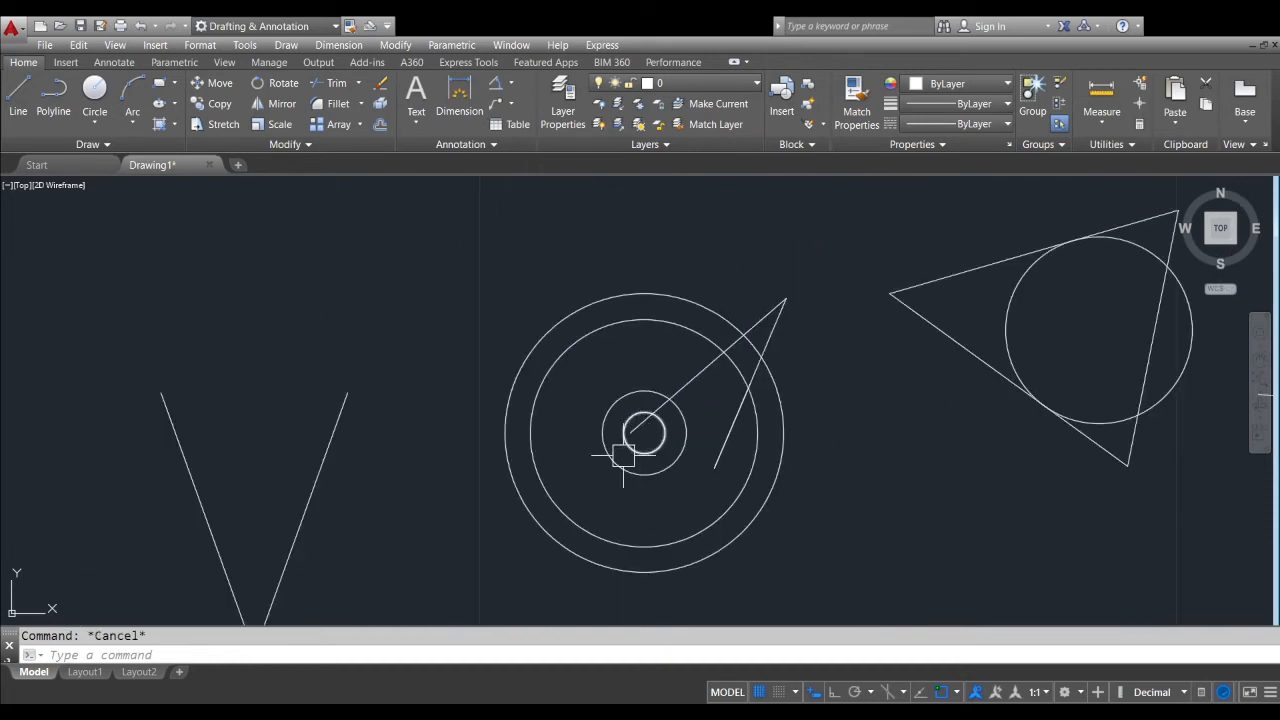
scroll(660, 440, up, 4)
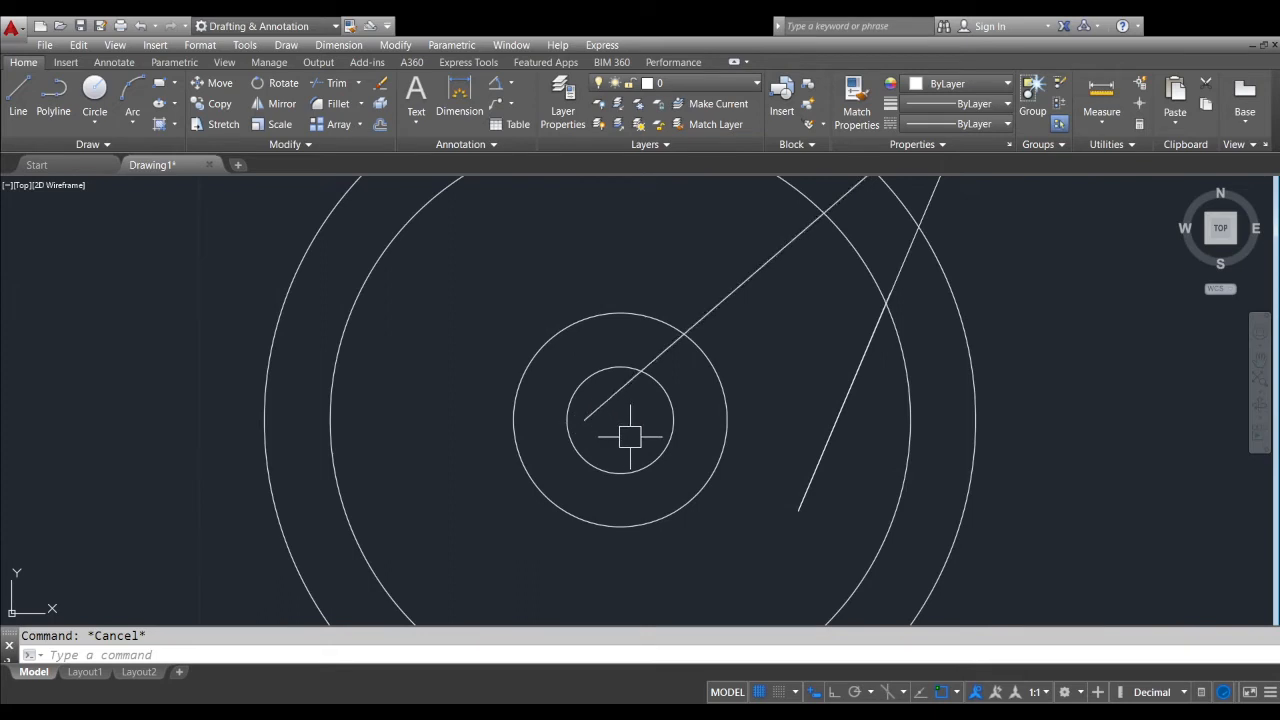
scroll(629, 436, down, 3)
mouse_move(629, 436)
middle_down()
mouse_move(355, 483)
mouse_move(597, 414)
middle_up()
scroll(597, 412, down, 2)
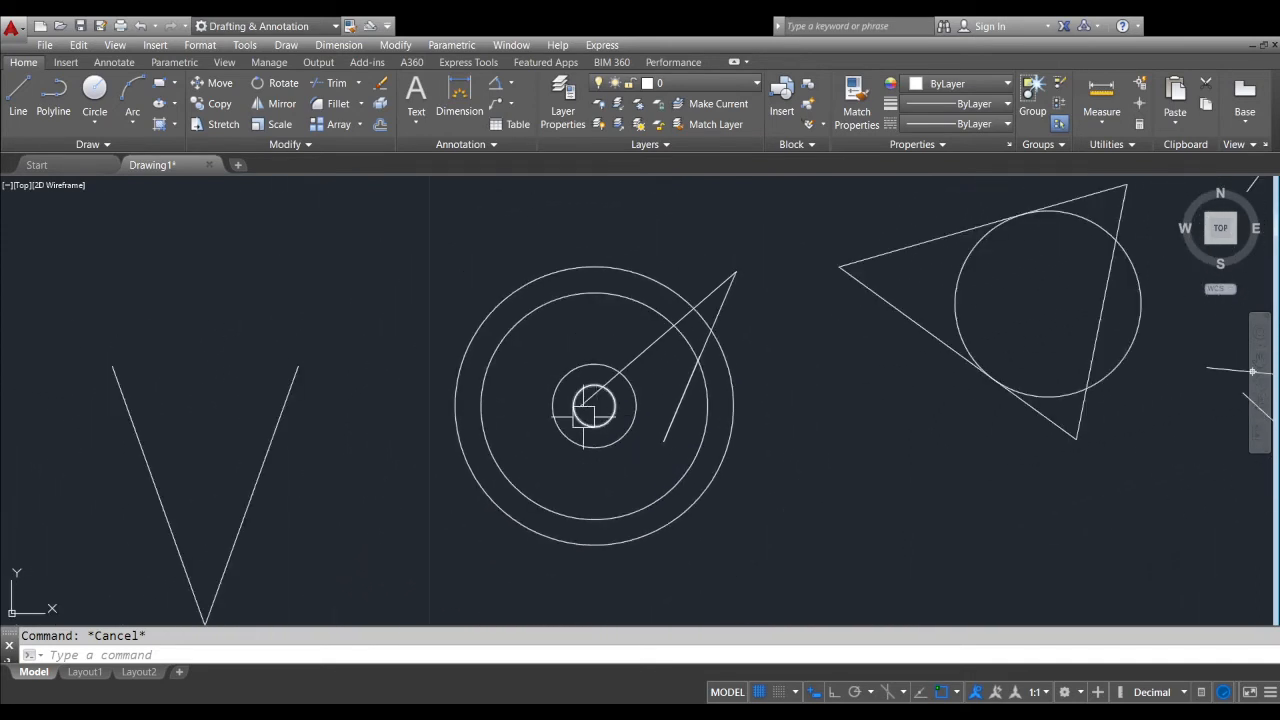
scroll(523, 443, up, 2)
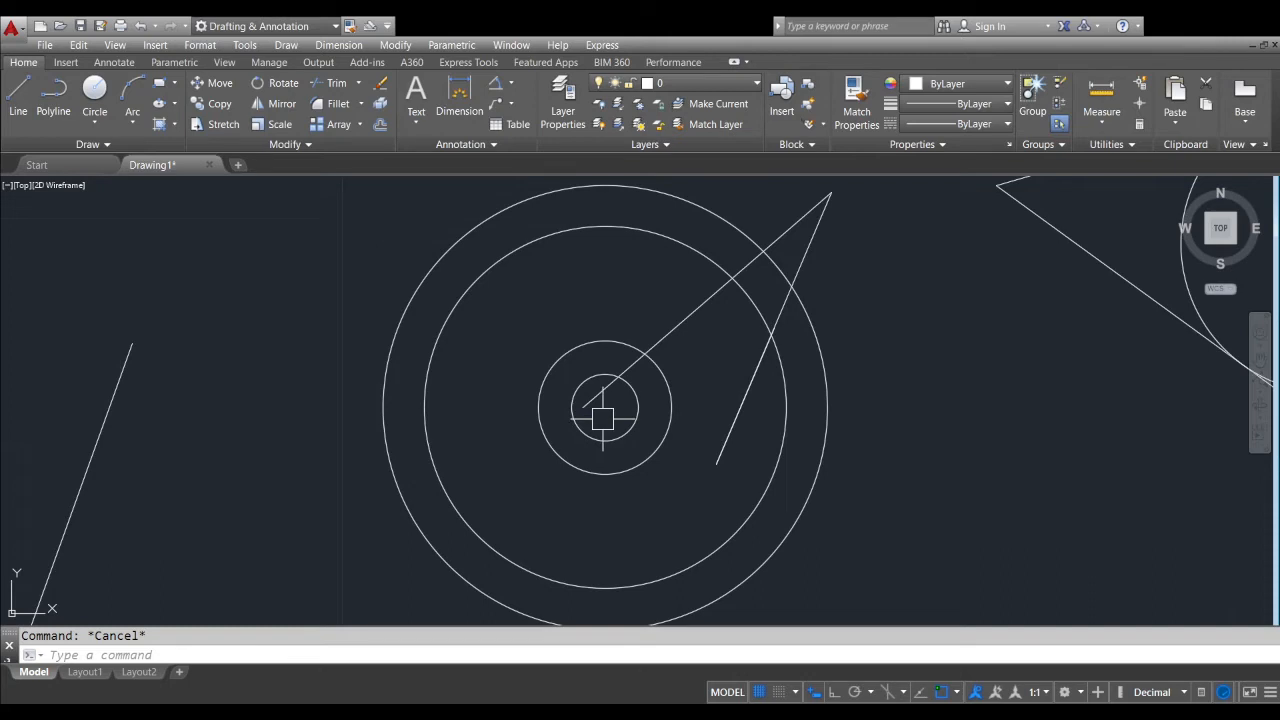
scroll(601, 418, down, 2)
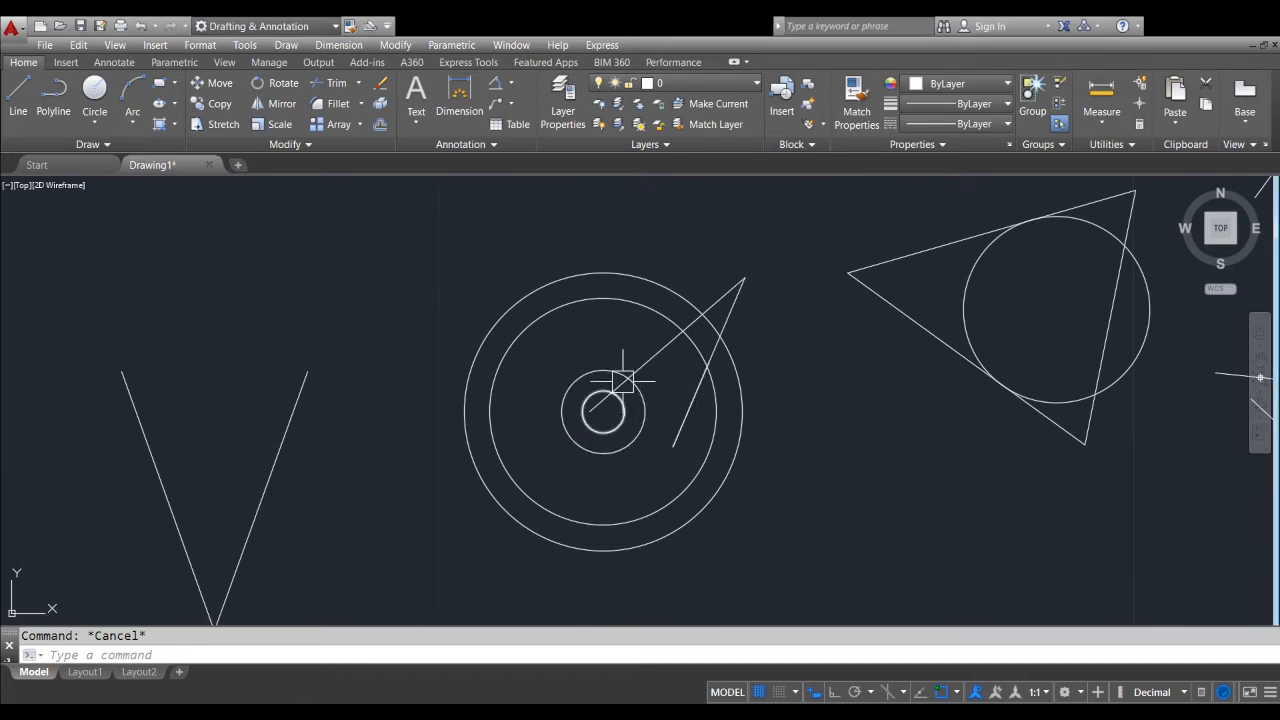
mouse_move(622, 380)
middle_down()
mouse_move(488, 386)
mouse_move(466, 449)
middle_up()
scroll(522, 380, down, 2)
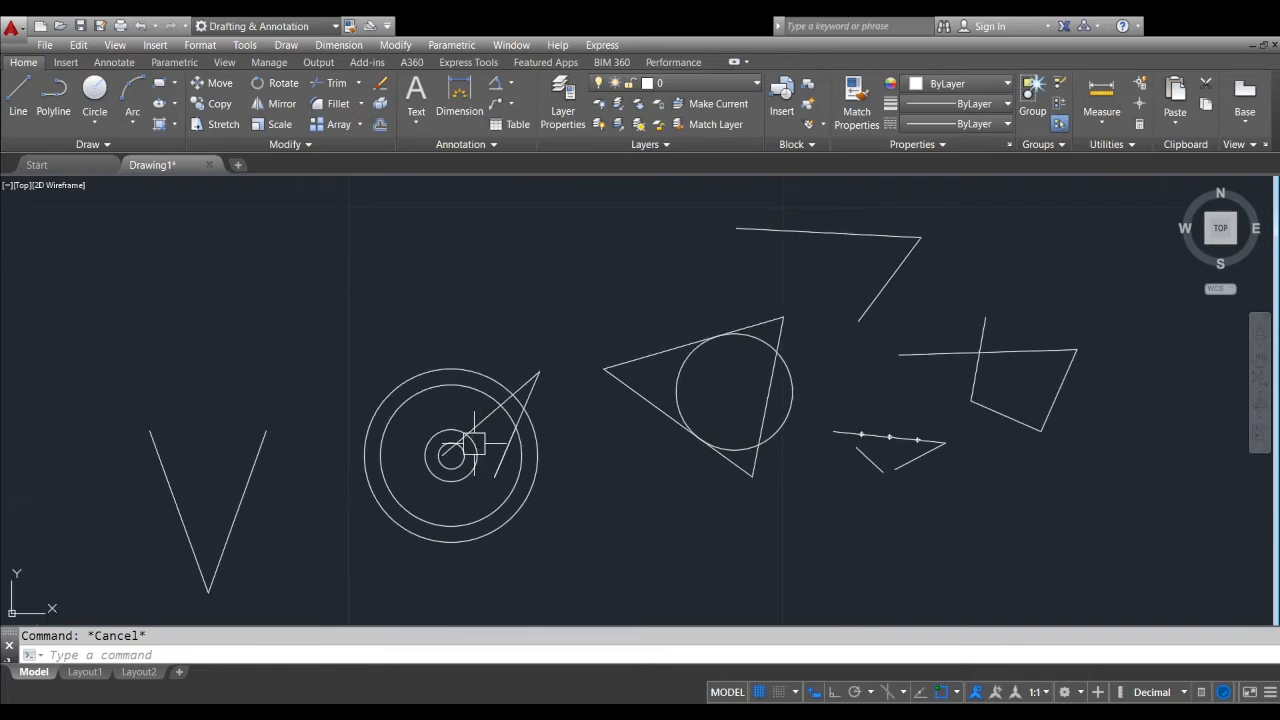
scroll(458, 453, up, 2)
scroll(458, 453, up, 2)
scroll(488, 450, down, 2)
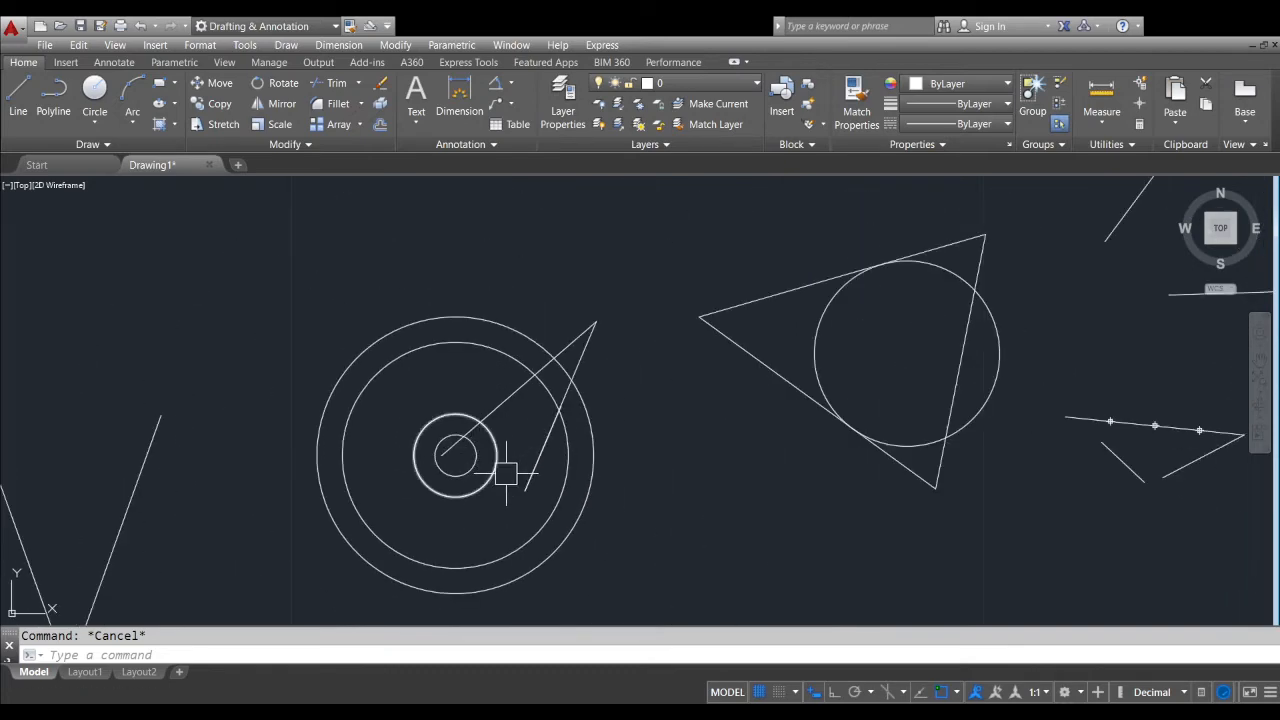
scroll(515, 470, down, 1)
scroll(515, 470, up, 3)
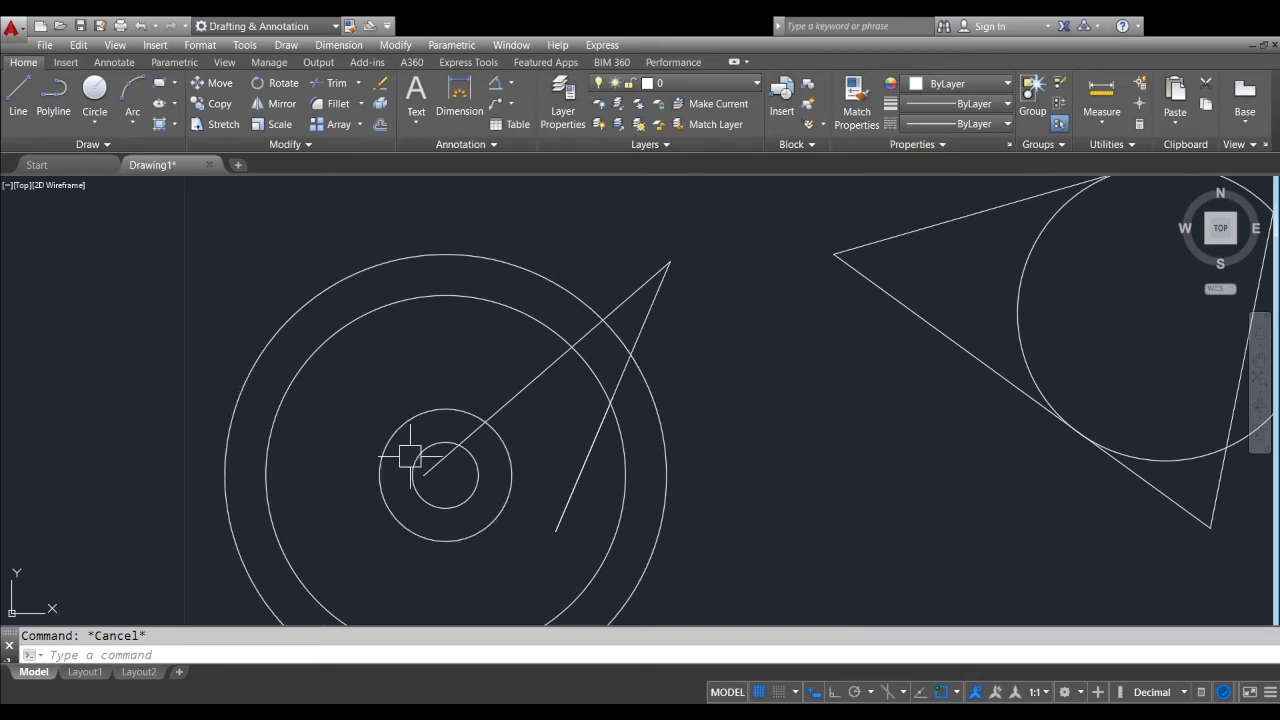
scroll(434, 462, down, 2)
scroll(441, 467, up, 2)
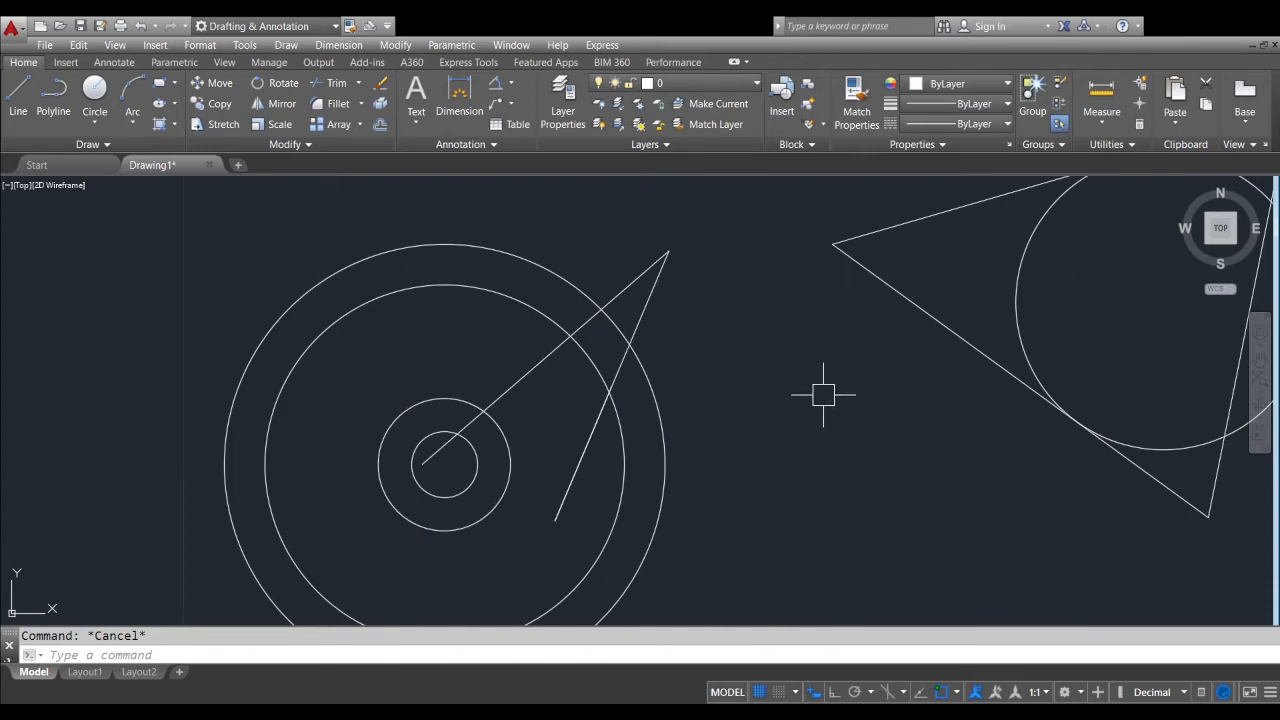
middle_drag(509, 441, 505, 383)
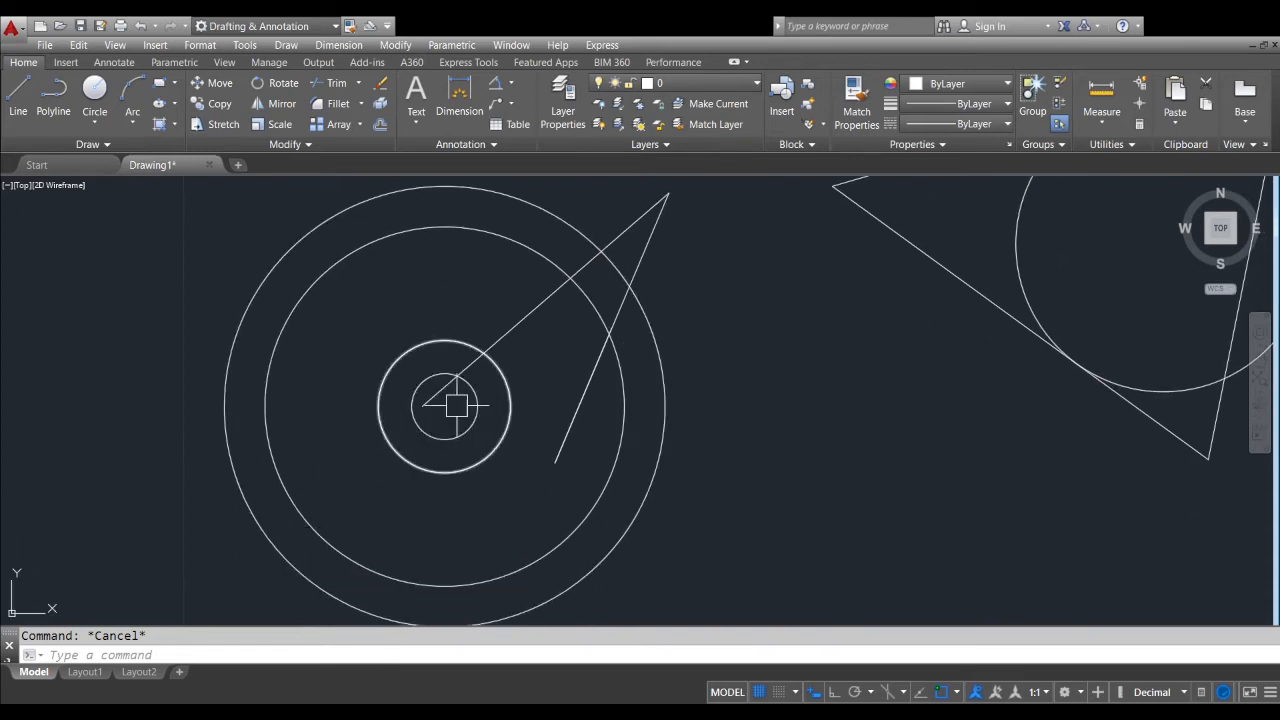
scroll(433, 431, up, 2)
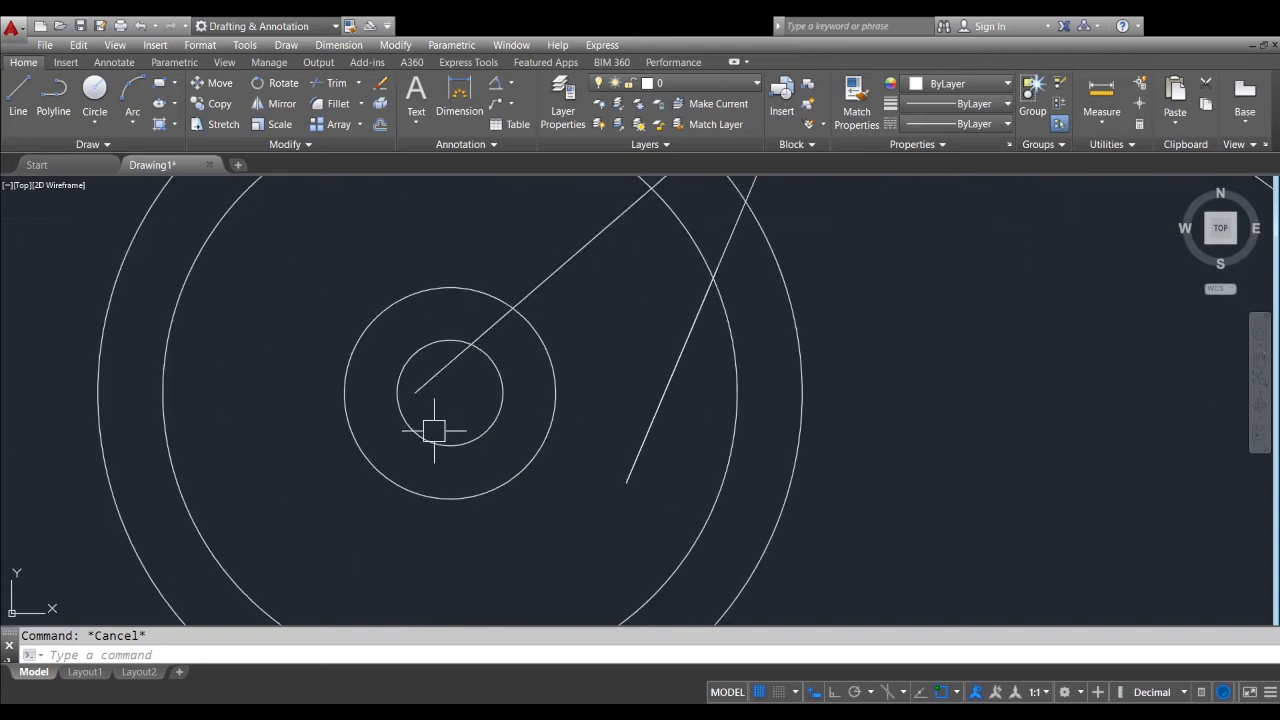
Copy the four concentric circles by their shared center to a free point above the V-shaped lines
scroll(439, 423, down, 2)
click(439, 423)
click(366, 493)
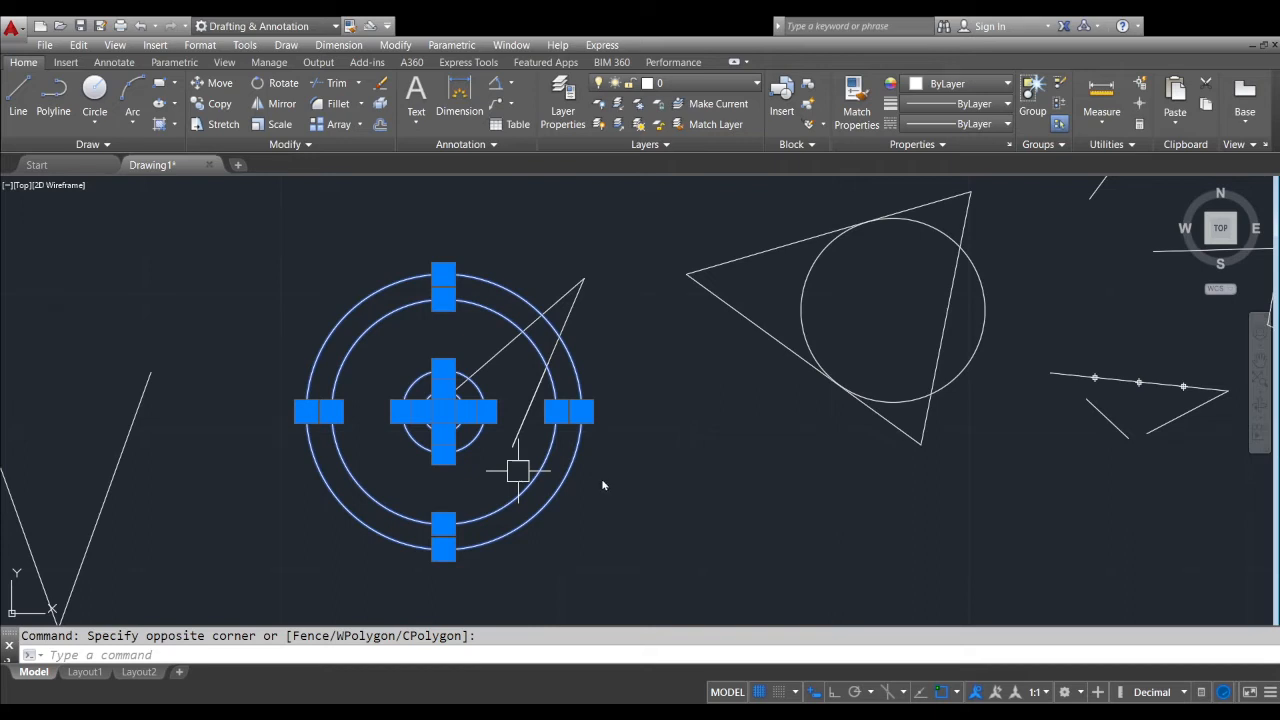
text(co)
key(Return)
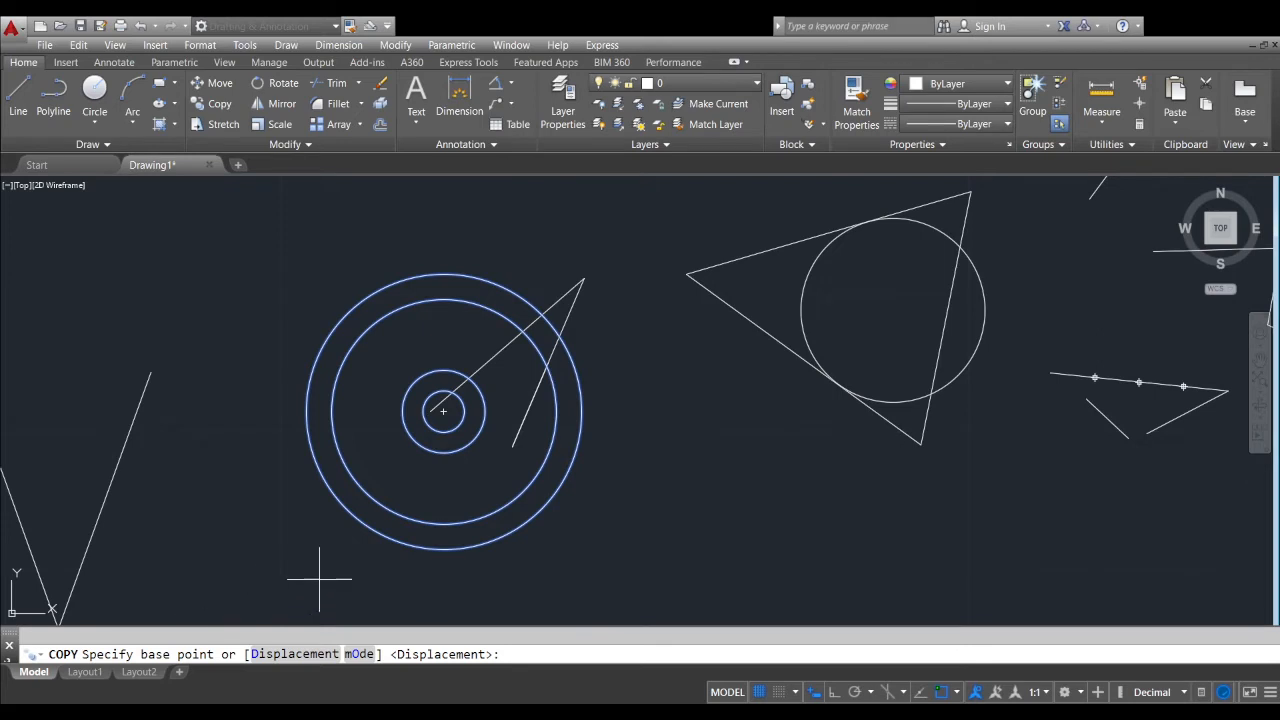
mouse_move(327, 567)
middle_down()
mouse_move(346, 529)
mouse_move(329, 568)
middle_up()
scroll(448, 398, up, 2)
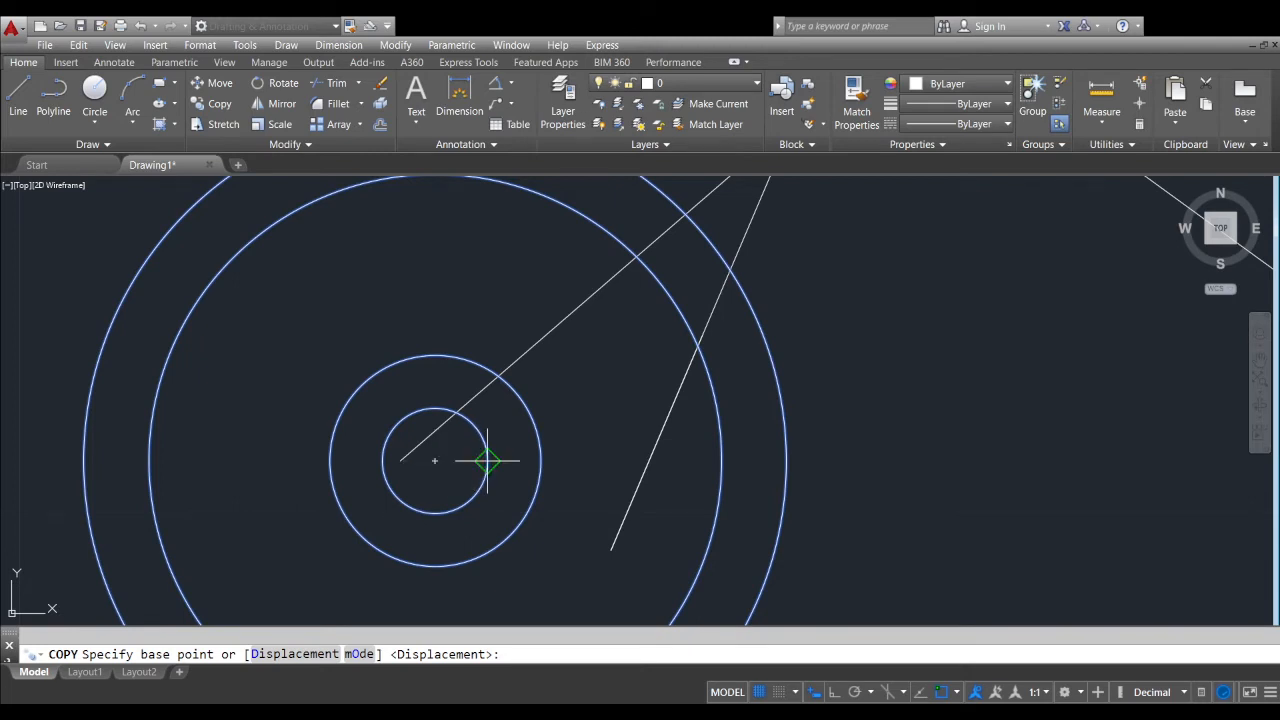
click(435, 460)
scroll(440, 460, down, 10)
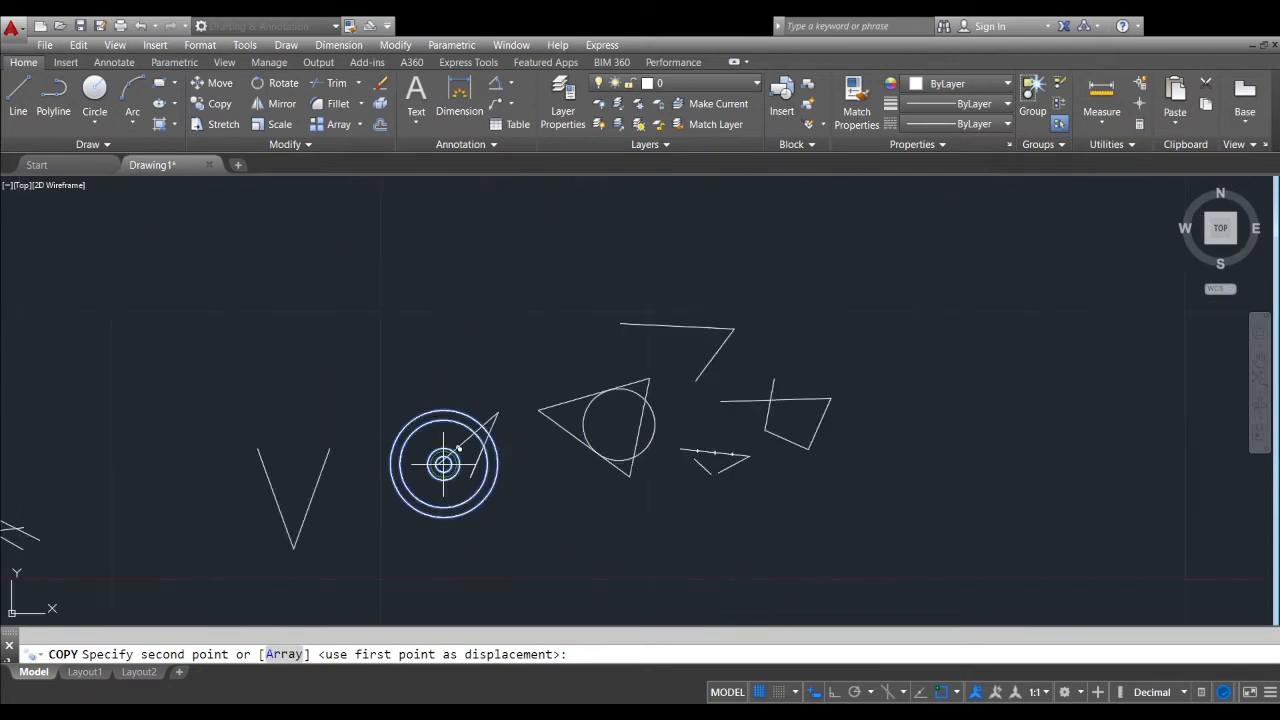
click(398, 379)
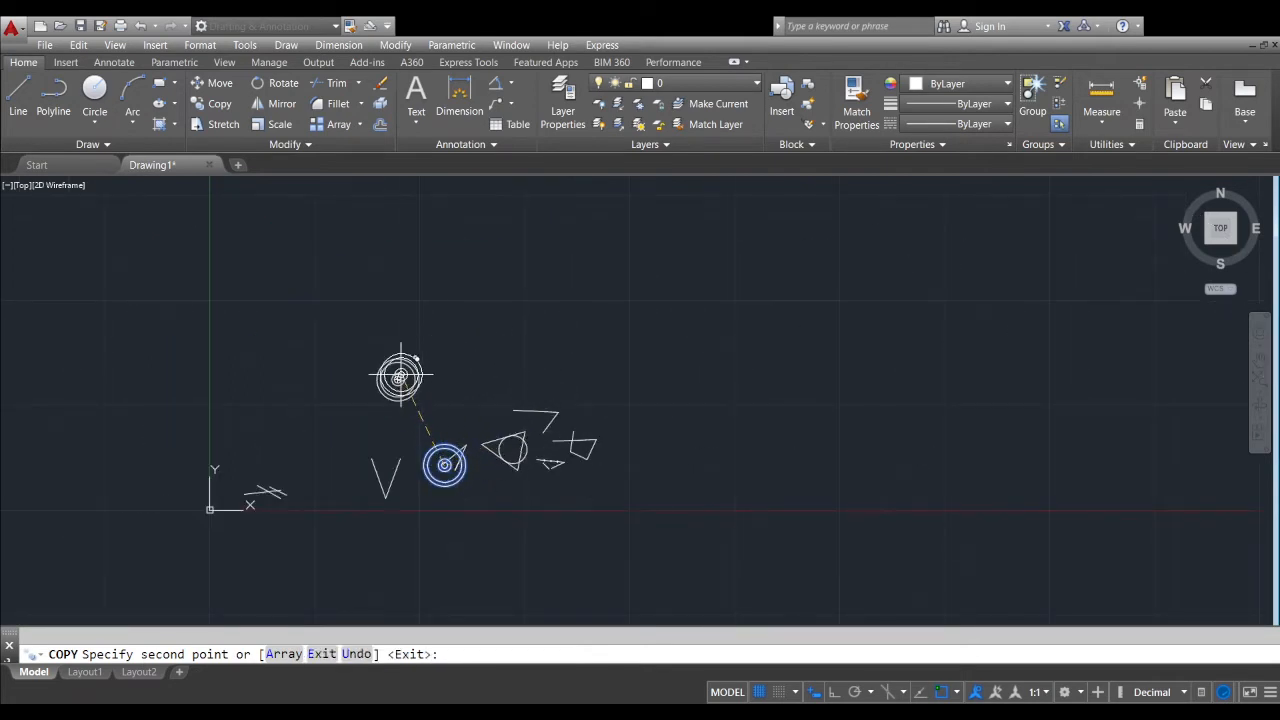
Place five more copies of the concentric circles in an arc above and to the right of the other shapes
click(469, 311)
click(586, 308)
click(726, 346)
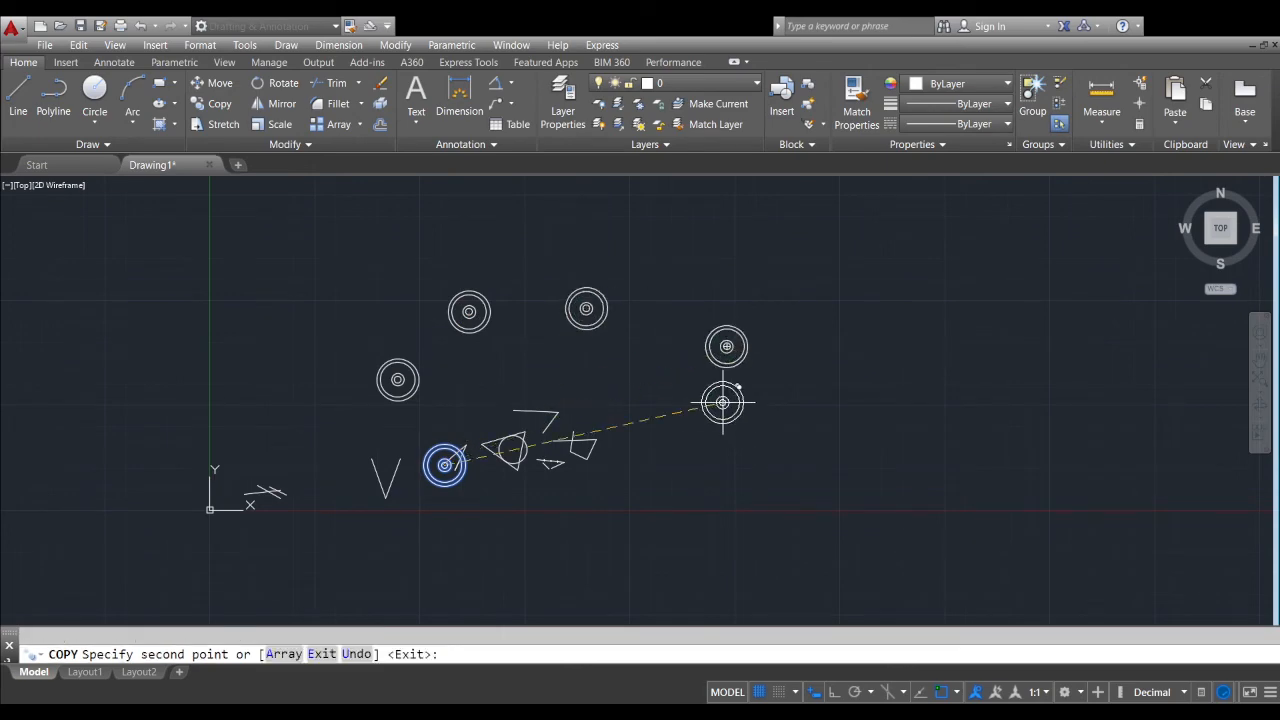
click(722, 402)
click(702, 481)
Place copies of the concentric circles centered on the open quadrilateral's bottom vertex and on both upper endpoints of the V-shaped lines
scroll(520, 514, up, 4)
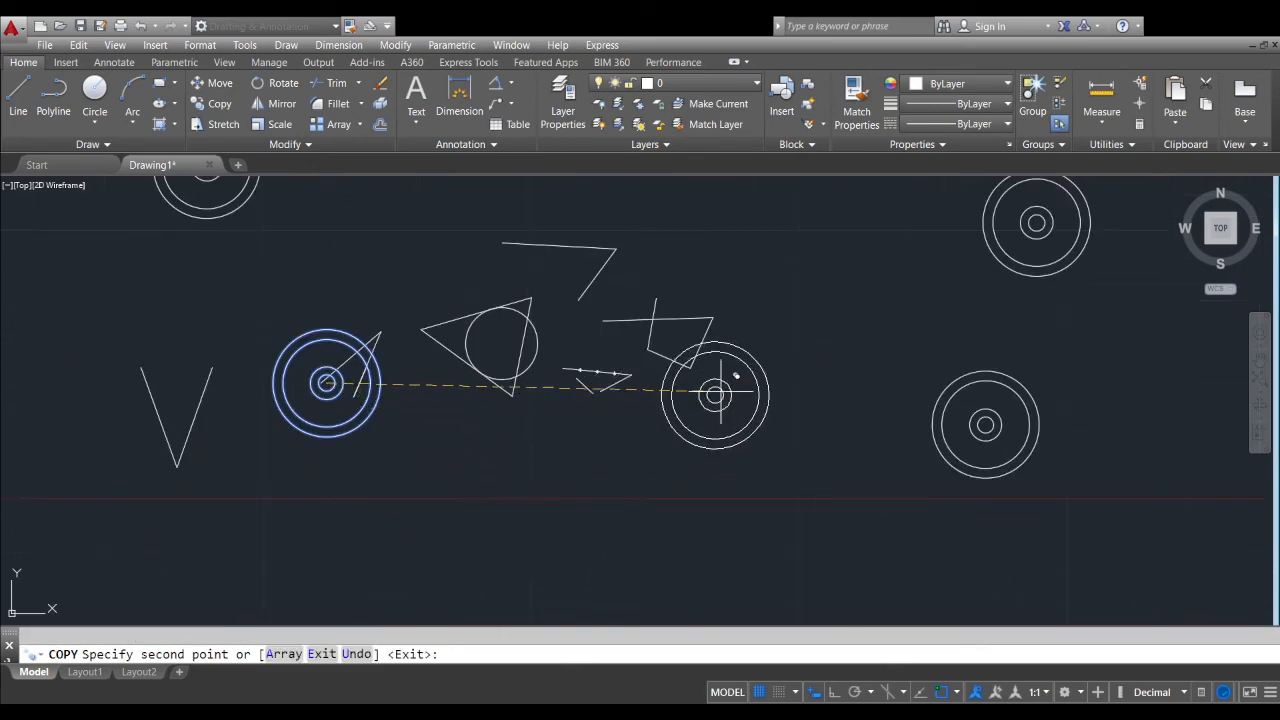
scroll(690, 382, up, 5)
scroll(635, 340, down, 7)
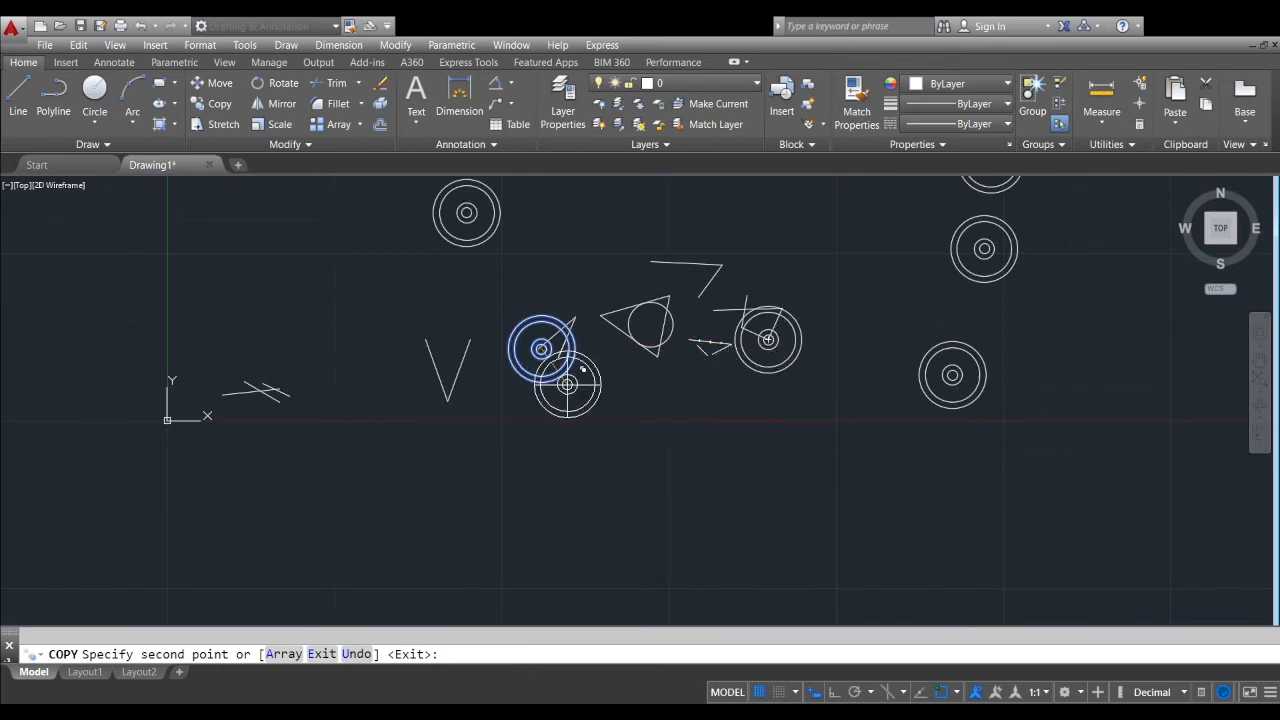
scroll(414, 349, up, 4)
click(427, 332)
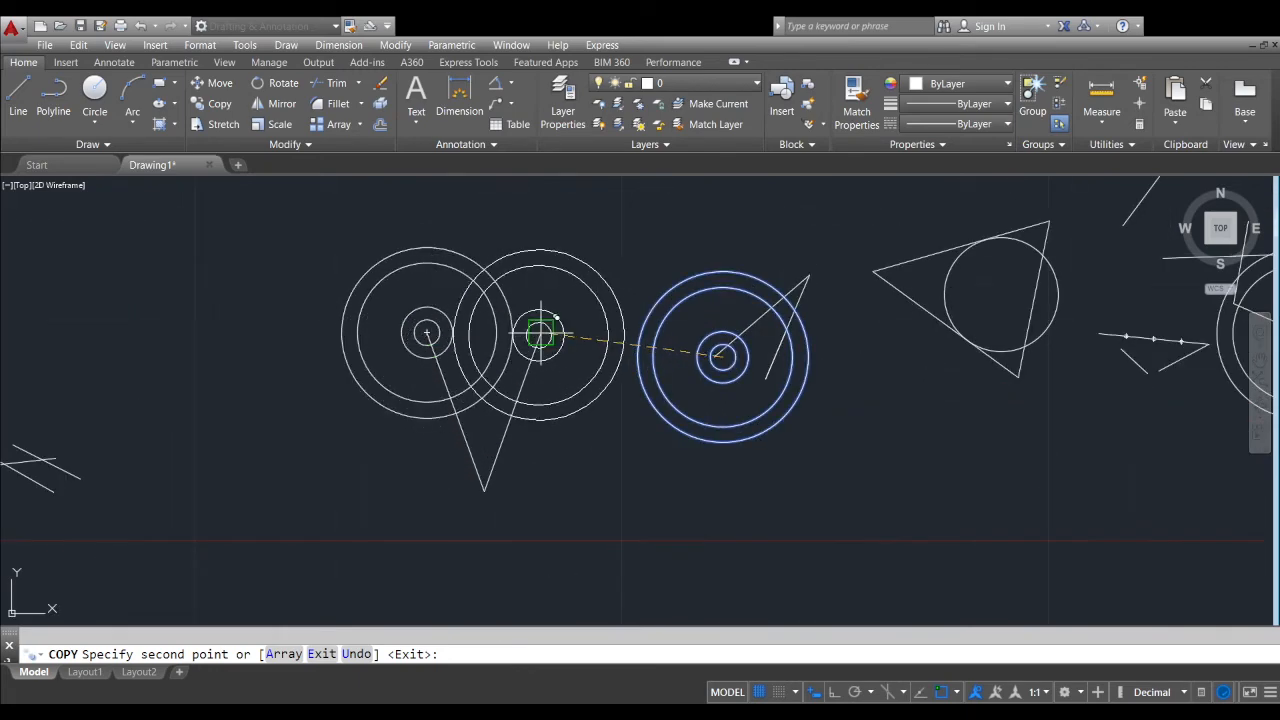
click(541, 332)
Place three copies of the concentric circles in a row above the open two-segment line and finish the COPY command
scroll(430, 466, down, 4)
middle_drag(563, 486, 543, 531)
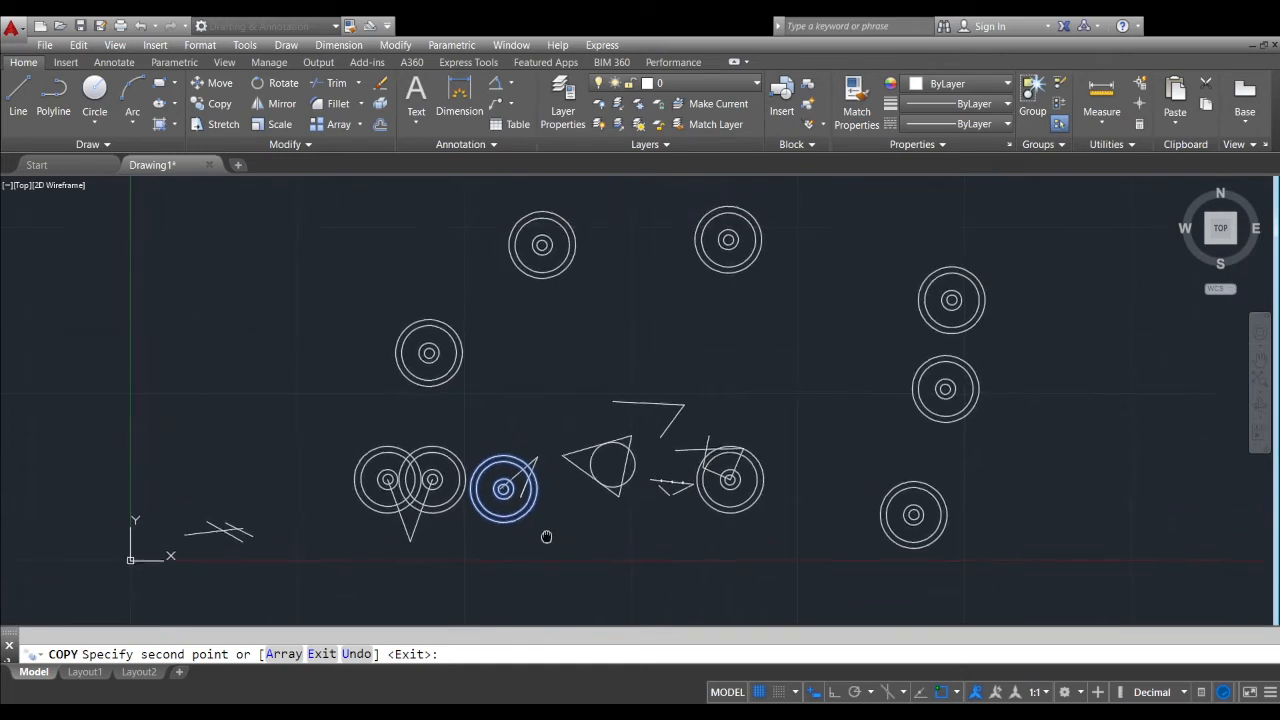
middle_drag(577, 417, 551, 371)
scroll(520, 371, up, 4)
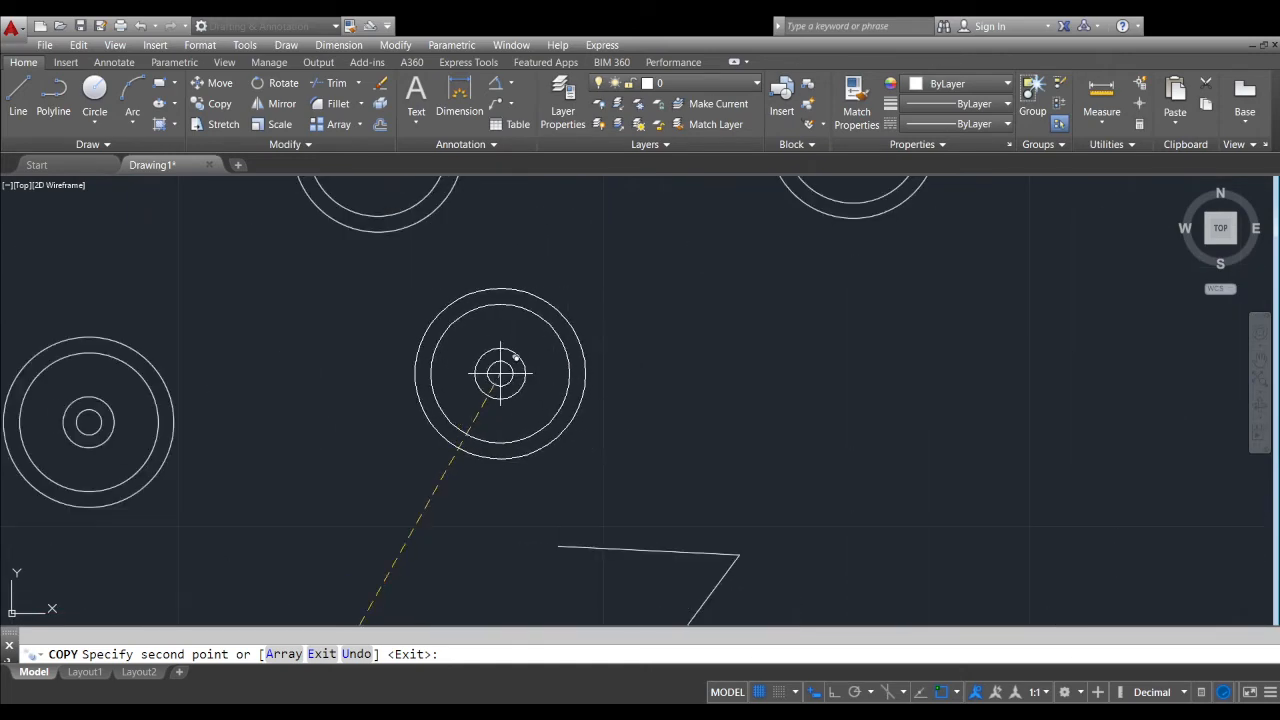
click(655, 365)
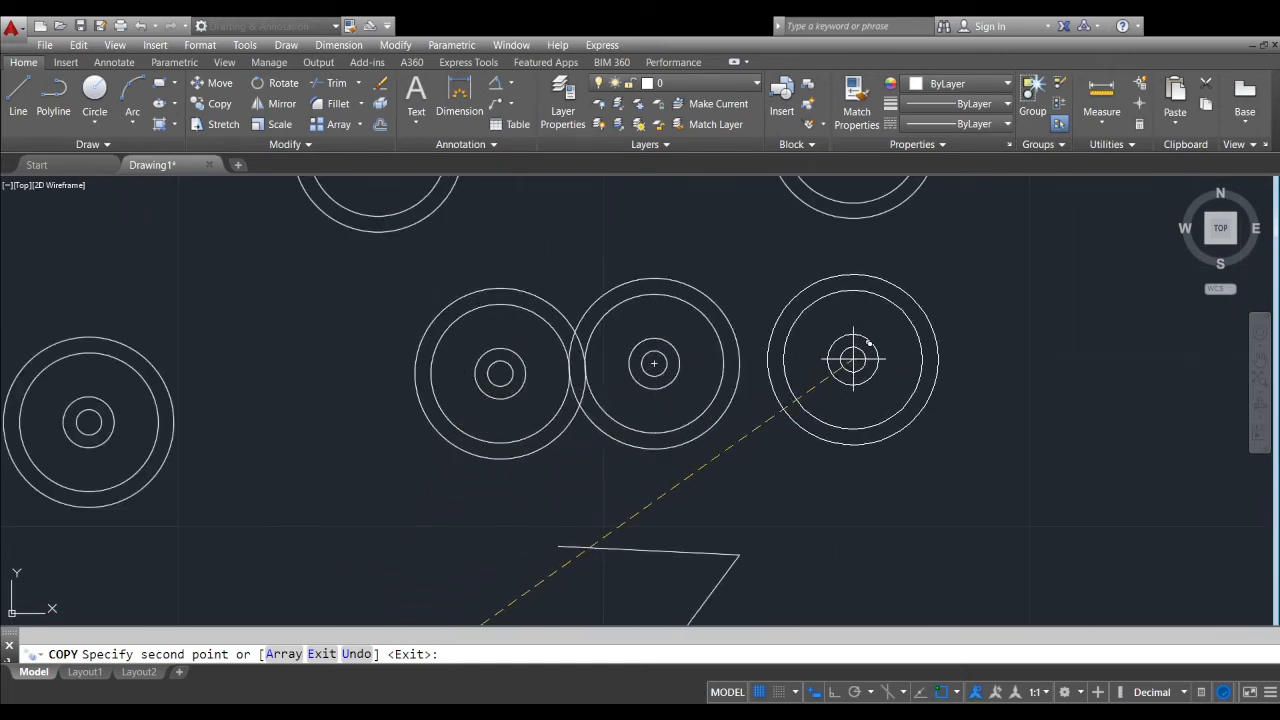
click(853, 358)
key(Return)
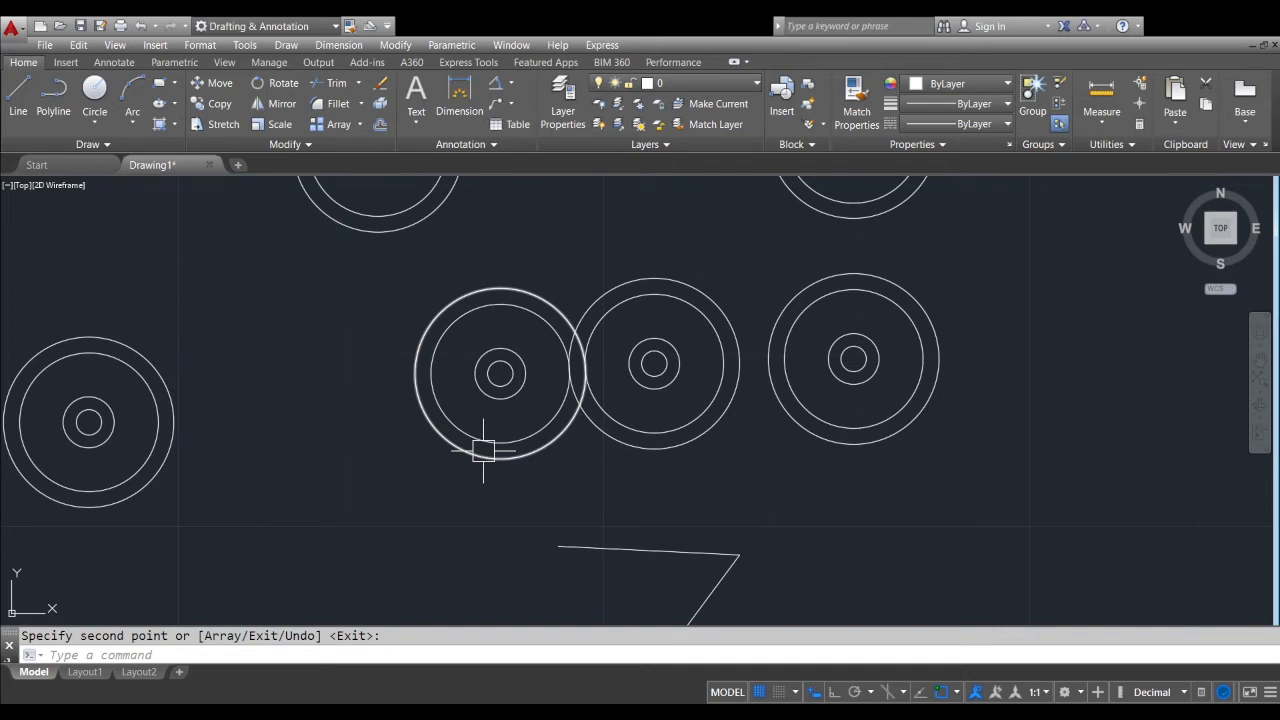
Start copying the leftmost set of concentric circles in the row above the open two-segment line, using its shared center as base point
key(Return)
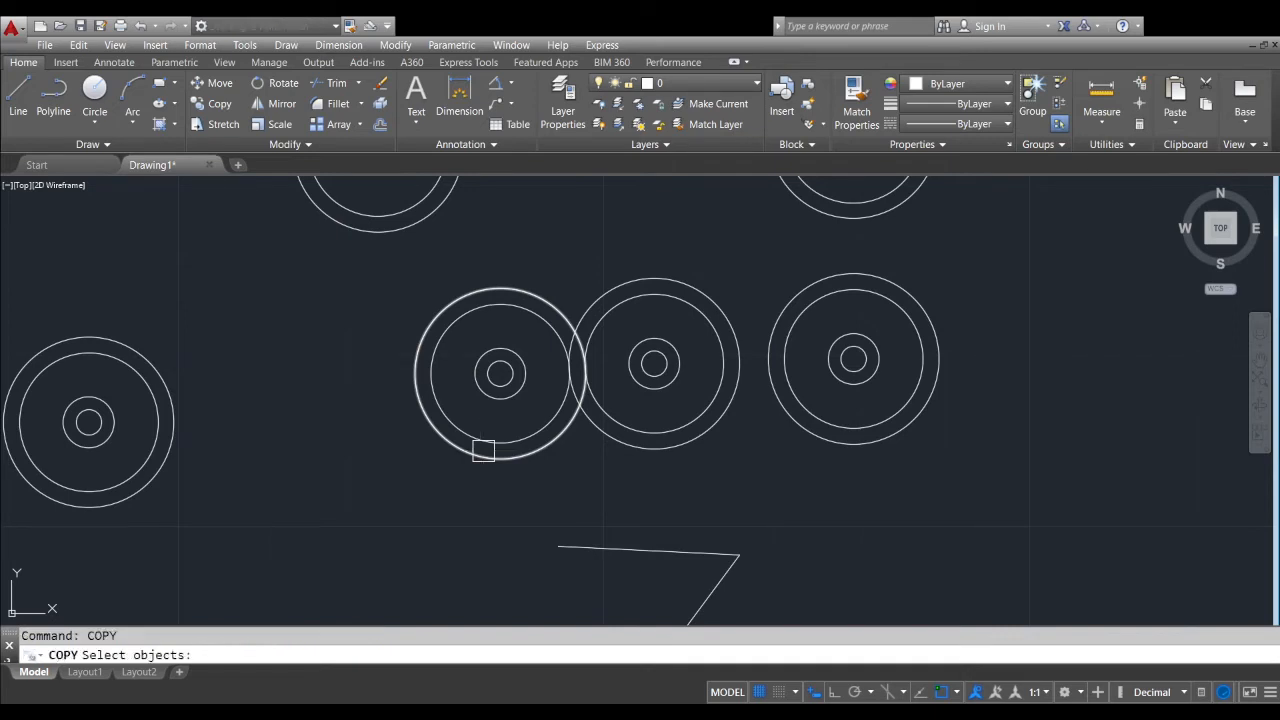
scroll(516, 399, up, 3)
click(464, 306)
scroll(462, 306, down, 2)
click(286, 442)
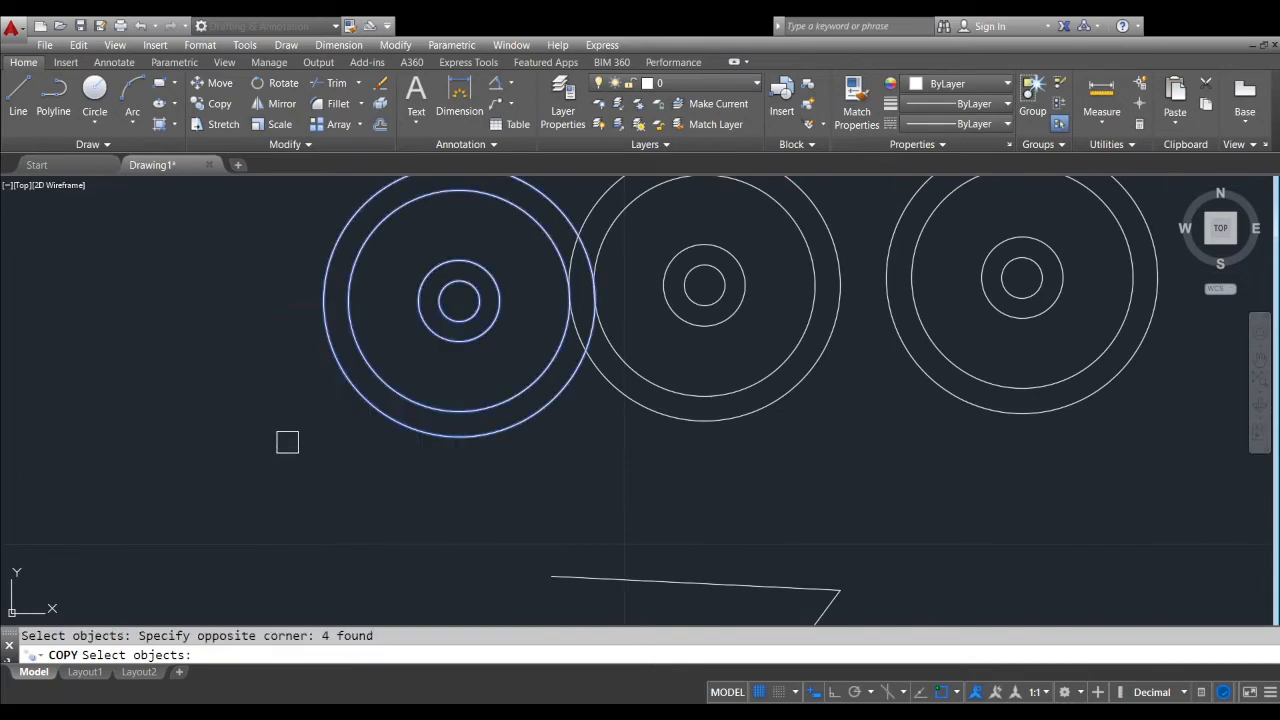
middle_drag(448, 310, 443, 420)
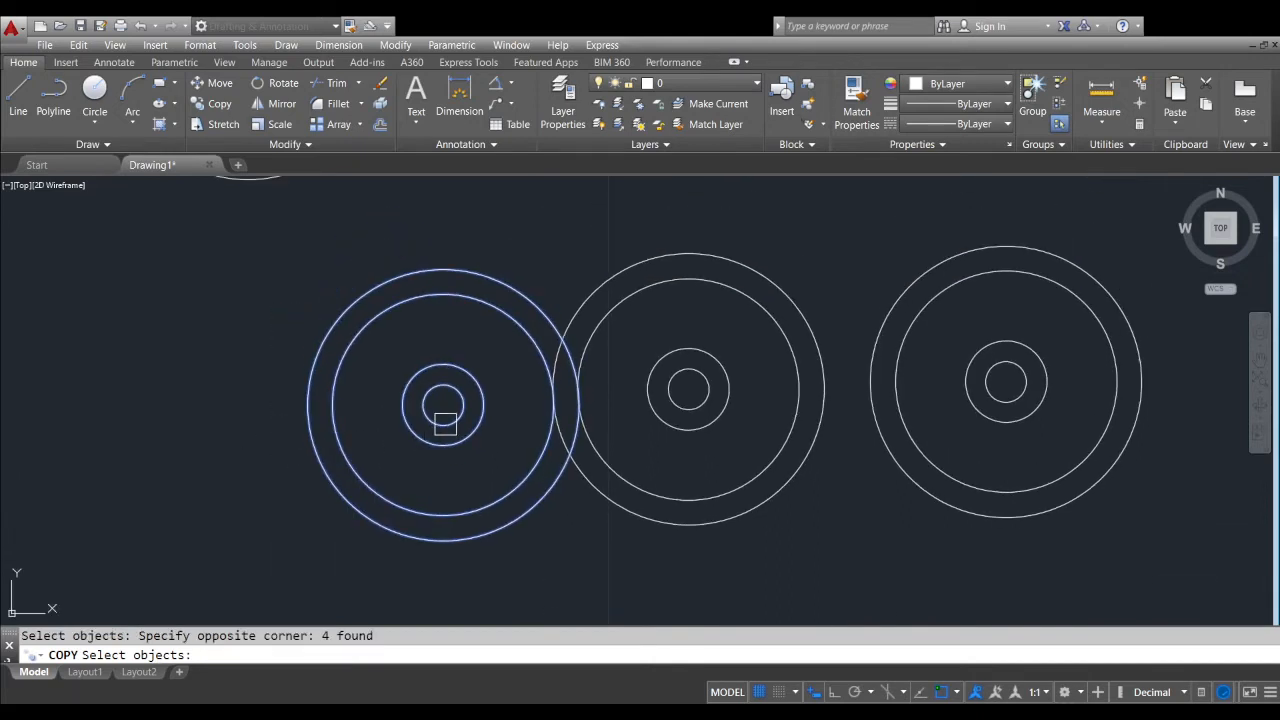
key(Return)
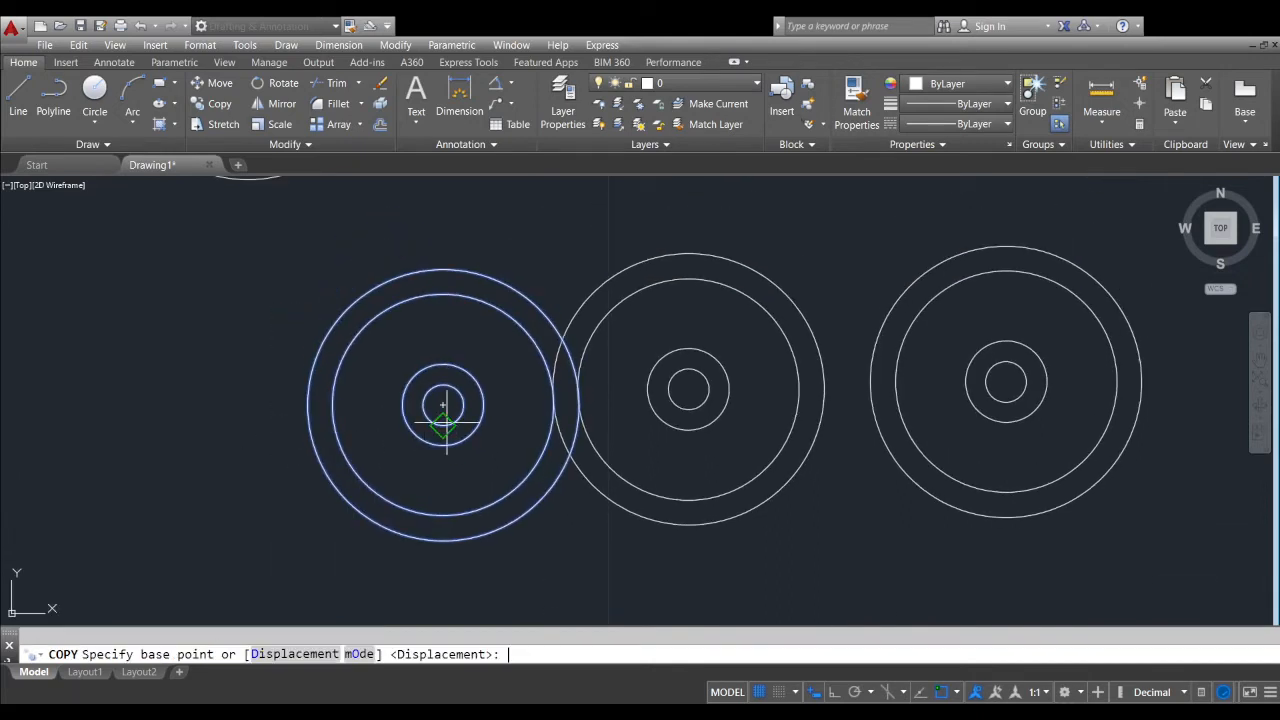
scroll(463, 404, up, 2)
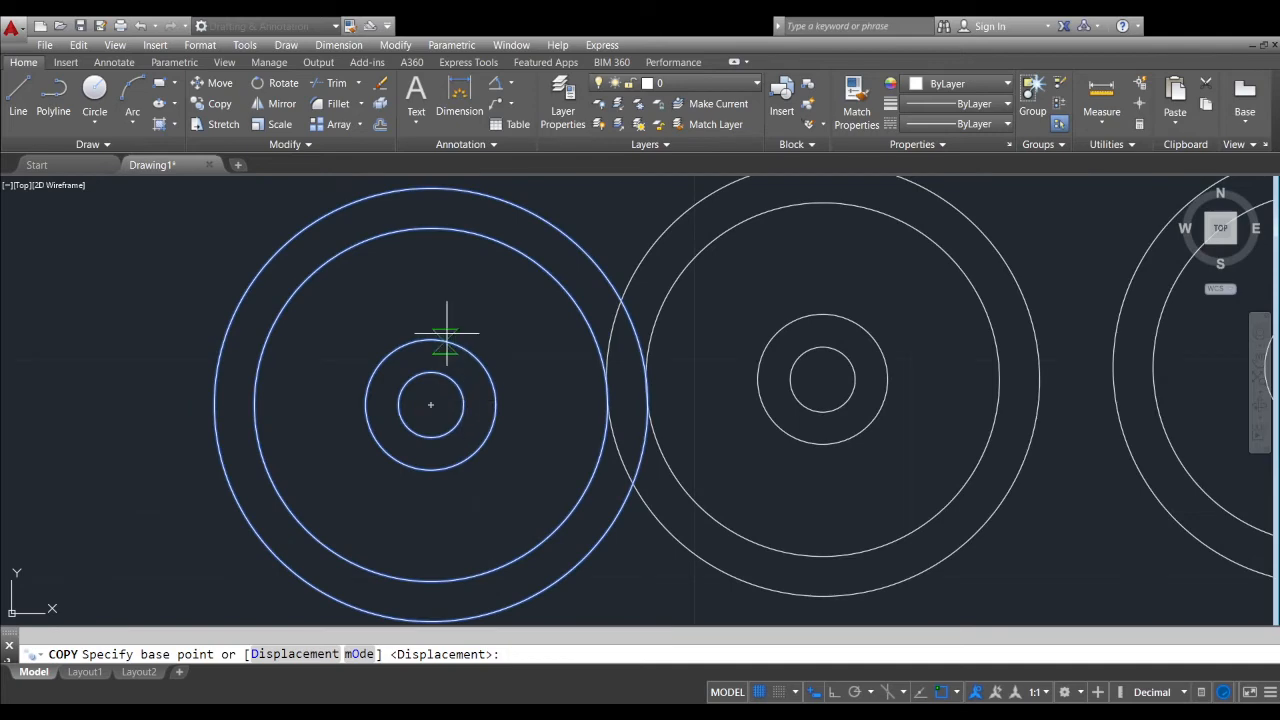
click(431, 404)
Place six copies of the concentric circles in a wide arc to the right of and below the other shapes
scroll(431, 404, down, 10)
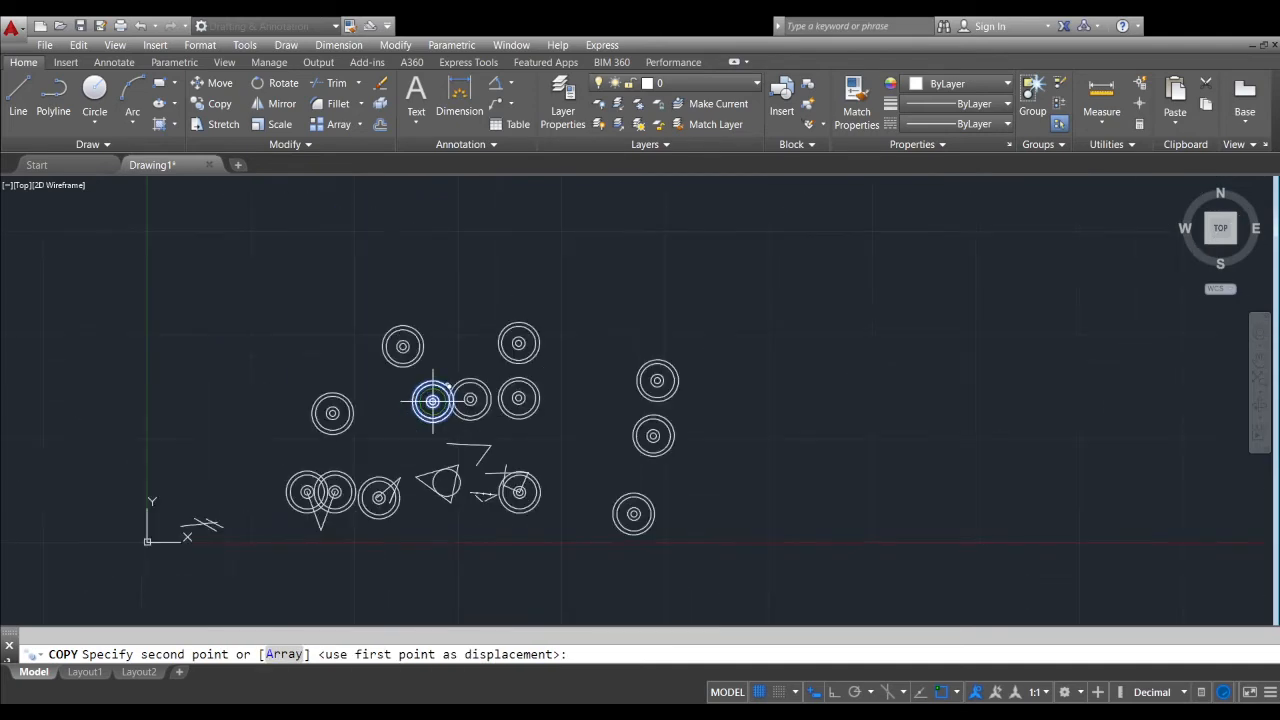
click(677, 282)
click(803, 352)
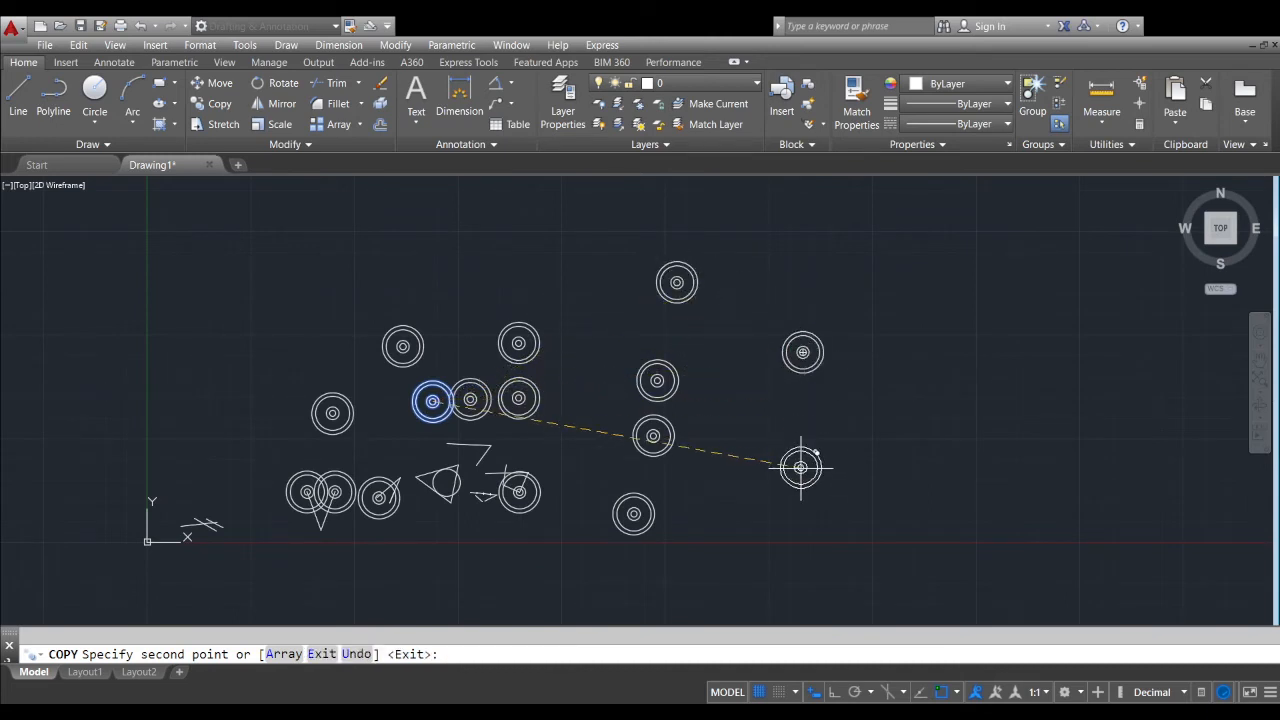
click(799, 473)
middle_drag(751, 543, 778, 443)
click(778, 443)
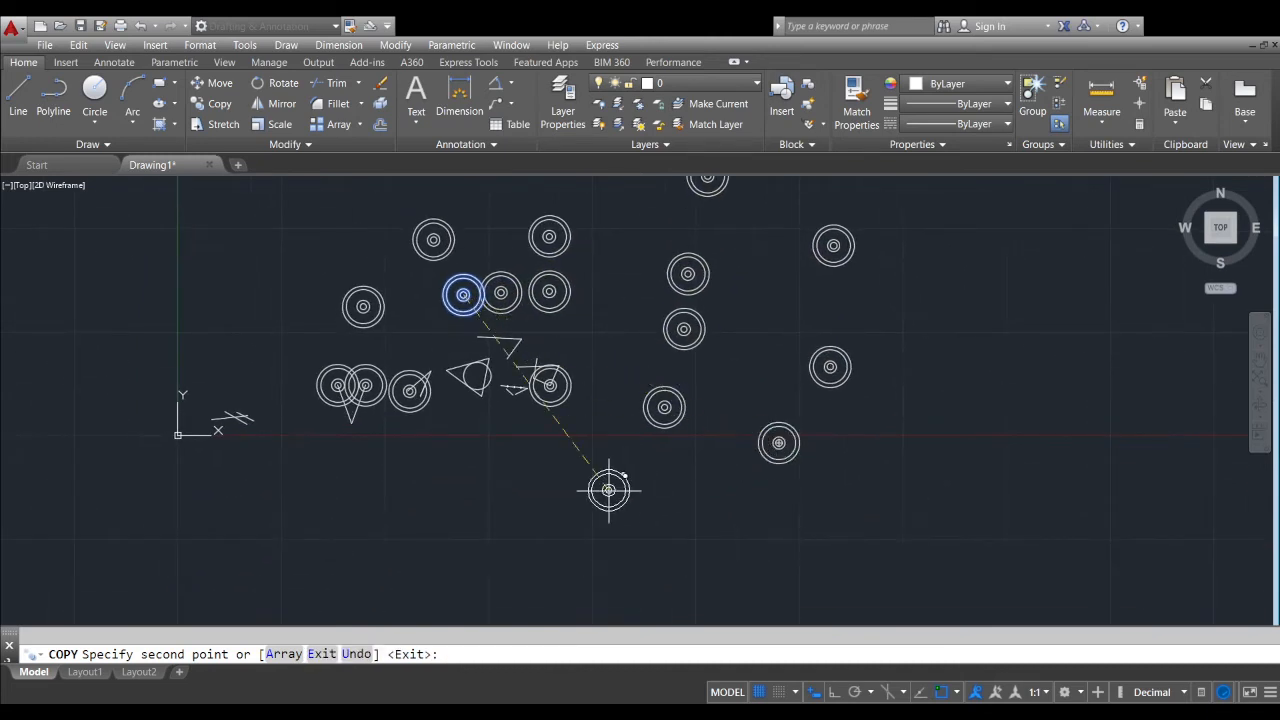
click(607, 490)
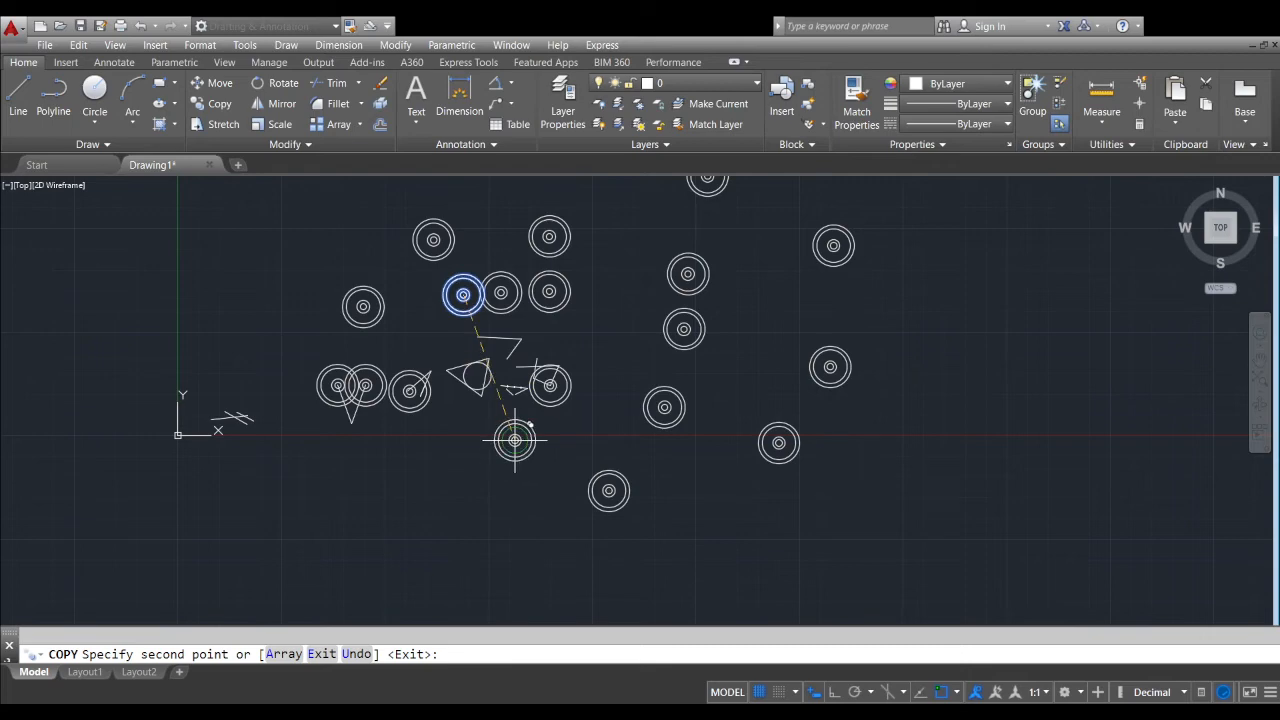
click(512, 438)
scroll(501, 410, up, 4)
middle_drag(506, 413, 522, 475)
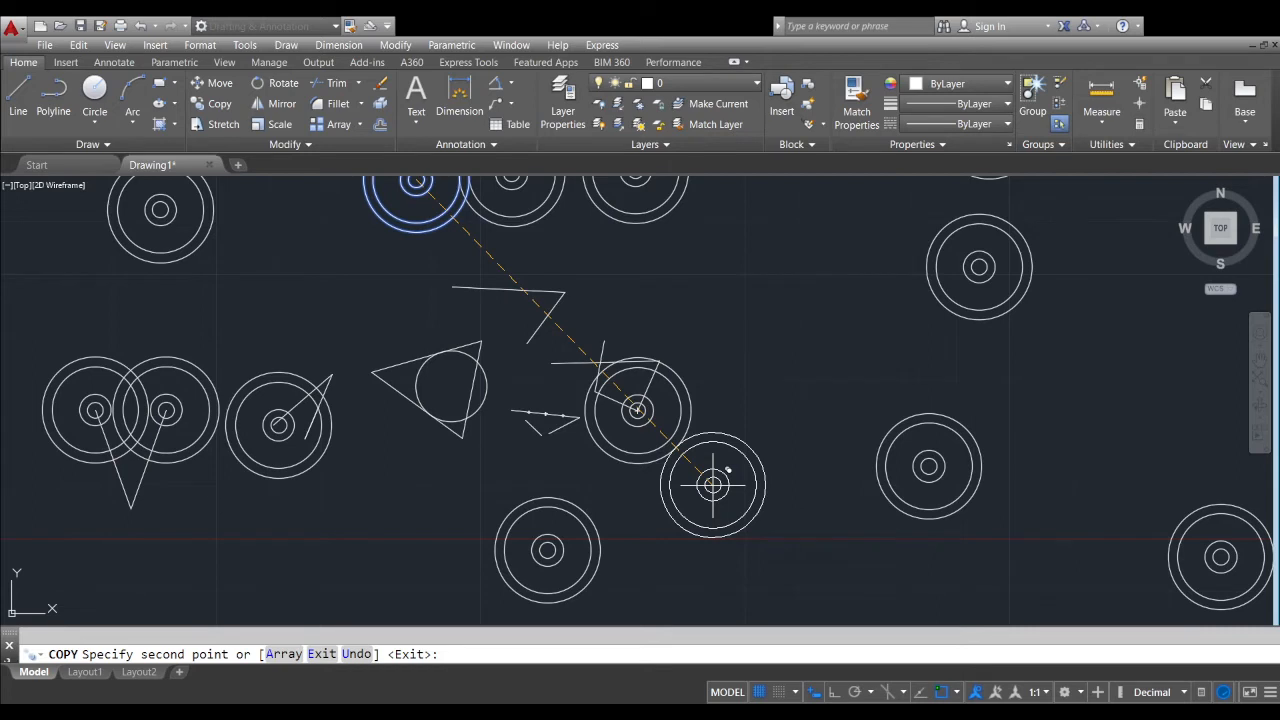
Array the concentric circles as 5 items in a widely spaced horizontal row with COPY's Array option, and finish the command
scroll(694, 460, down, 3)
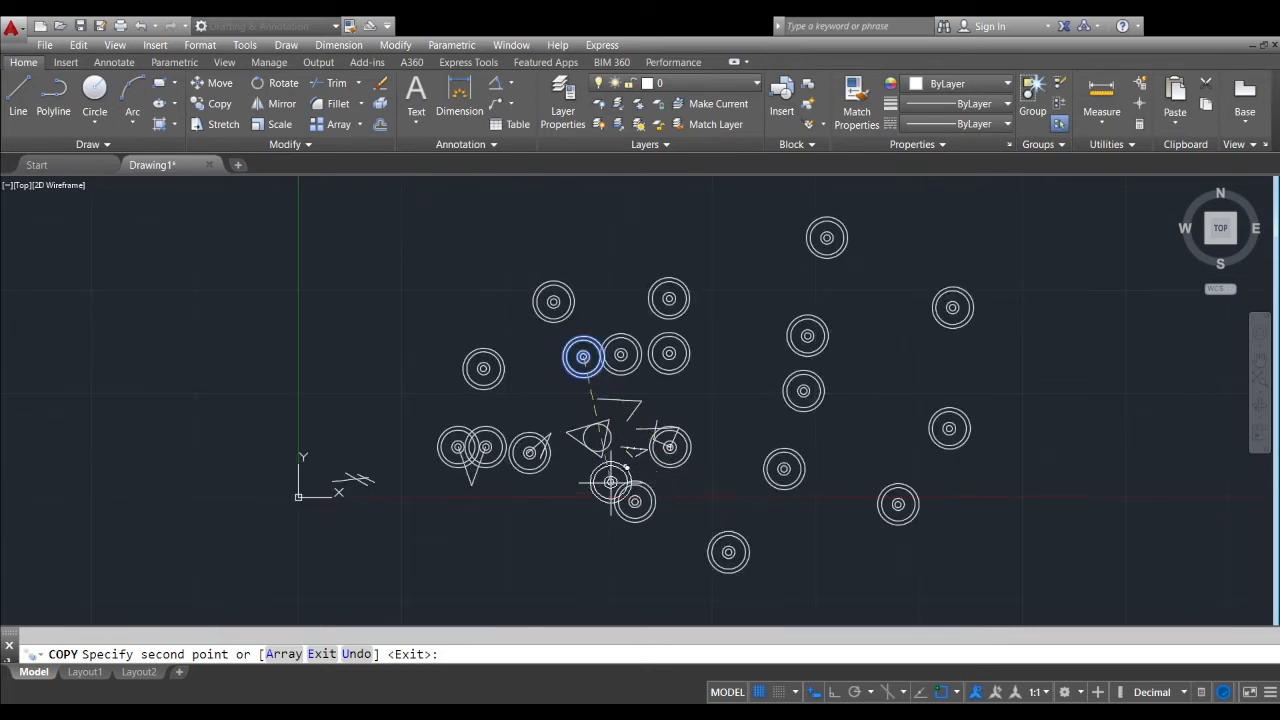
middle_drag(697, 383, 579, 435)
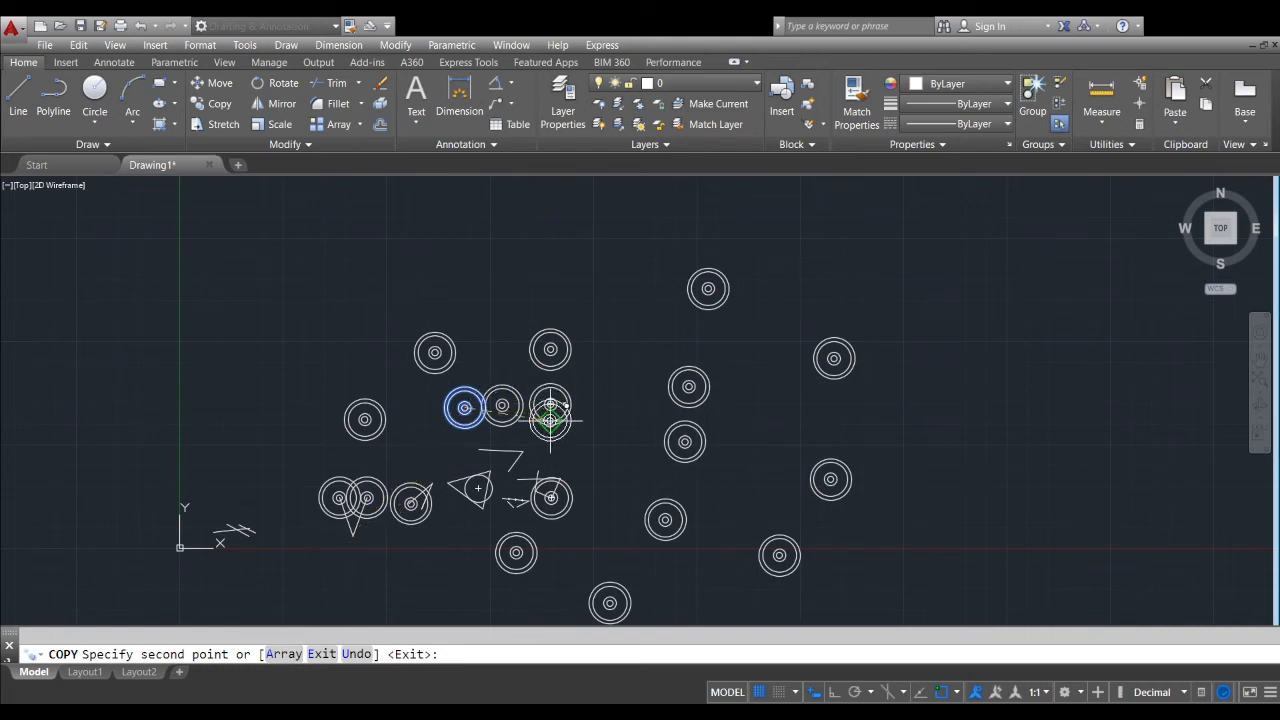
middle_drag(694, 310, 657, 310)
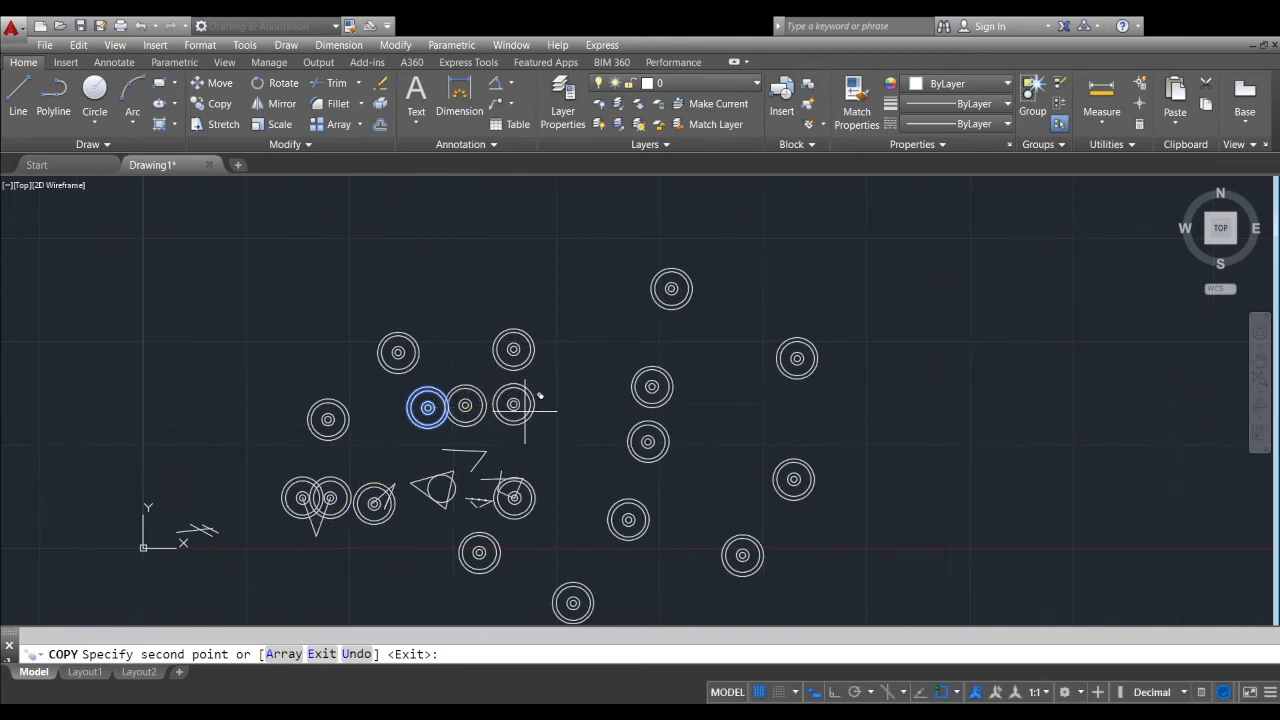
text(A)
key(Return)
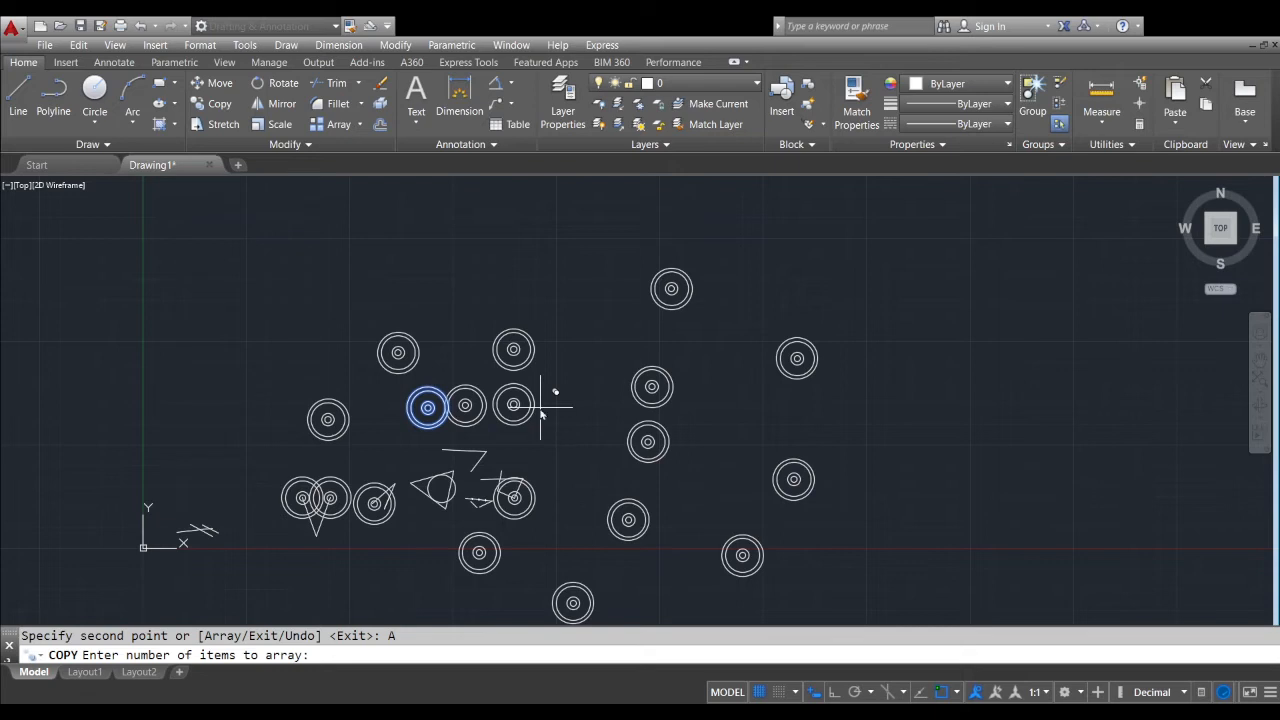
text(5)
key(Return)
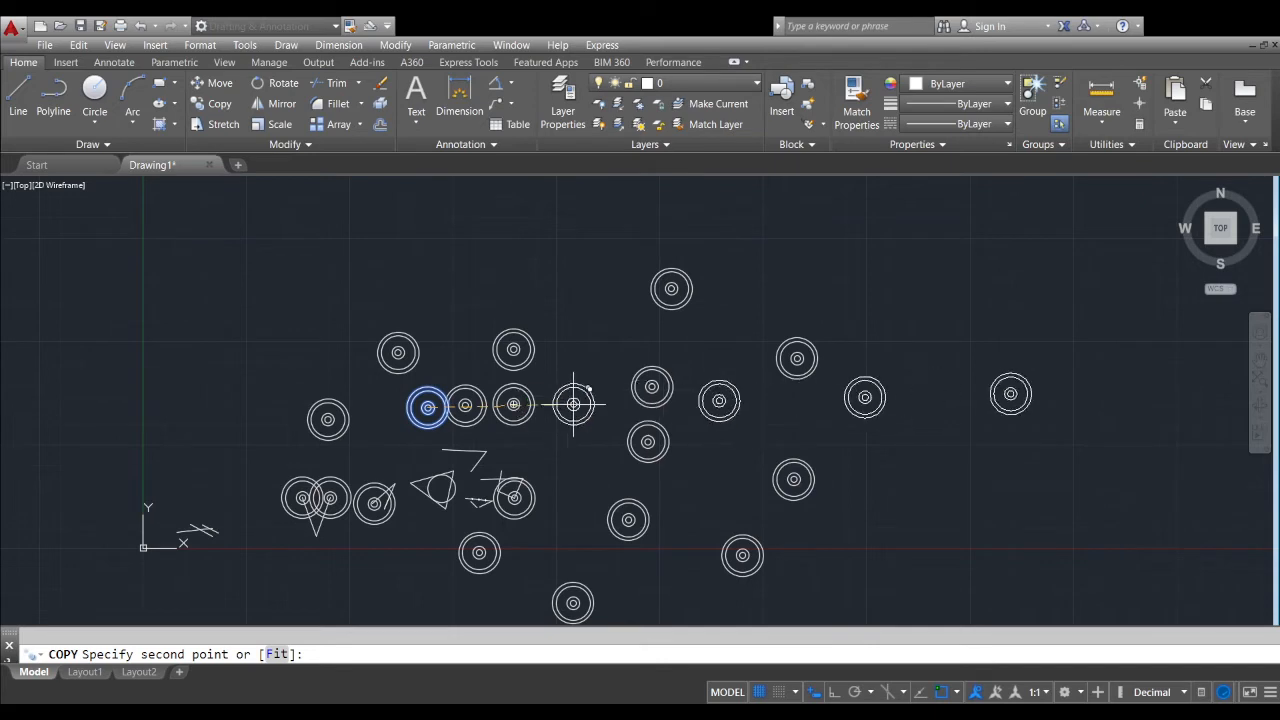
click(864, 409)
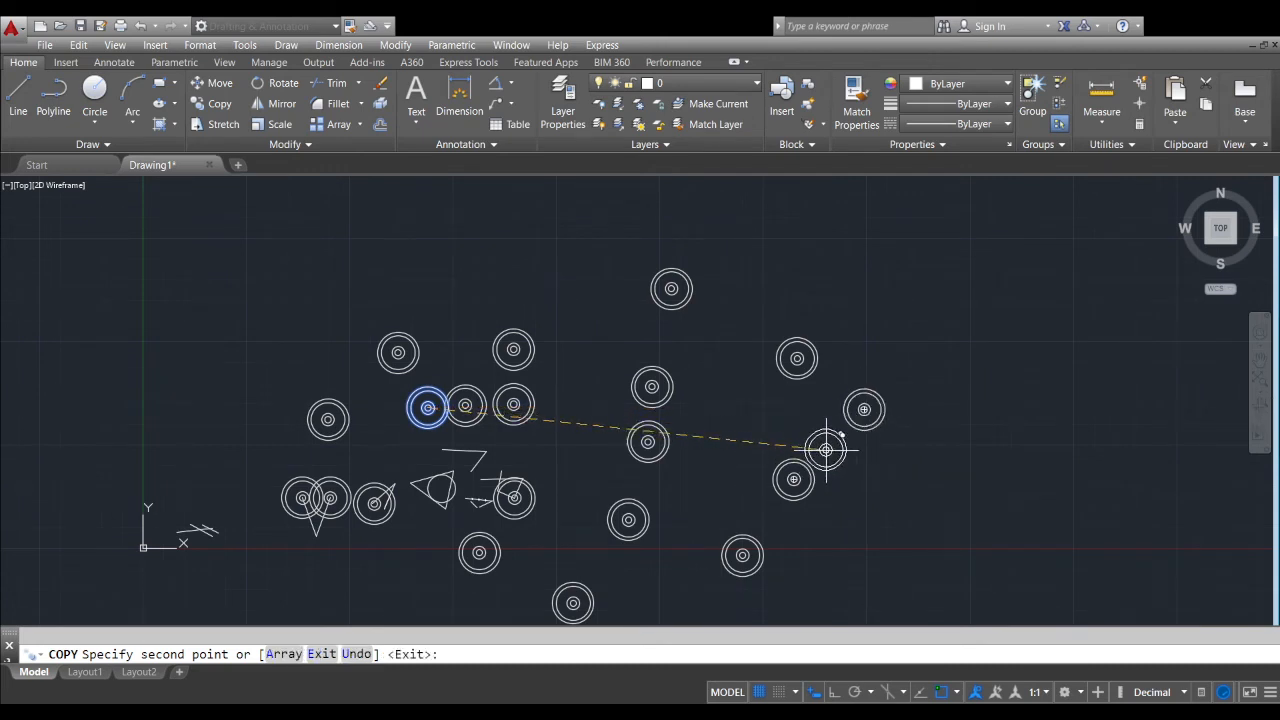
key(Return)
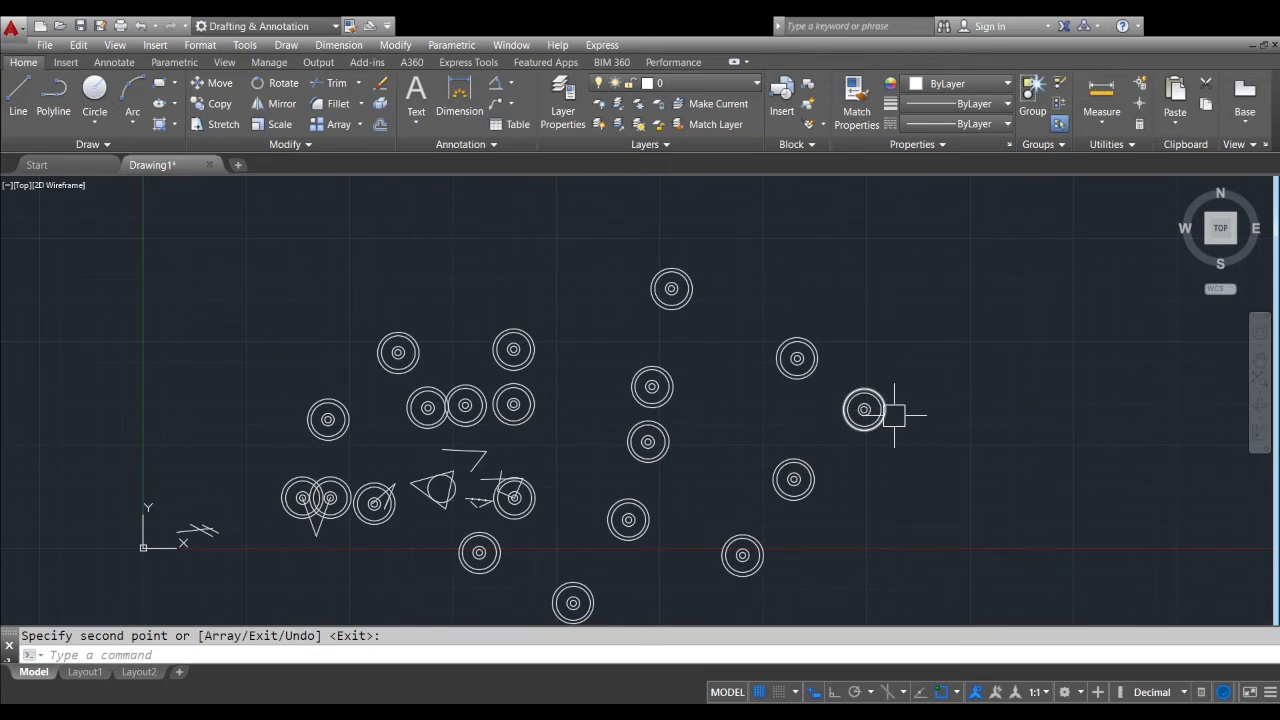
Examine the arrayed circle copies and their spacing along the whole row
scroll(880, 414, down, 5)
middle_drag(914, 420, 605, 432)
scroll(634, 438, up, 2)
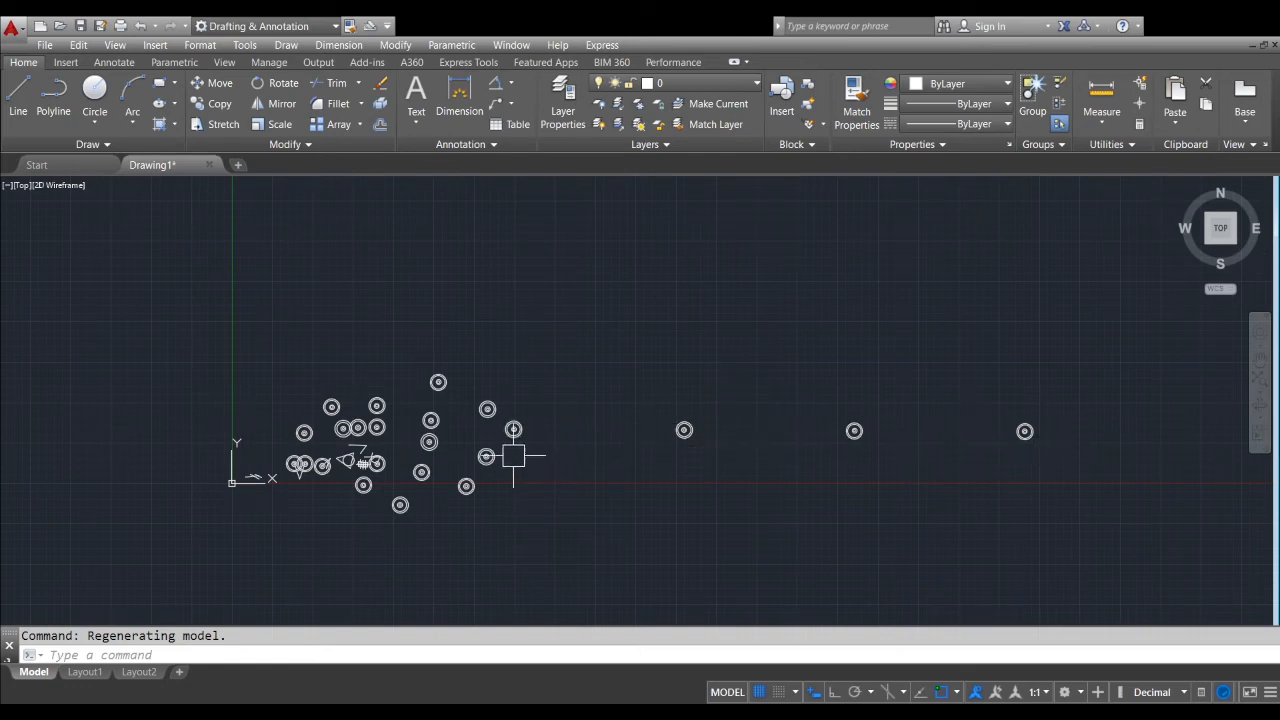
scroll(525, 428, up, 2)
middle_drag(507, 438, 401, 435)
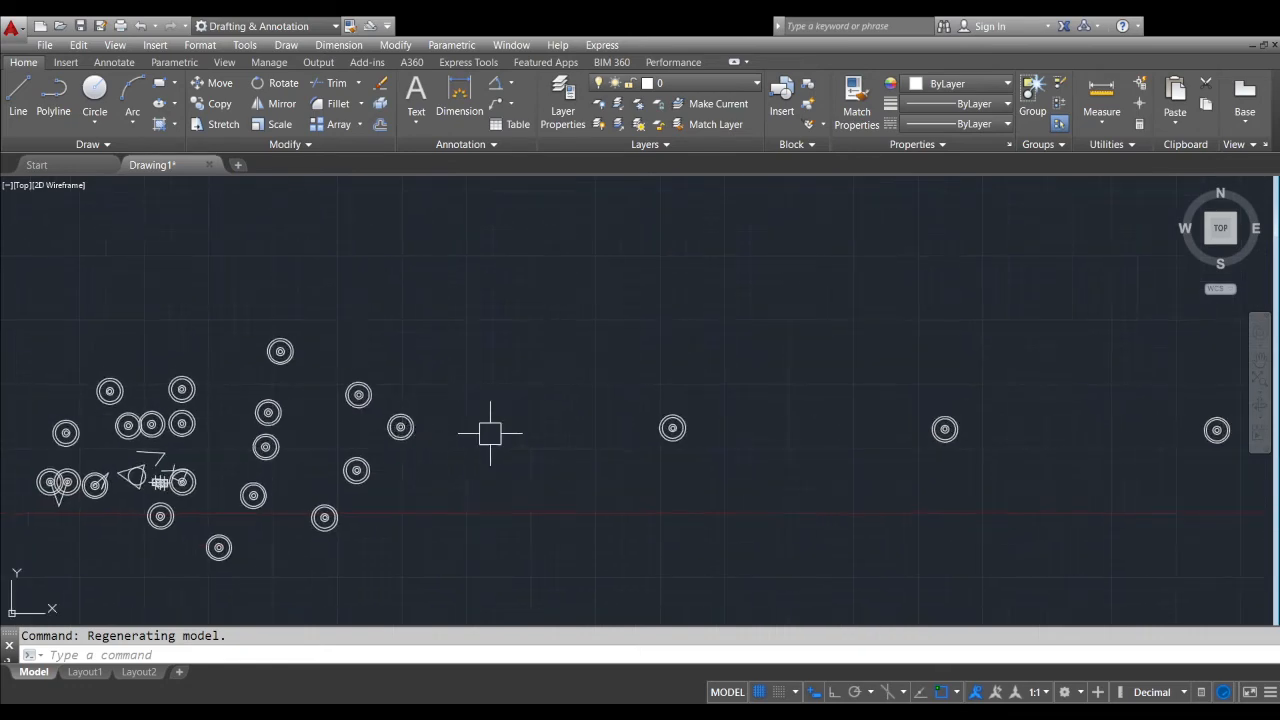
scroll(674, 434, down, 2)
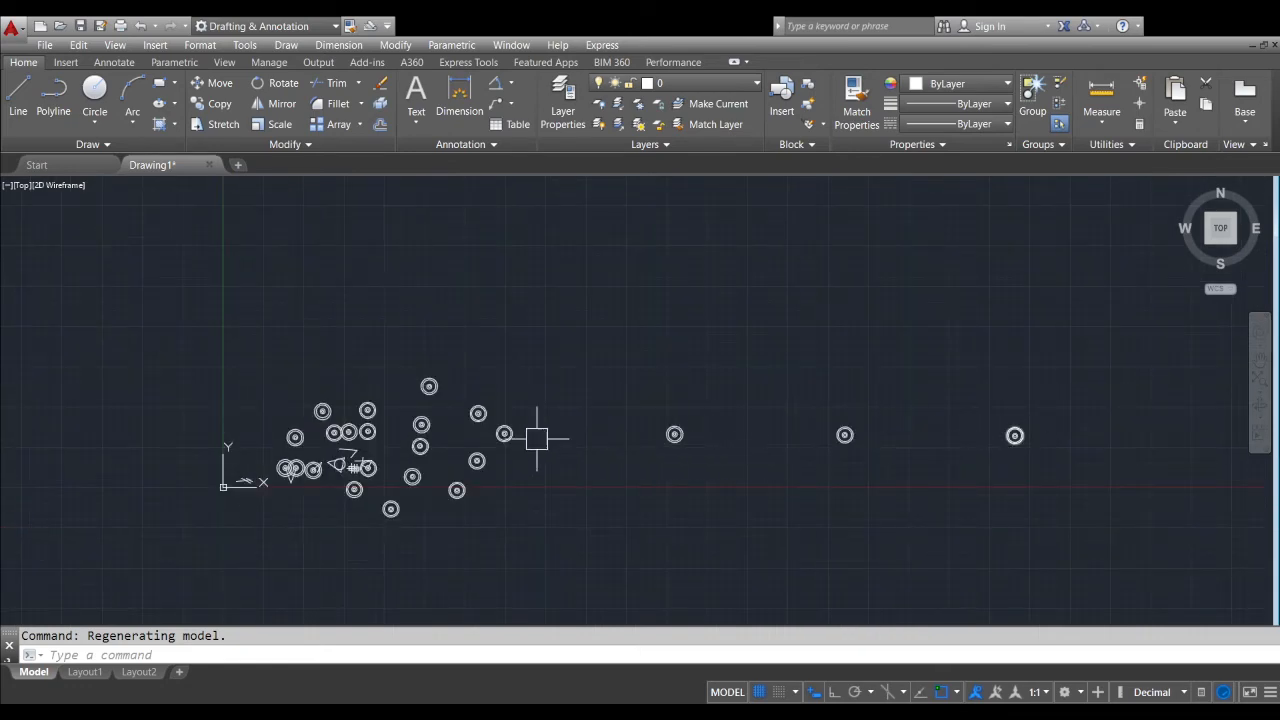
middle_drag(537, 438, 563, 419)
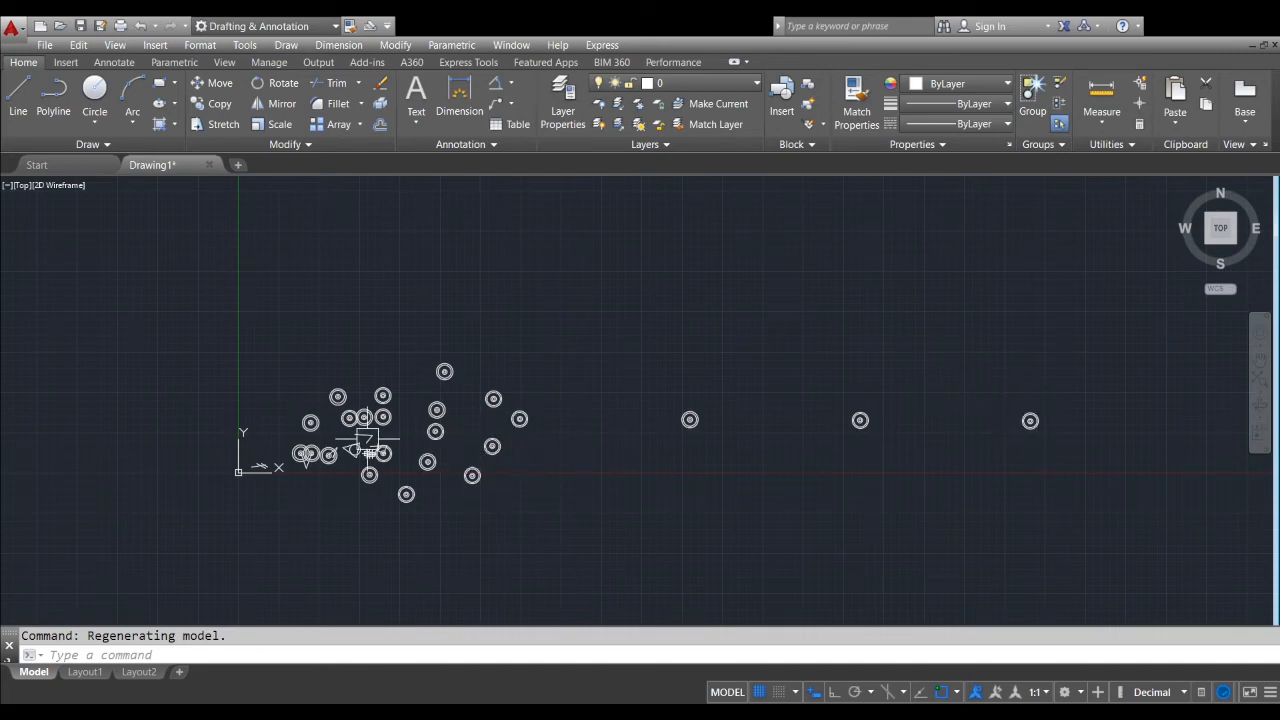
scroll(356, 448, up, 2)
scroll(551, 449, up, 2)
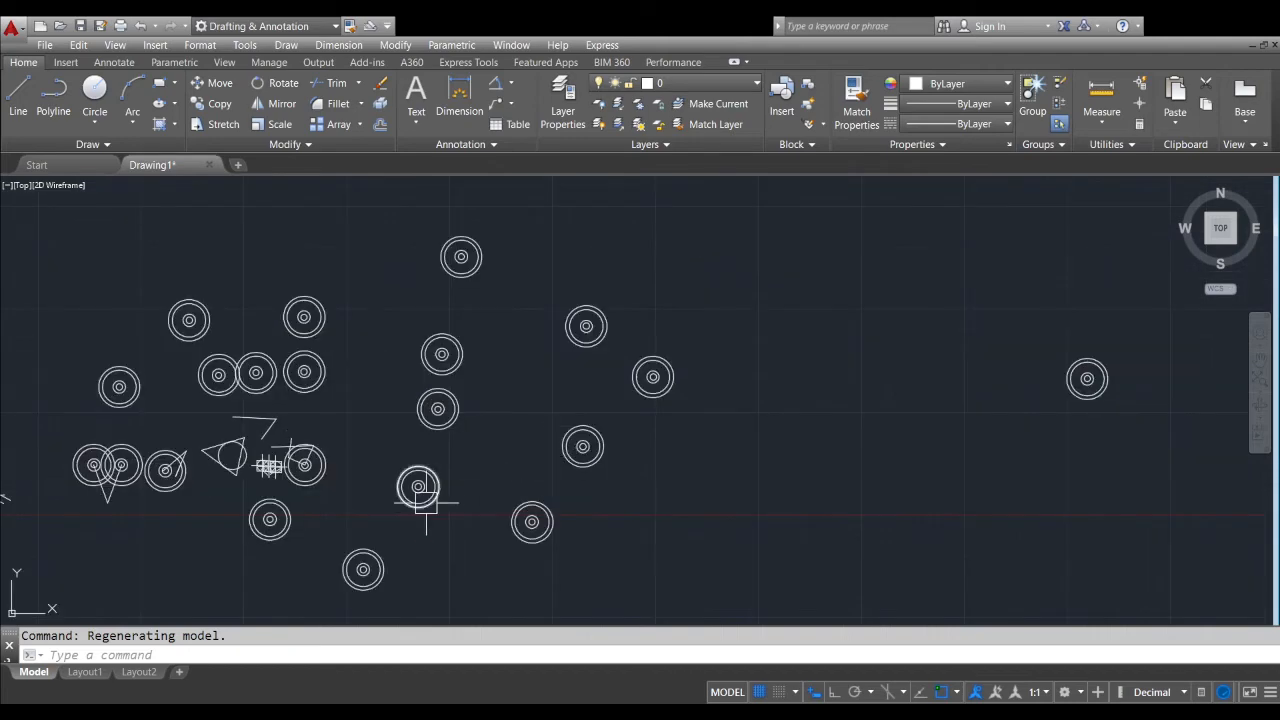
scroll(450, 460, down, 1)
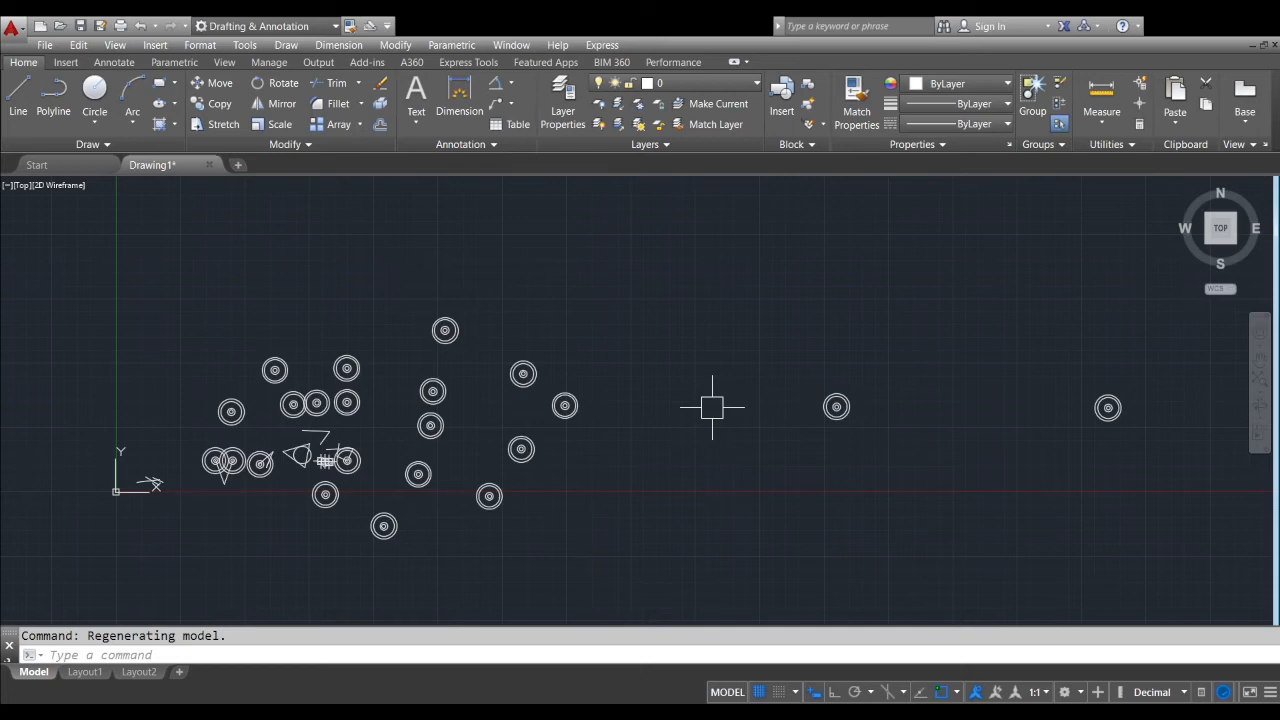
Turn on Ortho mode
key(F8)
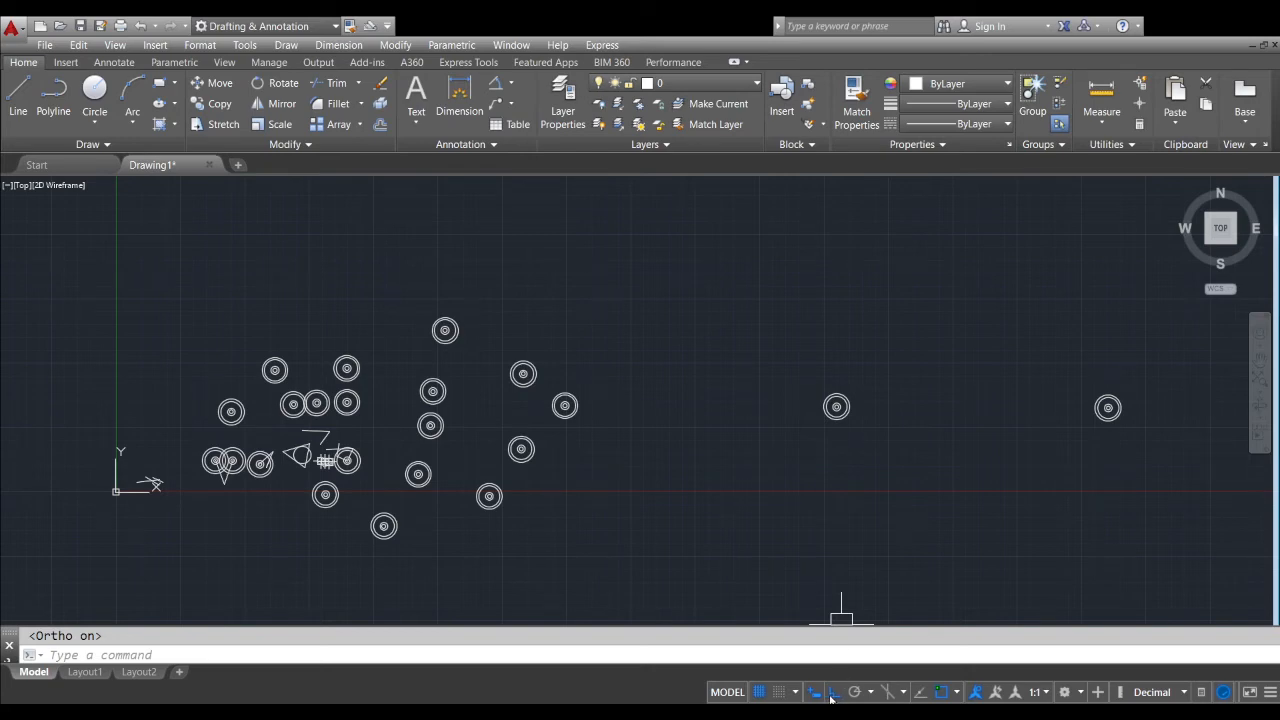
scroll(790, 612, up, 2)
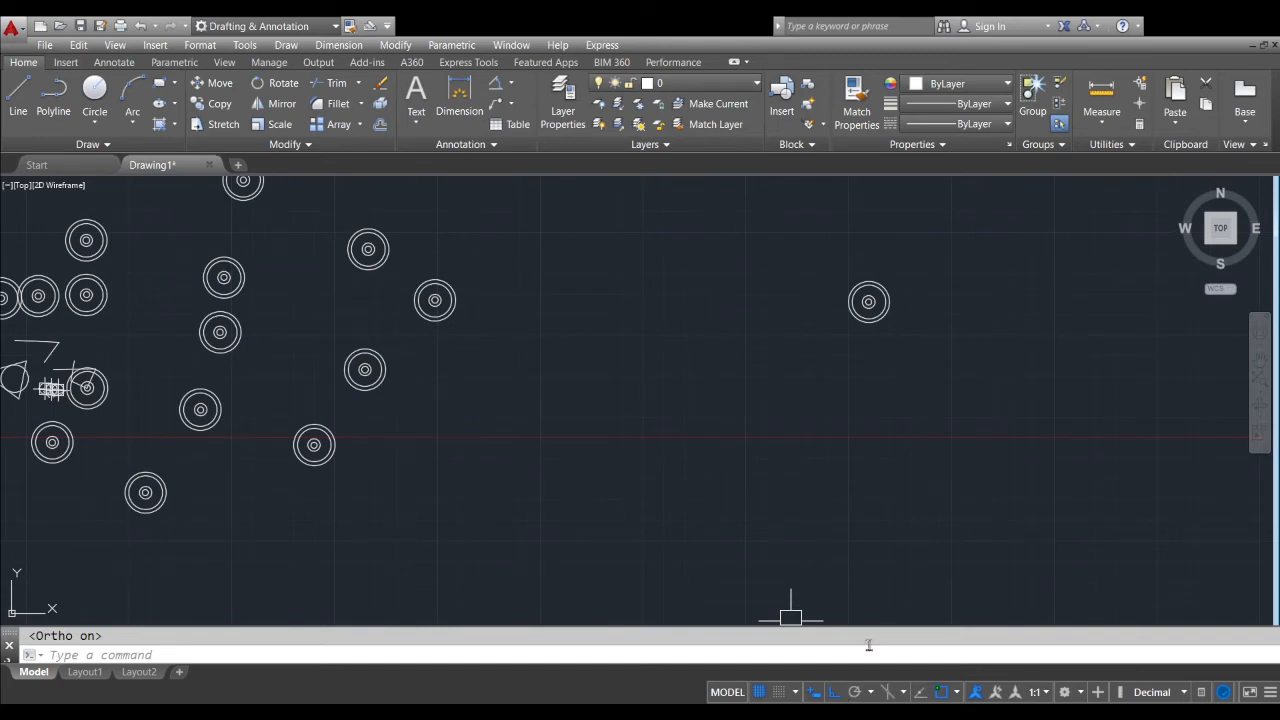
middle_drag(790, 434, 685, 576)
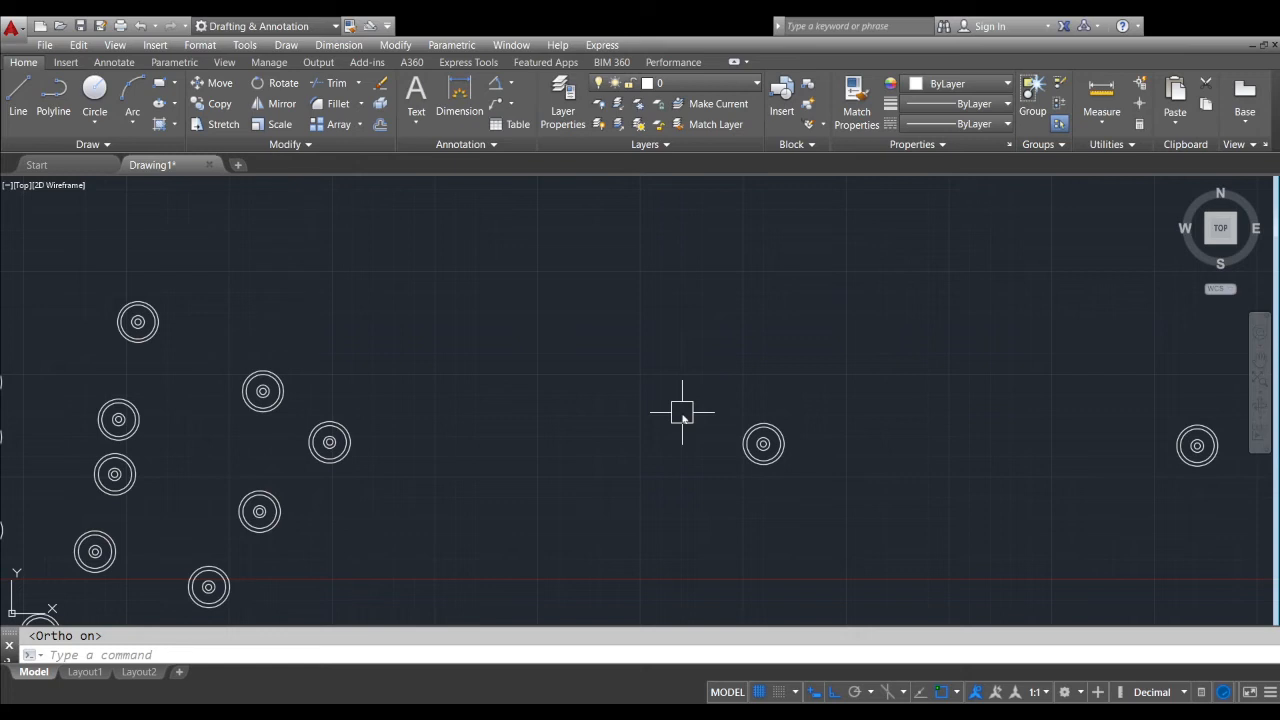
Draw a single horizontal line in the empty area above the arrayed row of circles
text(l)
key(Return)
click(482, 277)
scroll(951, 317, down, 2)
middle_drag(947, 322, 838, 345)
scroll(730, 323, up, 2)
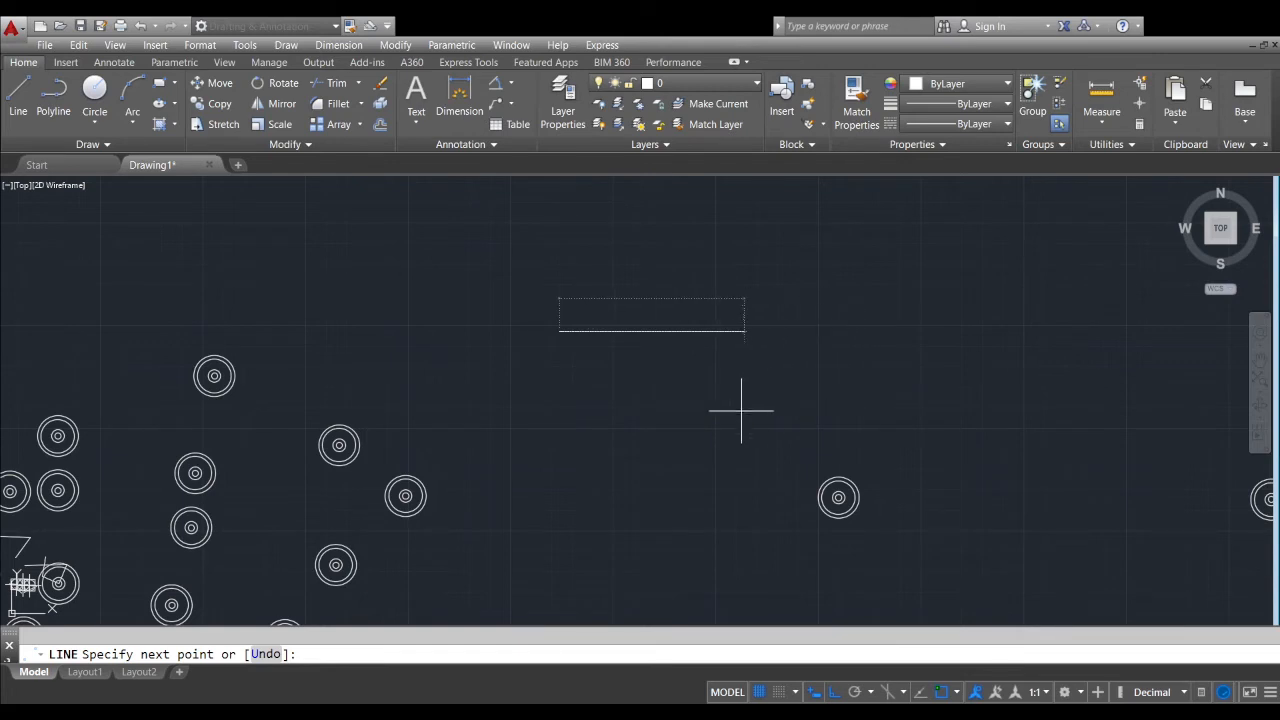
scroll(700, 340, up, 4)
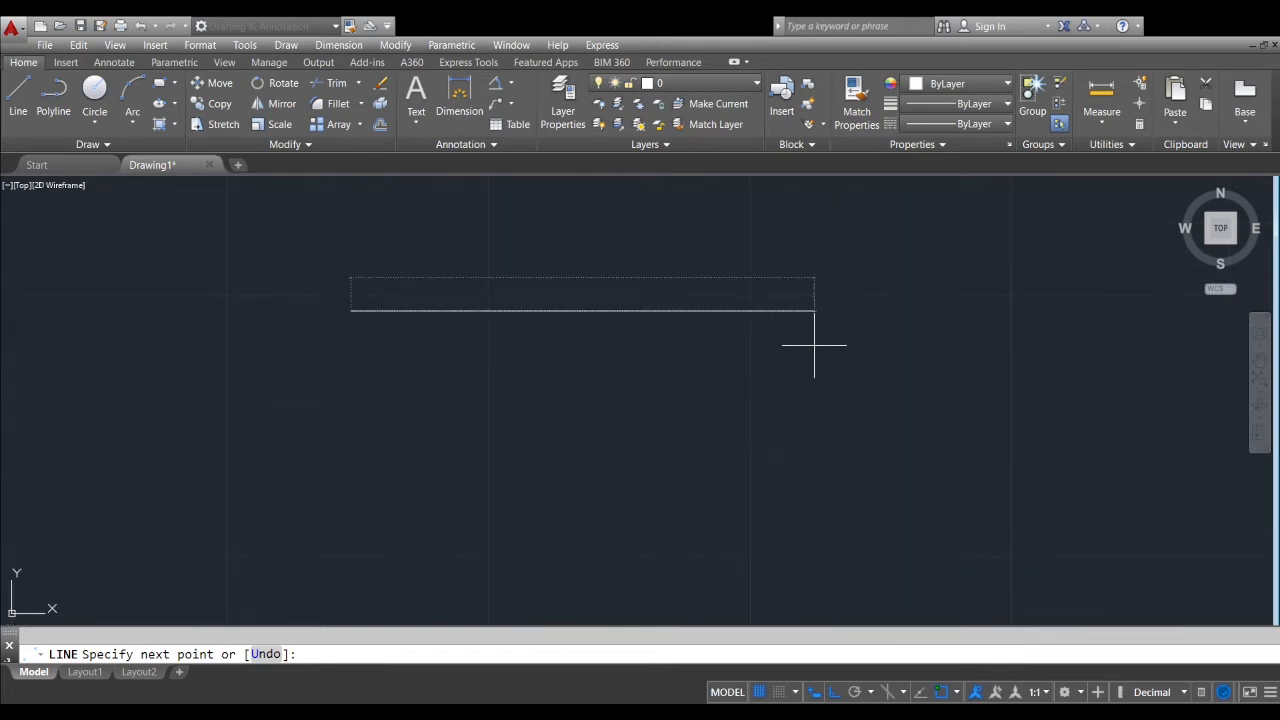
scroll(780, 355, down, 2)
scroll(870, 350, down, 2)
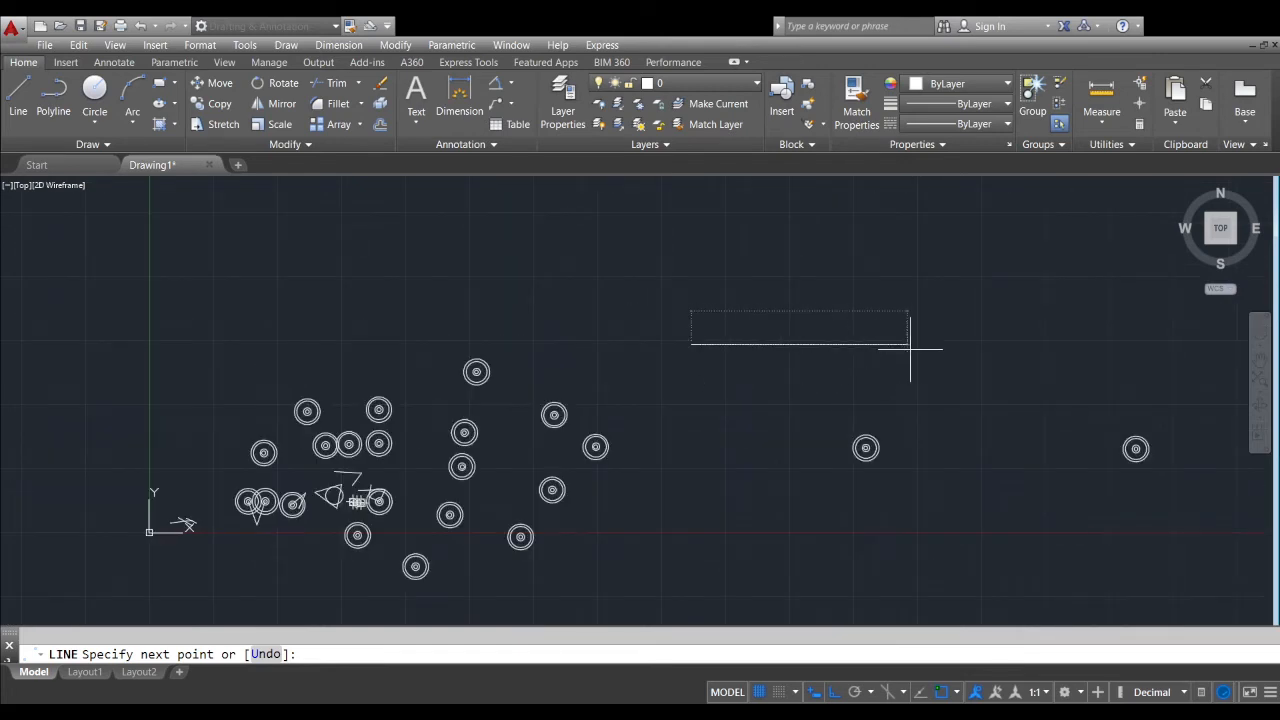
middle_drag(884, 350, 768, 370)
scroll(766, 371, up, 4)
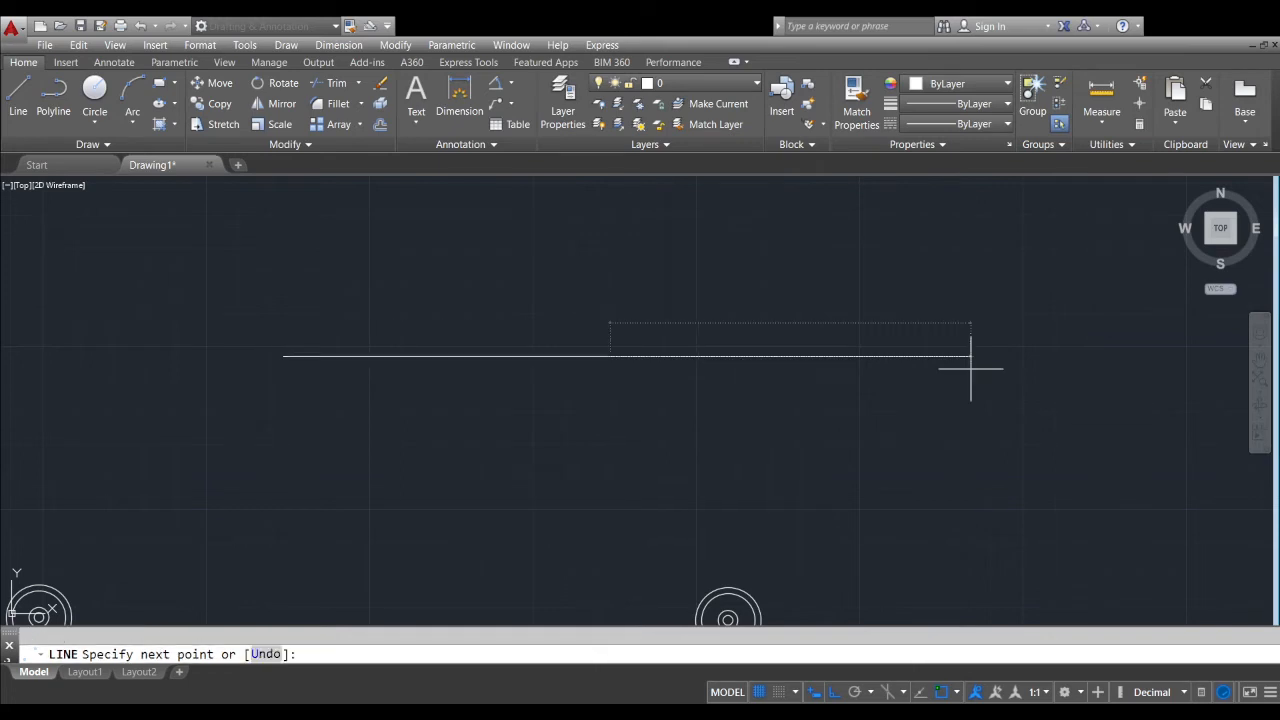
key(Return)
Start the OFFSET command for the new horizontal line
scroll(606, 357, up, 2)
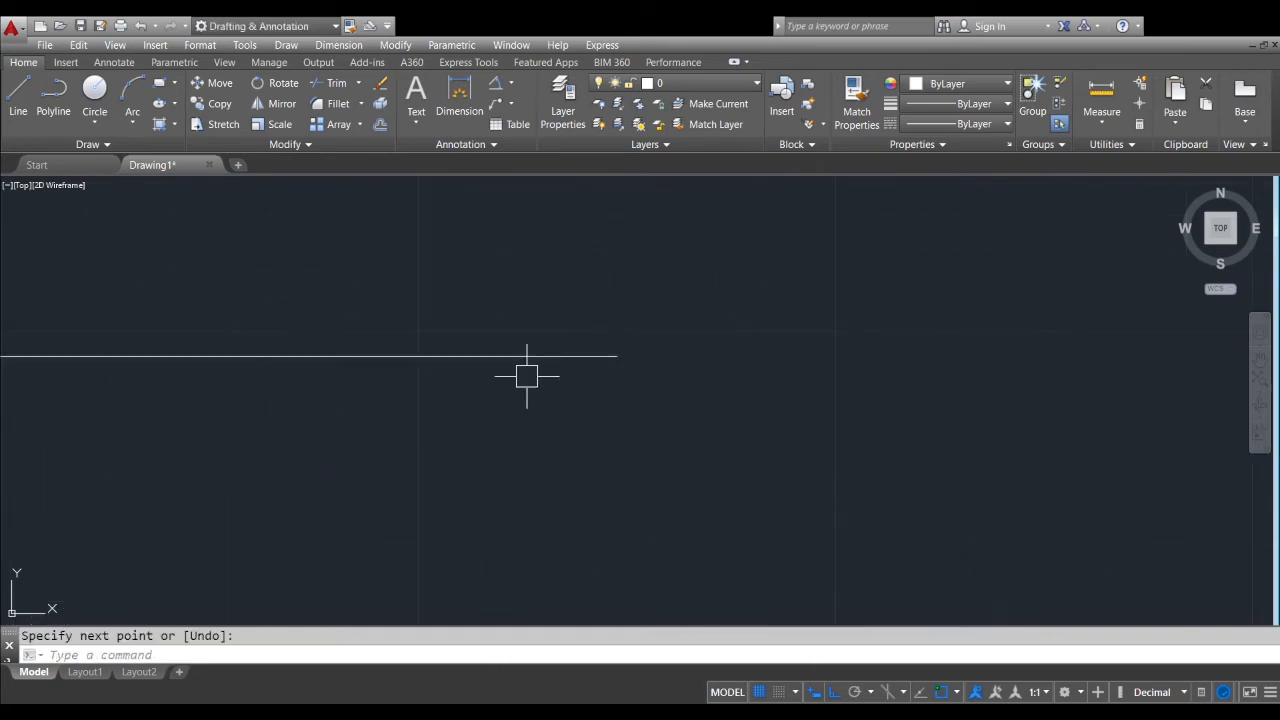
middle_drag(524, 374, 792, 379)
scroll(569, 407, down, 1)
middle_drag(610, 411, 750, 413)
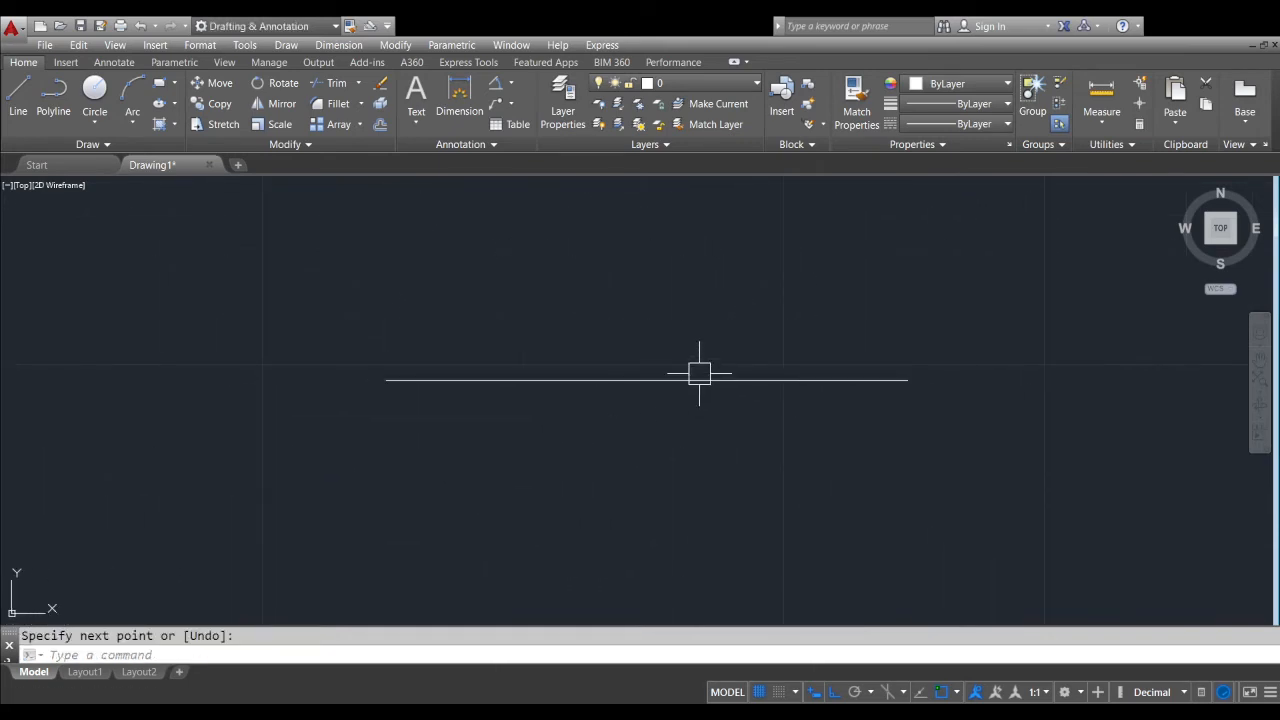
scroll(674, 372, up, 2)
scroll(674, 376, down, 1)
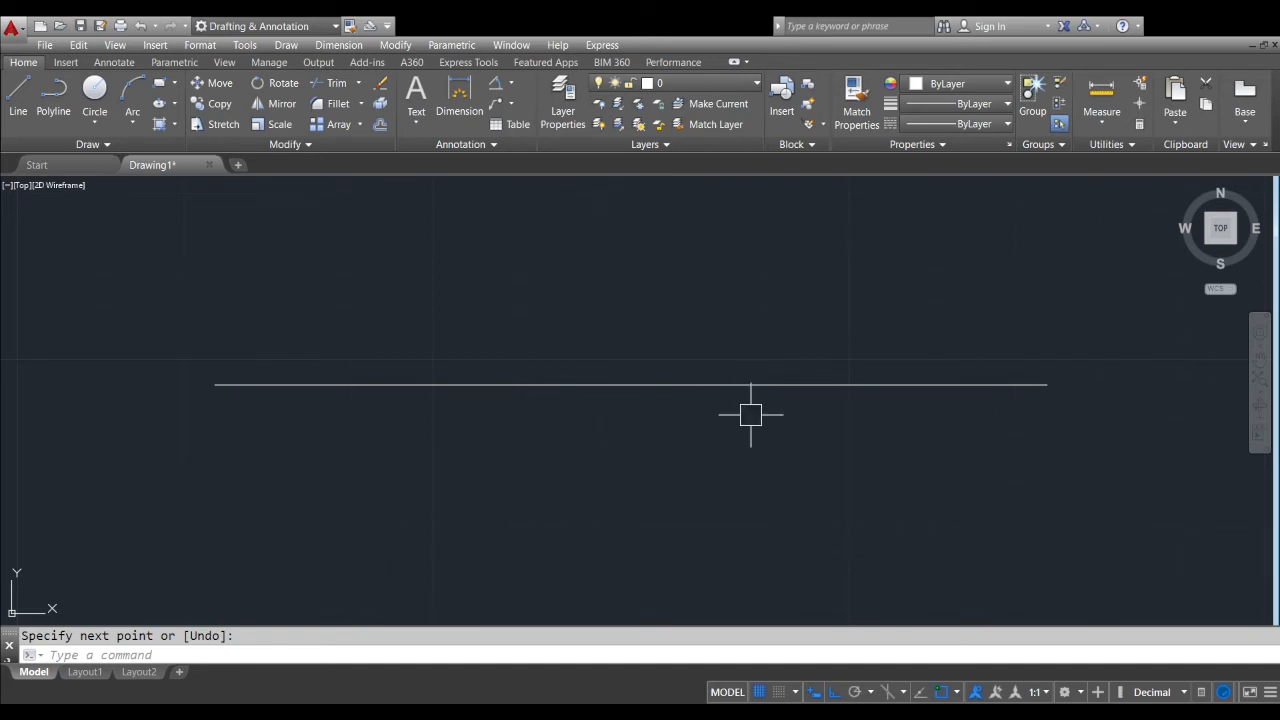
click(691, 421)
click(679, 438)
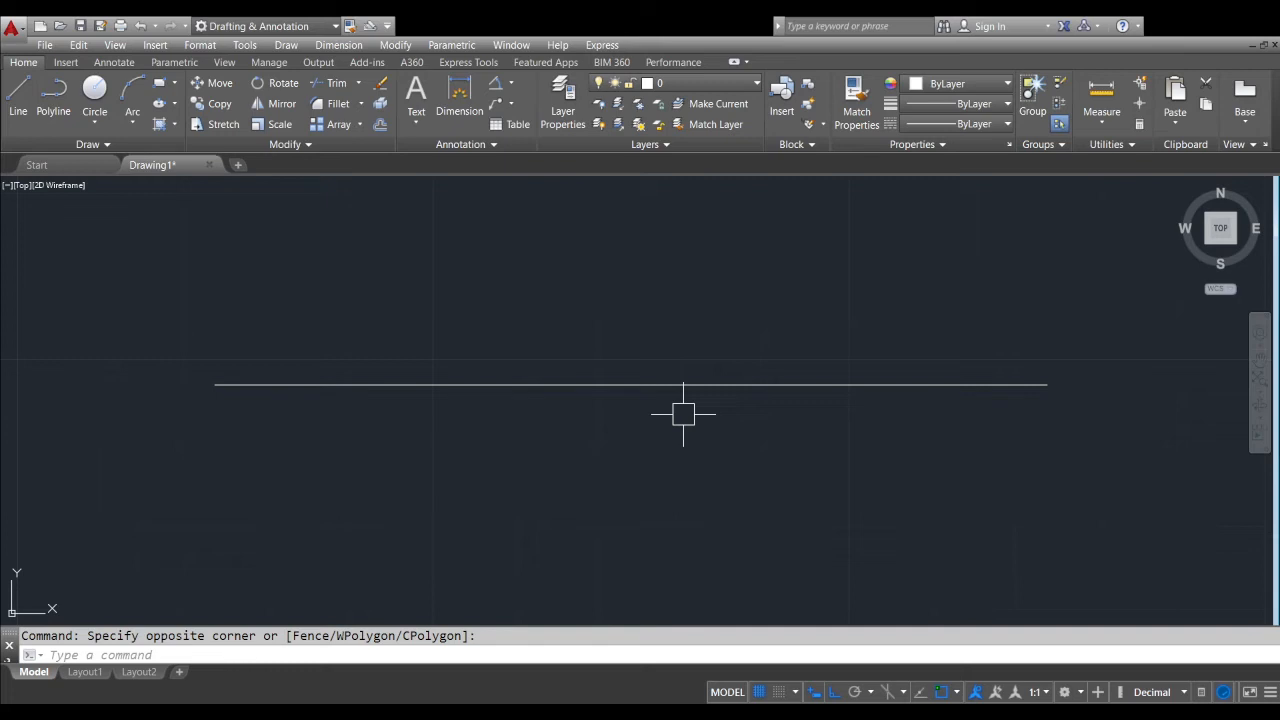
text(o)
key(Return)
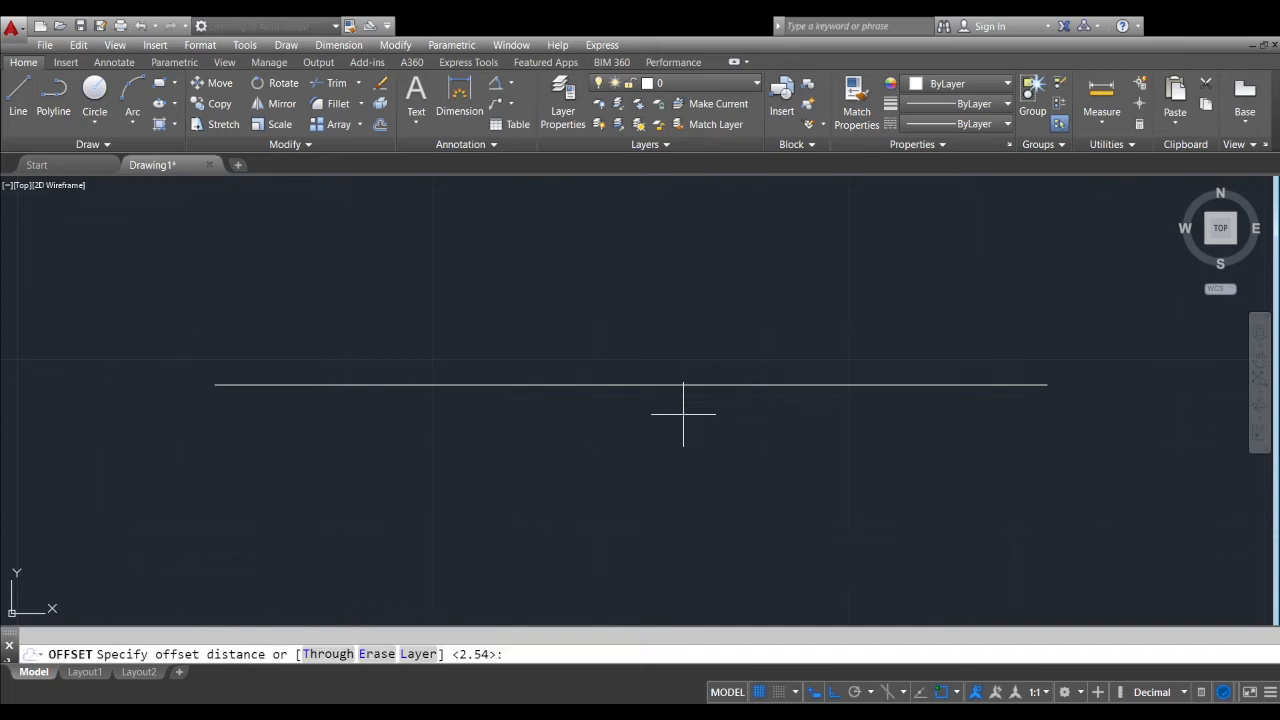
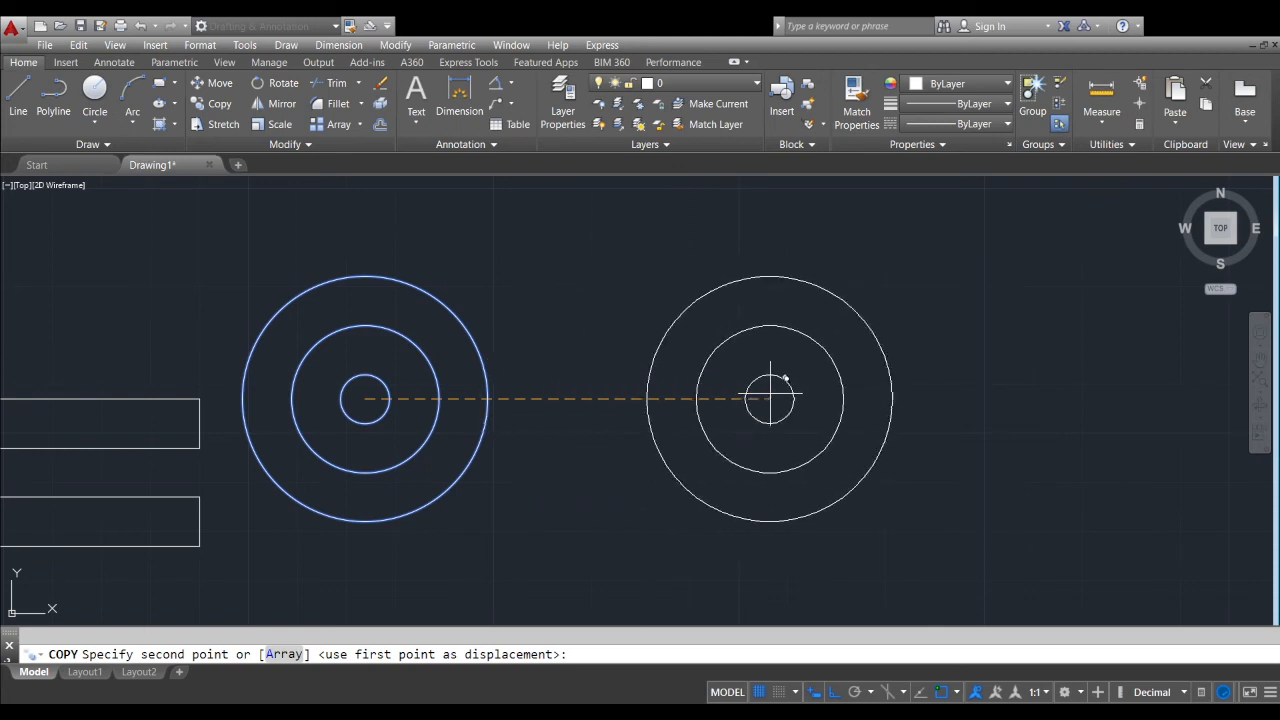
Place four copies of the selected concentric circles in a horizontal row to the right of the original
scroll(777, 378, down, 2)
middle_drag(793, 384, 700, 413)
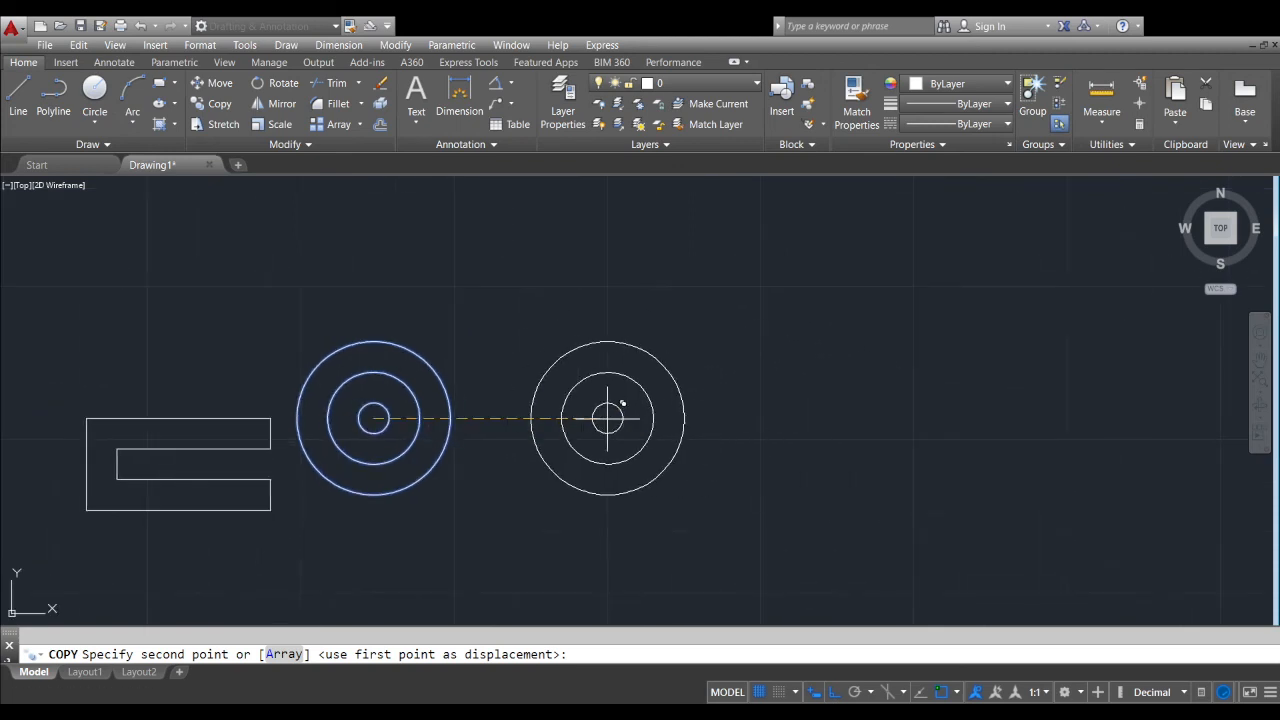
click(633, 418)
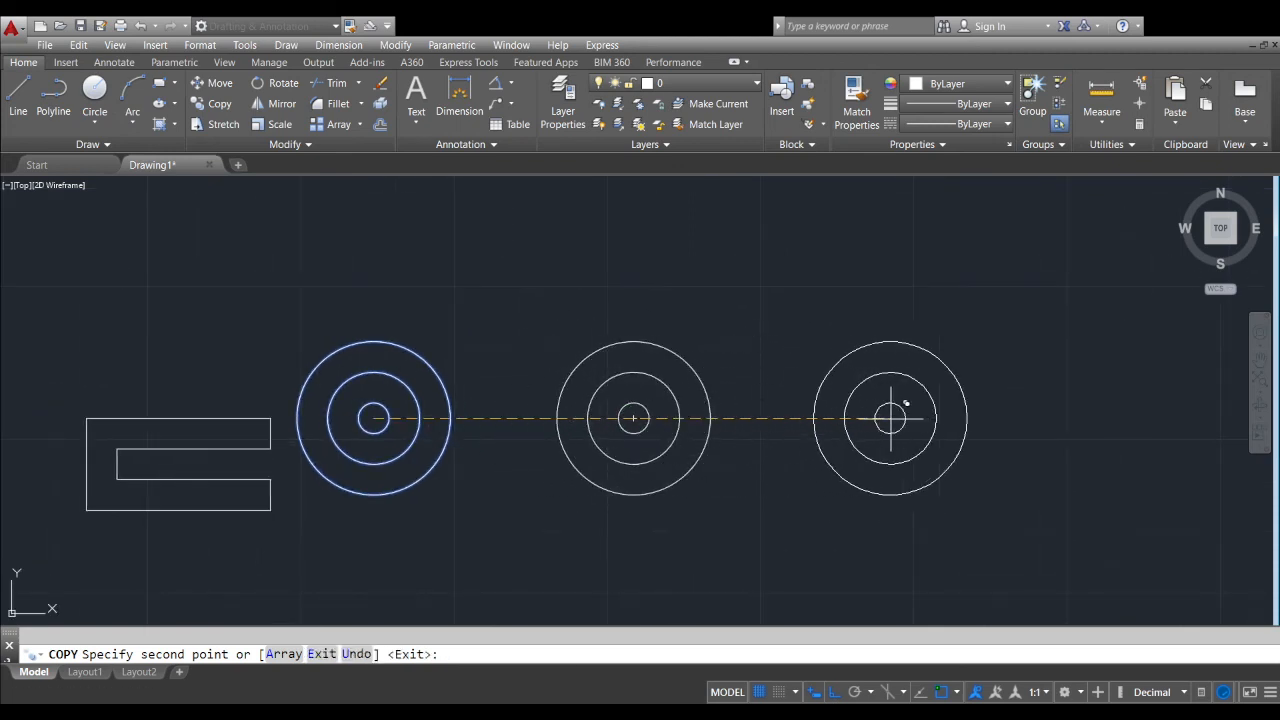
click(918, 418)
scroll(754, 431, down, 4)
click(920, 431)
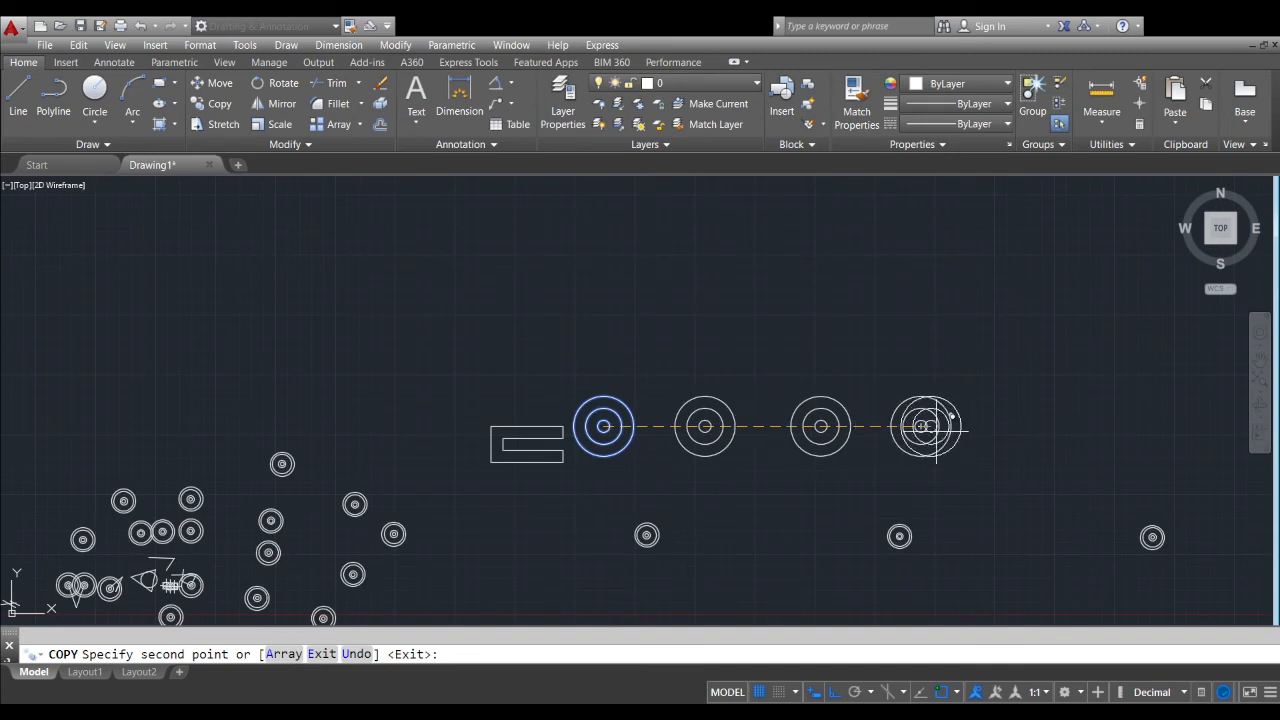
click(1065, 428)
scroll(1015, 383, down, 4)
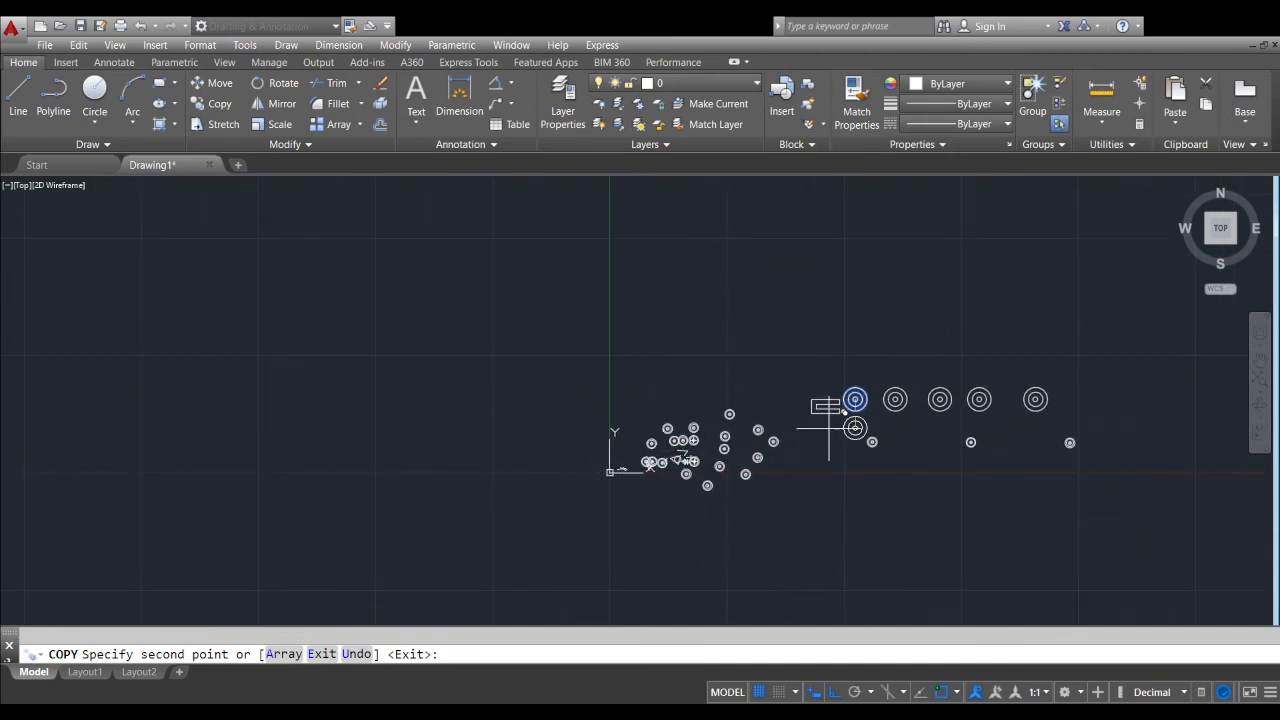
scroll(884, 404, up, 4)
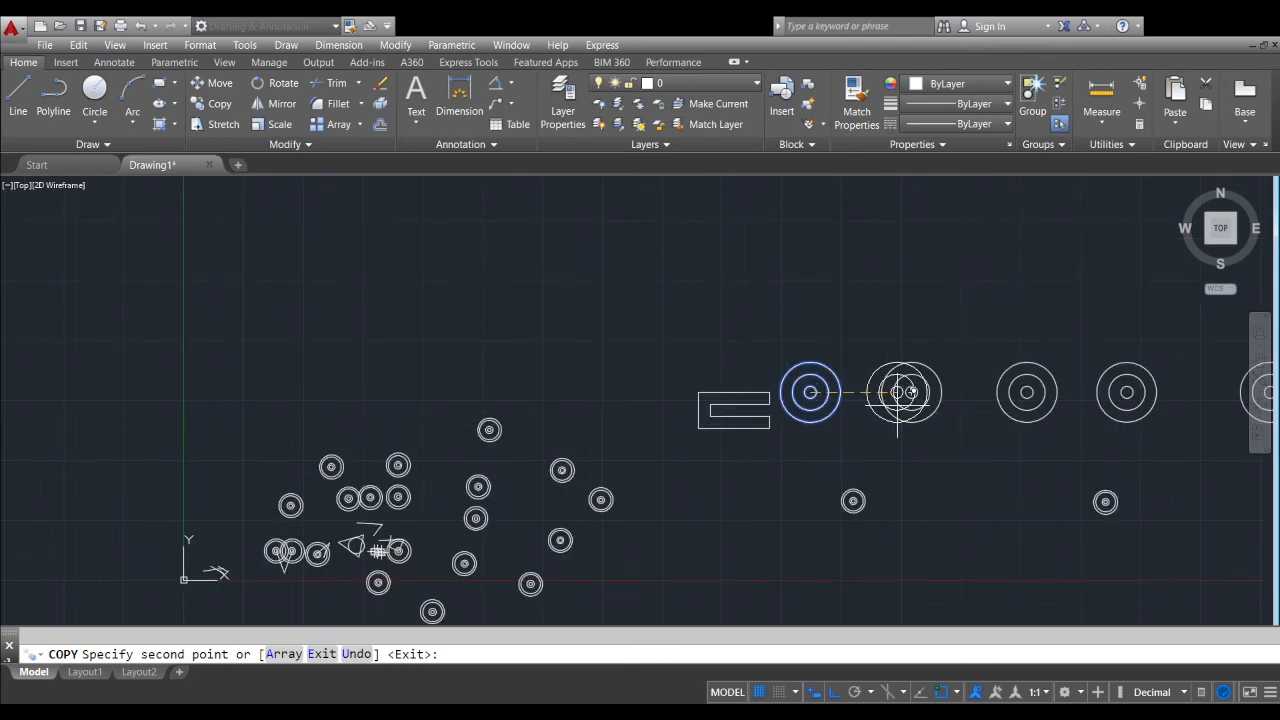
Turn off Ortho mode and place four more copies of the concentric circles in a row above the first row
key(F8)
middle_drag(926, 249, 826, 320)
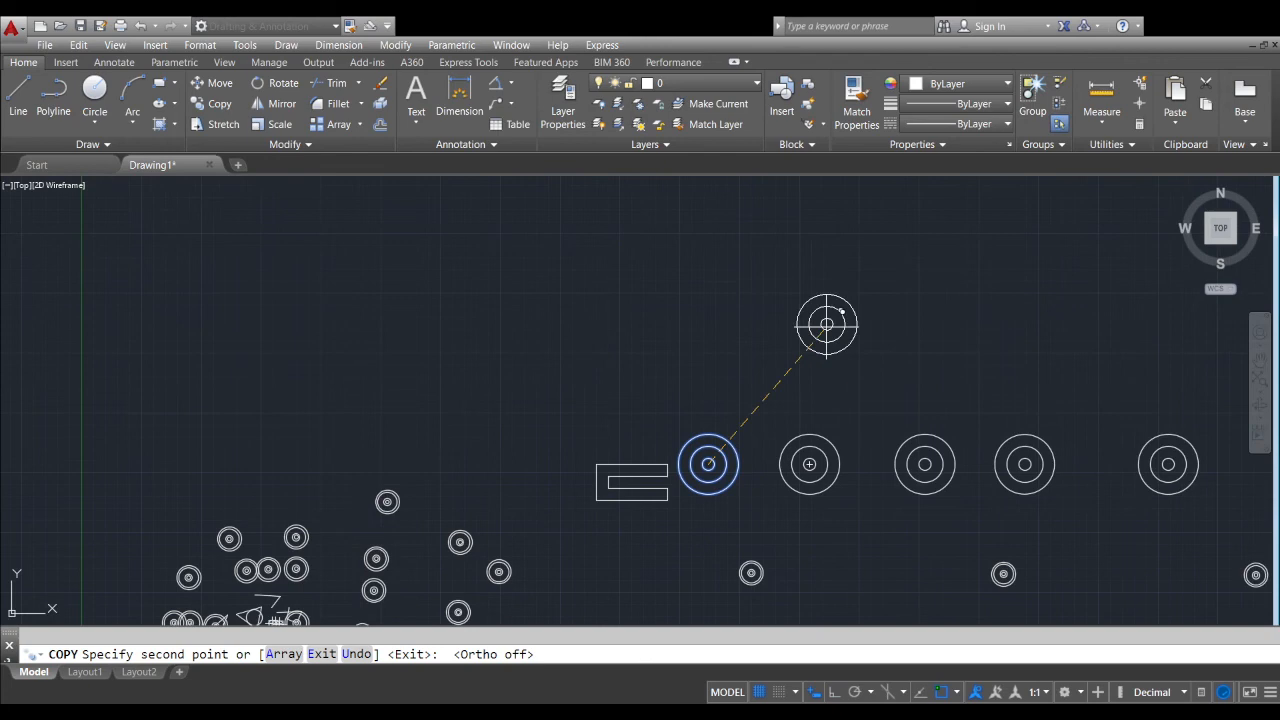
click(761, 350)
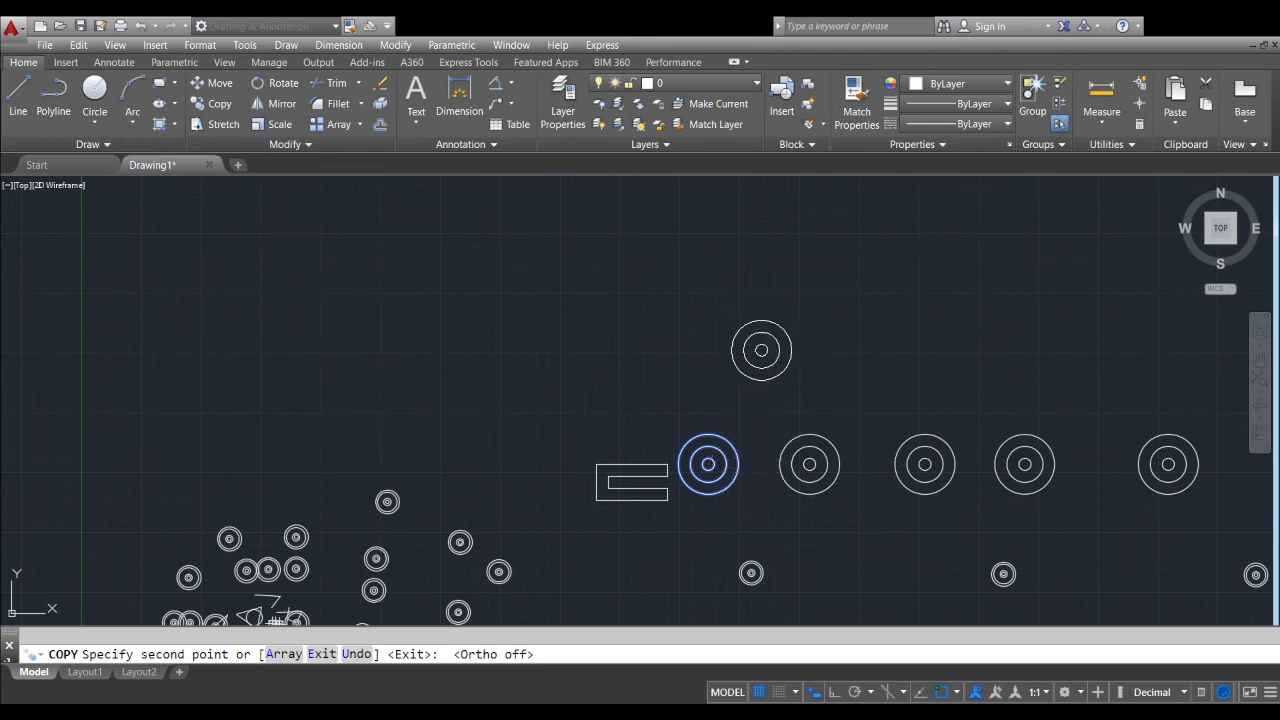
click(873, 345)
click(974, 345)
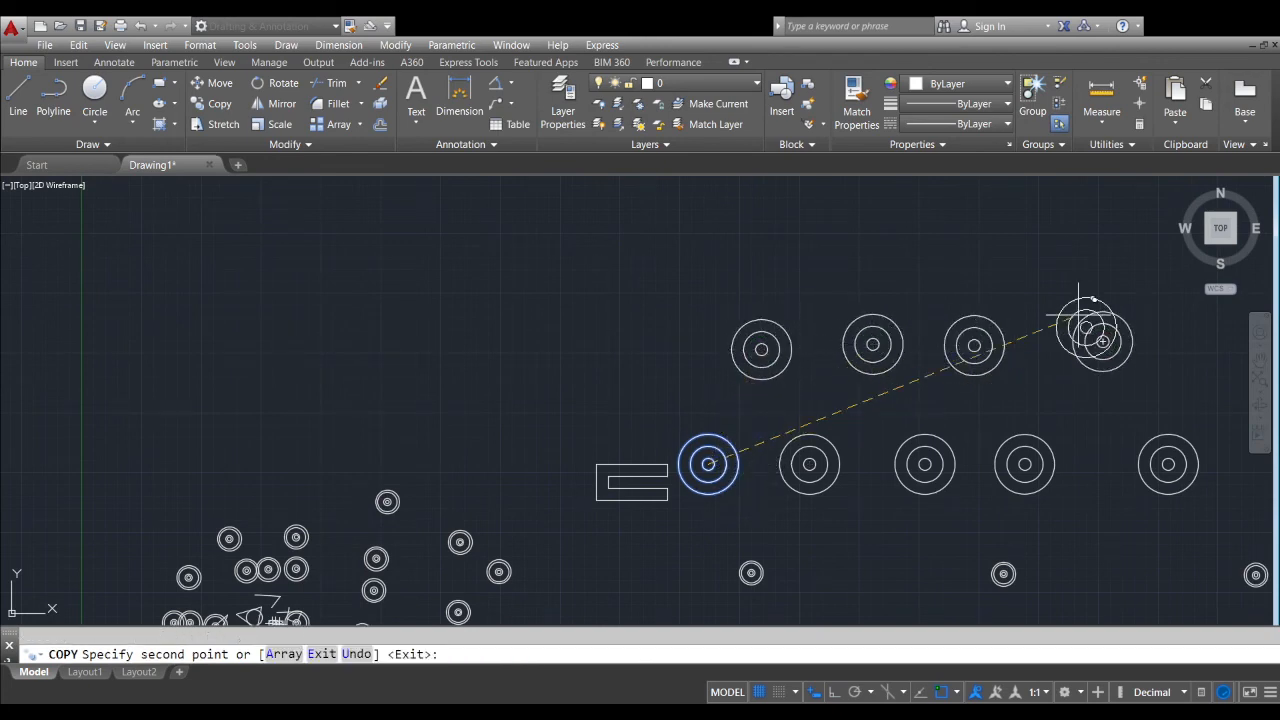
Add rows of three, two and one copies above to stack the circles into a triangle, and finish the copying
click(1025, 244)
click(945, 249)
click(806, 250)
middle_drag(911, 276, 828, 427)
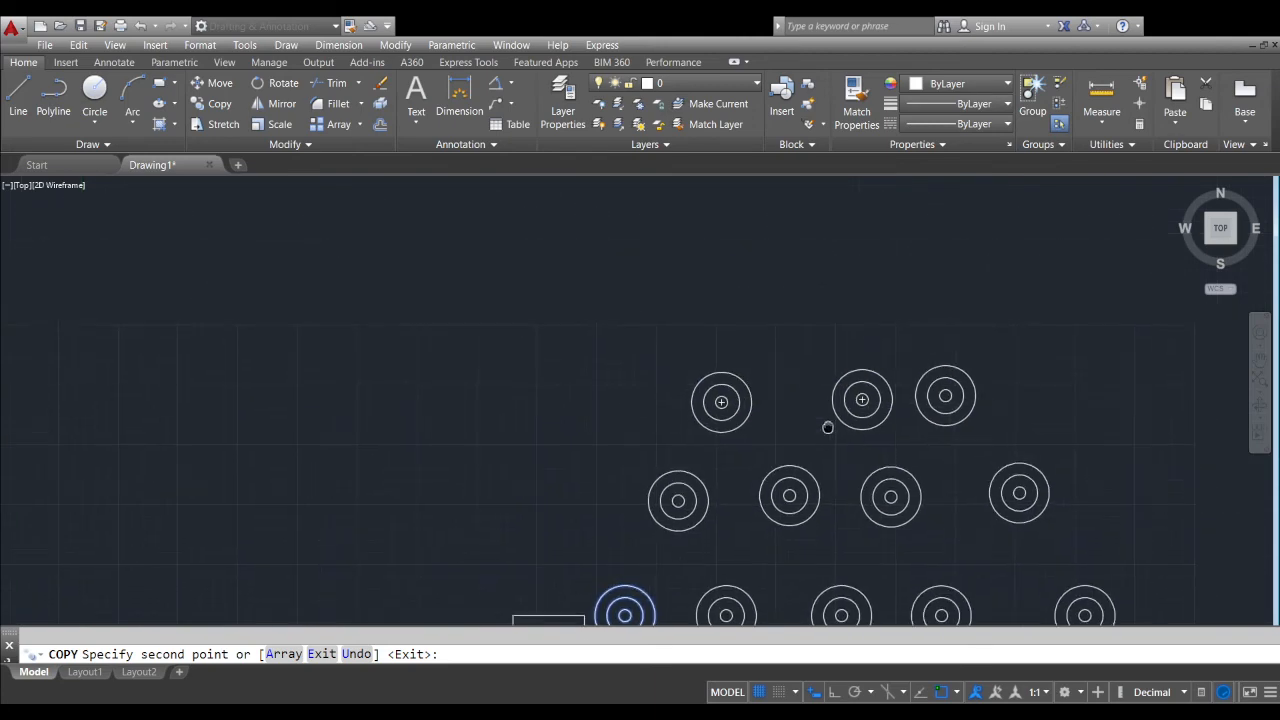
click(800, 333)
click(876, 323)
click(811, 246)
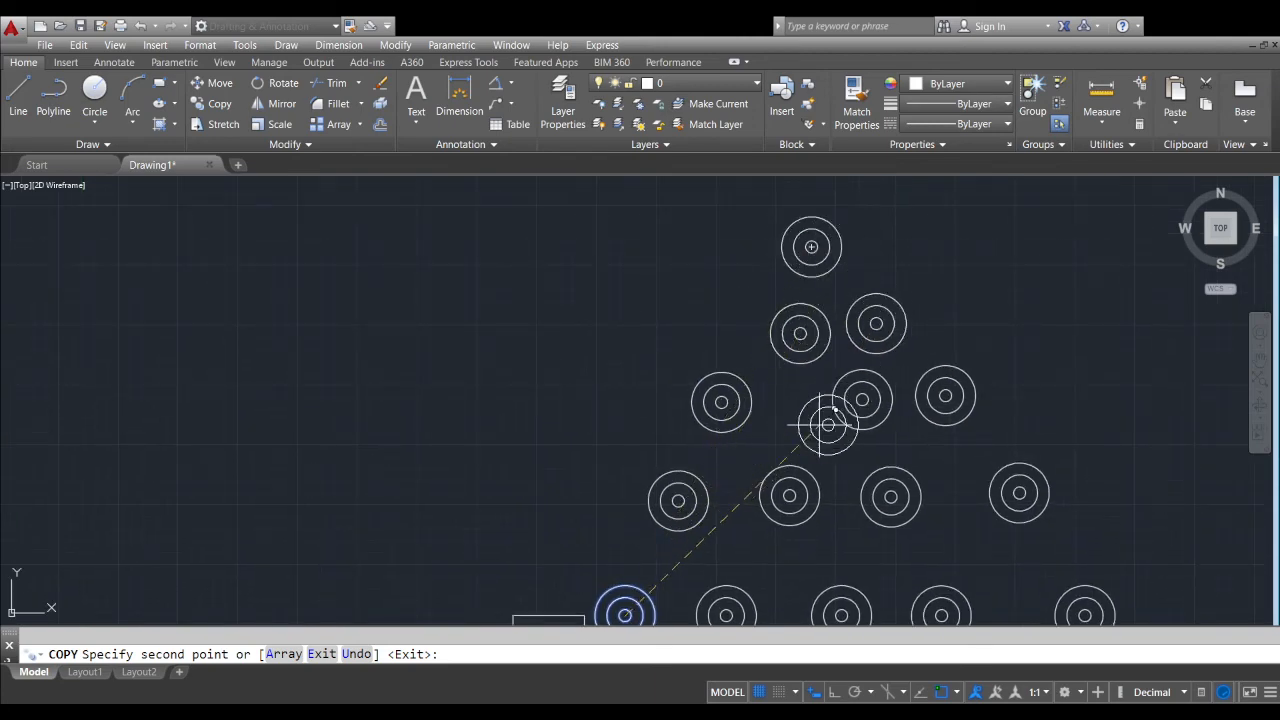
scroll(828, 425, down, 4)
middle_drag(729, 434, 749, 414)
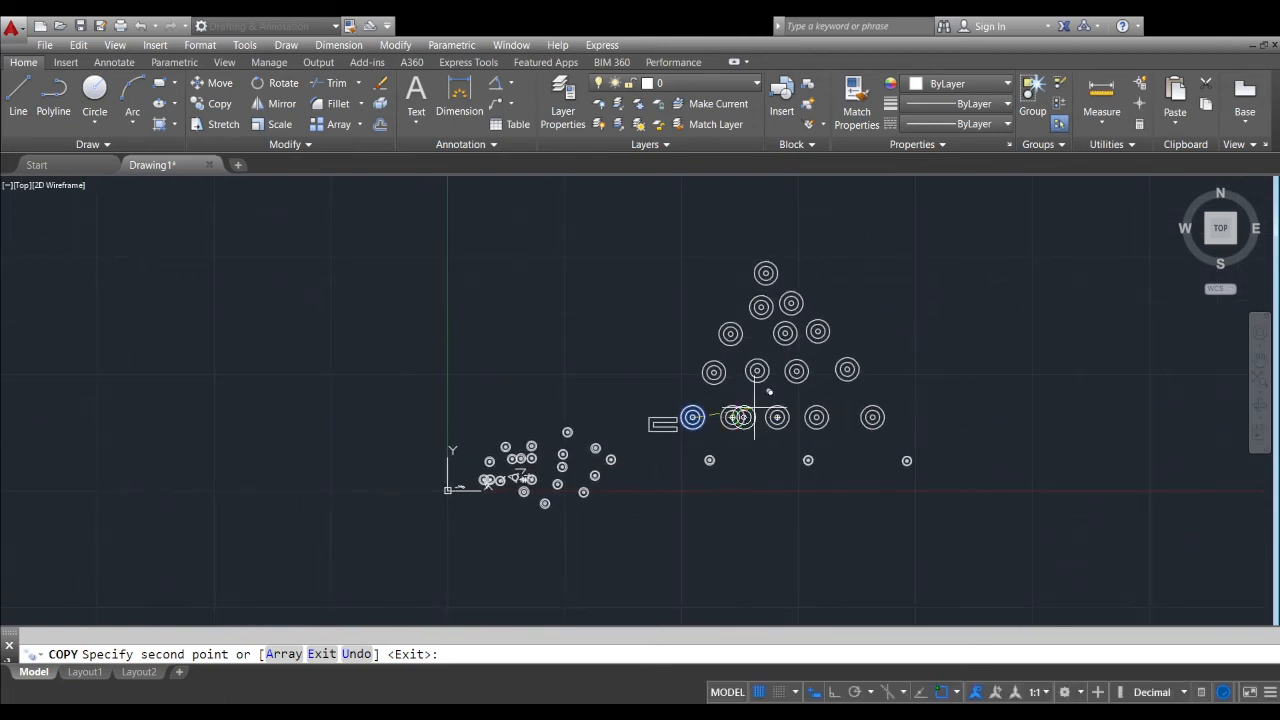
key(Return)
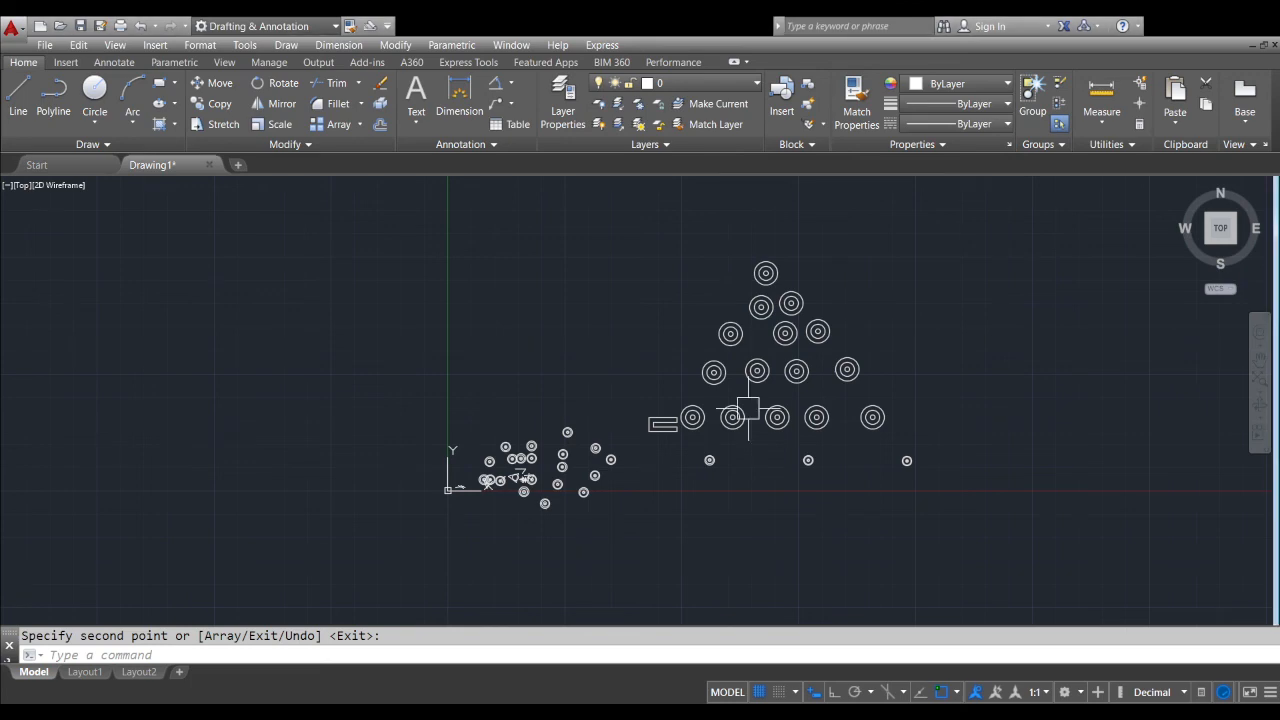
Turn on Ortho mode and draw a single horizontal line in the empty area to the right of the circle triangle
scroll(678, 425, up, 4)
middle_drag(678, 427, 731, 398)
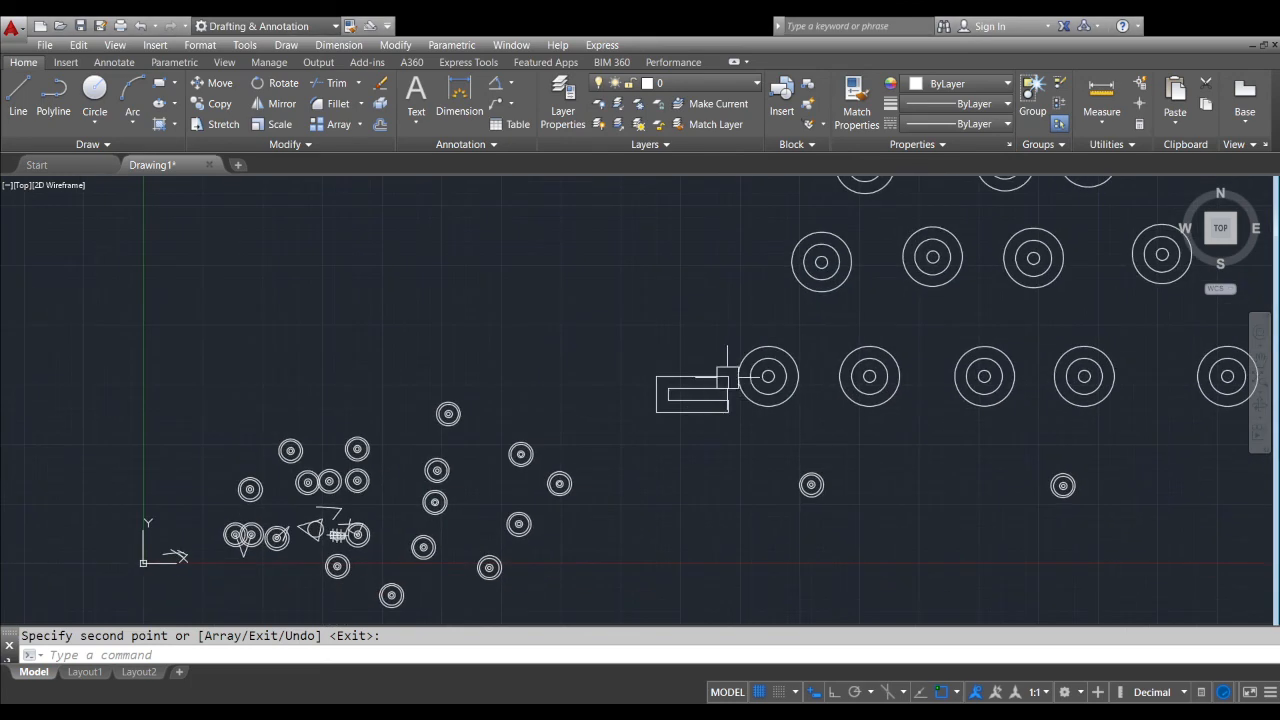
scroll(685, 378, down, 4)
middle_drag(834, 387, 560, 417)
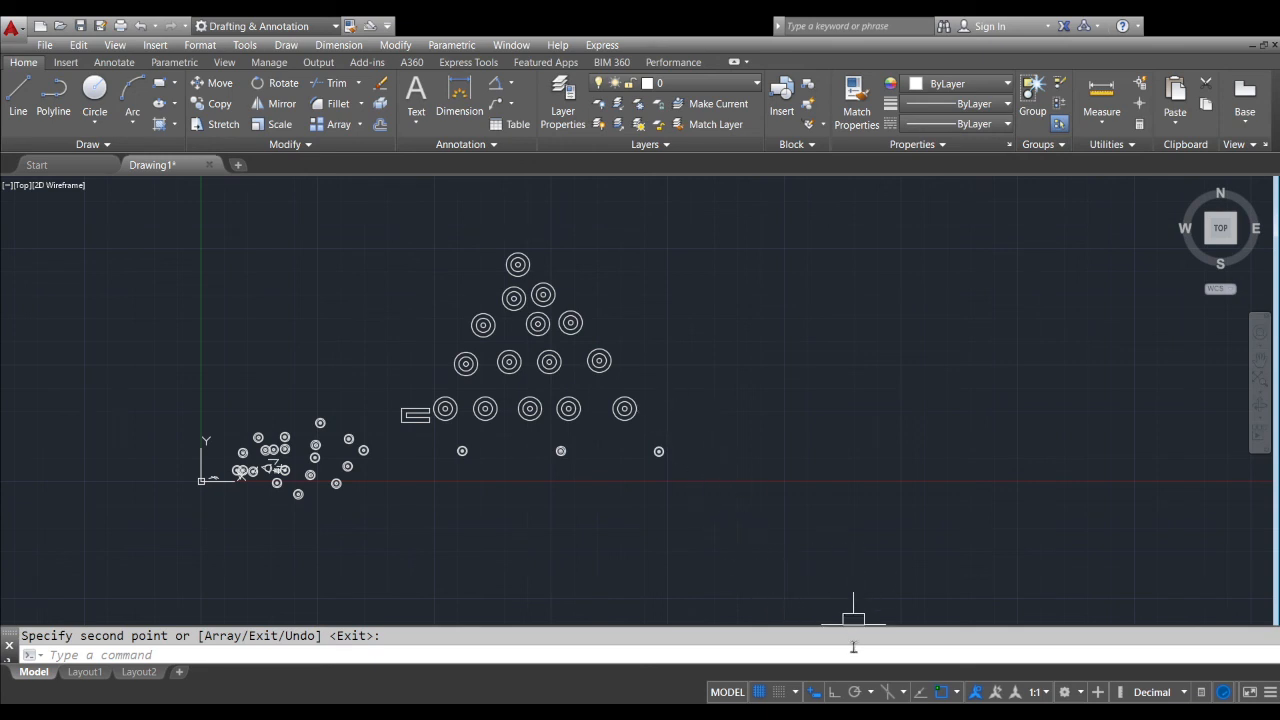
key(Escape)
click(835, 692)
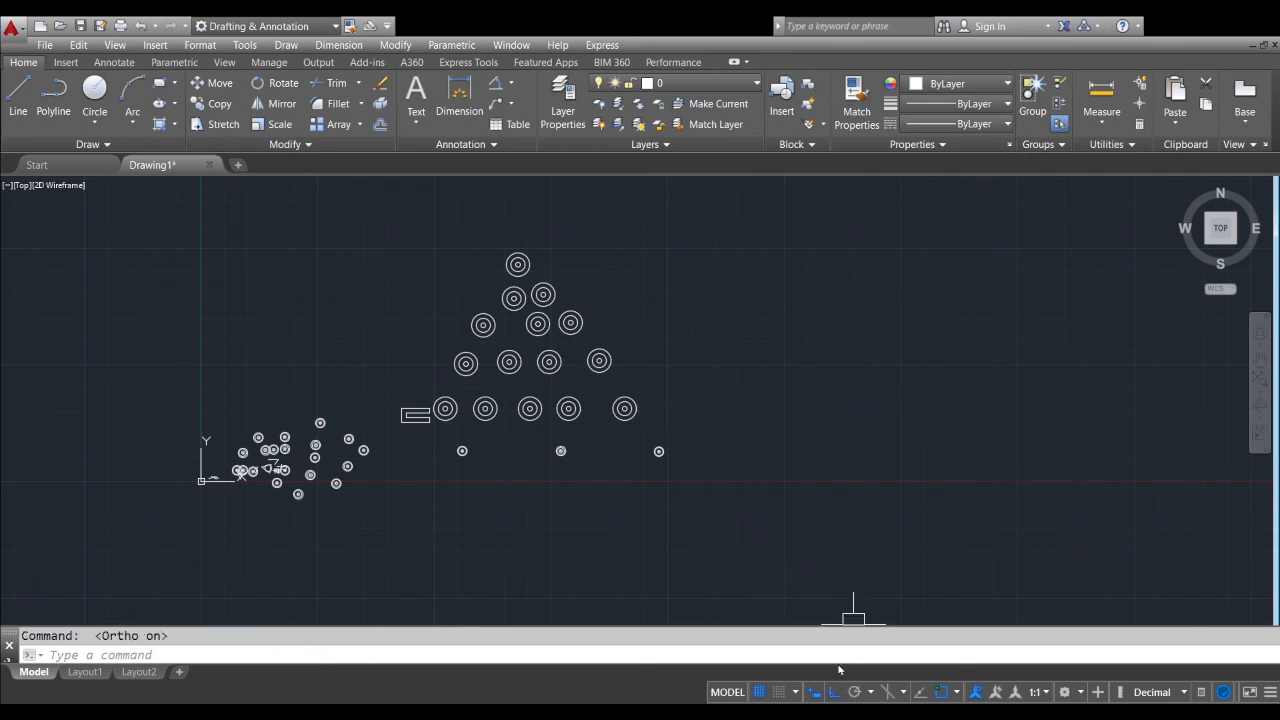
text(l)
key(Return)
click(749, 363)
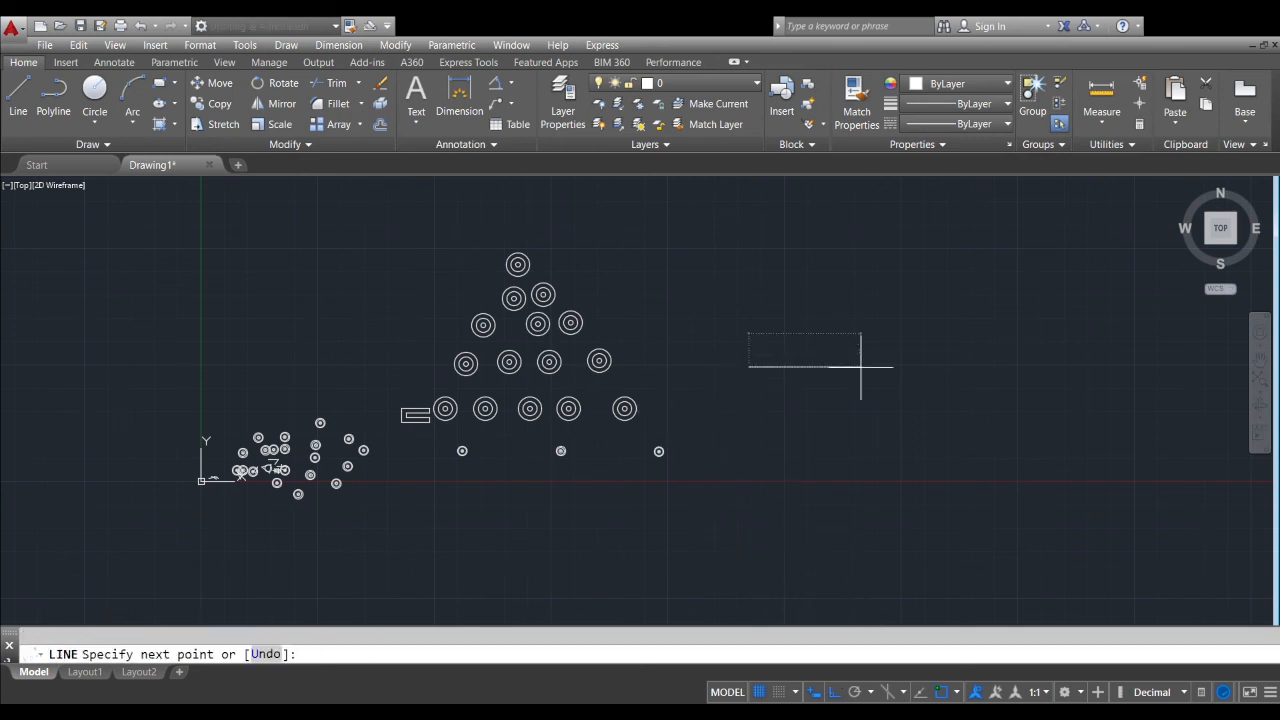
scroll(886, 365, up, 3)
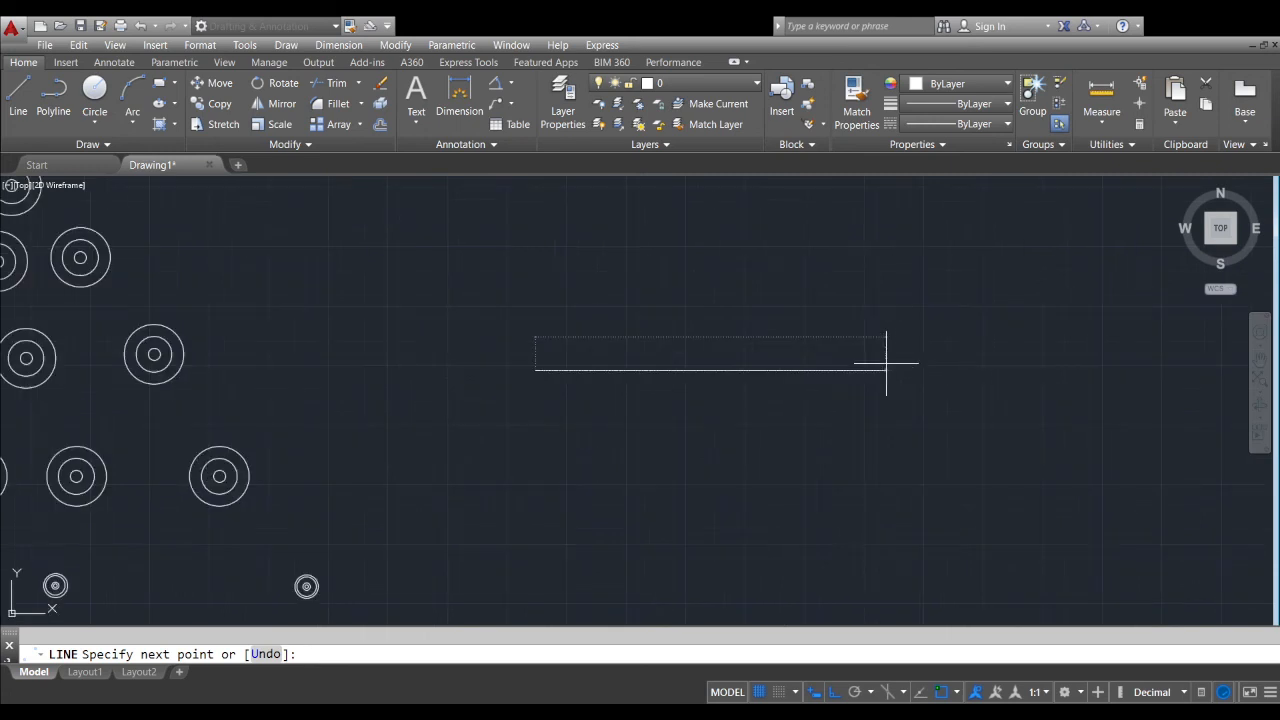
click(748, 380)
key(Return)
Offset the horizontal line by 15 to create a parallel line below it
scroll(640, 380, up, 4)
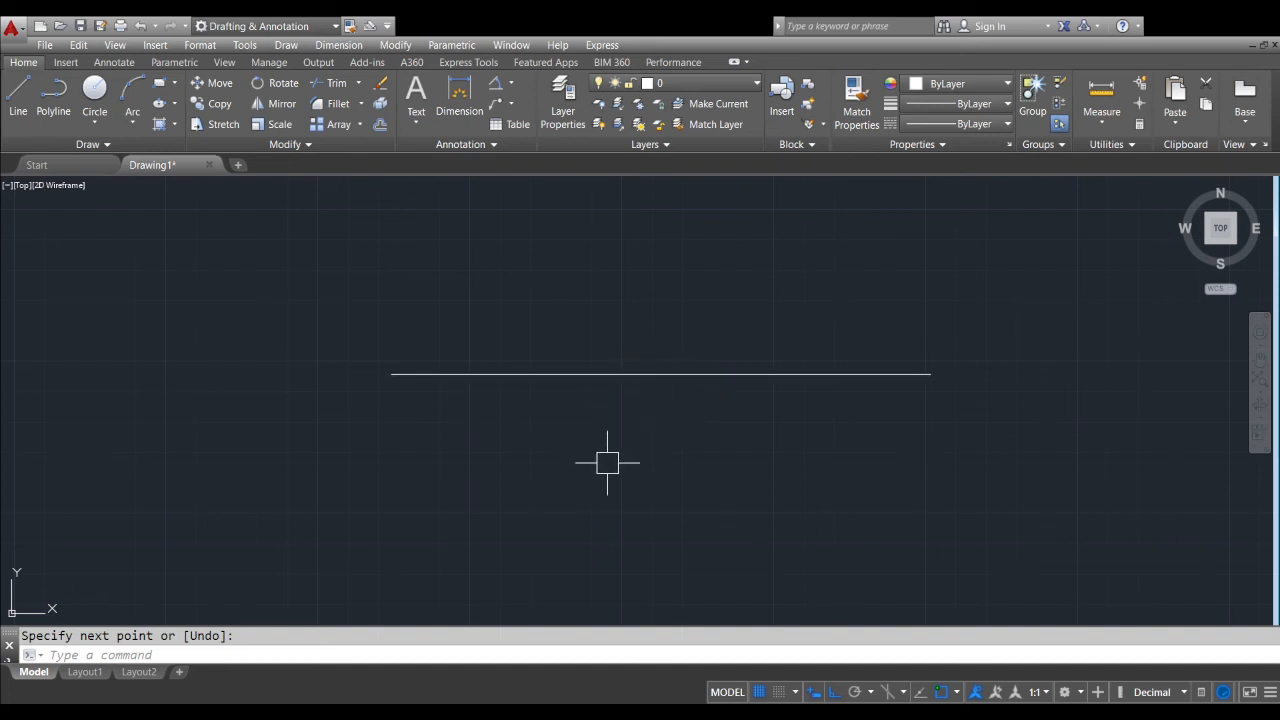
scroll(622, 463, down, 2)
middle_drag(622, 463, 643, 420)
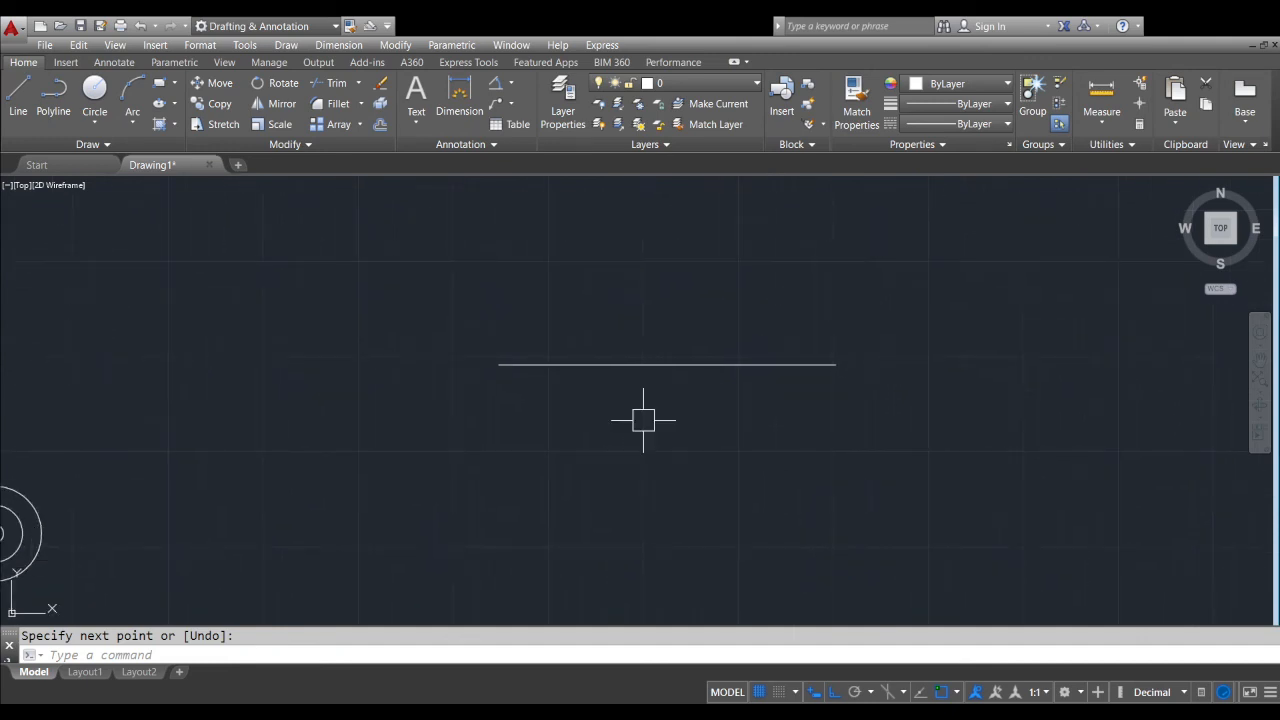
scroll(643, 420, up, 2)
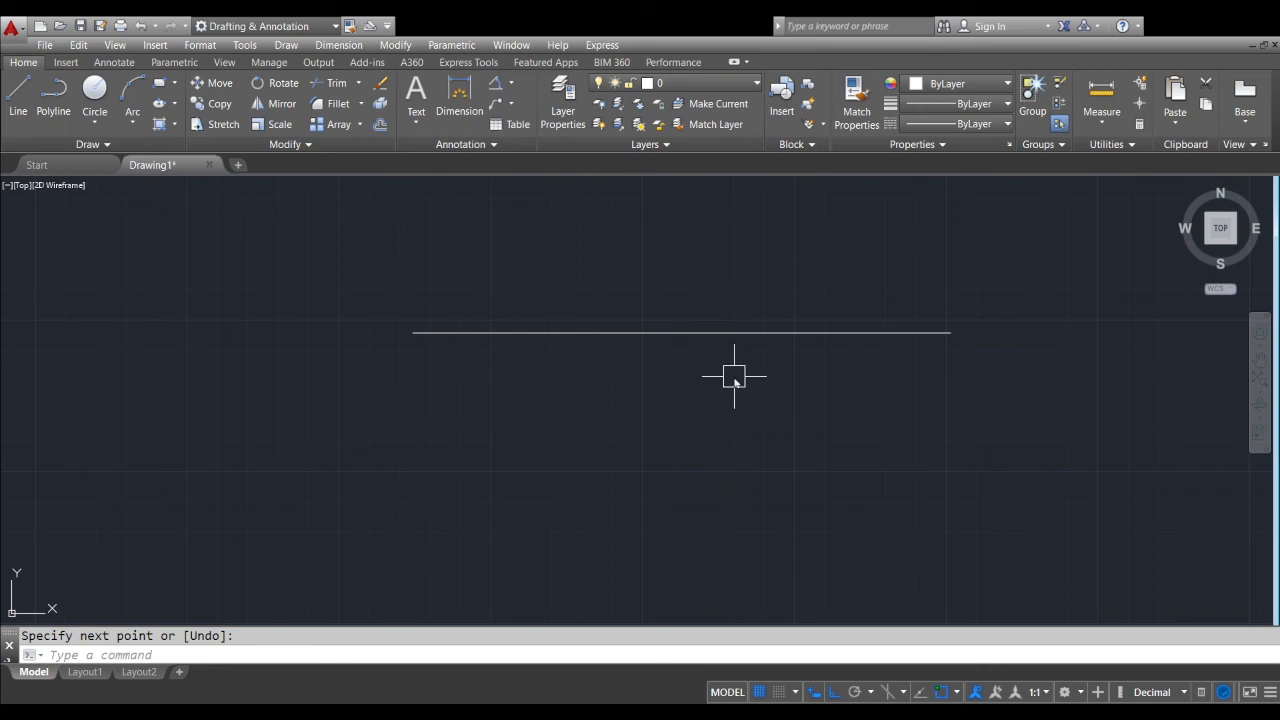
text(o)
key(Return)
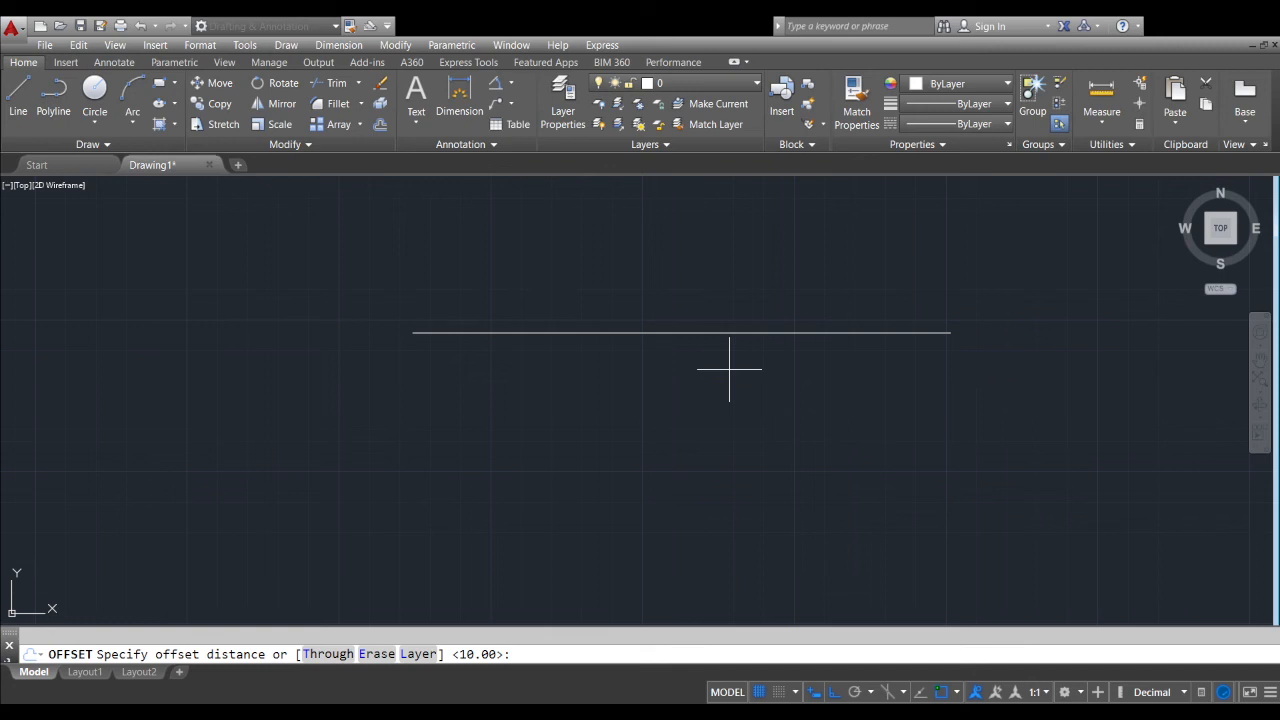
key(Return)
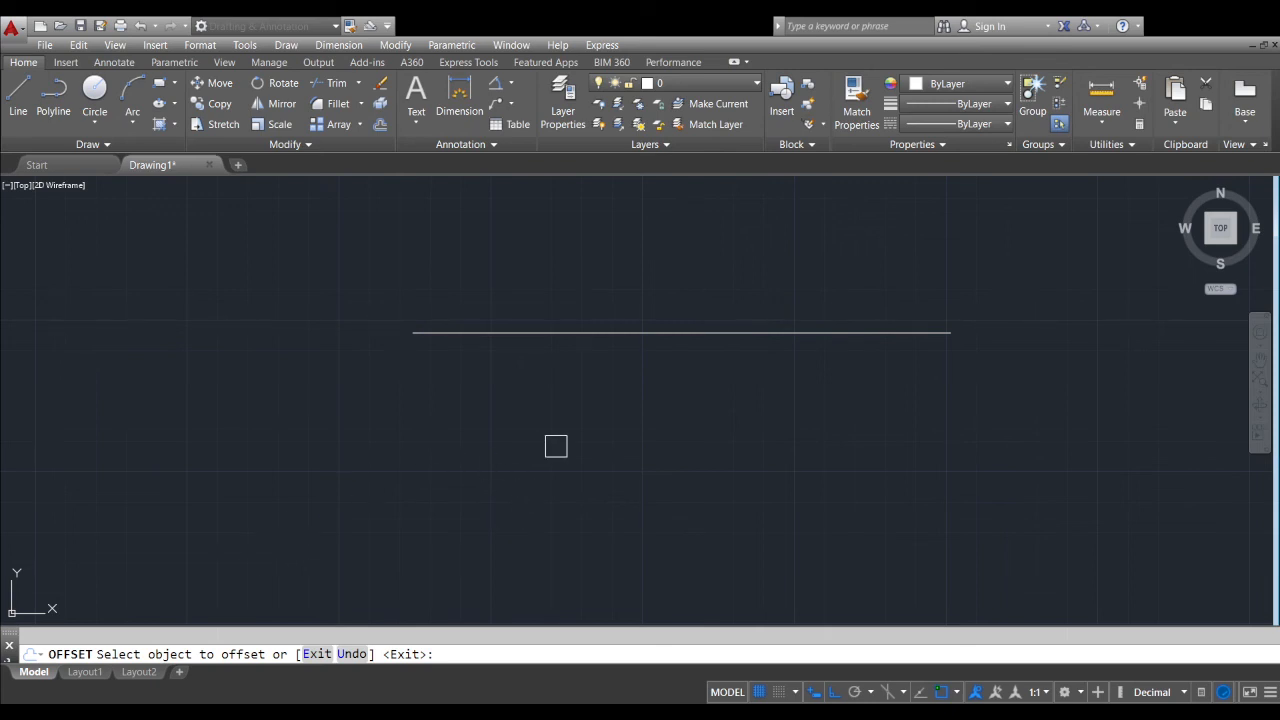
click(640, 332)
click(686, 408)
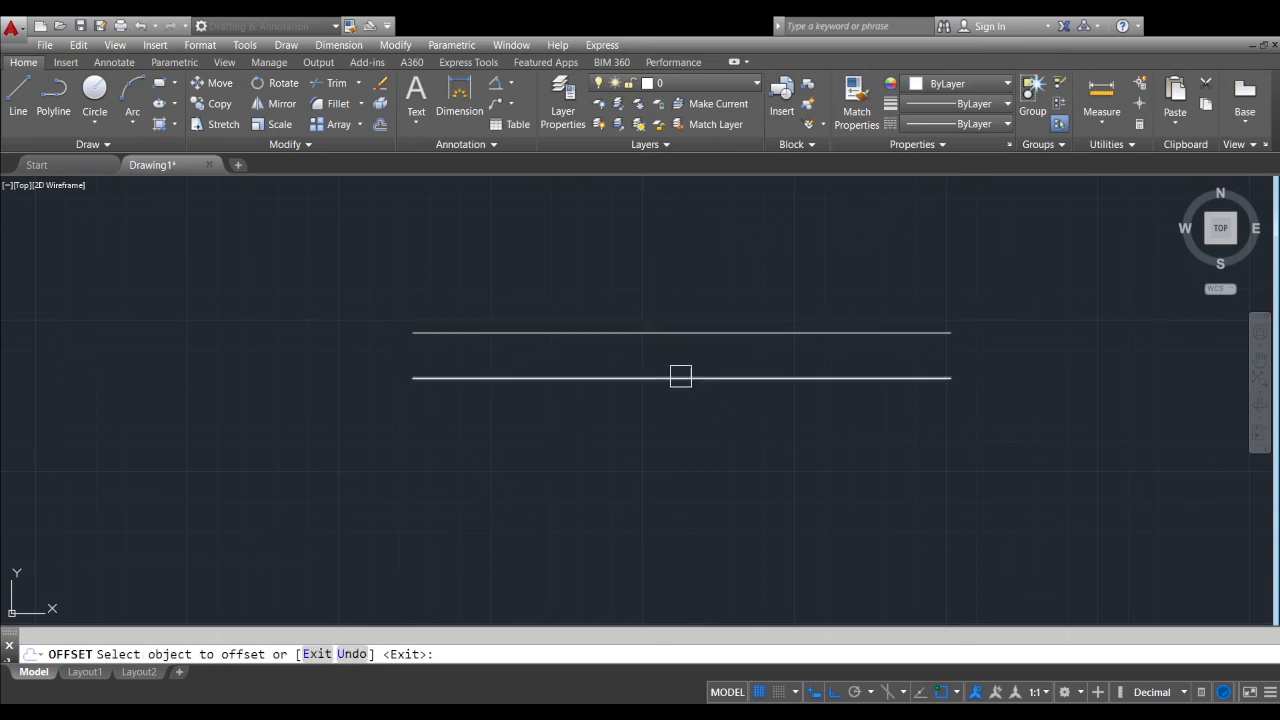
Offset the lower line once further down and the original line once upward, using the same distance
scroll(680, 376, up, 2)
click(680, 378)
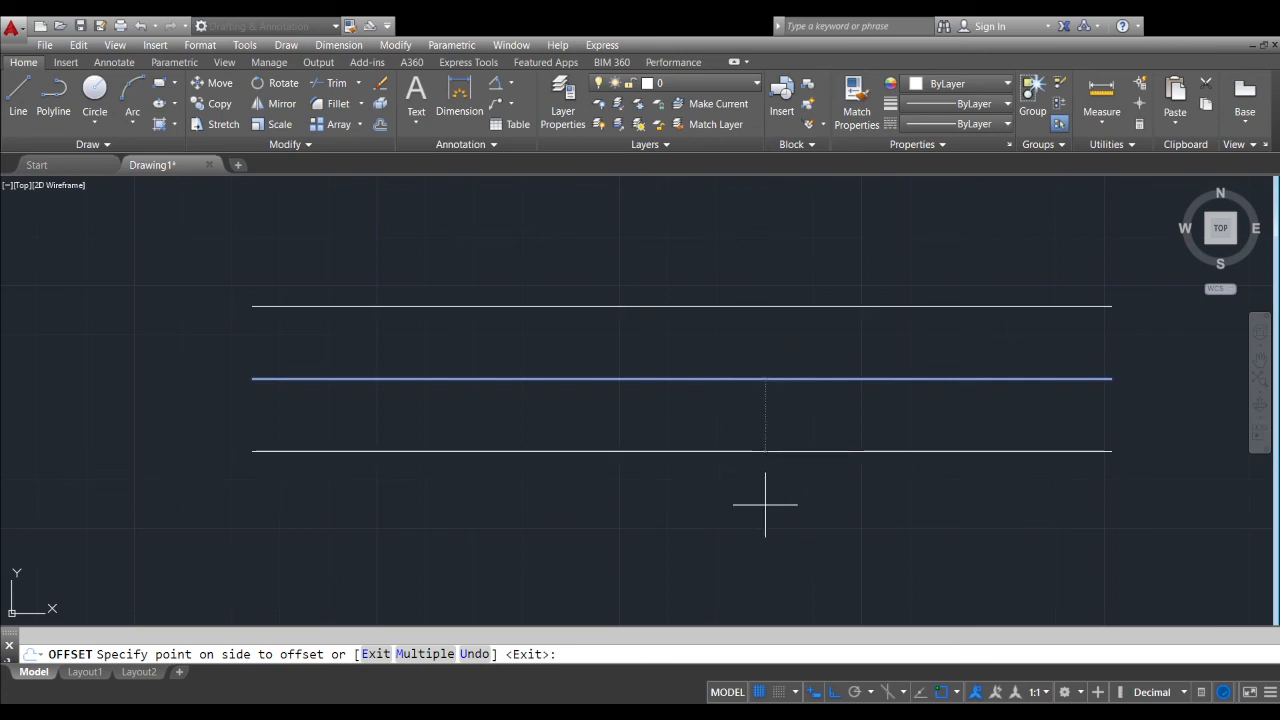
click(646, 500)
middle_drag(697, 291, 726, 414)
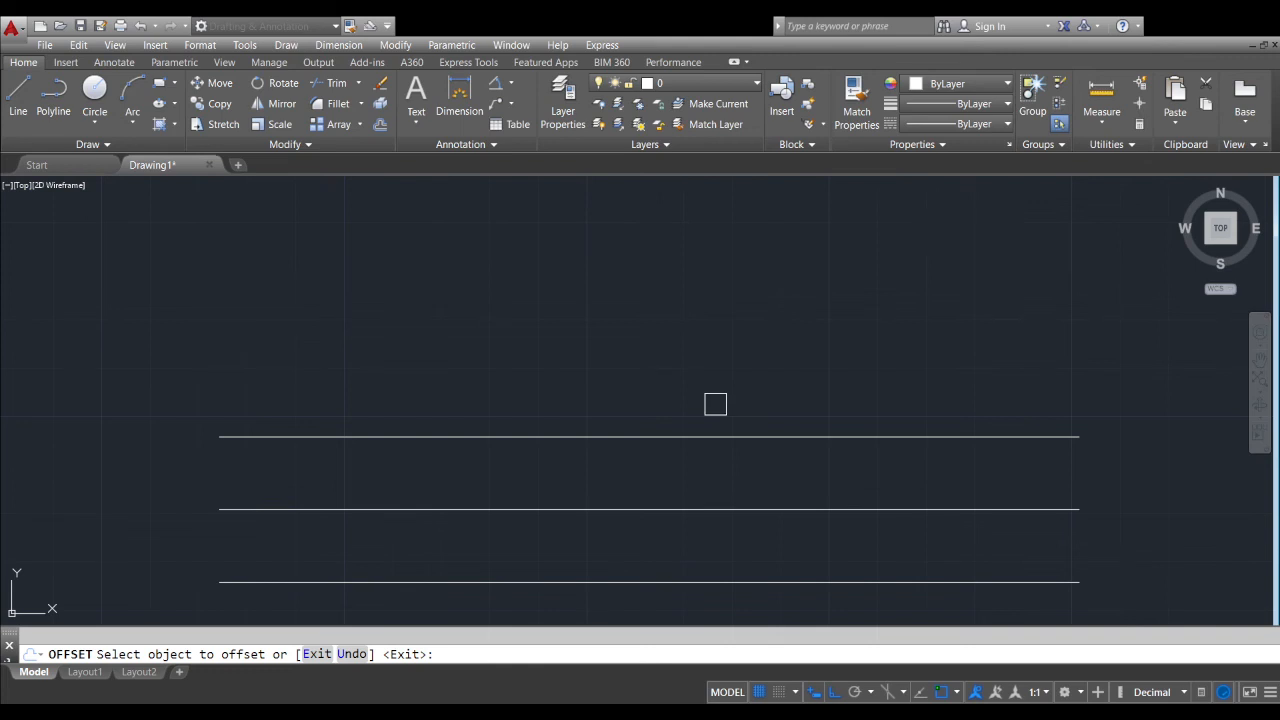
click(591, 433)
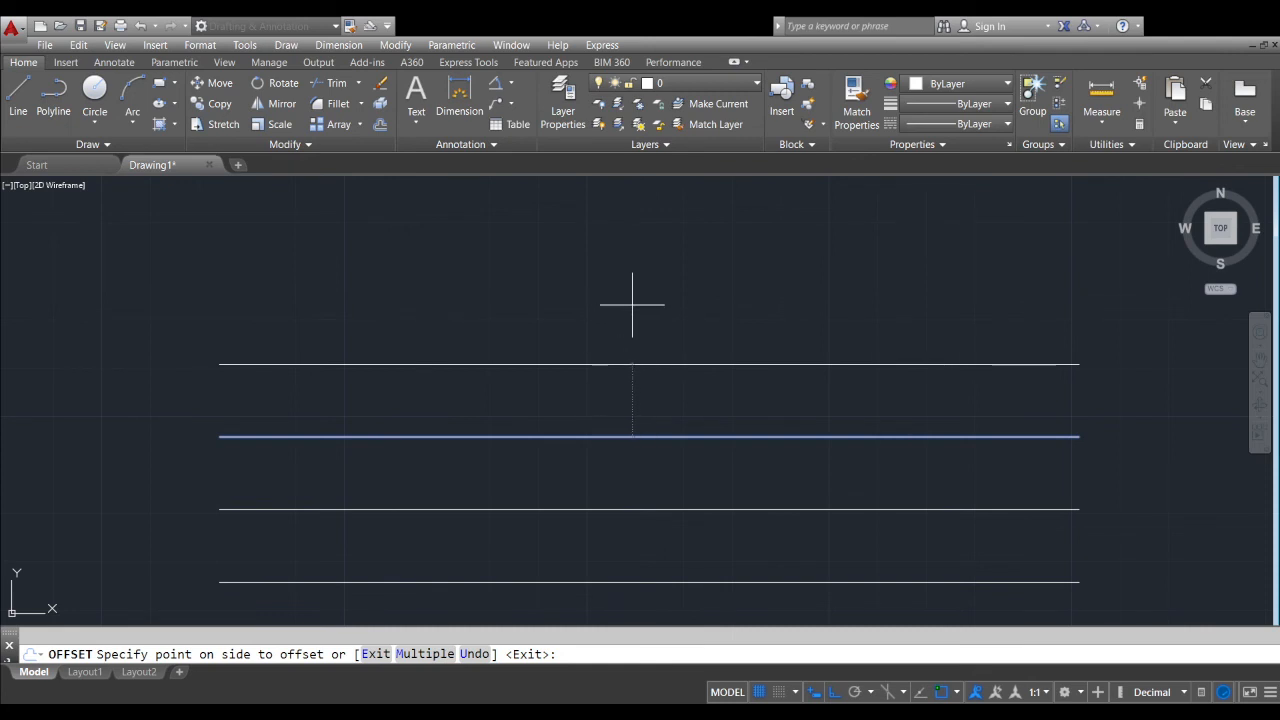
click(630, 300)
Offset the bottommost line downward and the topmost line upward to make six parallel lines, and end the offset
middle_drag(702, 420, 705, 310)
click(699, 481)
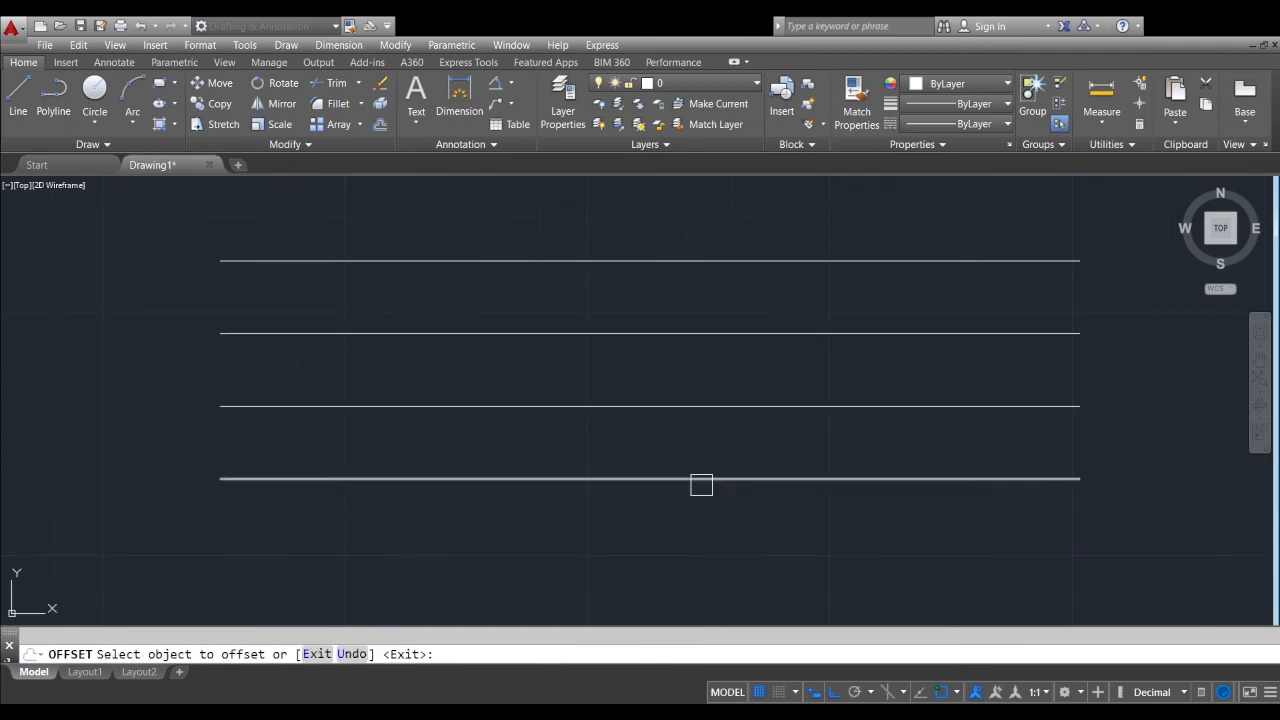
click(685, 533)
click(663, 262)
click(682, 207)
scroll(686, 240, down, 3)
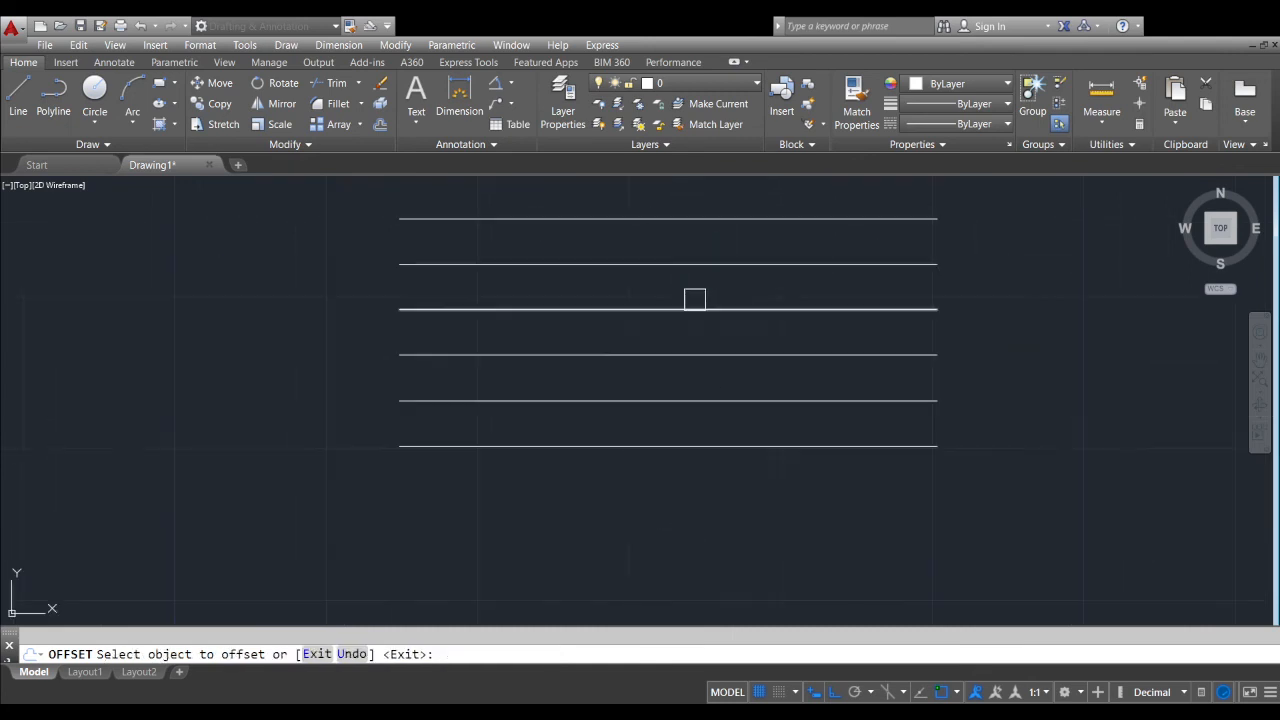
middle_drag(694, 294, 691, 380)
key(Return)
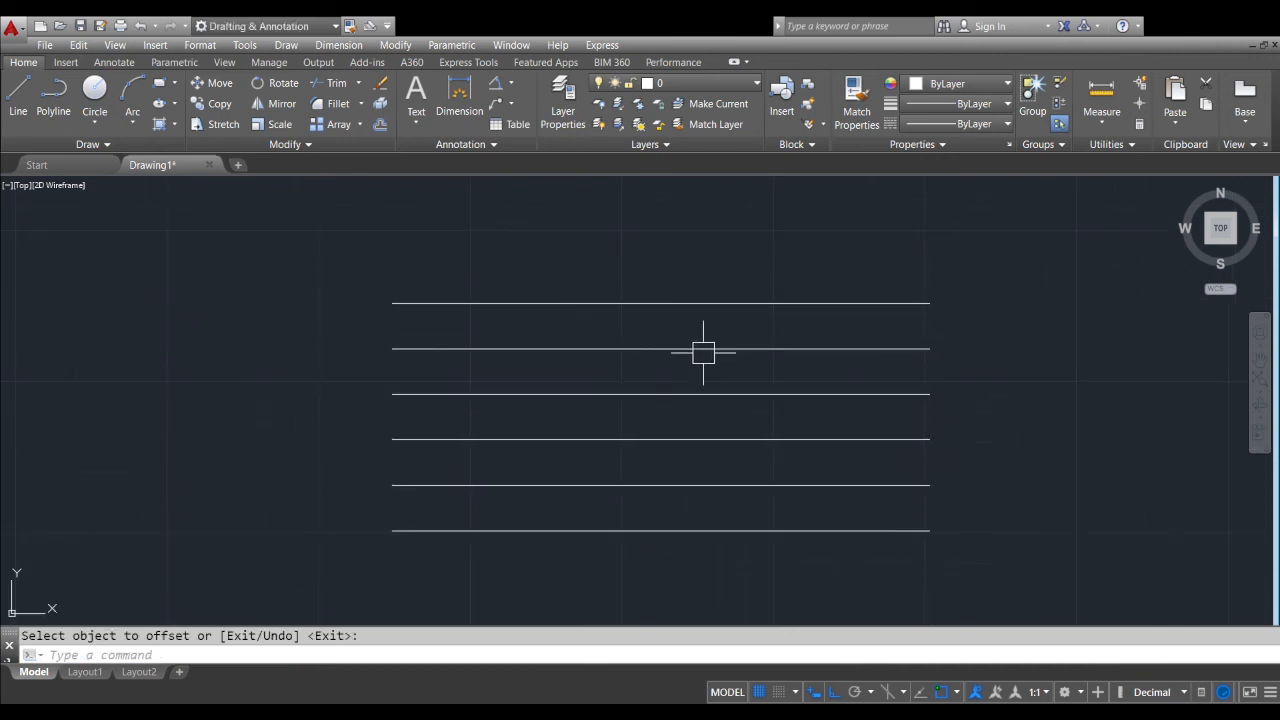
Draw a vertical line crossing all six horizontal lines near their left ends
text(l)
key(Return)
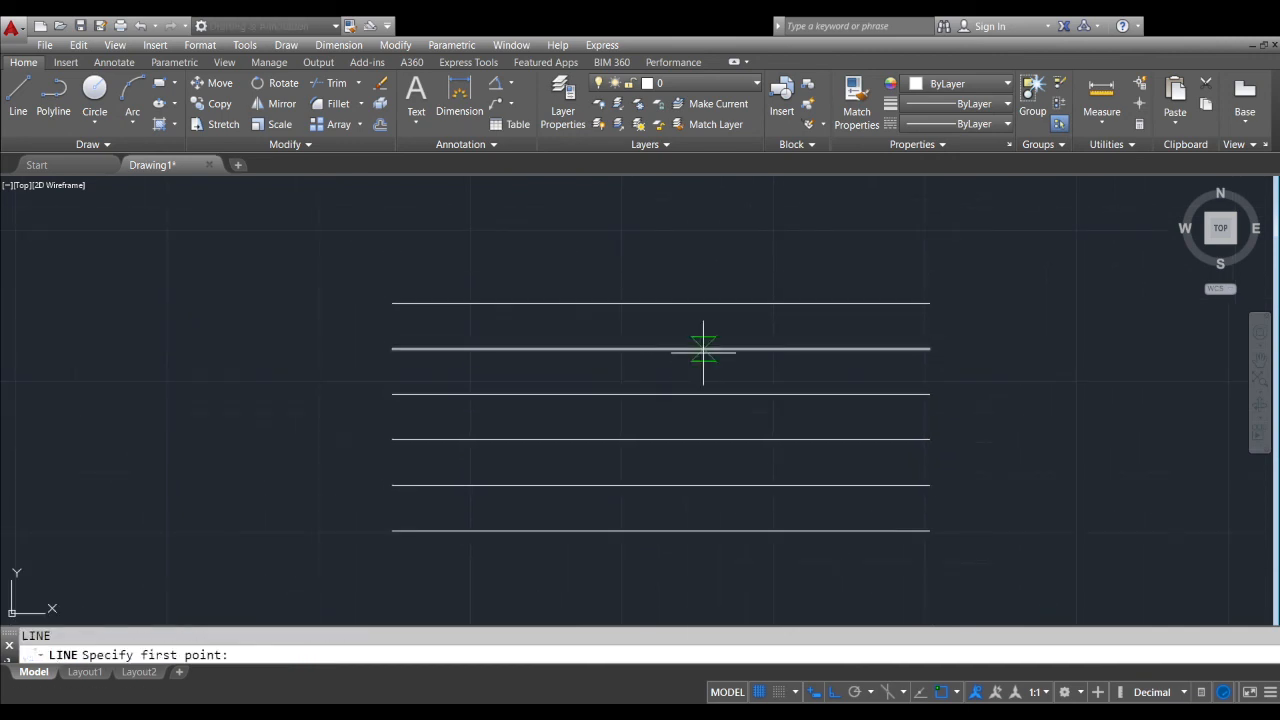
click(460, 265)
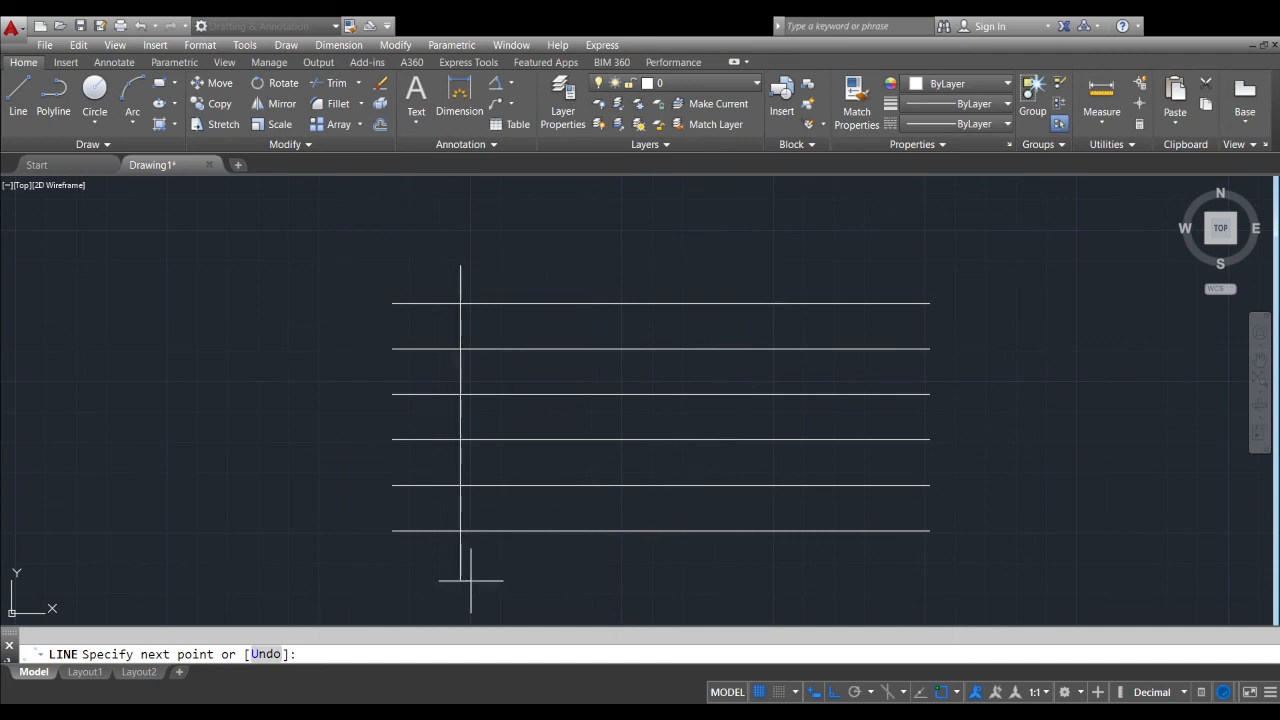
click(460, 578)
key(Return)
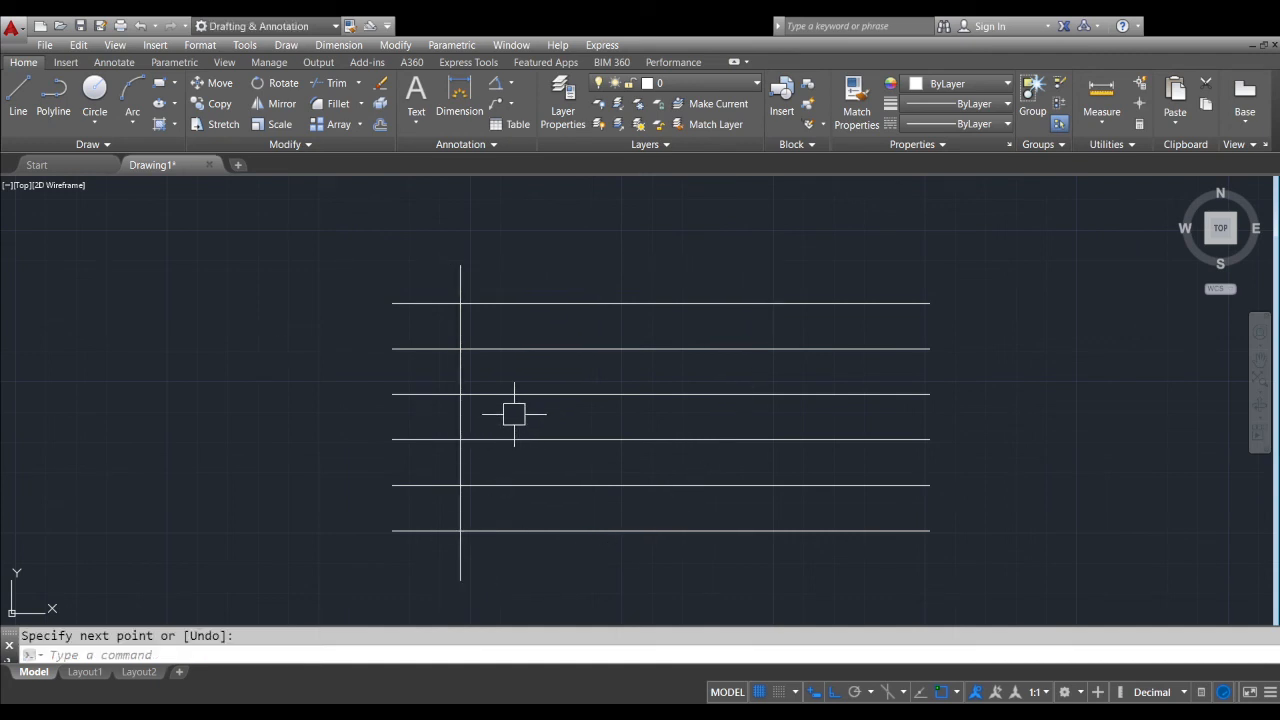
key(Return)
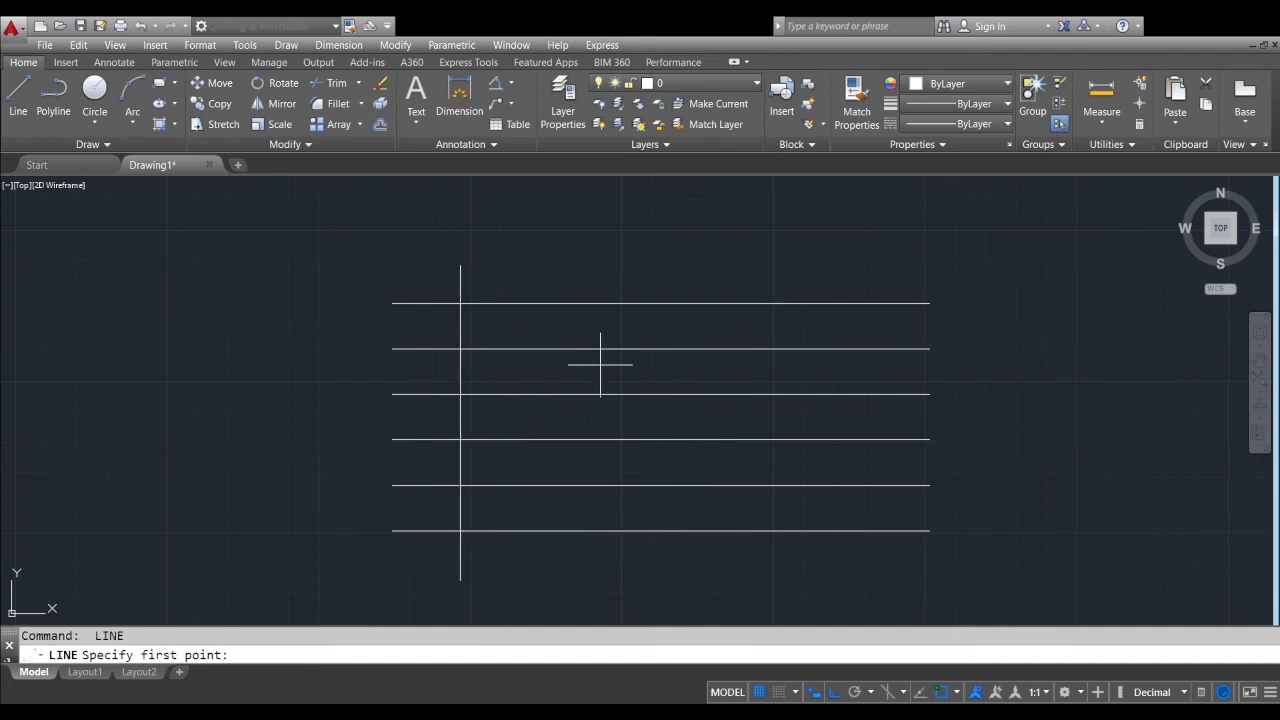
key(Escape)
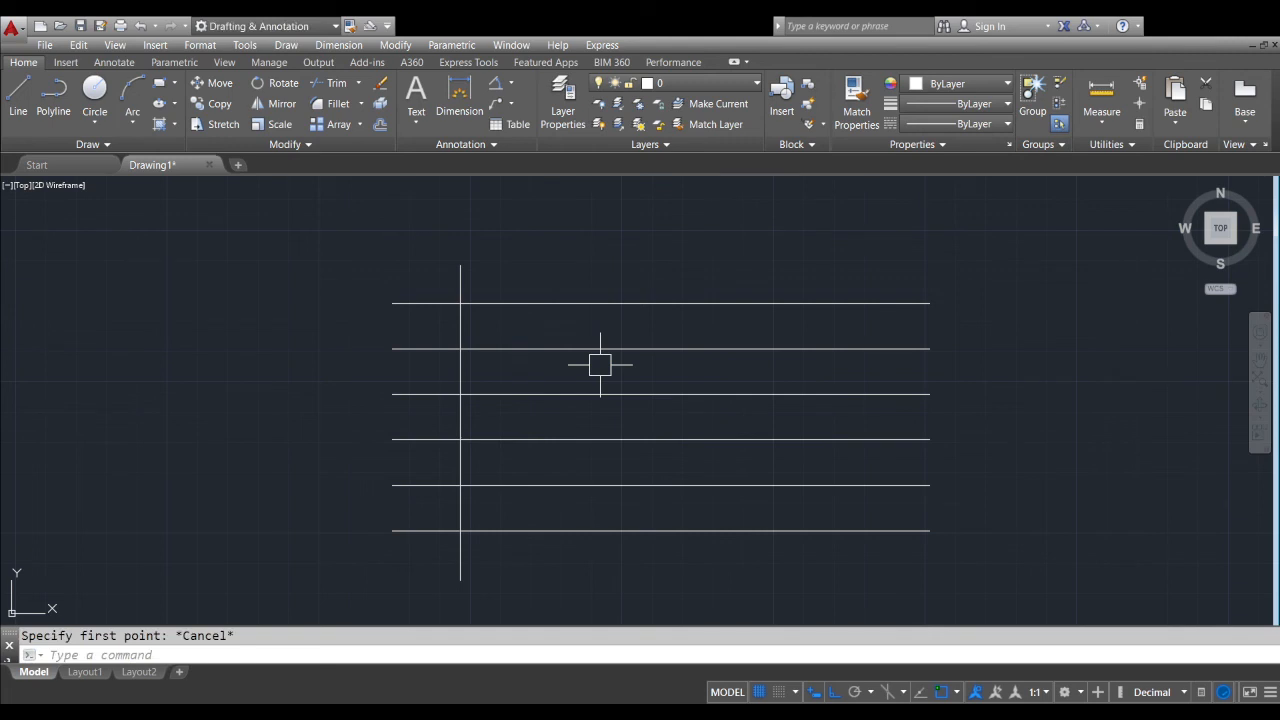
Offset the vertical line to the right by 15 to create a second vertical line
text(o)
key(Return)
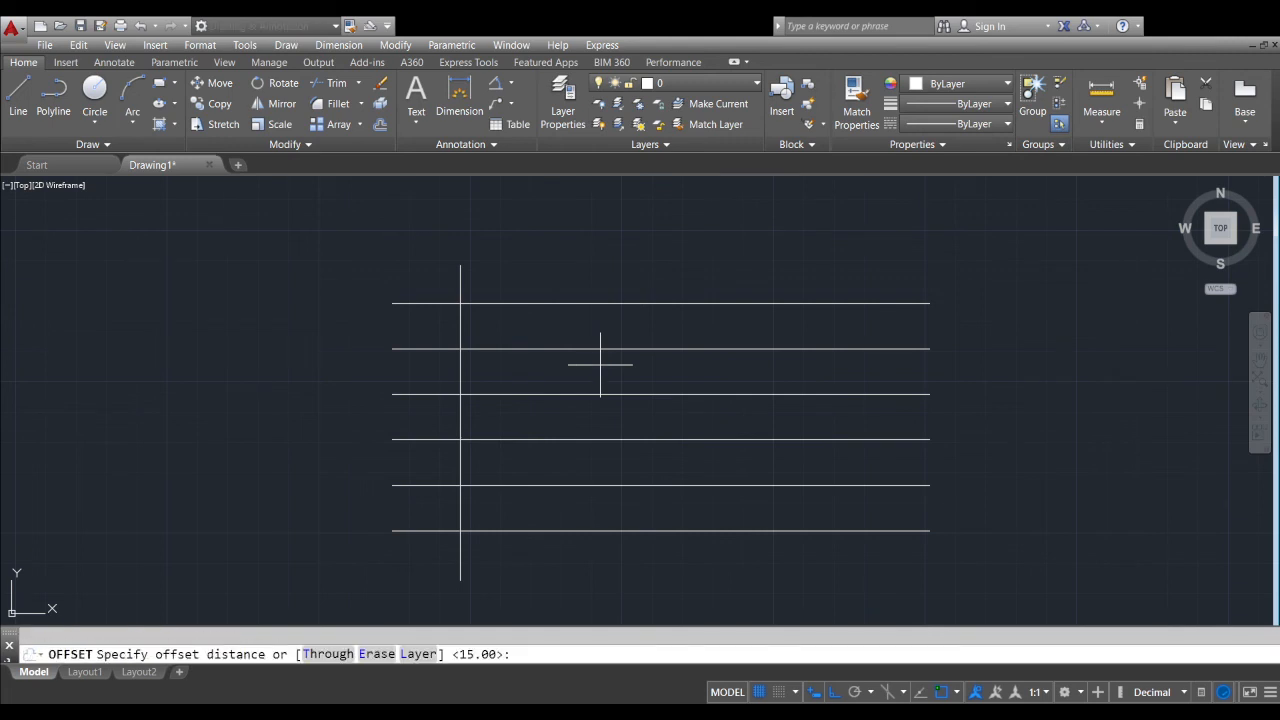
key(Return)
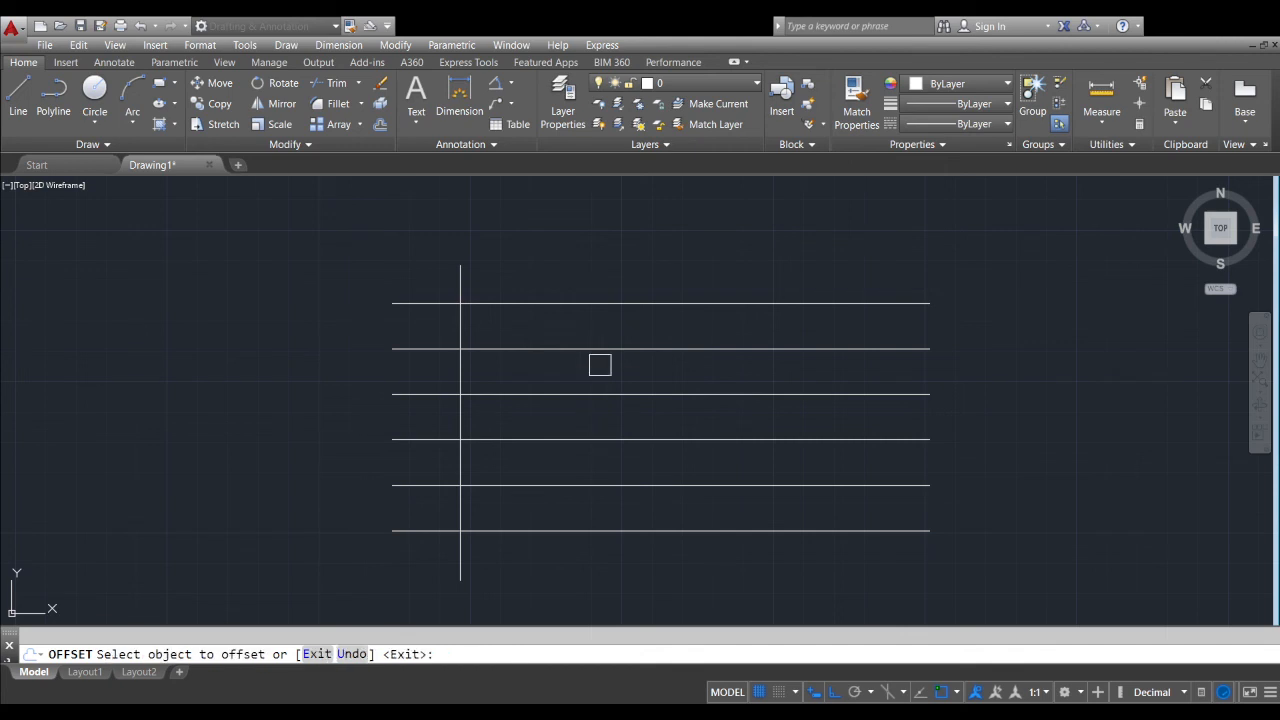
scroll(460, 275, up, 2)
click(461, 283)
click(579, 283)
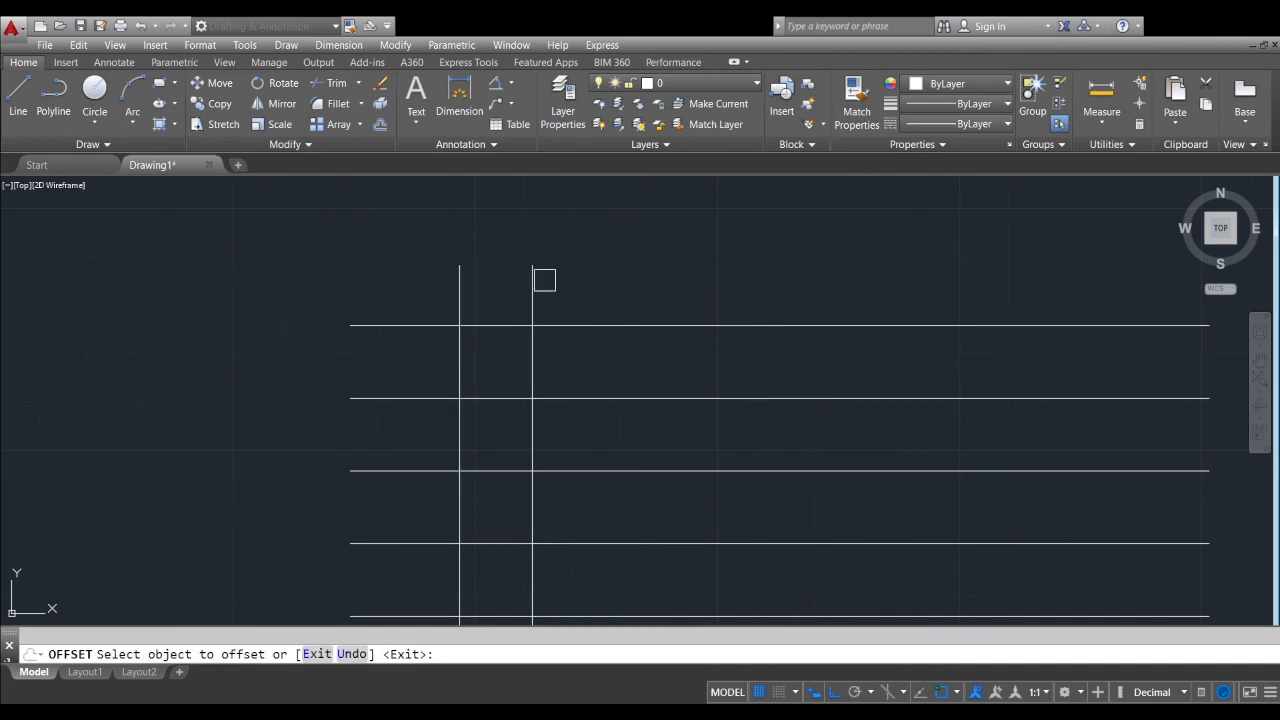
Offset the rightmost vertical line rightward four times in succession, using the same distance, to make six vertical lines
click(532, 280)
click(703, 277)
click(605, 294)
click(734, 291)
click(678, 291)
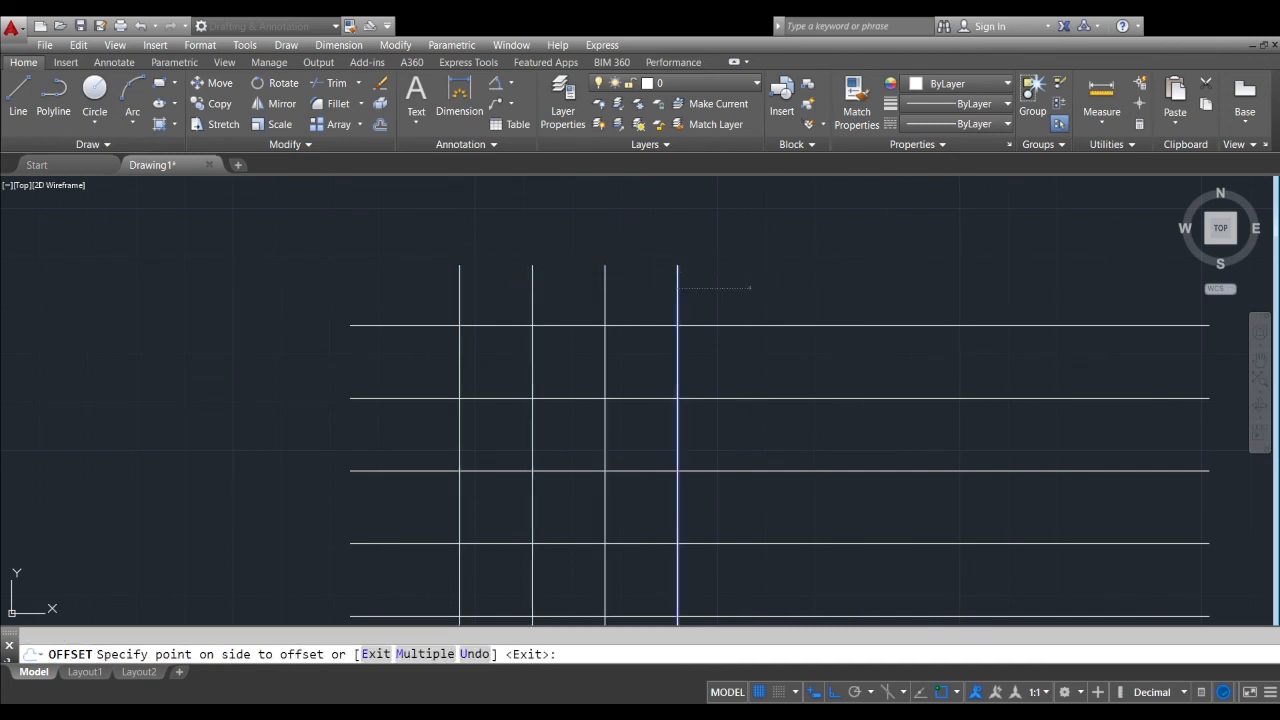
click(714, 290)
click(750, 297)
click(785, 297)
Offset the rightmost vertical line rightward four more times to complete ten vertical lines, and end the offset
click(823, 297)
click(947, 290)
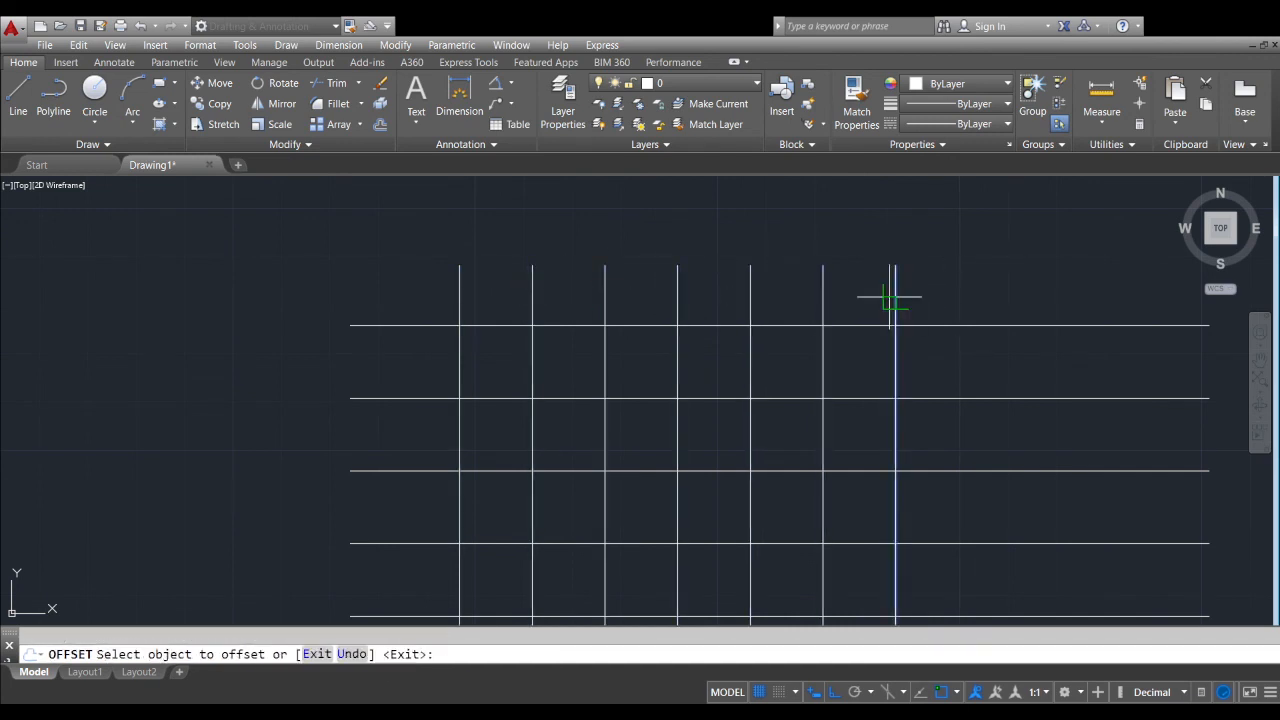
click(895, 294)
click(963, 294)
click(968, 294)
click(1029, 294)
click(1041, 290)
click(1060, 289)
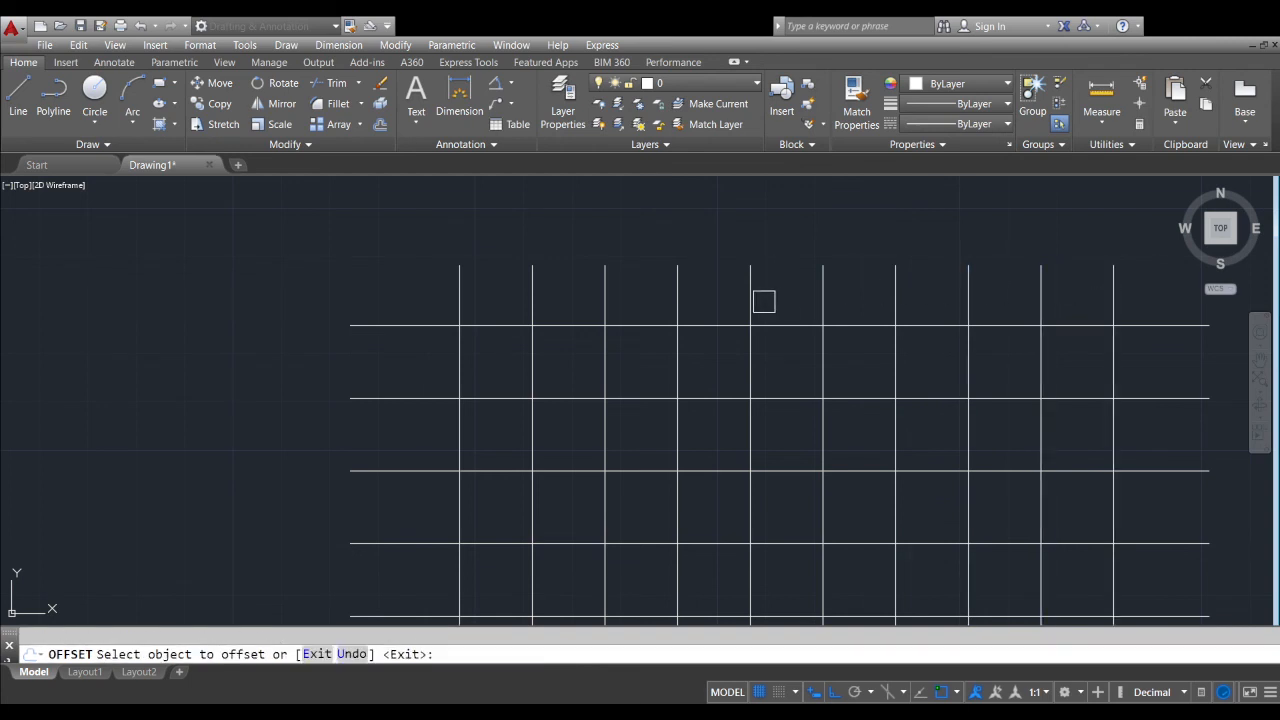
scroll(803, 326, down, 4)
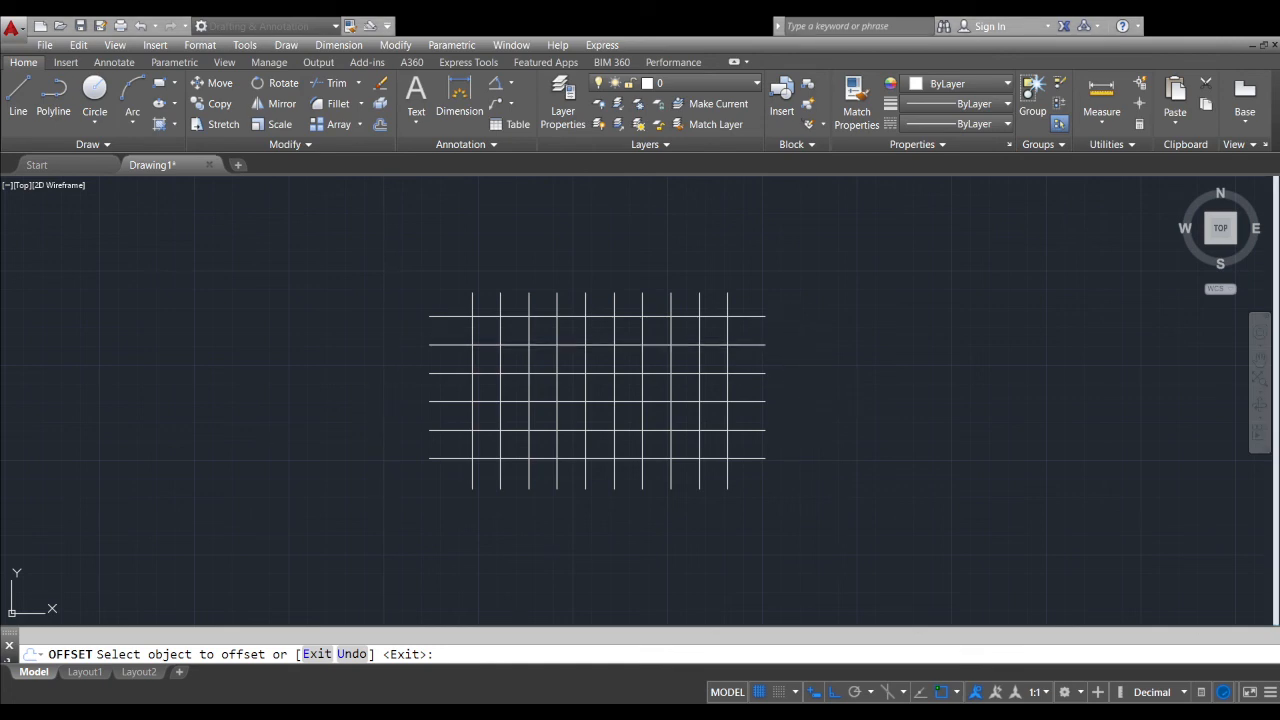
middle_drag(806, 423, 971, 448)
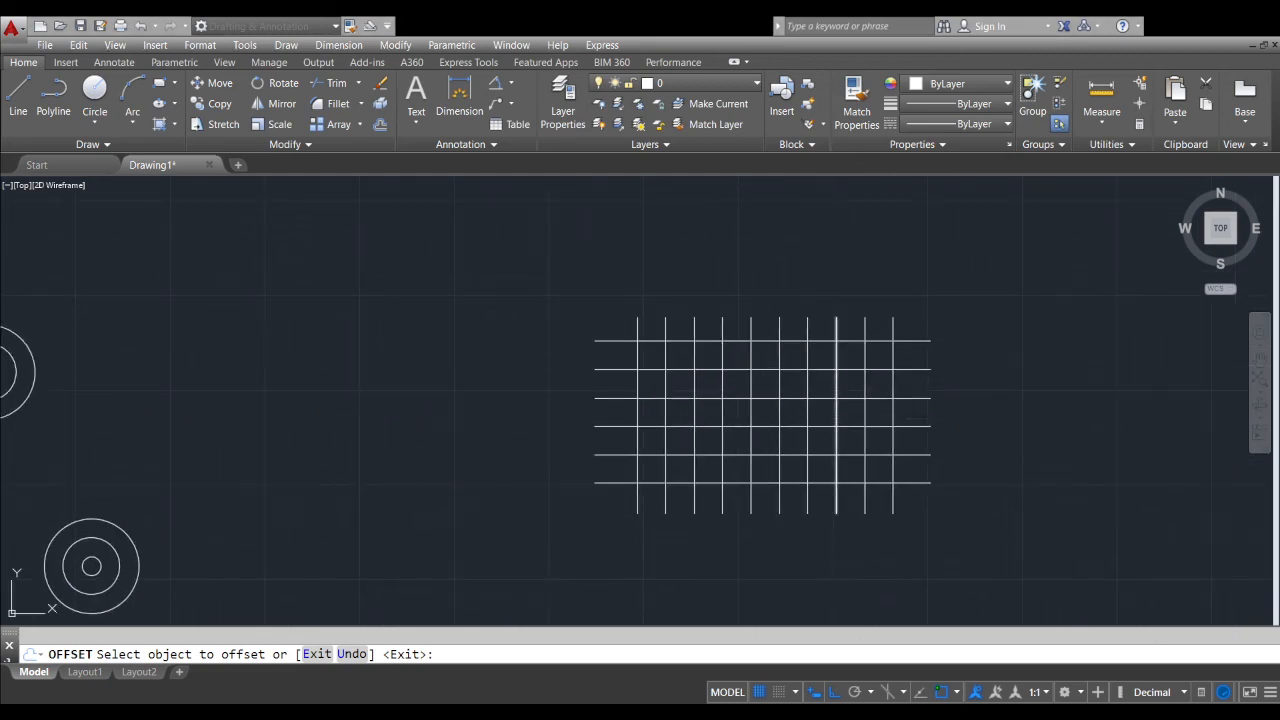
scroll(860, 370, up, 2)
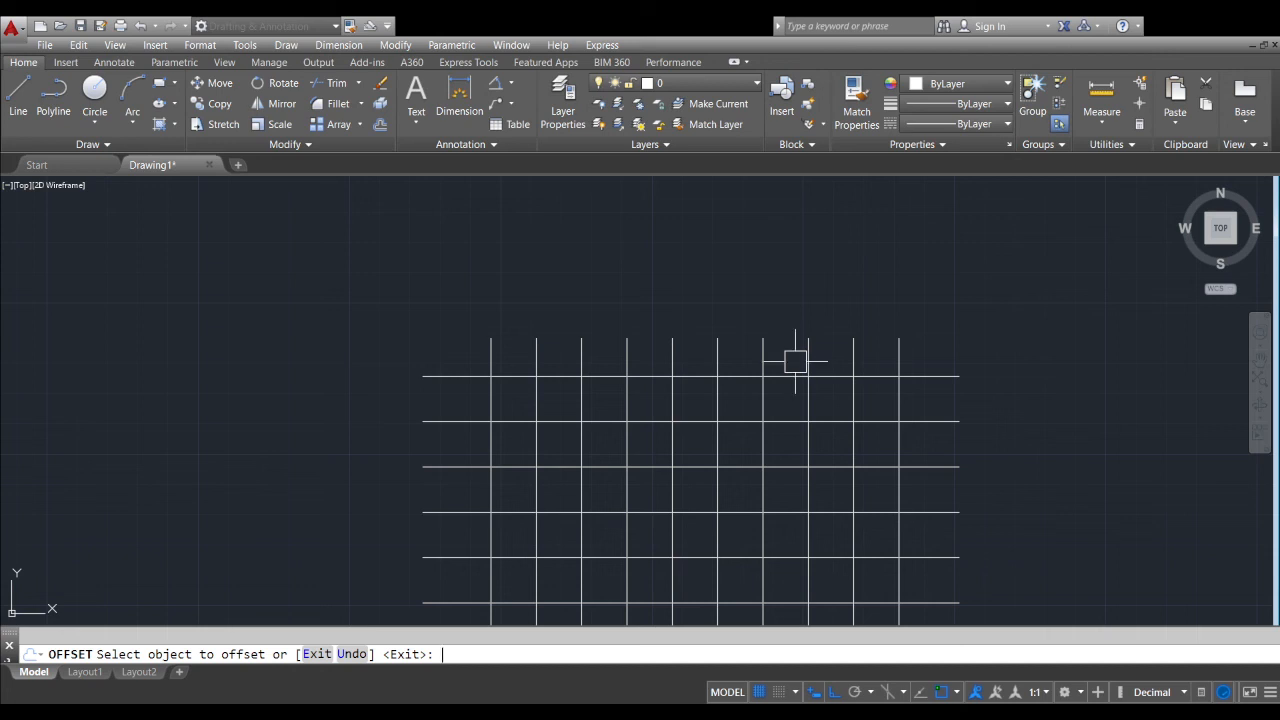
key(Escape)
Trim off the vertical line ends above the top horizontal line, using all objects as cutting edges
scroll(865, 454, down, 2)
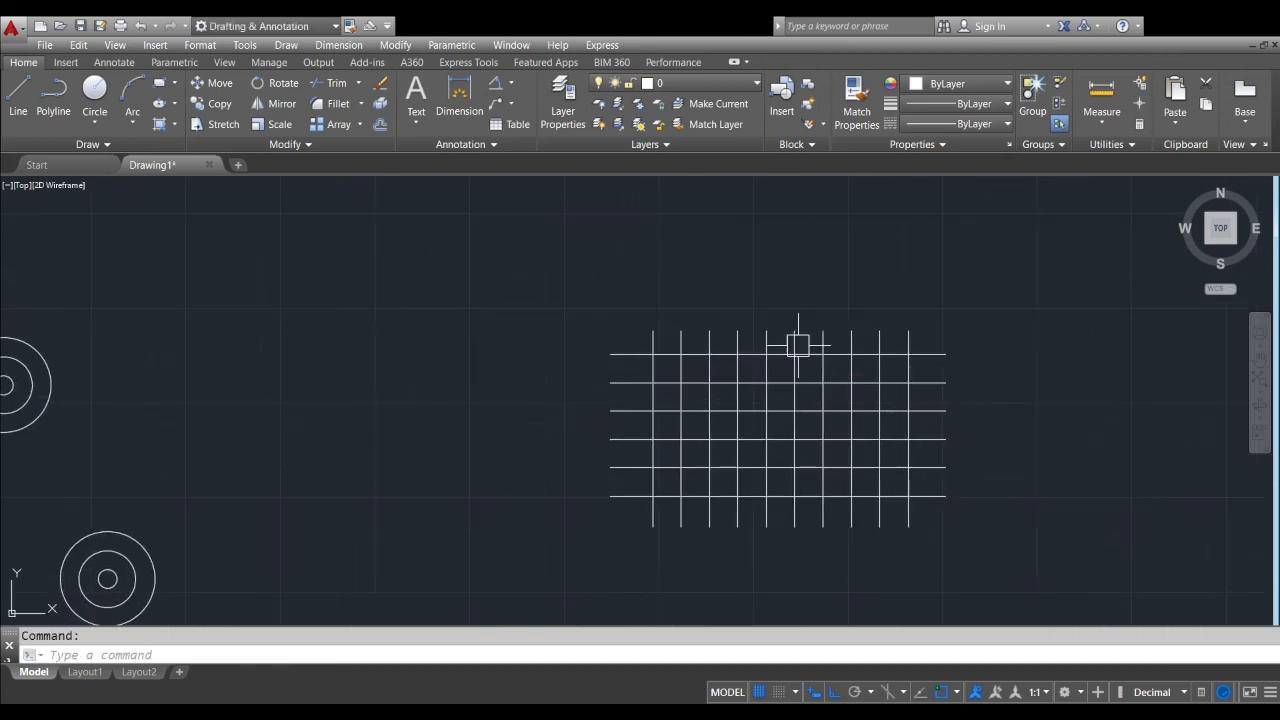
scroll(797, 343, up, 2)
middle_drag(960, 346, 883, 347)
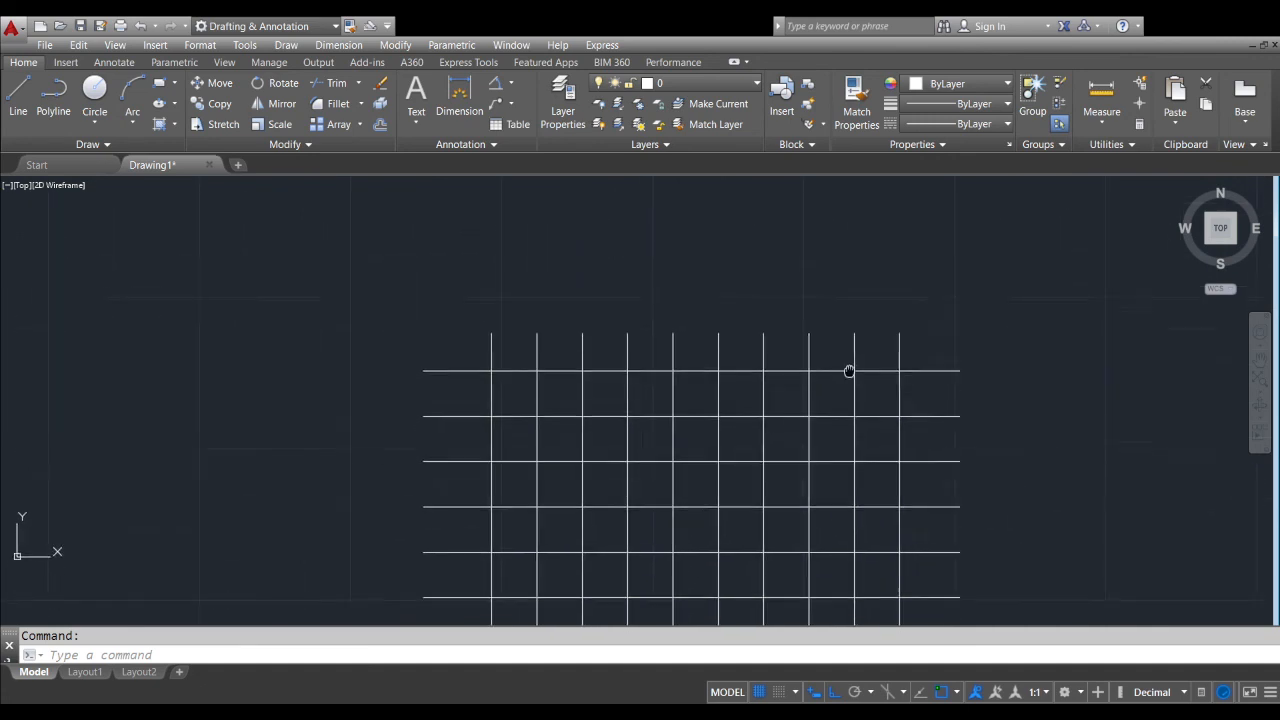
middle_drag(1006, 370, 965, 349)
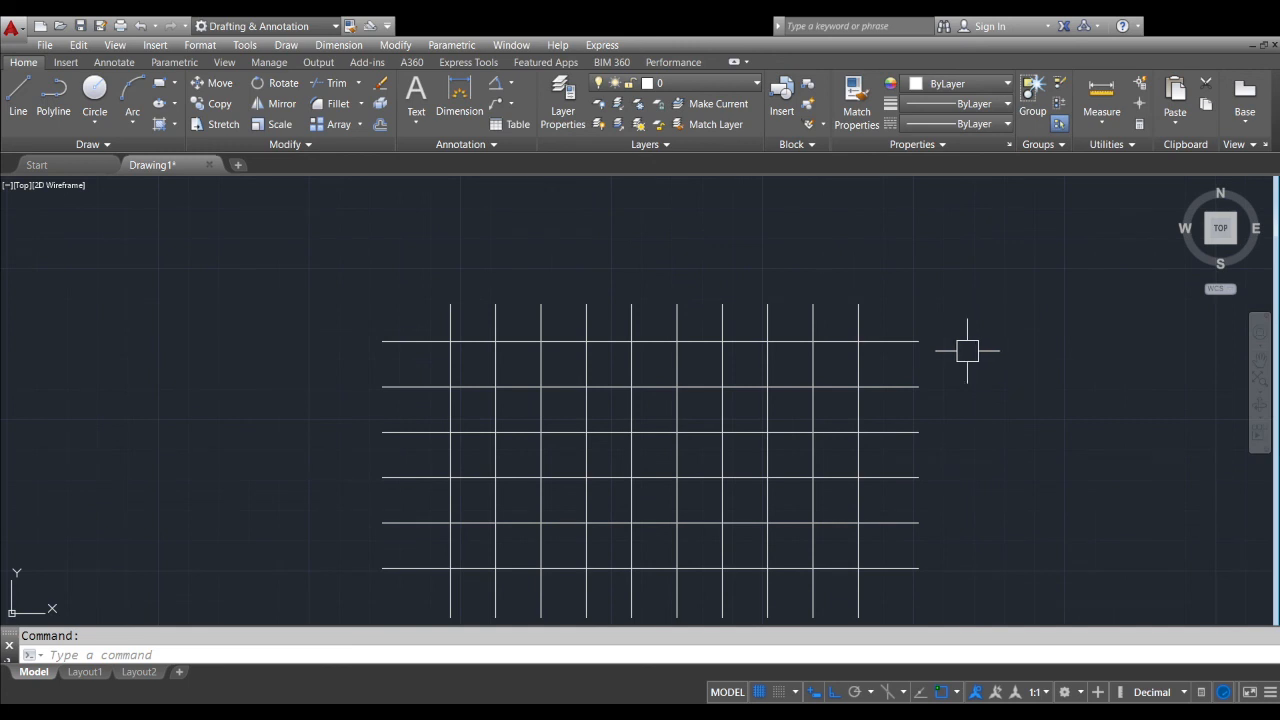
text(tr)
key(Return)
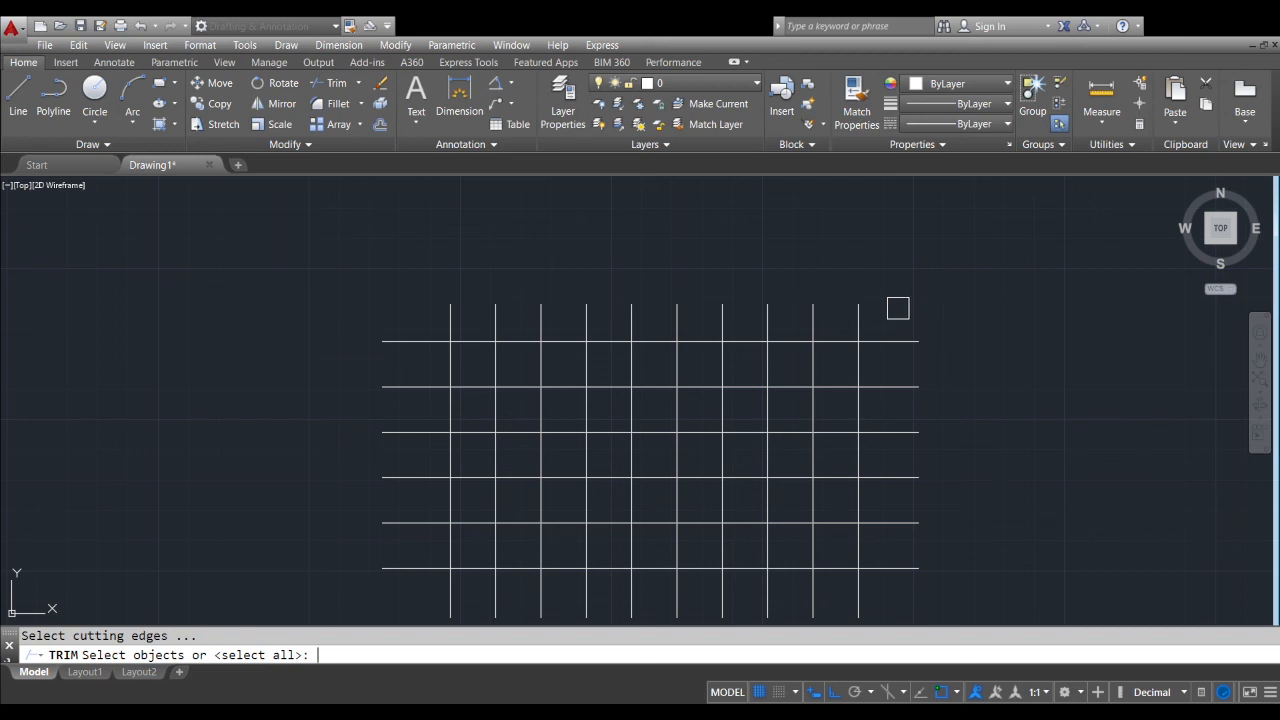
key(Return)
click(900, 308)
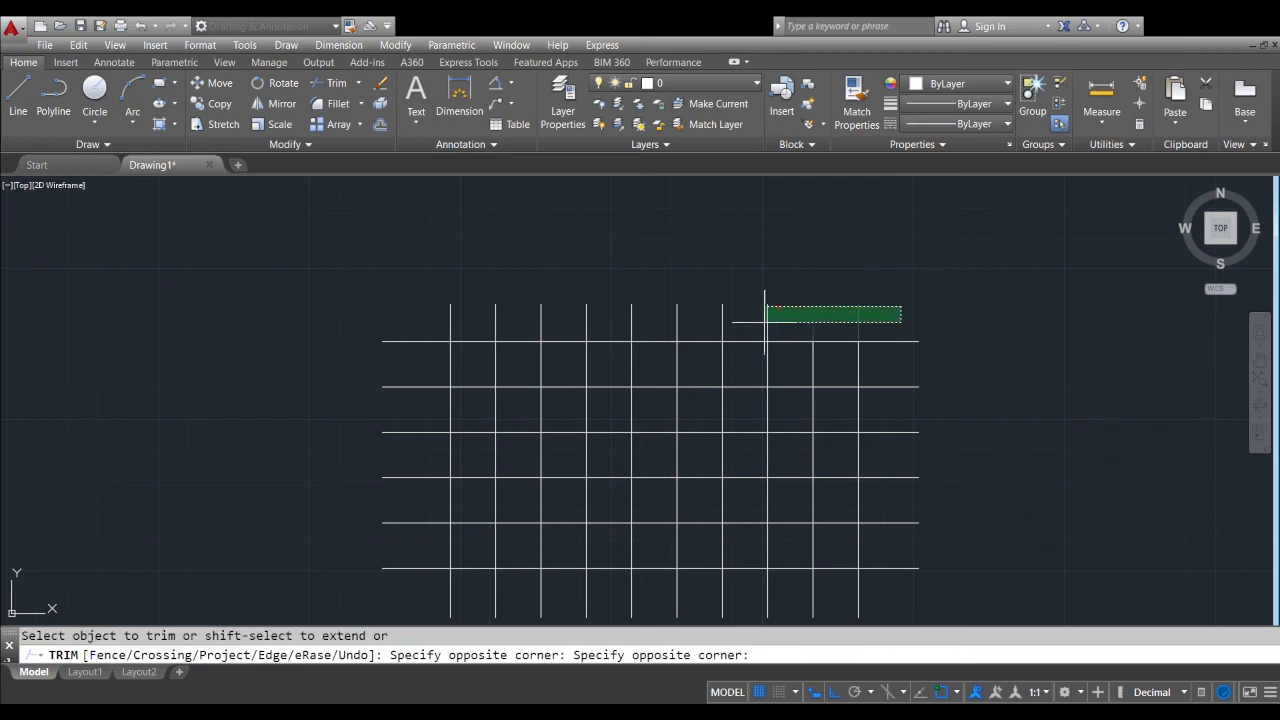
click(417, 327)
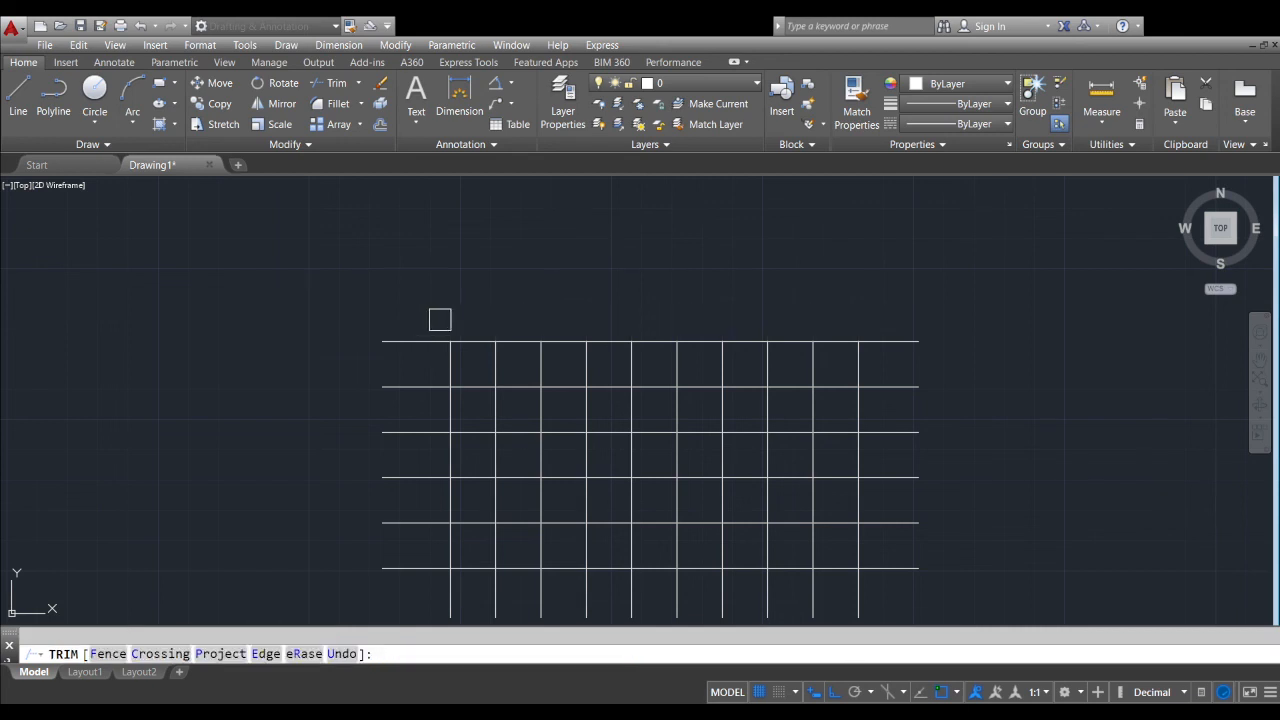
Trim off the horizontal line ends that extend beyond the rightmost vertical line
scroll(805, 292, down, 5)
middle_drag(905, 367, 845, 379)
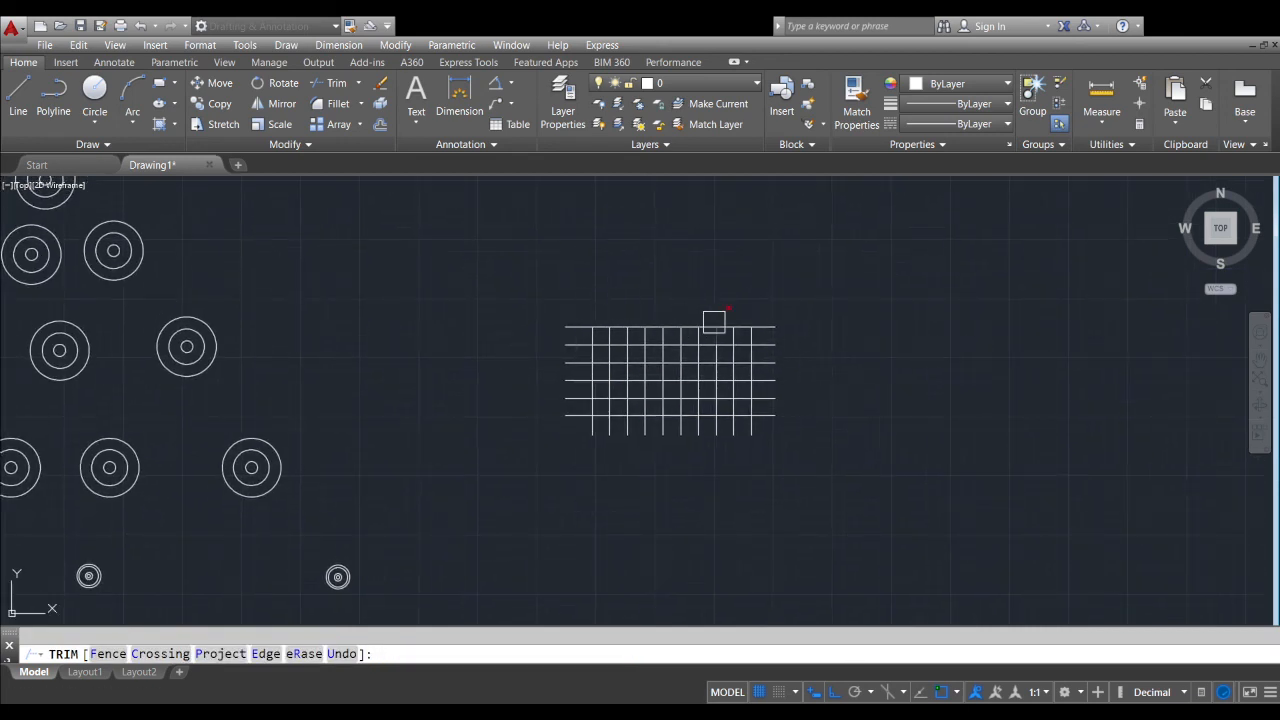
scroll(711, 320, up, 2)
middle_drag(566, 324, 500, 346)
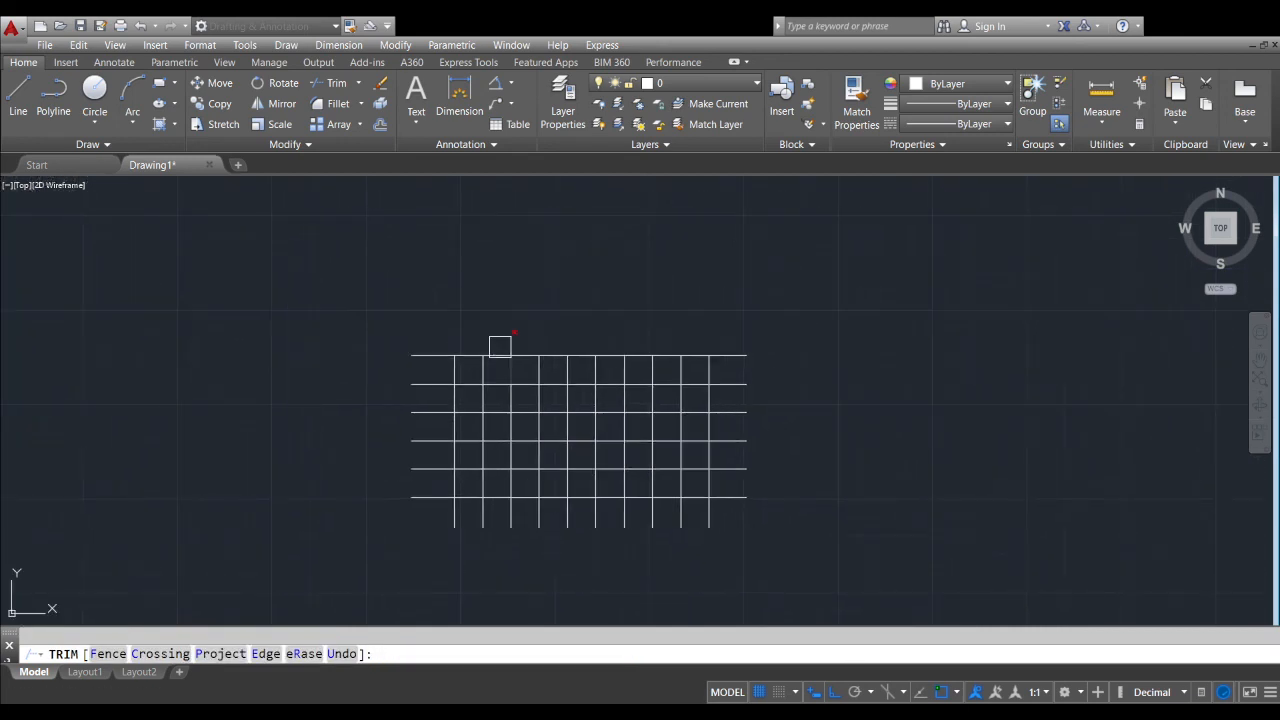
scroll(456, 343, up, 2)
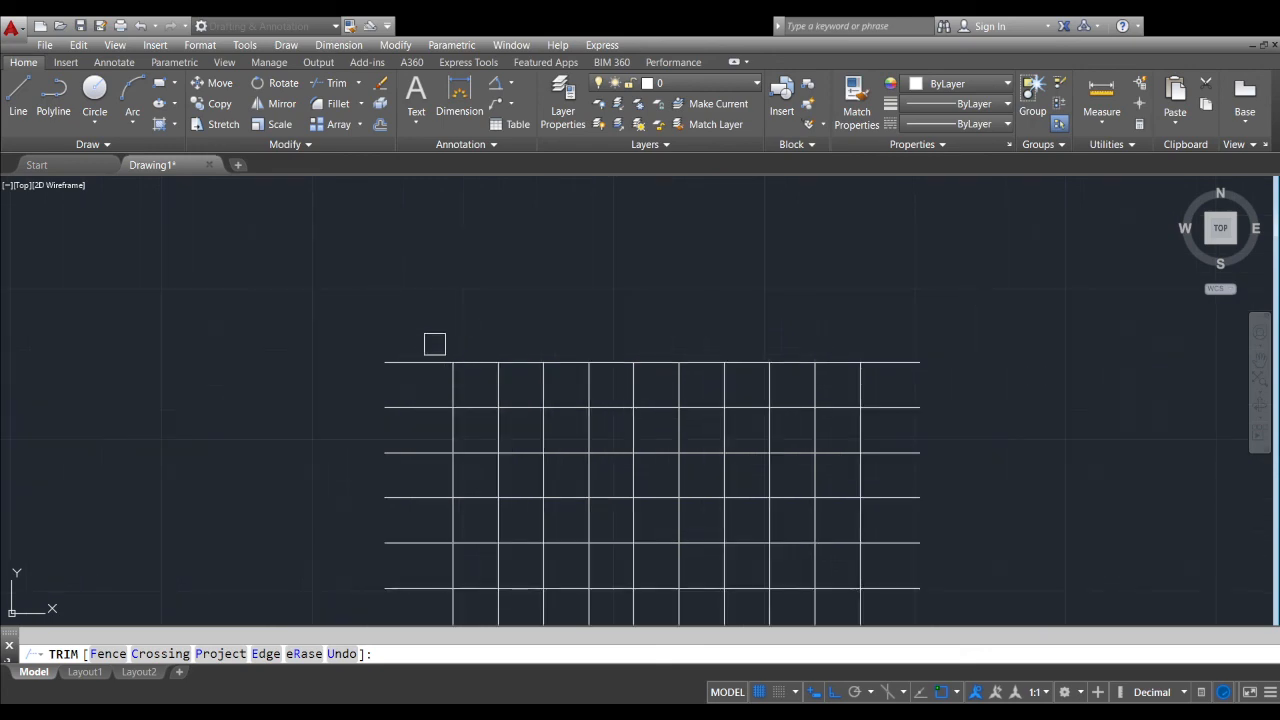
middle_drag(960, 366, 865, 338)
scroll(806, 317, down, 2)
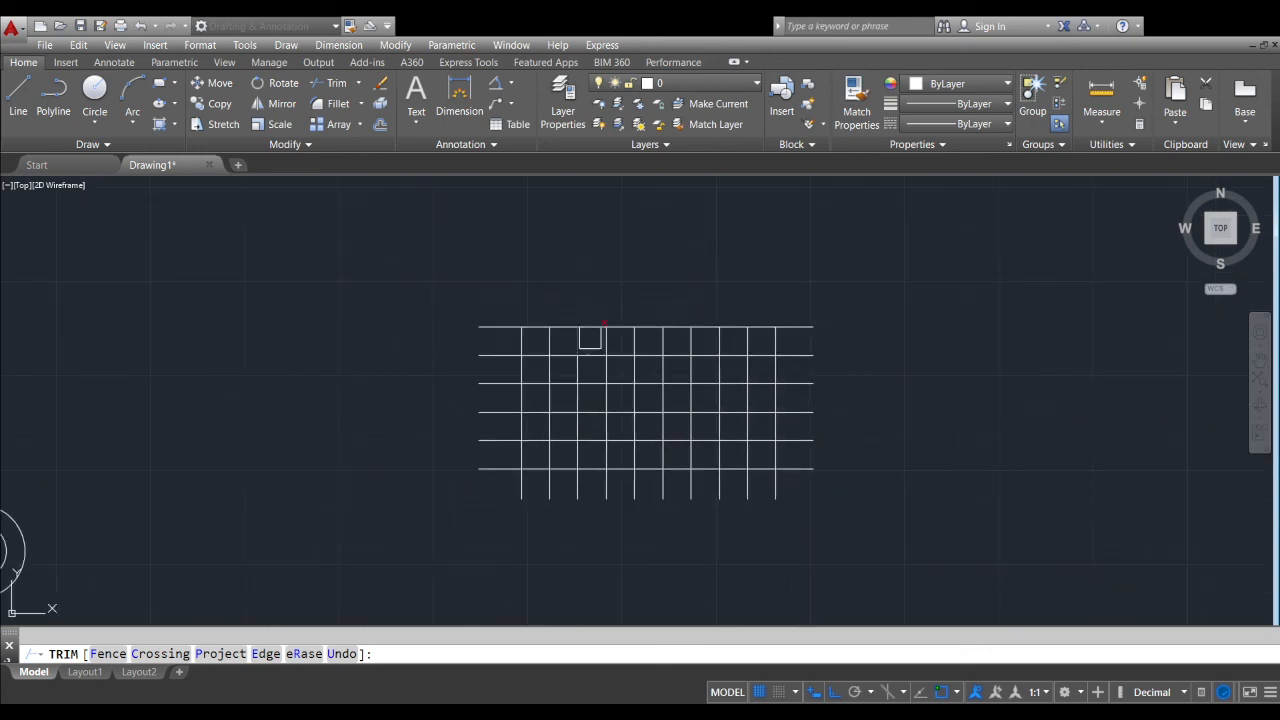
scroll(607, 316, up, 4)
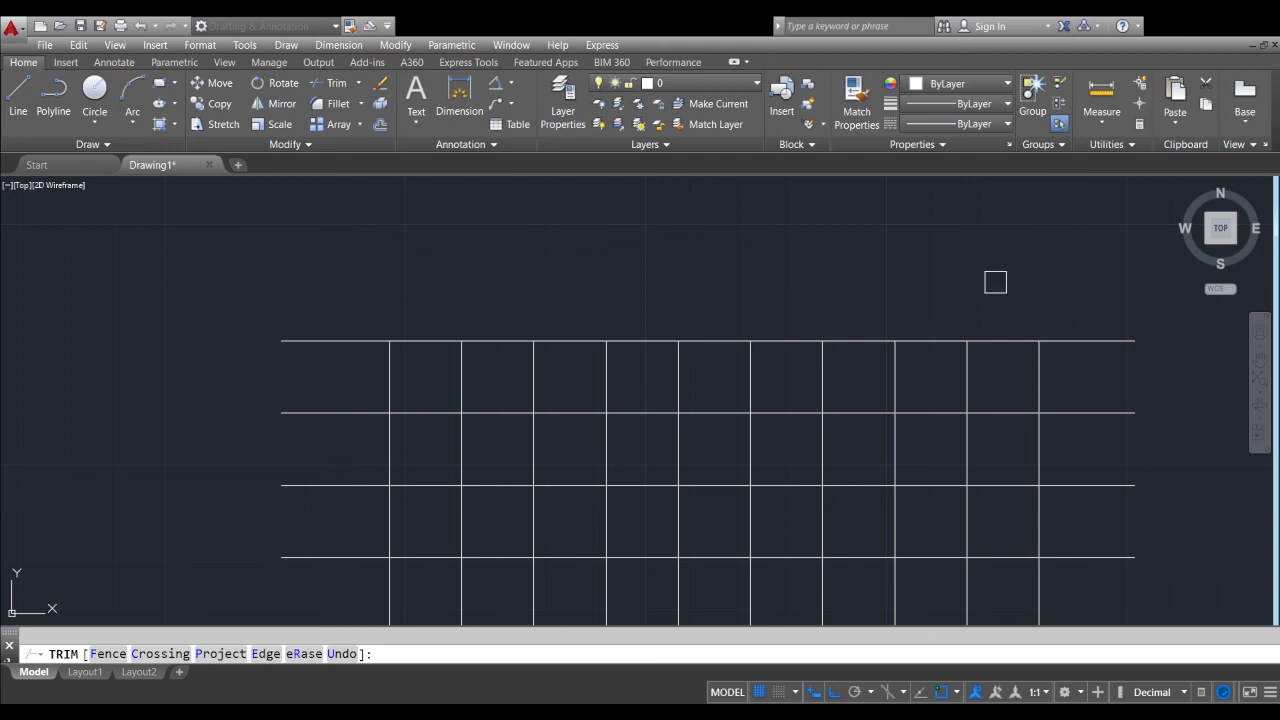
middle_drag(1049, 391, 786, 294)
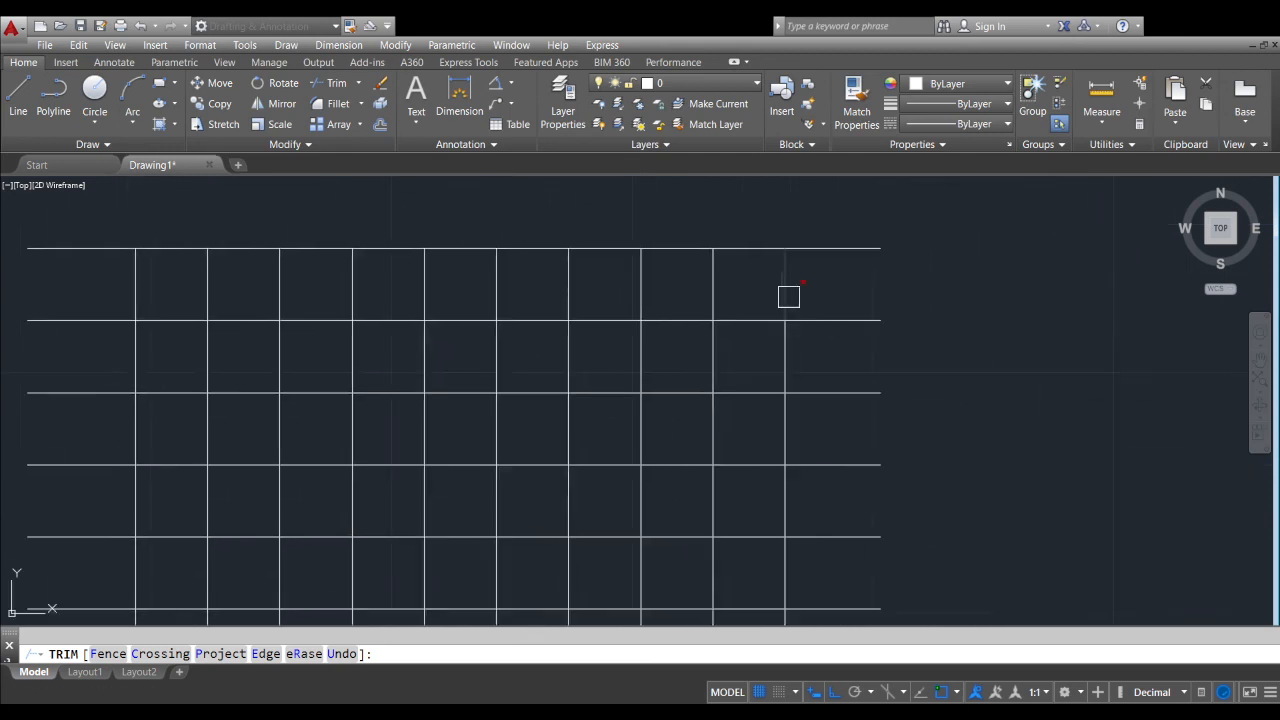
scroll(806, 303, down, 4)
click(834, 254)
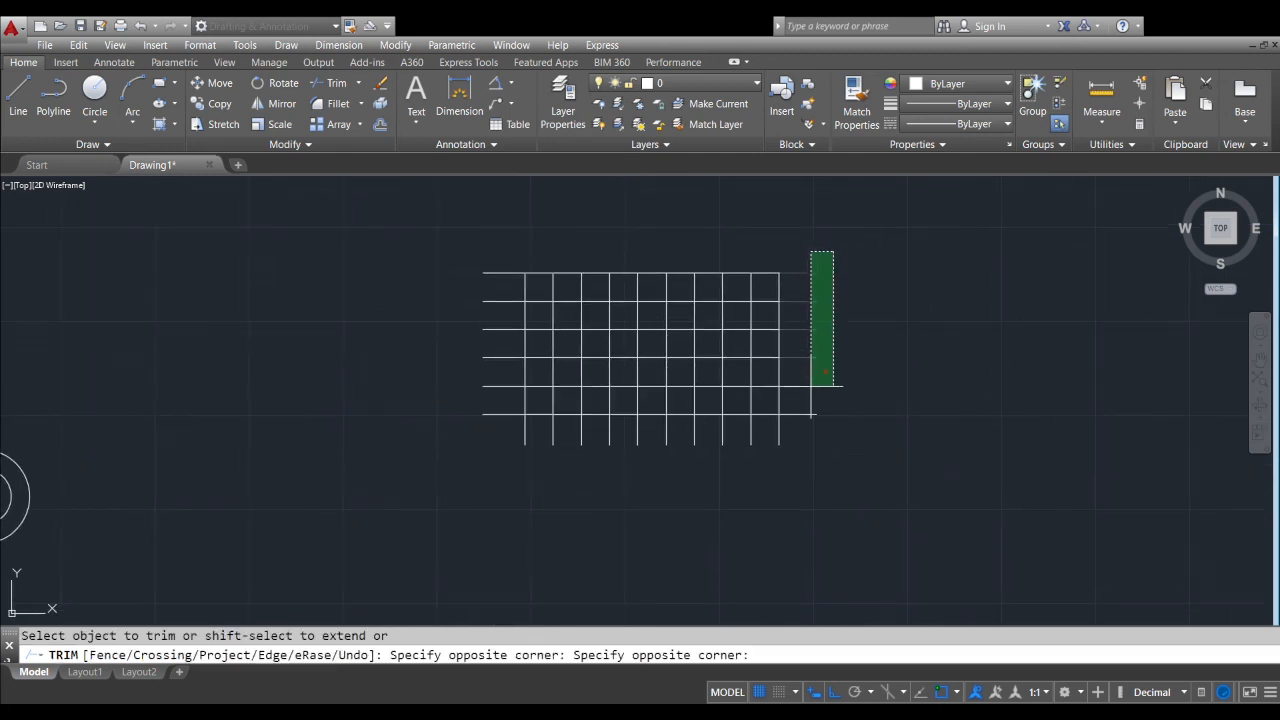
click(806, 438)
Trim off the vertical line ends below the grid and the horizontal line ends to its left
scroll(803, 433, up, 2)
click(829, 447)
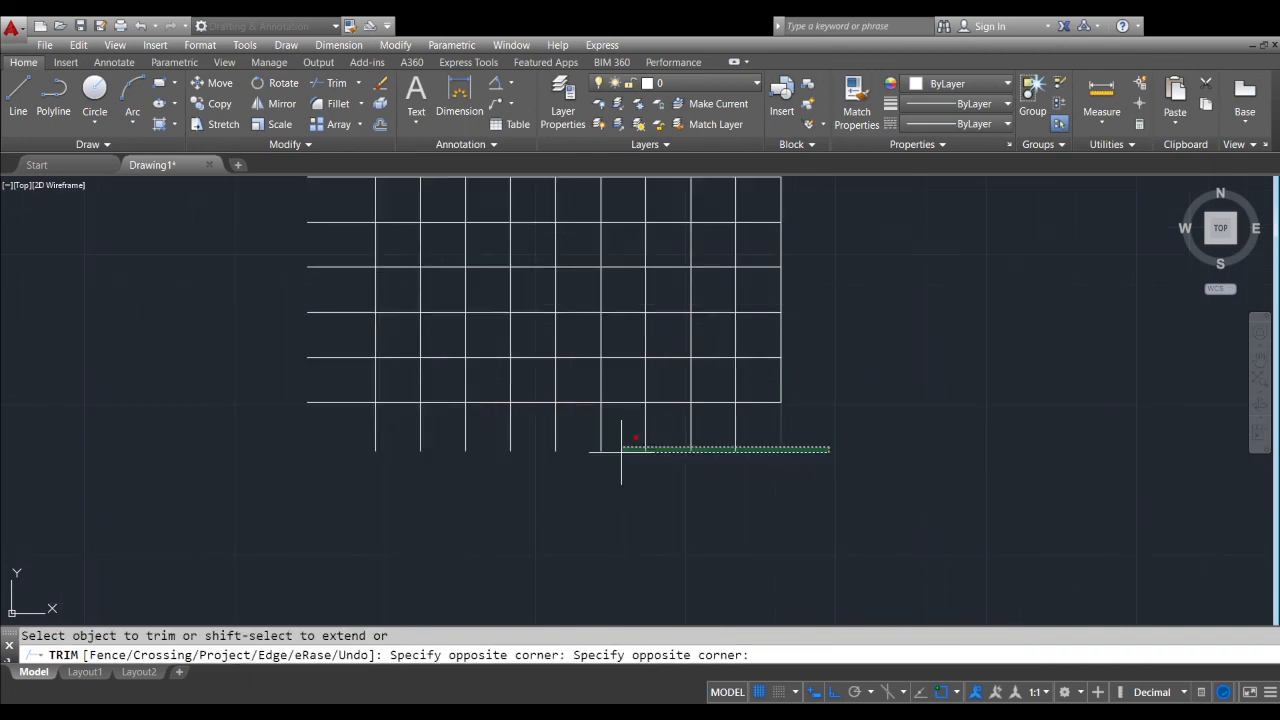
click(308, 429)
middle_drag(401, 416, 594, 502)
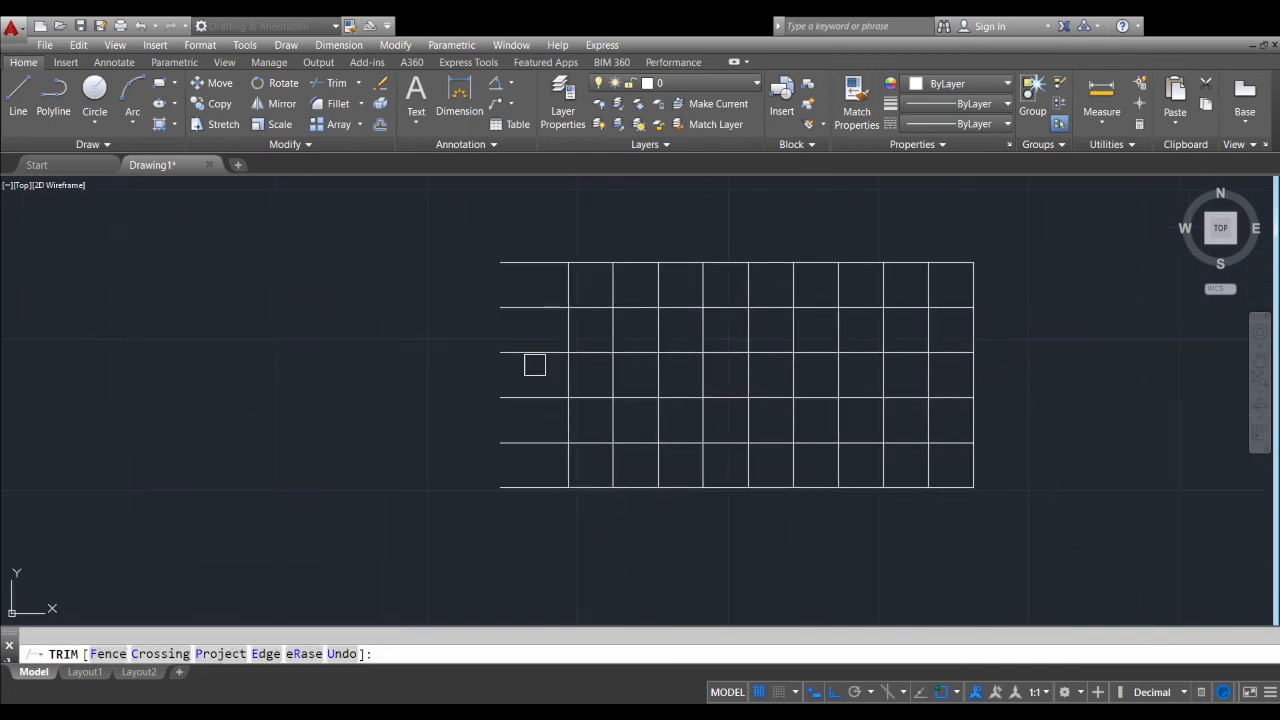
click(548, 226)
click(490, 515)
middle_drag(830, 361, 748, 412)
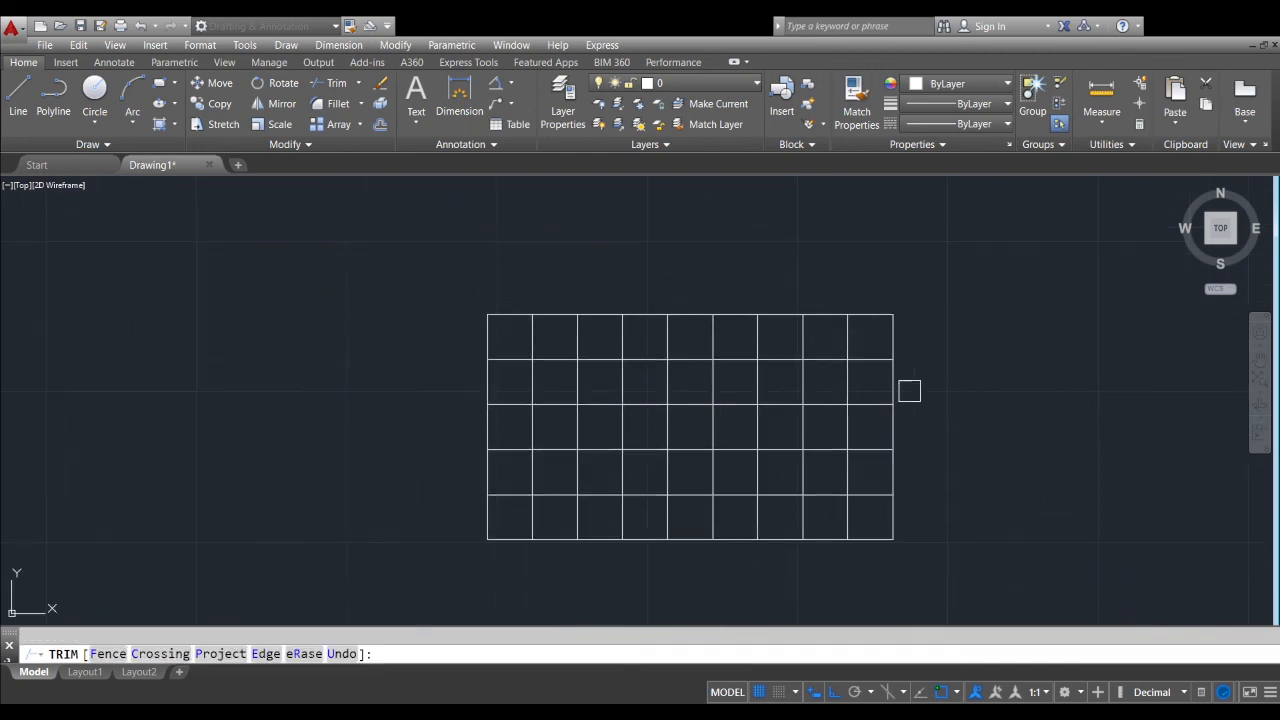
Trim away the line segments in the grid's outermost ring of cells, keeping the outer rectangle around the inner grid
middle_drag(848, 381, 830, 325)
scroll(836, 245, up, 2)
scroll(851, 300, down, 2)
click(862, 304)
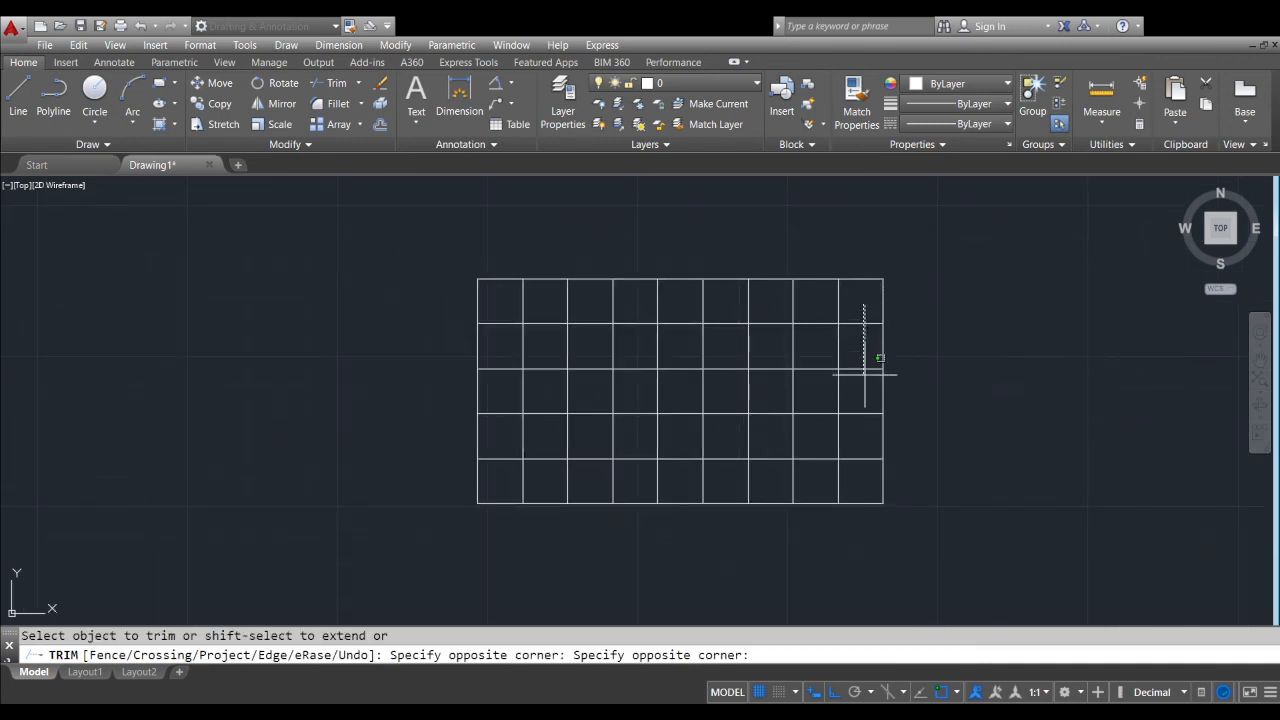
click(858, 486)
click(858, 488)
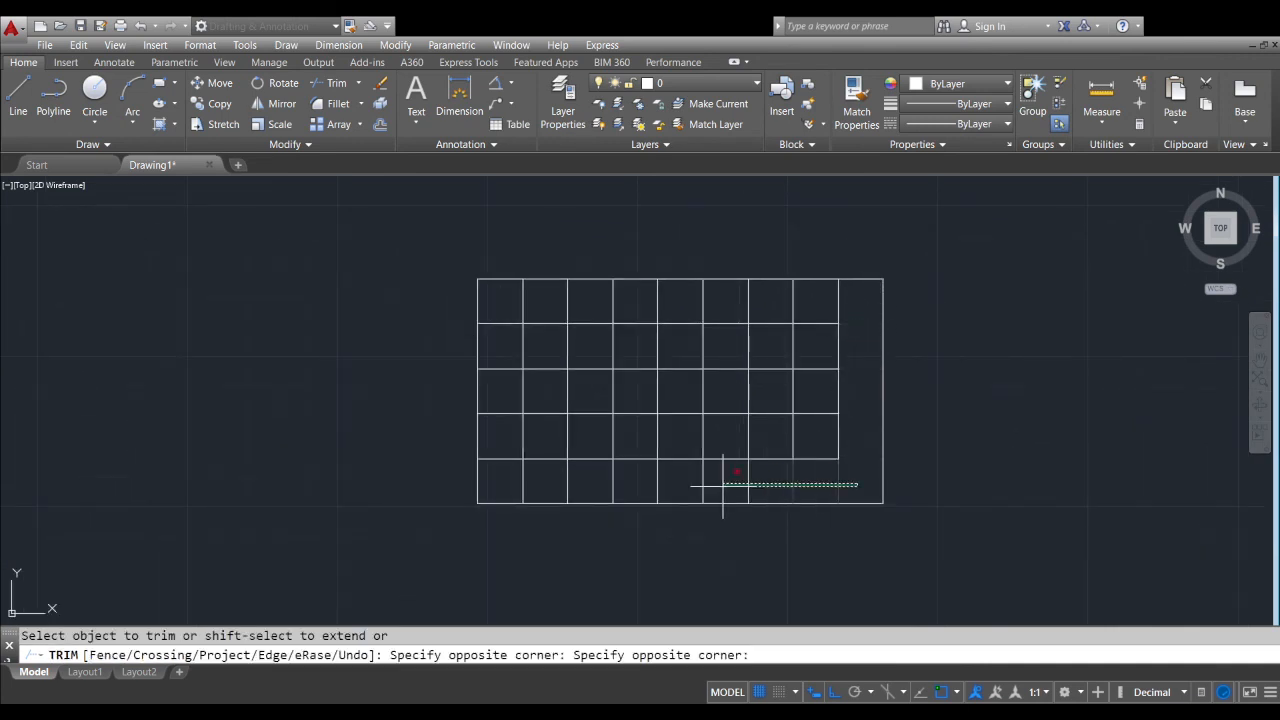
click(505, 486)
click(507, 478)
click(497, 298)
click(500, 297)
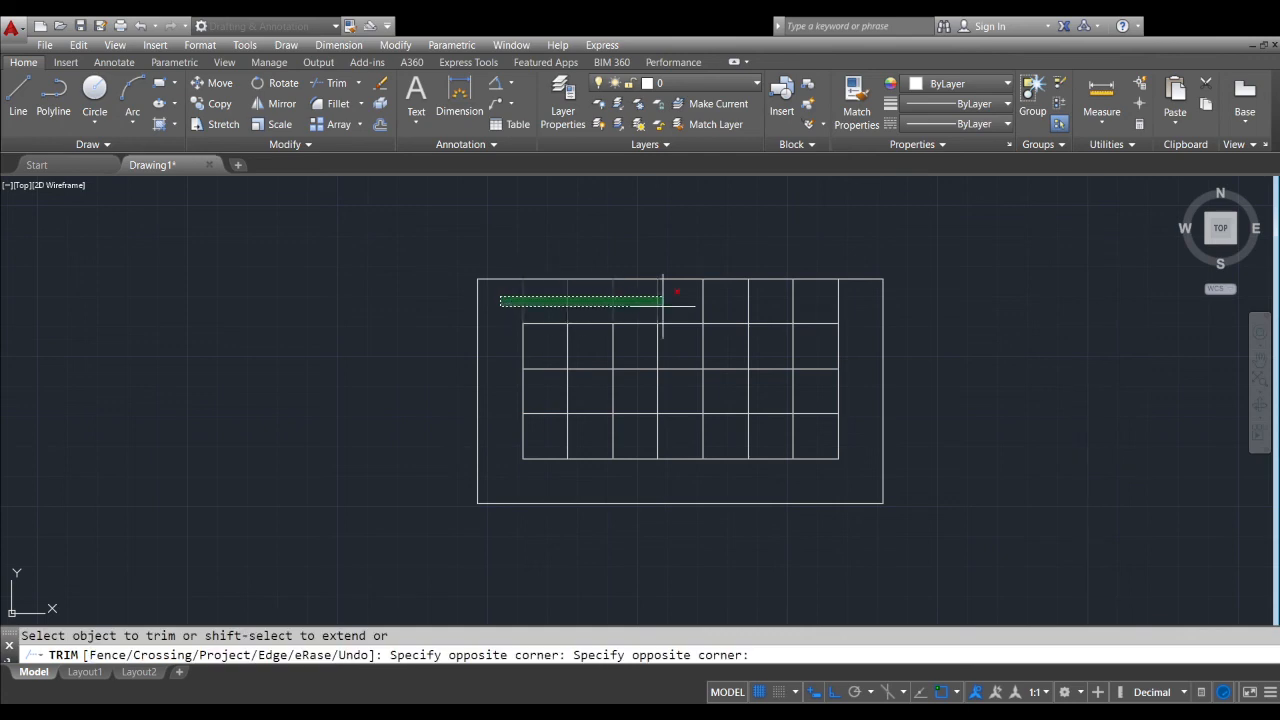
click(870, 300)
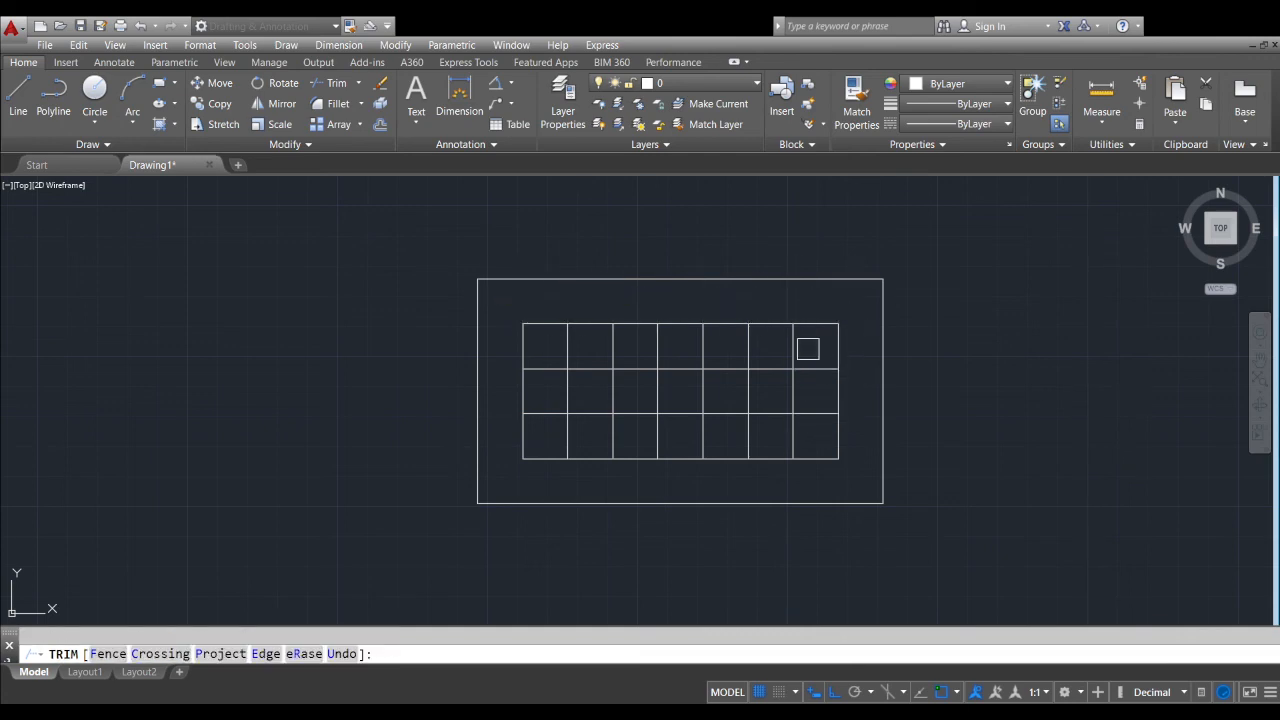
Trim away the segments in the inner grid's outer ring of cells, keeping its border around a central row of five cells
scroll(807, 349, up, 2)
click(823, 494)
click(810, 345)
click(808, 343)
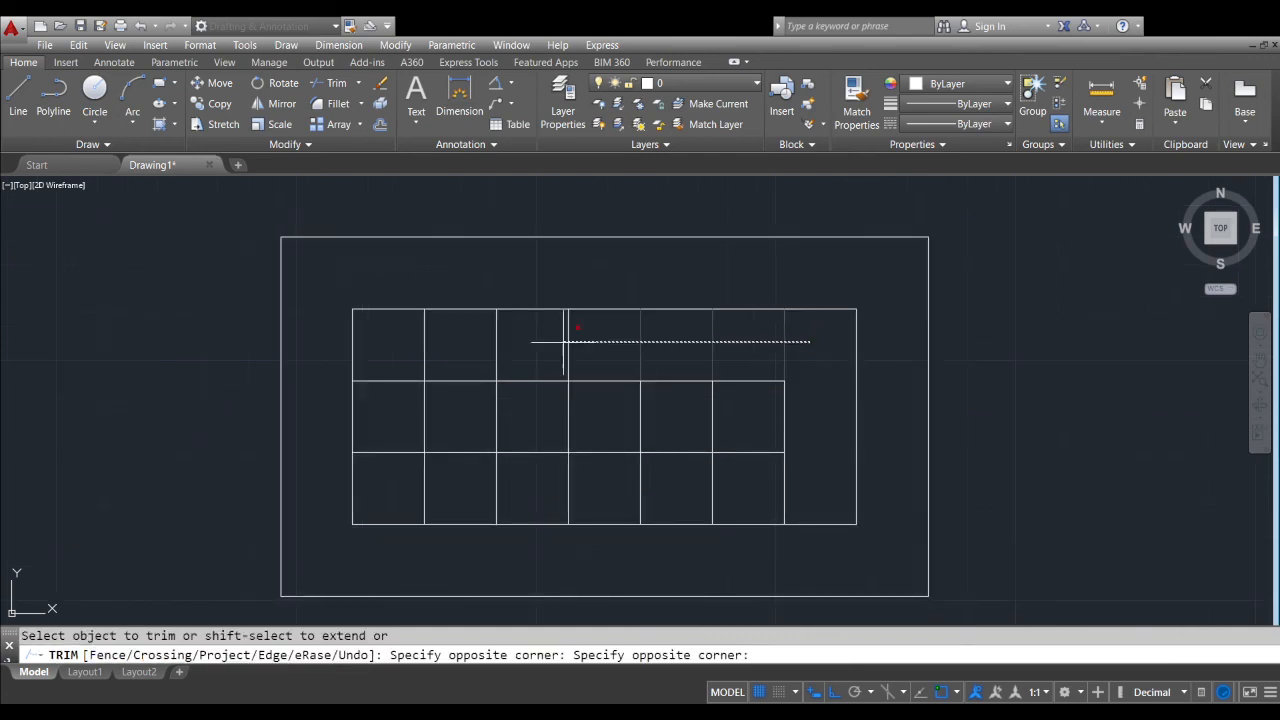
click(410, 345)
click(403, 349)
click(388, 498)
click(390, 484)
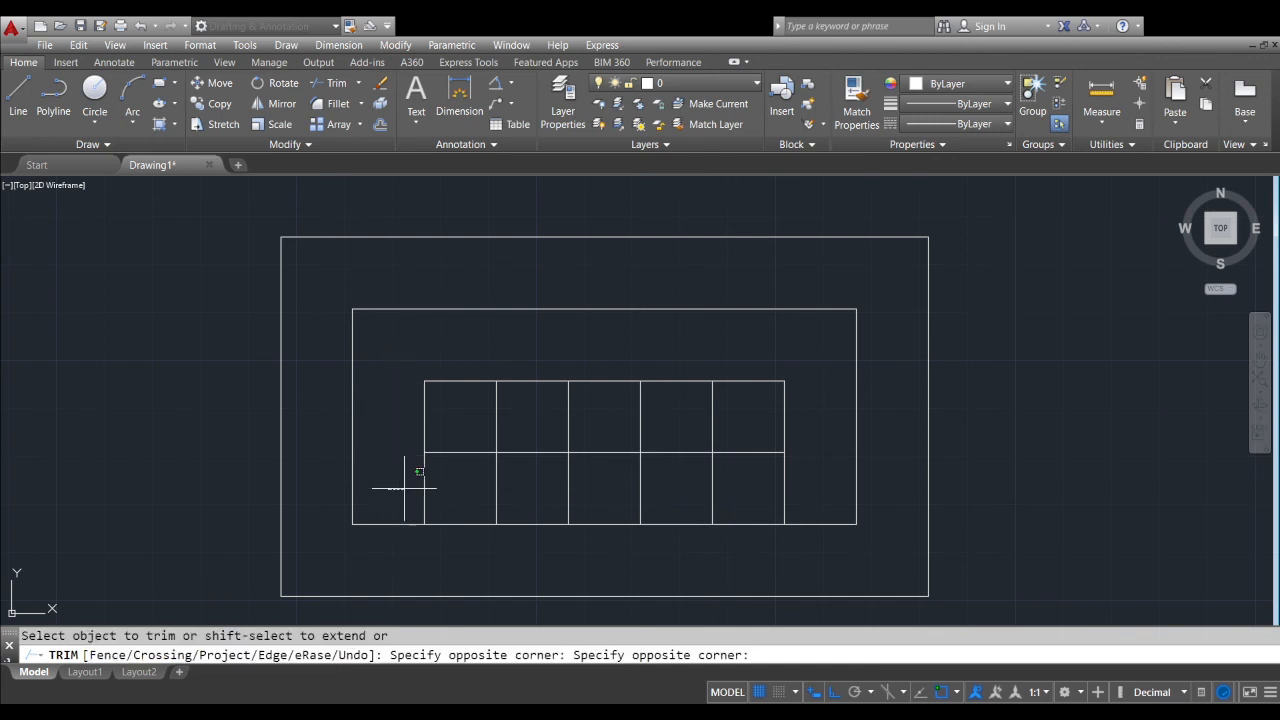
click(835, 475)
Try to trim the vertical dividers inside the central row of five cells with crossing selections
click(752, 418)
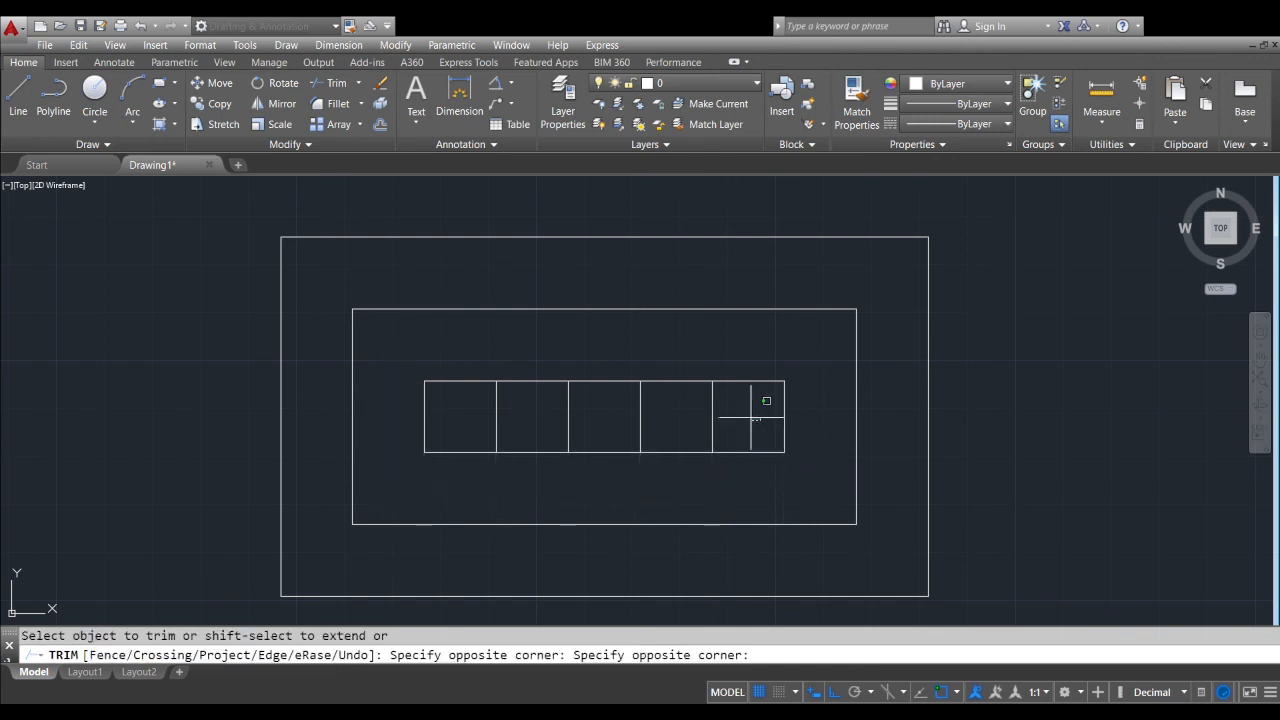
click(459, 406)
click(767, 415)
click(455, 401)
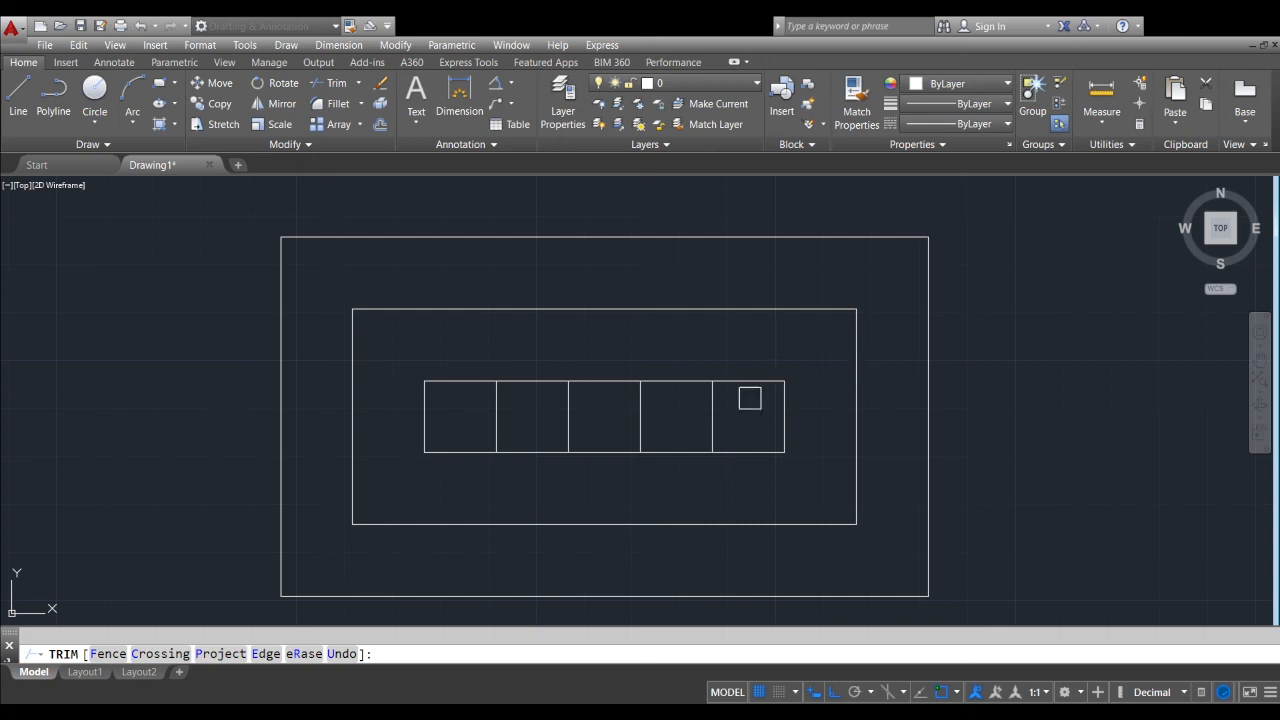
middle_drag(701, 424, 728, 400)
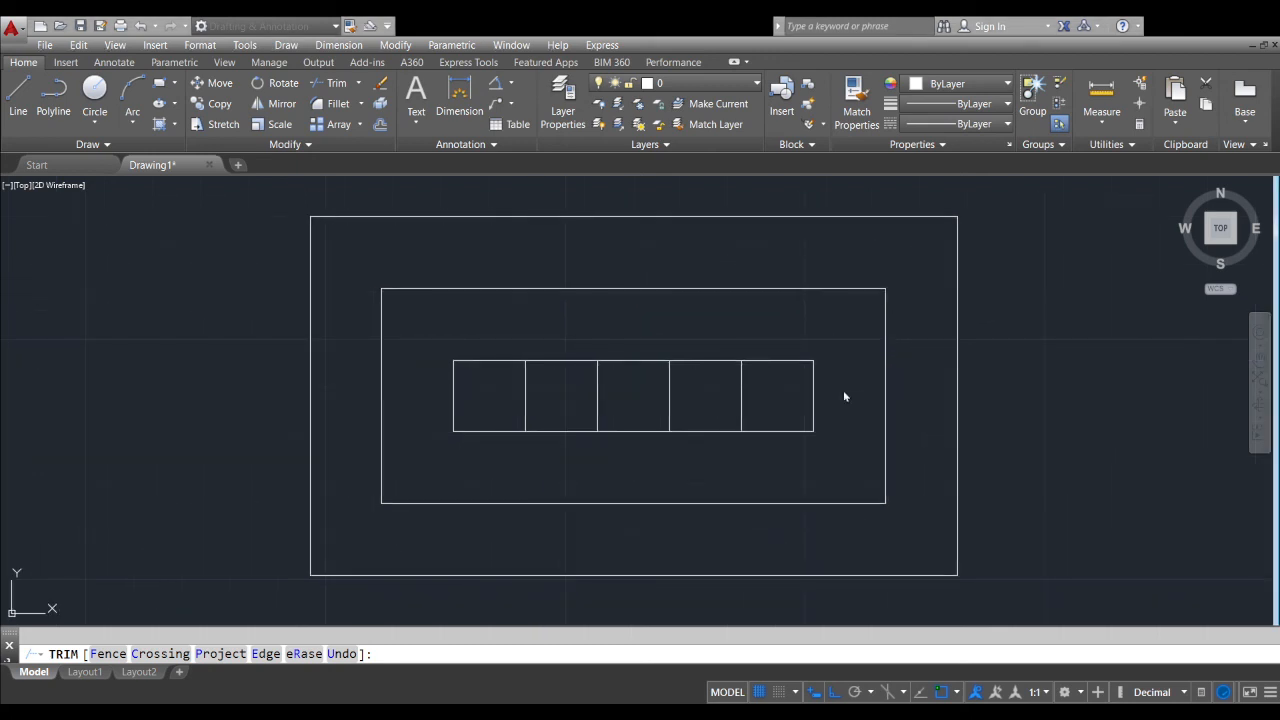
scroll(555, 391, up, 2)
middle_drag(778, 377, 758, 399)
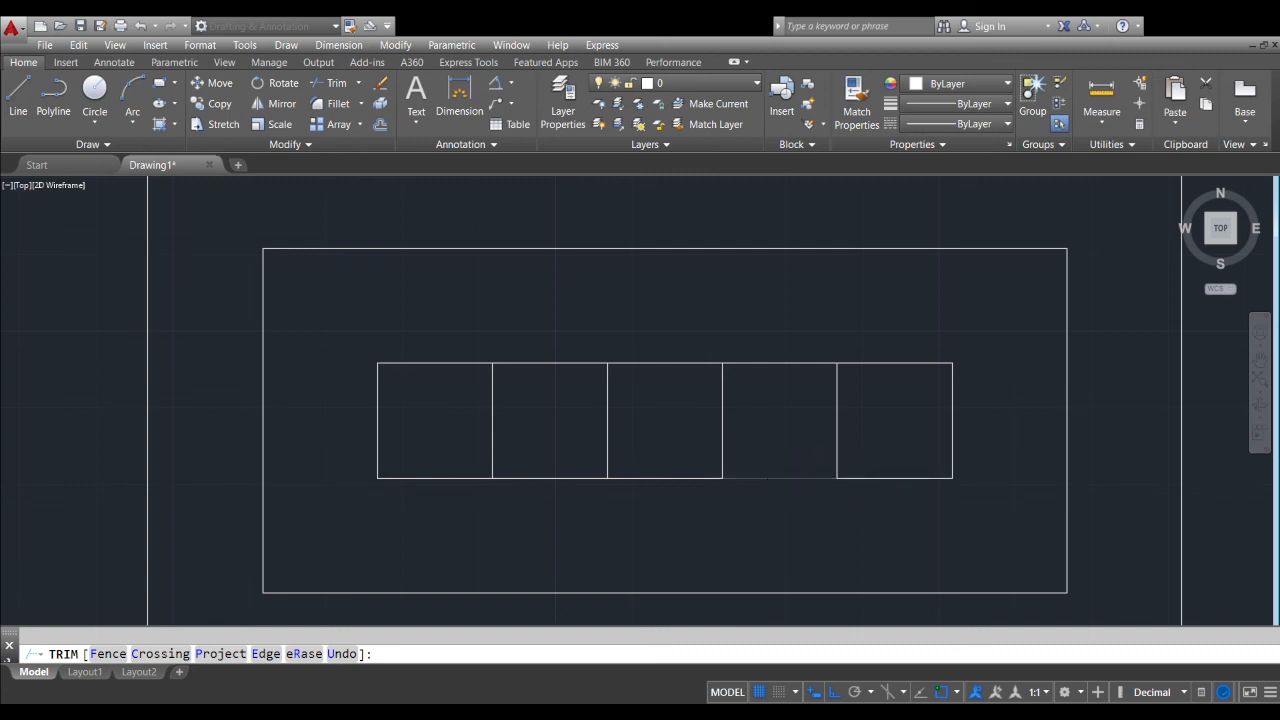
End the trim and erase the four vertical dividers inside the central row of cells, keeping the inner rectangle's outline
scroll(769, 488, up, 2)
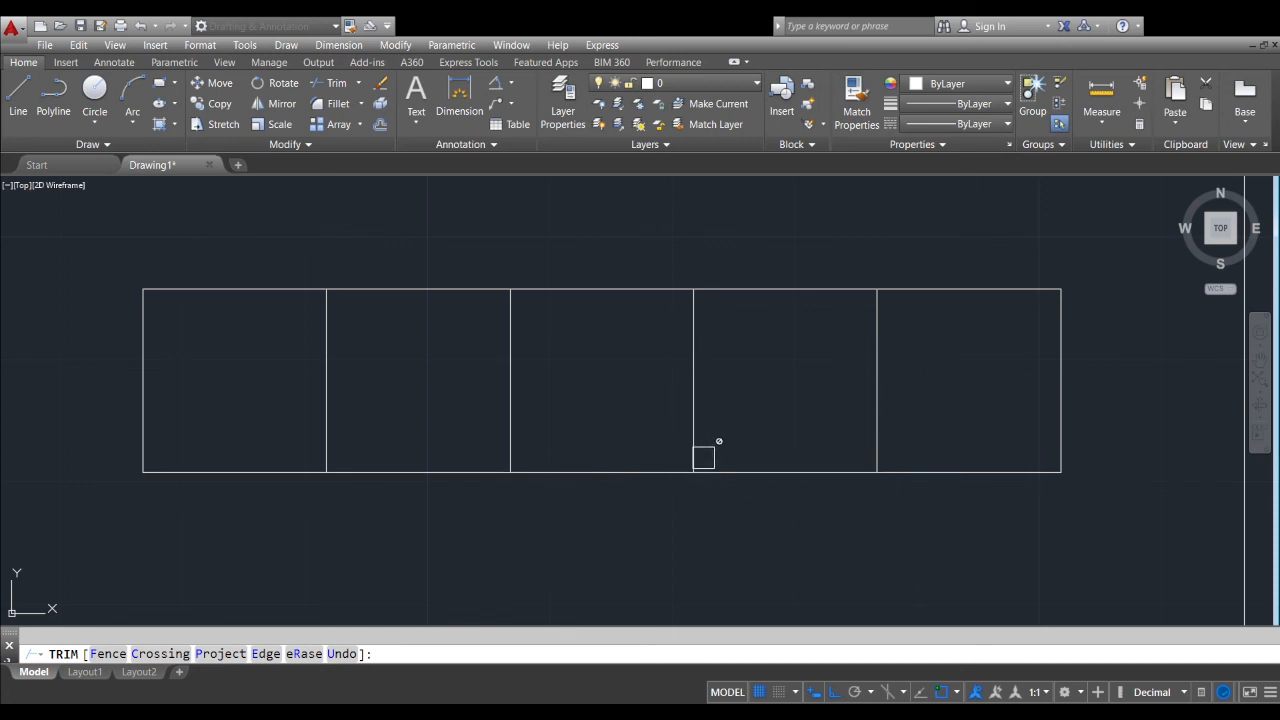
scroll(873, 369, down, 2)
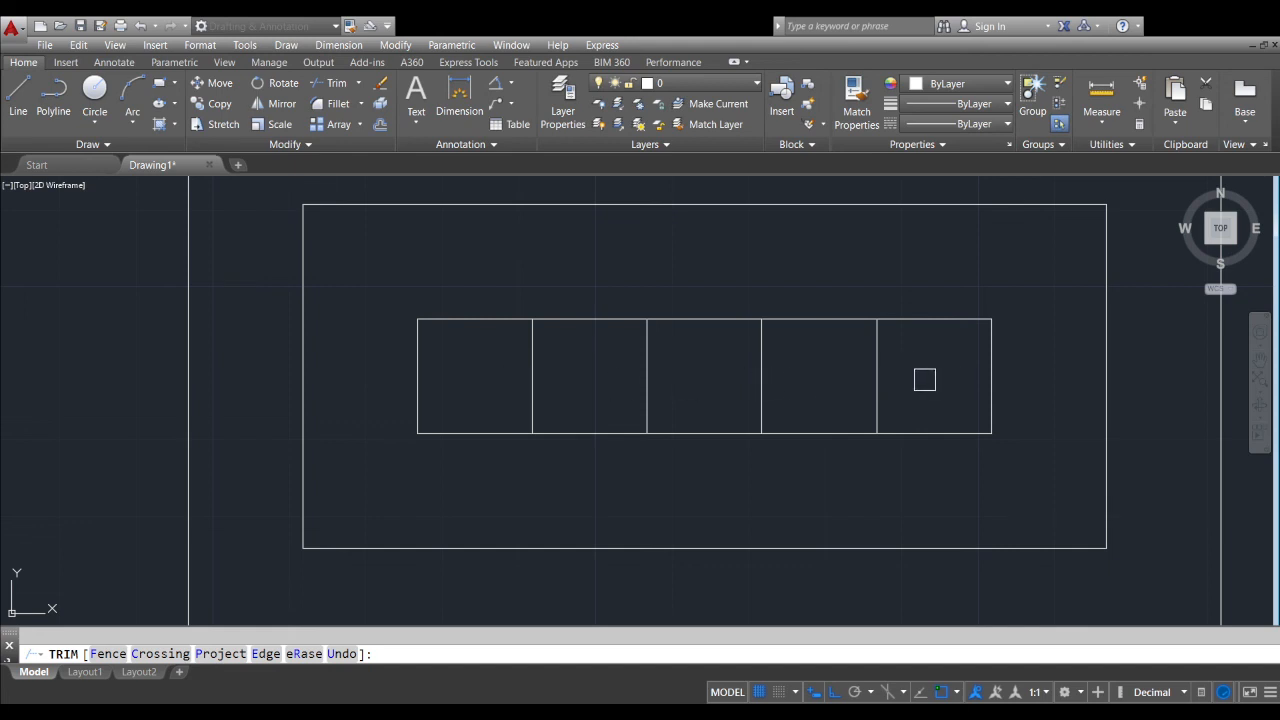
key(Return)
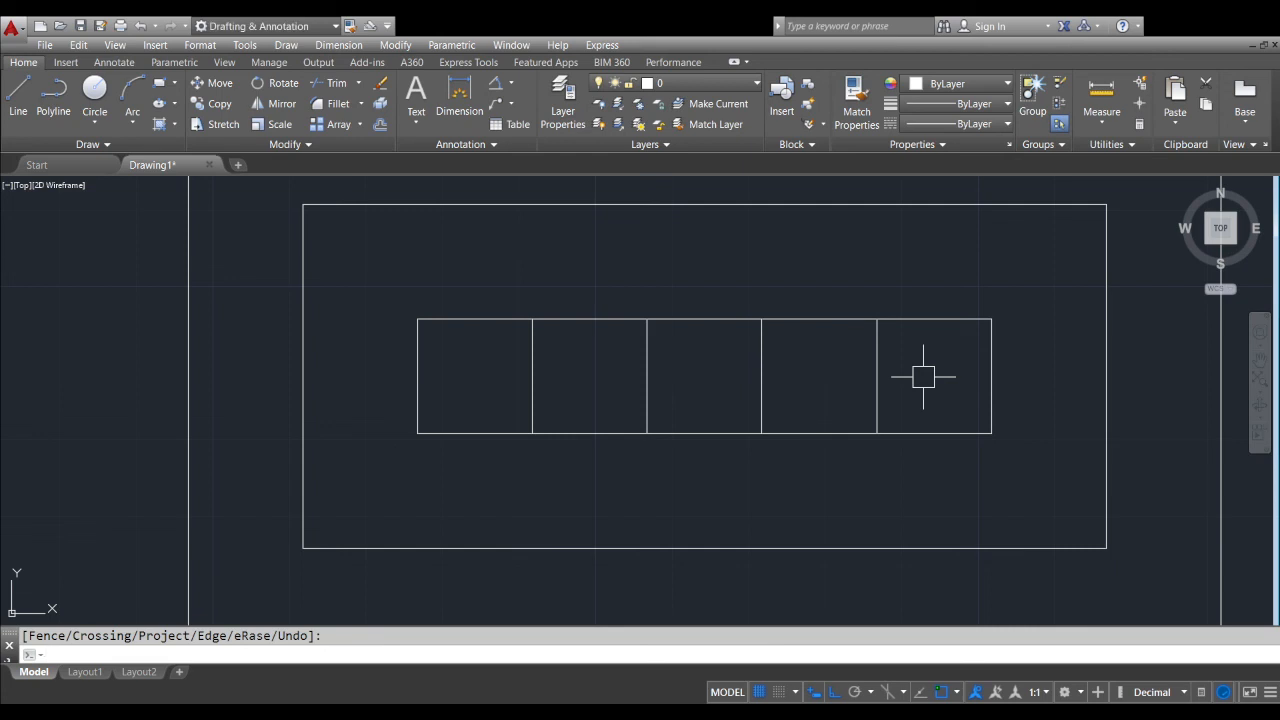
click(915, 372)
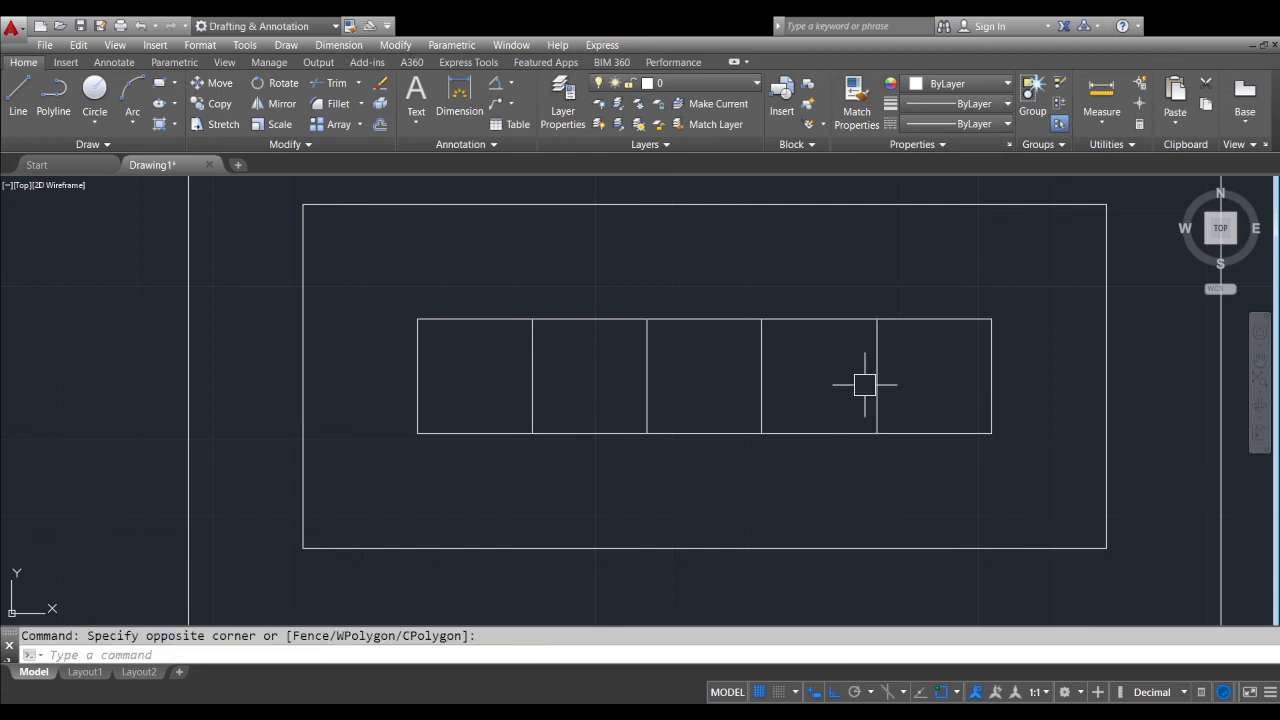
click(447, 358)
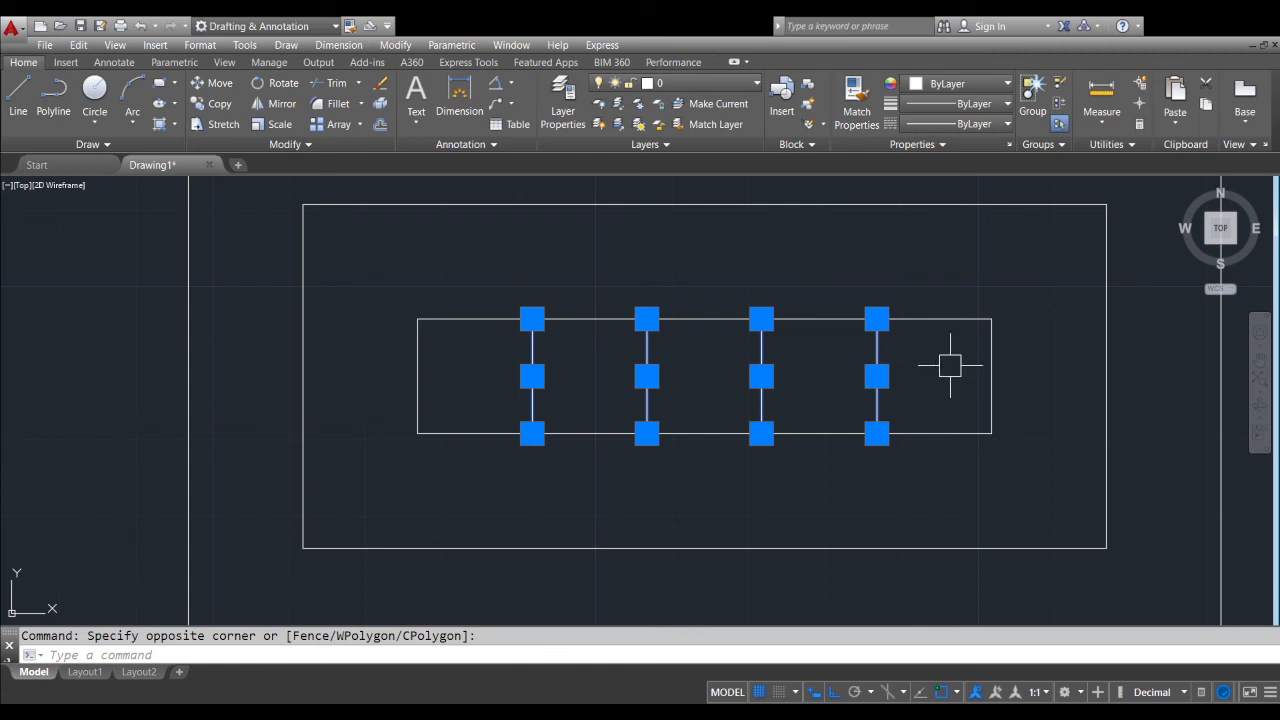
key(Delete)
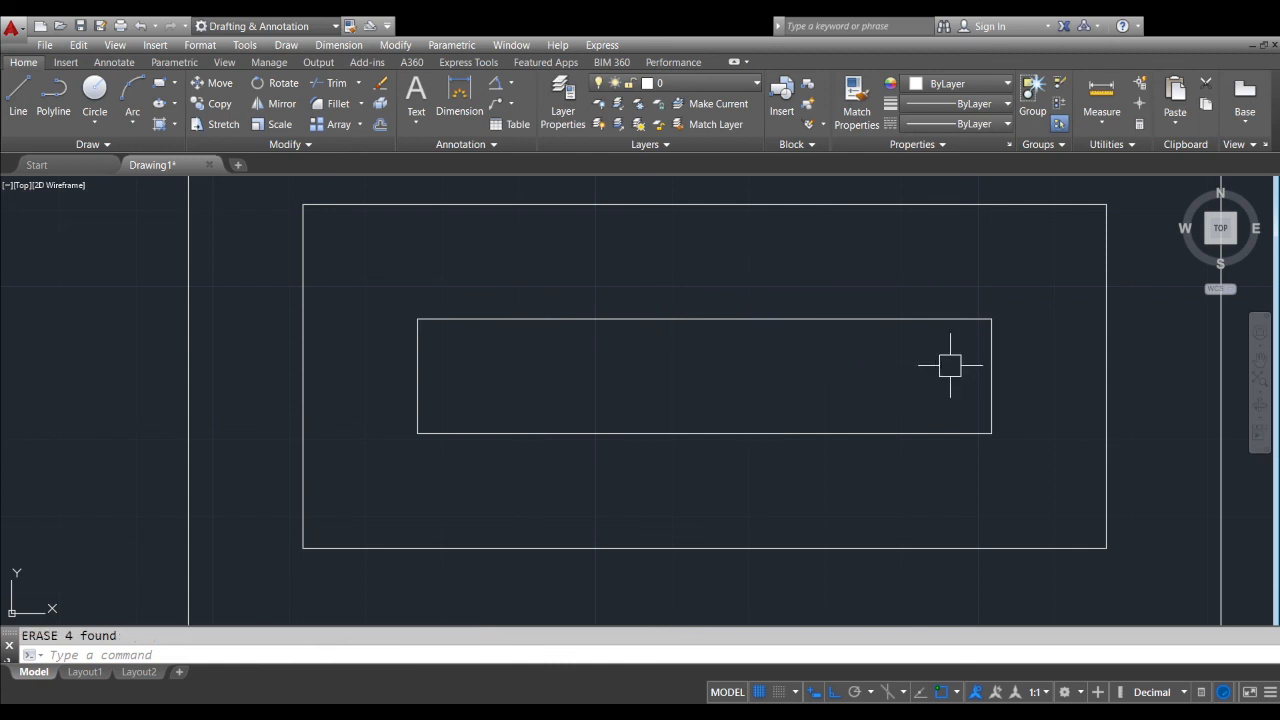
scroll(930, 370, down, 5)
middle_drag(1028, 371, 823, 420)
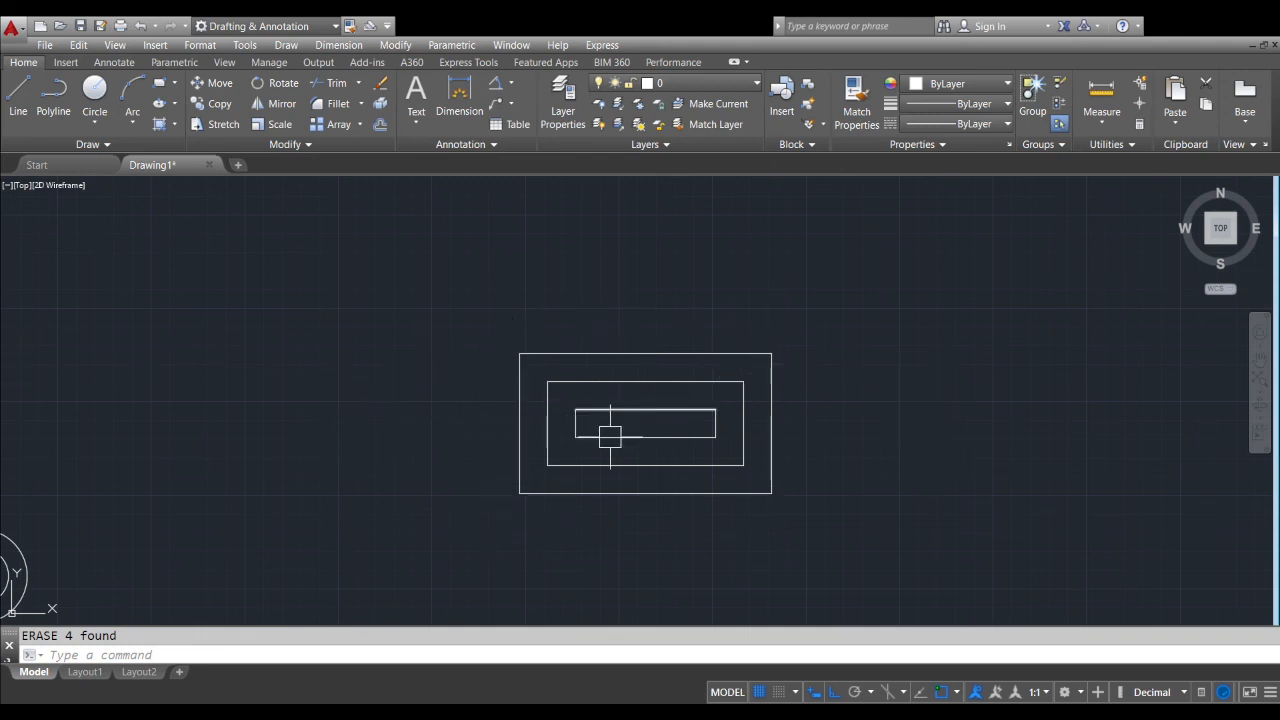
scroll(694, 448, up, 2)
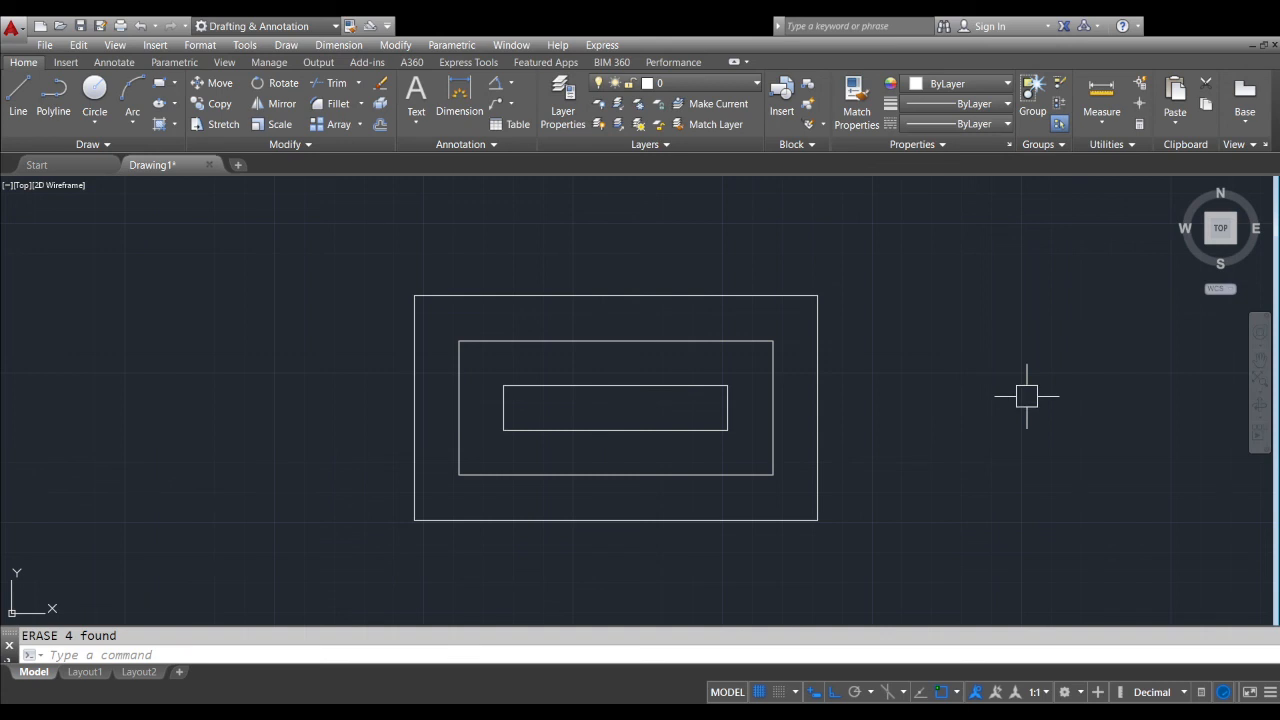
scroll(1025, 395, down, 1)
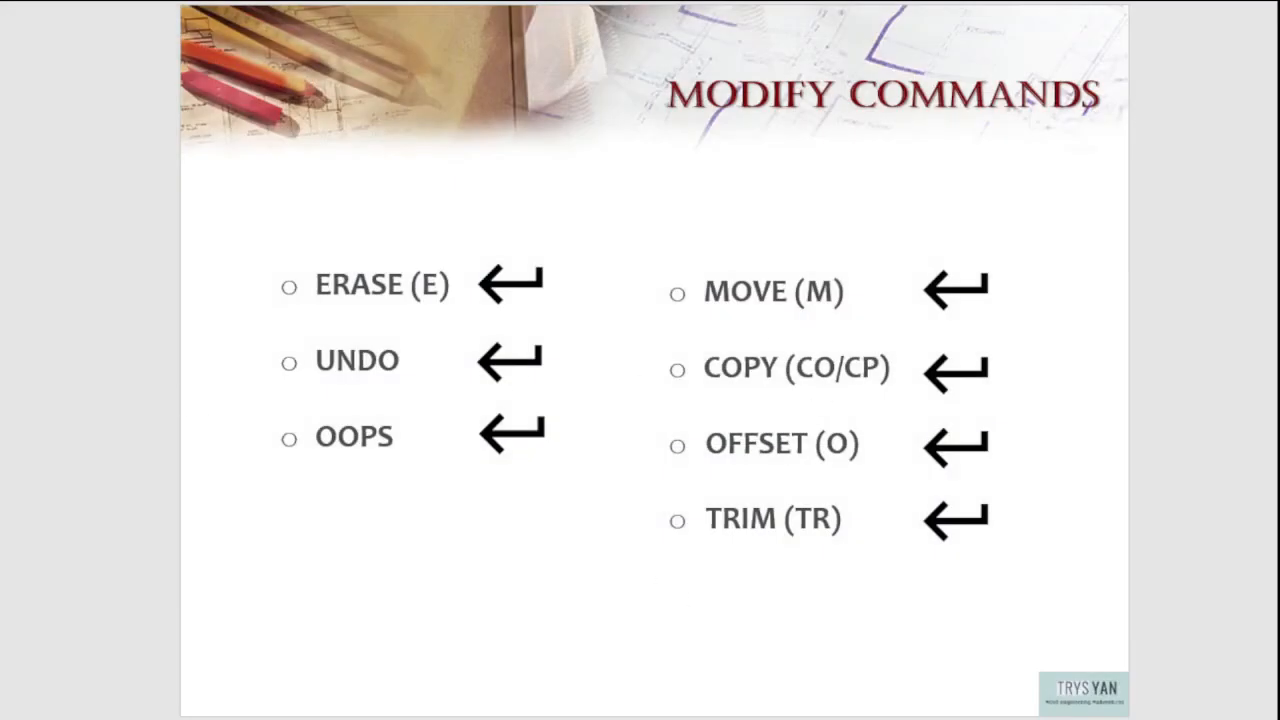
key(Page_Down)
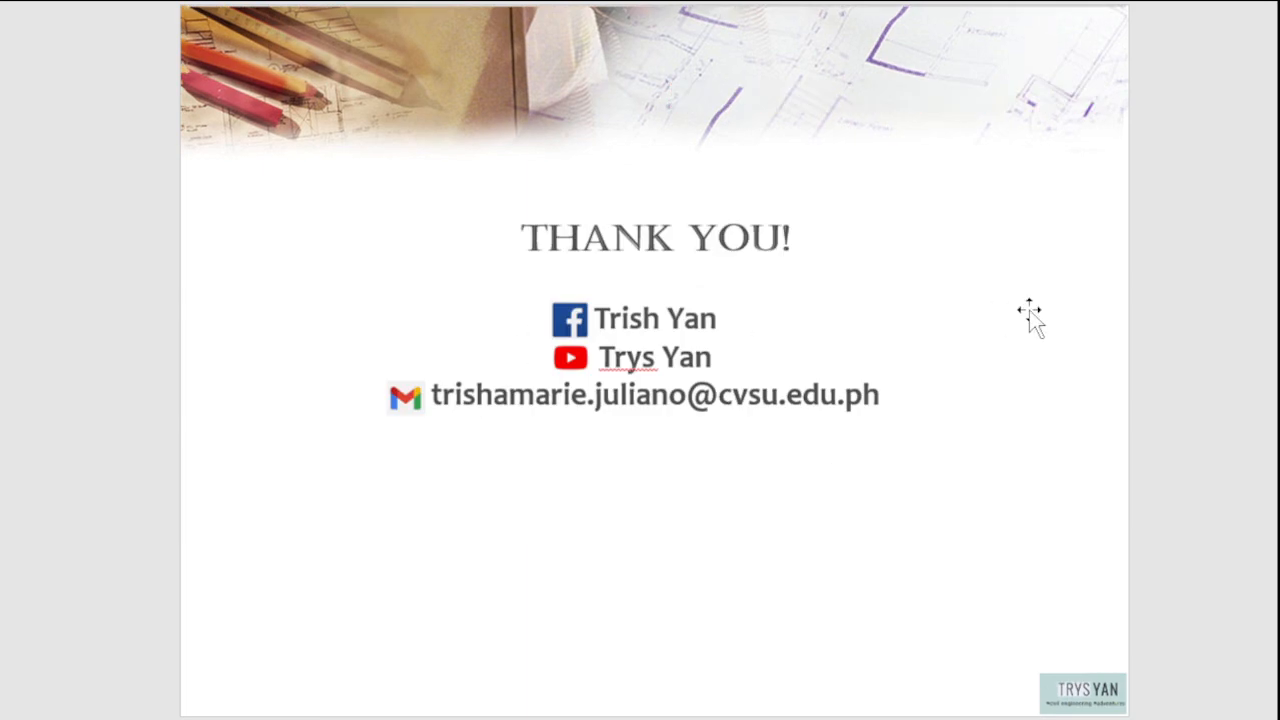